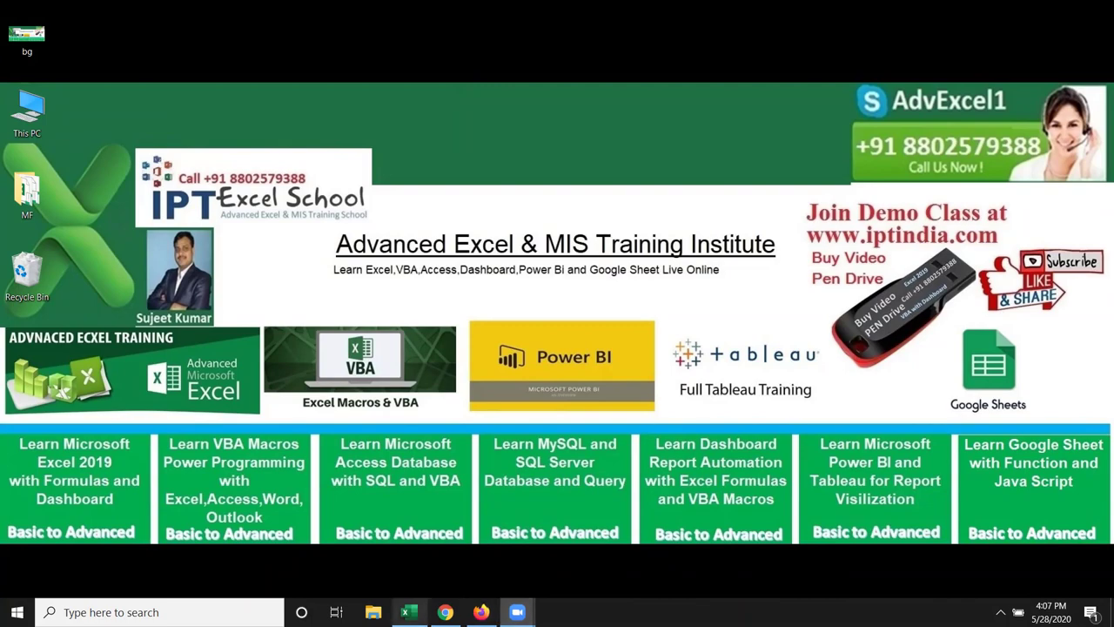
# - Leave the YouTube page in Chrome and return to the Excel workbook Book1 on Sheet5
pyautogui.click(406, 611)
pyautogui.hotkey('alt', 'Tab')
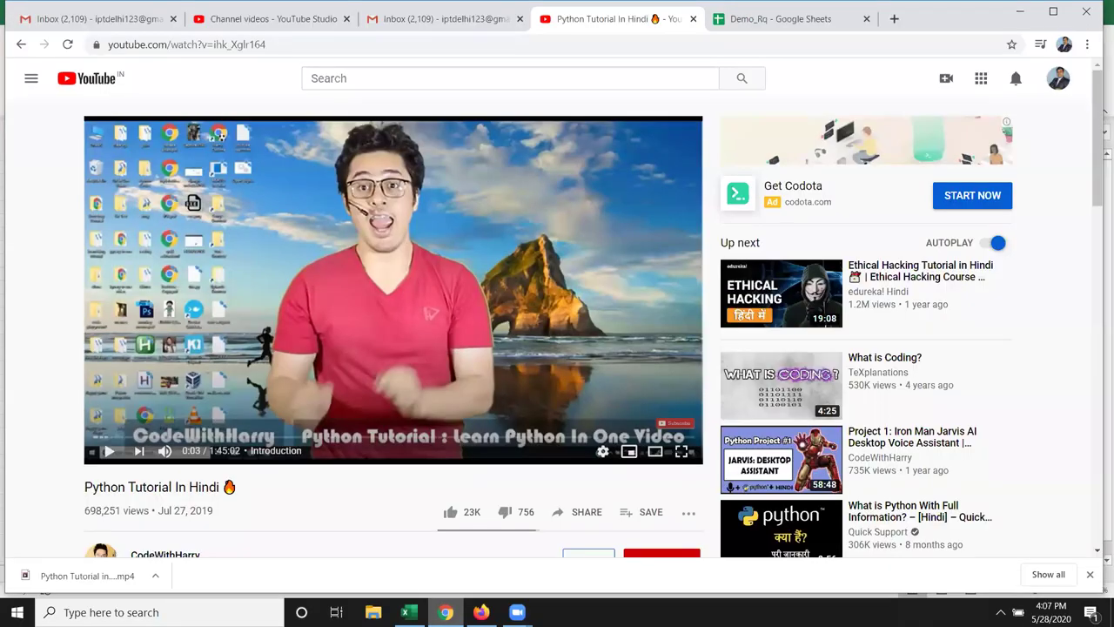
pyautogui.hotkey('alt', 'Tab')
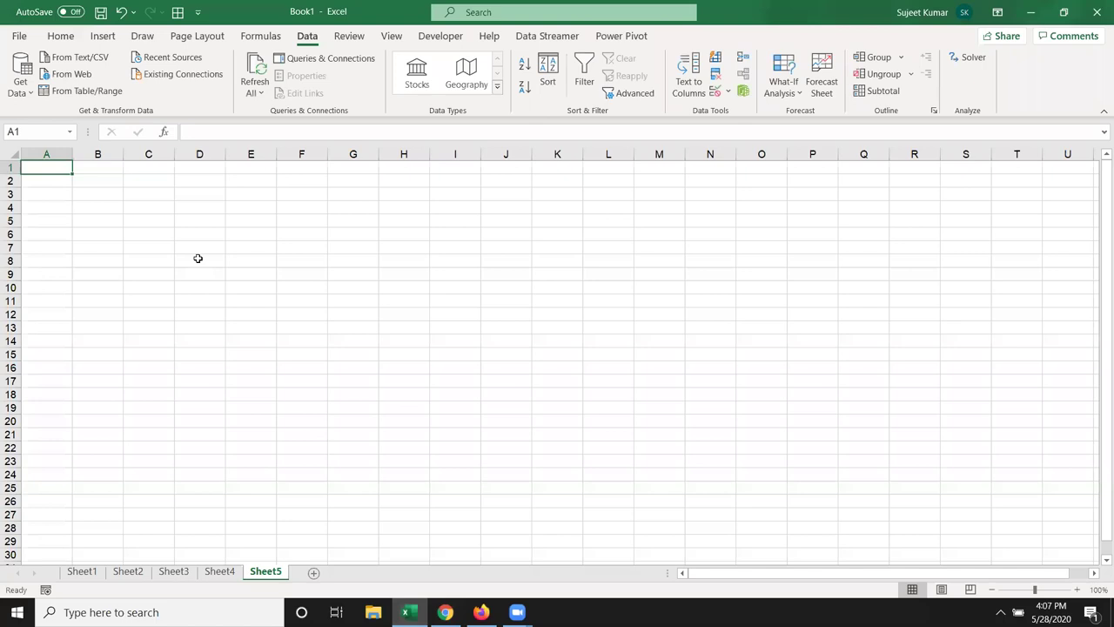
pyautogui.click(202, 246)
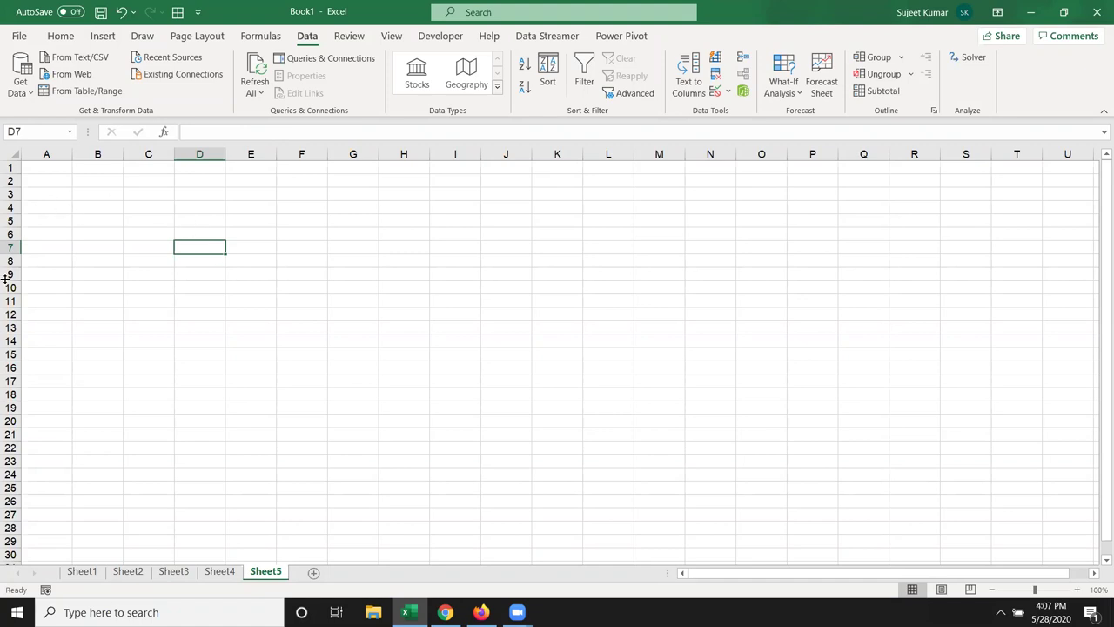
pyautogui.click(50, 177)
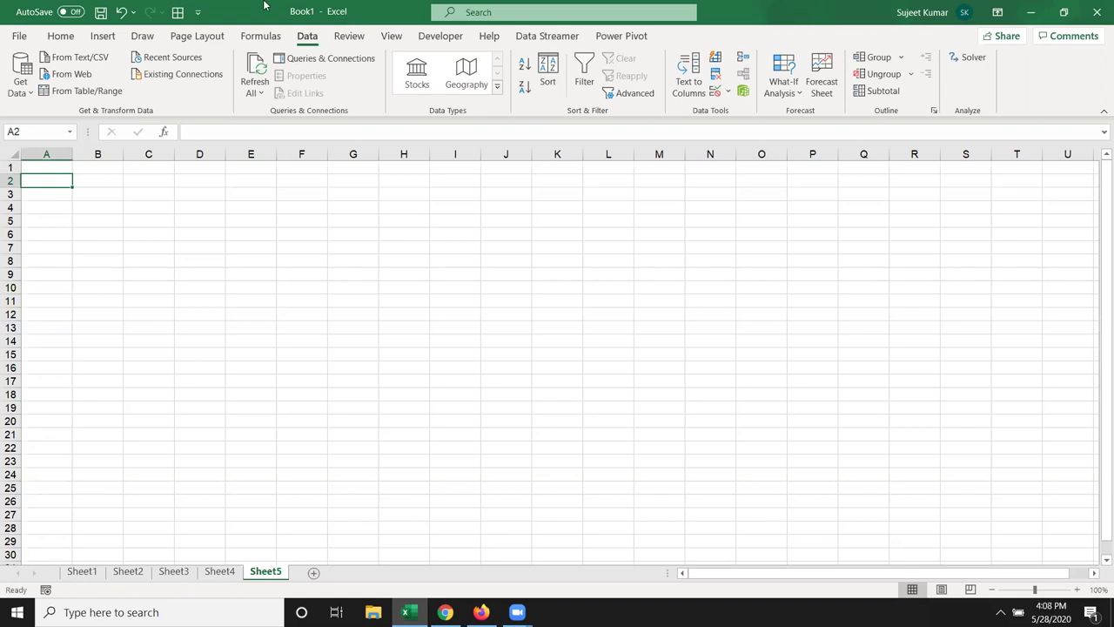
pyautogui.click(256, 199)
pyautogui.click(506, 276)
pyautogui.moveTo(49, 170); pyautogui.dragTo(355, 375)
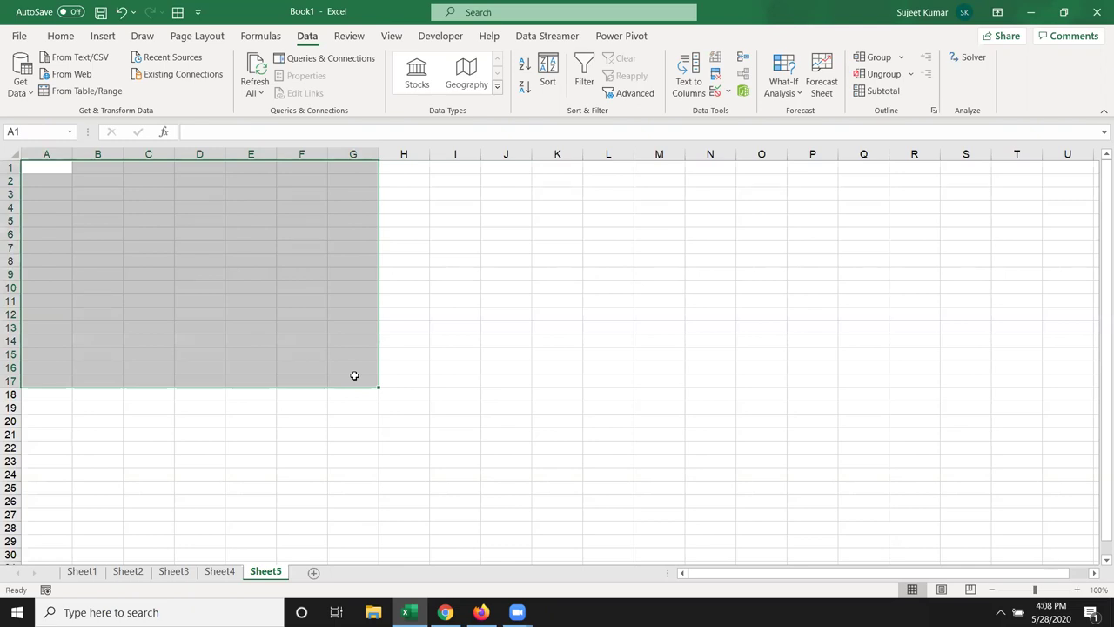
pyautogui.click(298, 327)
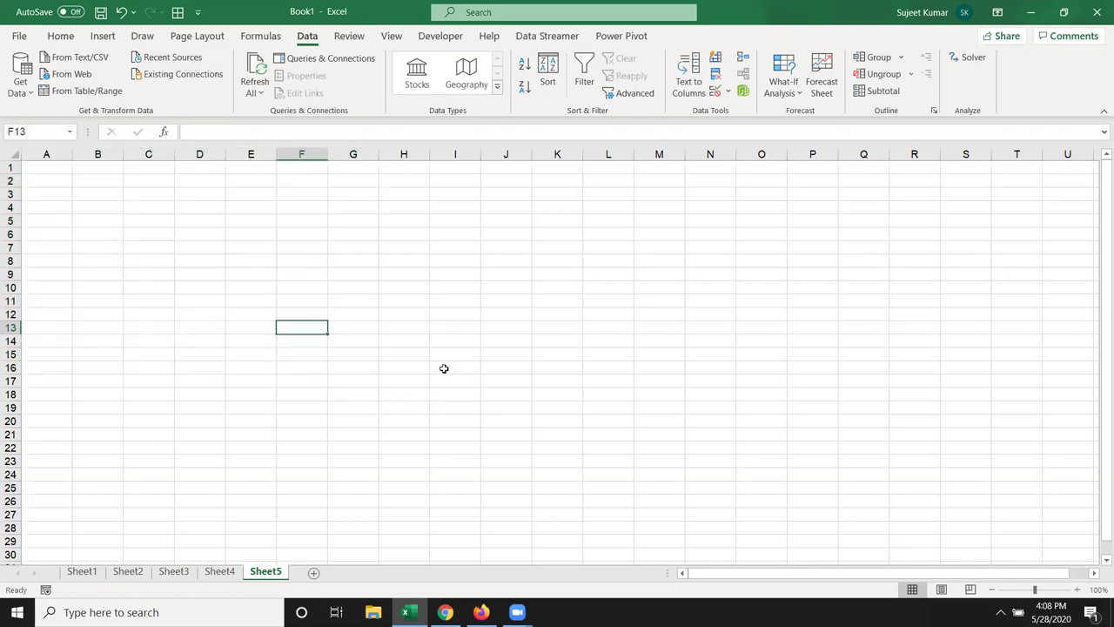
pyautogui.click(79, 573)
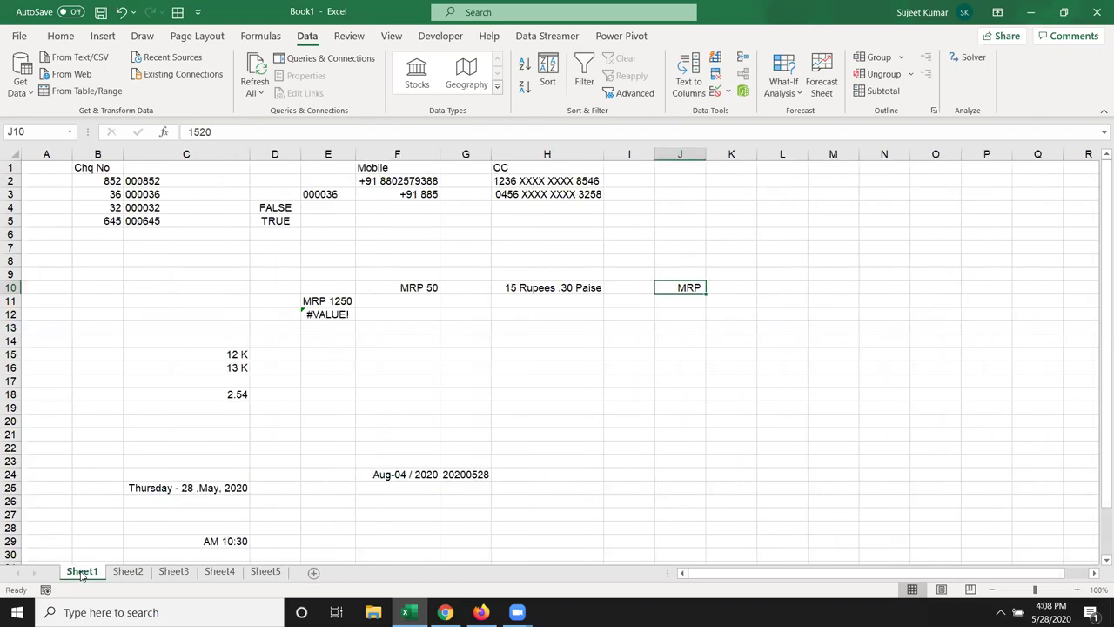
pyautogui.click(128, 573)
pyautogui.click(173, 573)
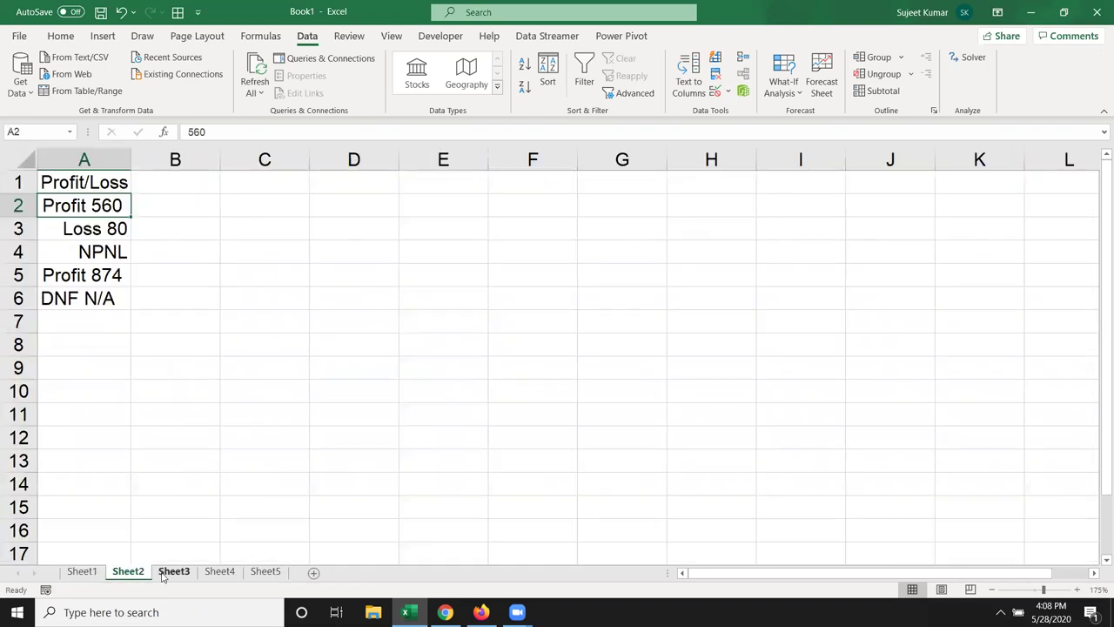
pyautogui.click(220, 573)
pyautogui.click(259, 574)
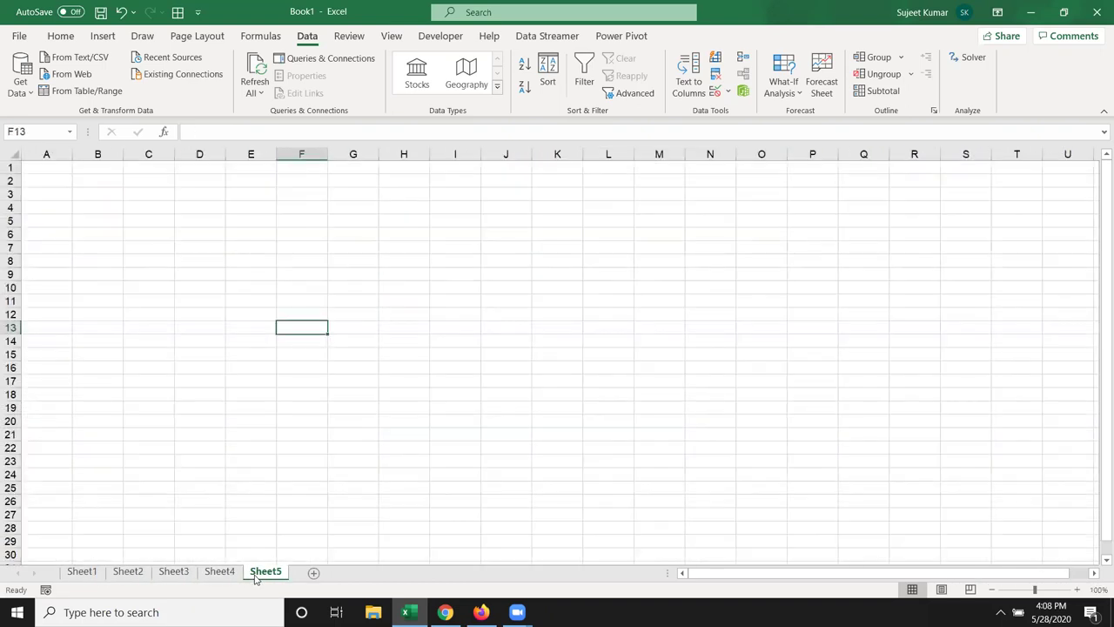
pyautogui.click(225, 575)
pyautogui.click(166, 575)
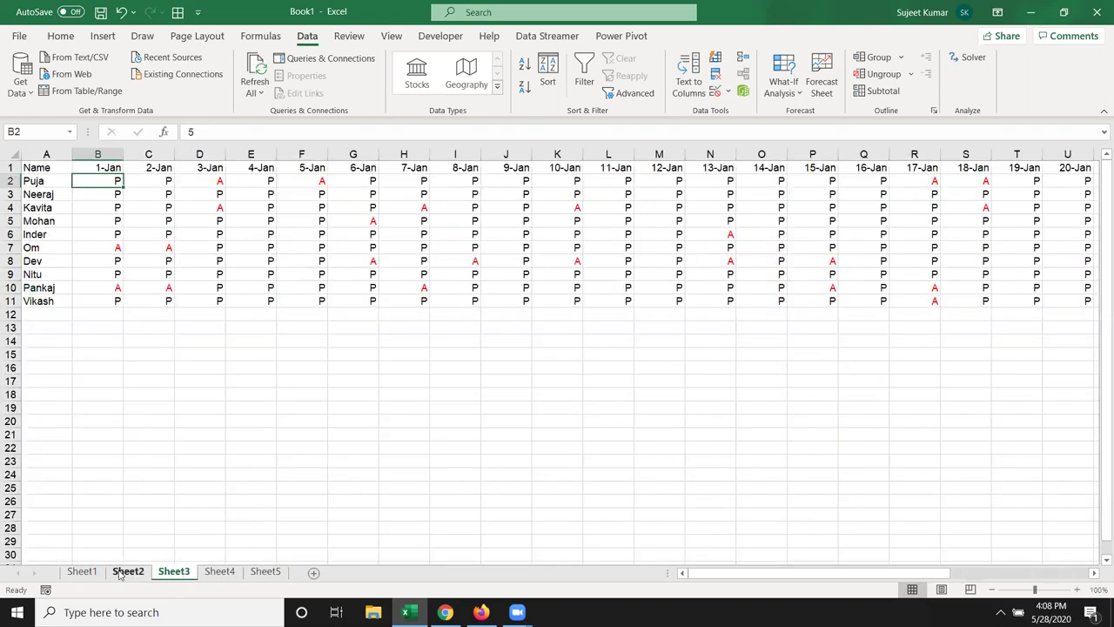
pyautogui.click(128, 572)
pyautogui.click(84, 573)
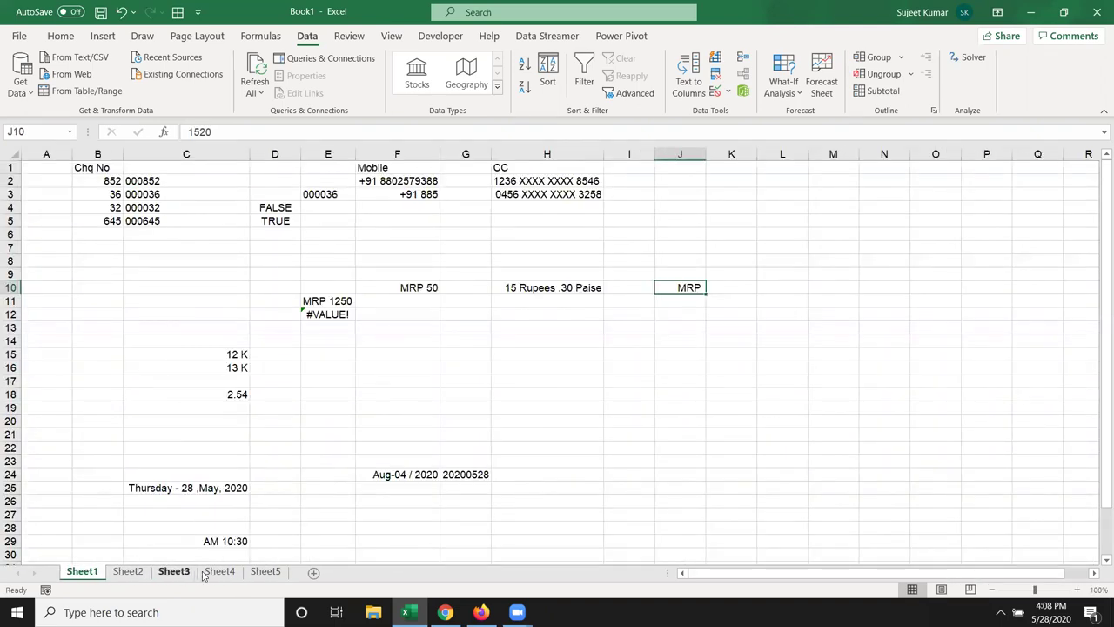
pyautogui.click(269, 576)
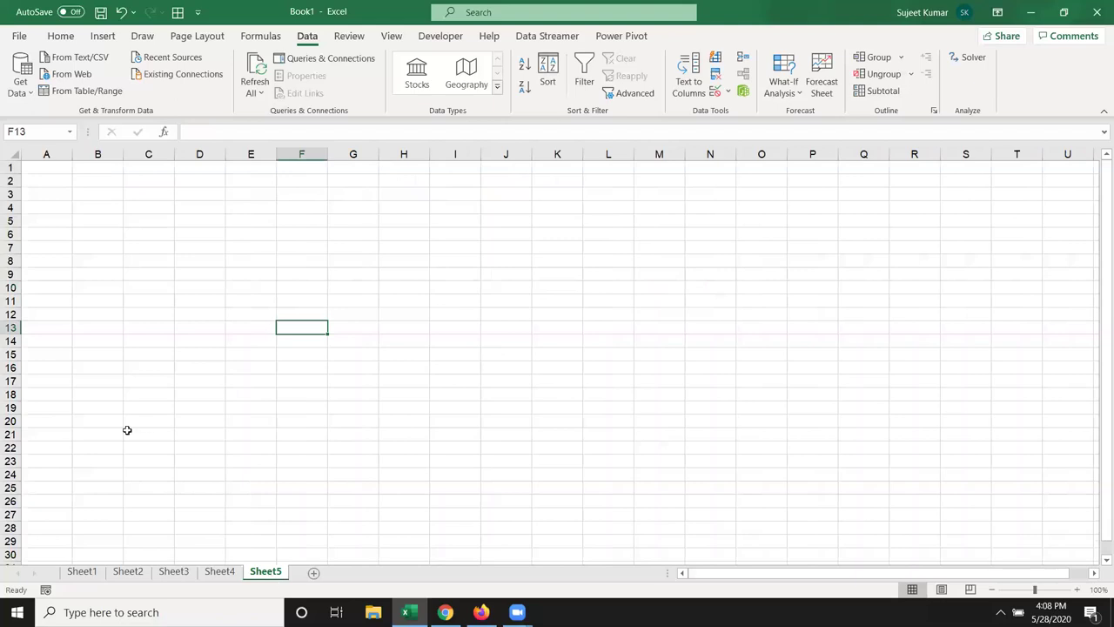
pyautogui.click(96, 207)
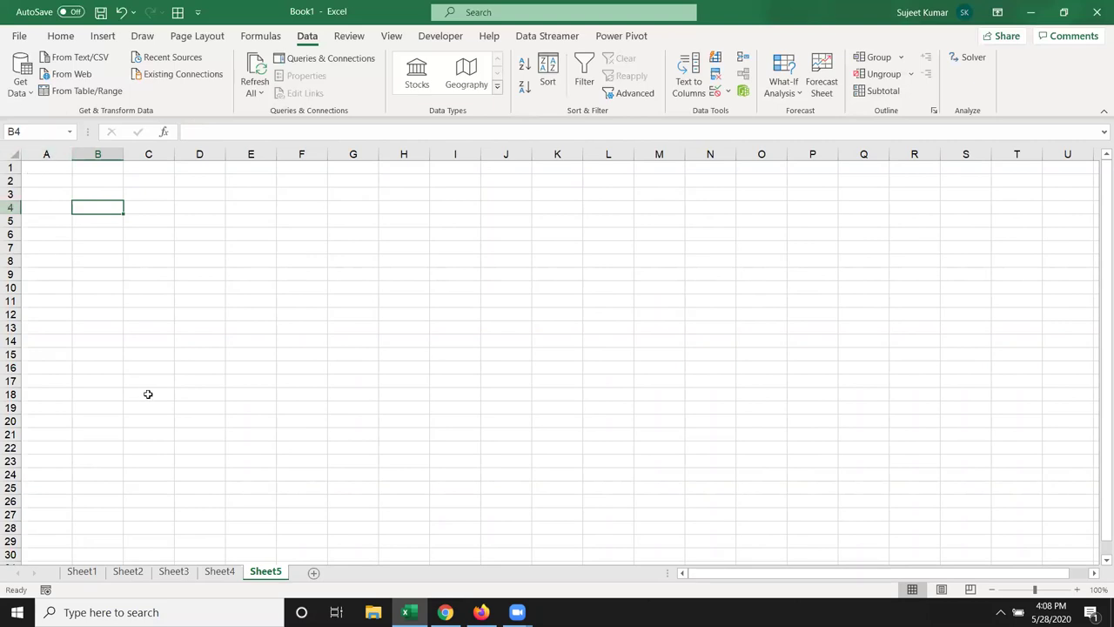
# - Enter 25 in B4 and 63 in C4
pyautogui.write('25')
pyautogui.press('Tab')
pyautogui.write('63')
pyautogui.click(171, 271)
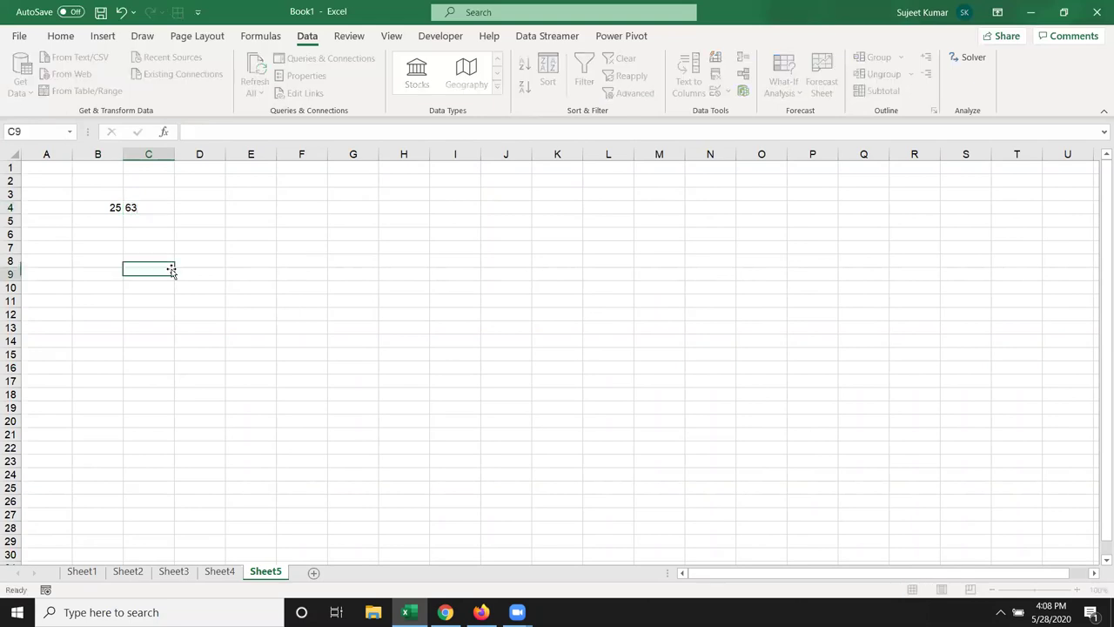
# - Select various cells and ranges, including B4:C4 to see their sum in the status bar
pyautogui.click(207, 209)
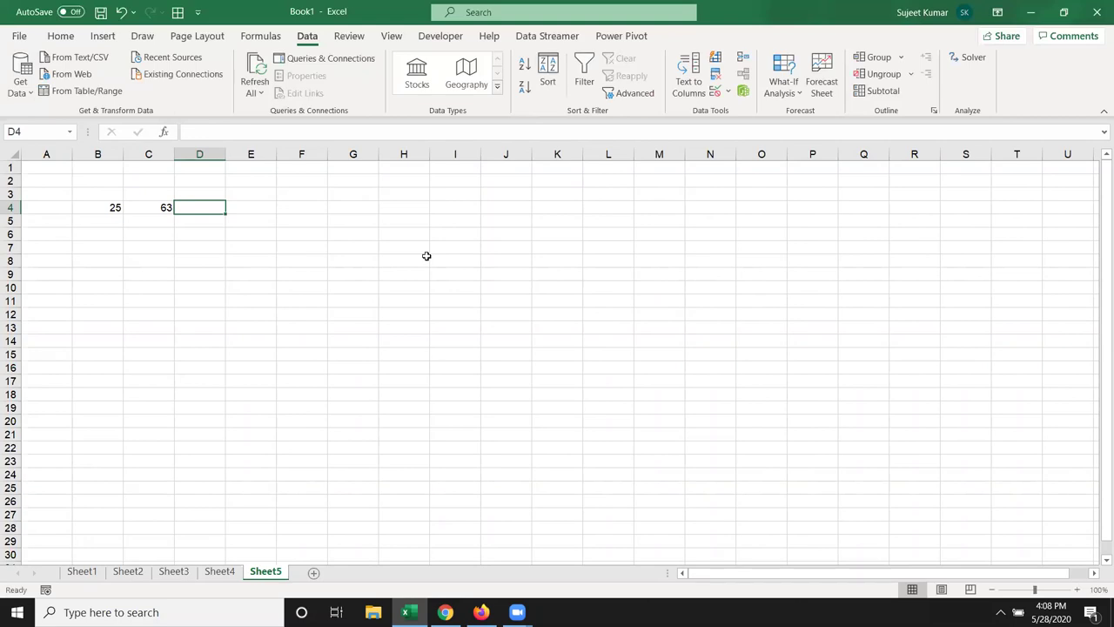
pyautogui.moveTo(112, 212); pyautogui.dragTo(182, 223)
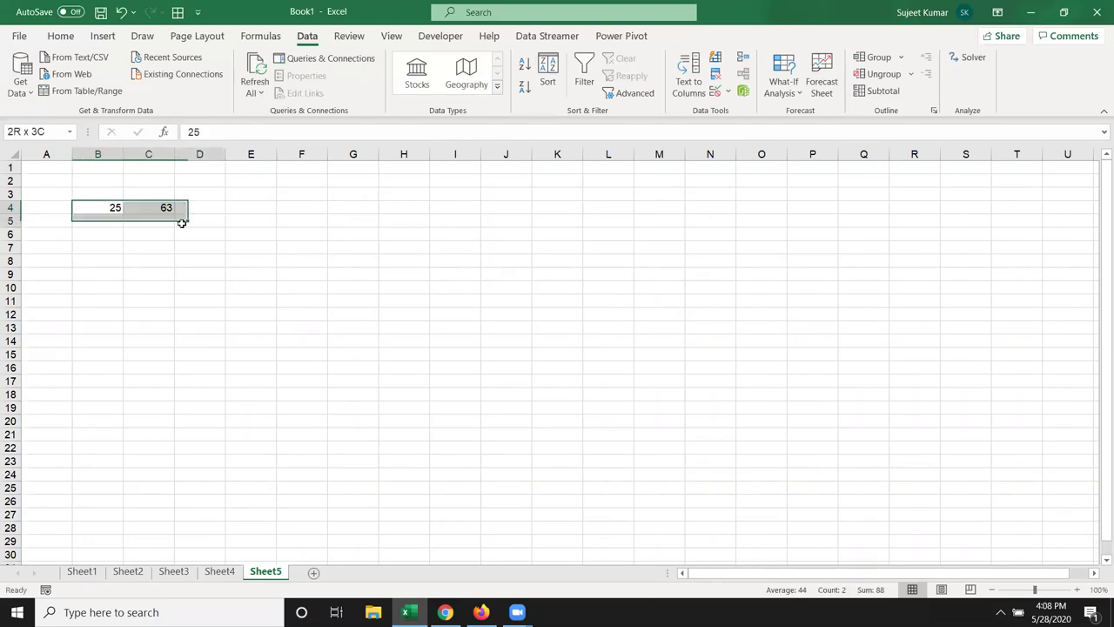
pyautogui.click(149, 296)
pyautogui.click(39, 154)
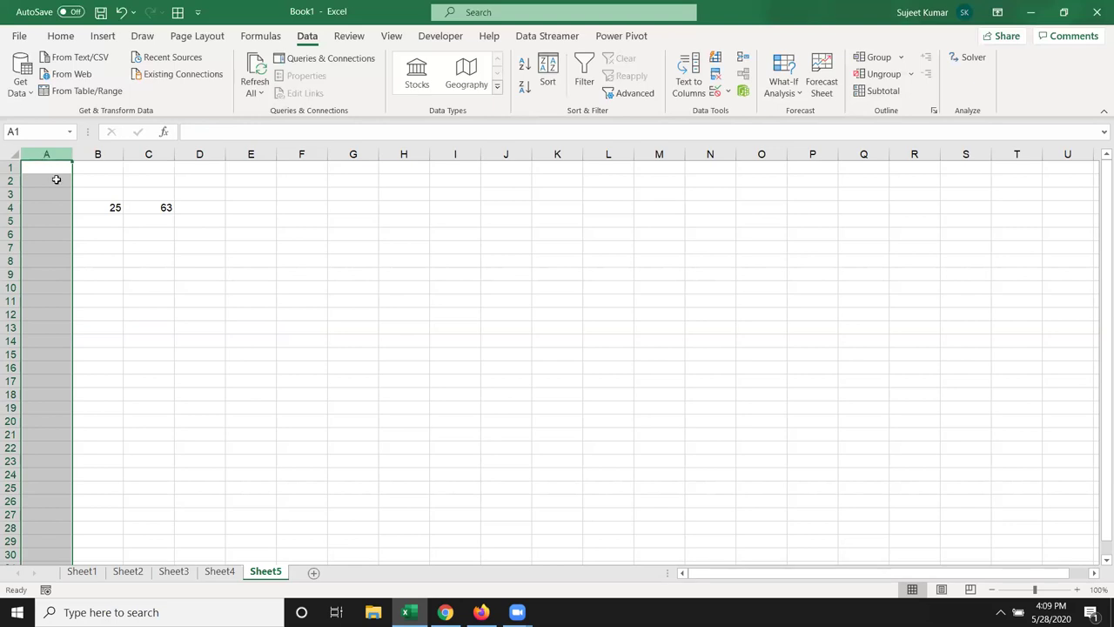
pyautogui.click(111, 205)
pyautogui.click(194, 205)
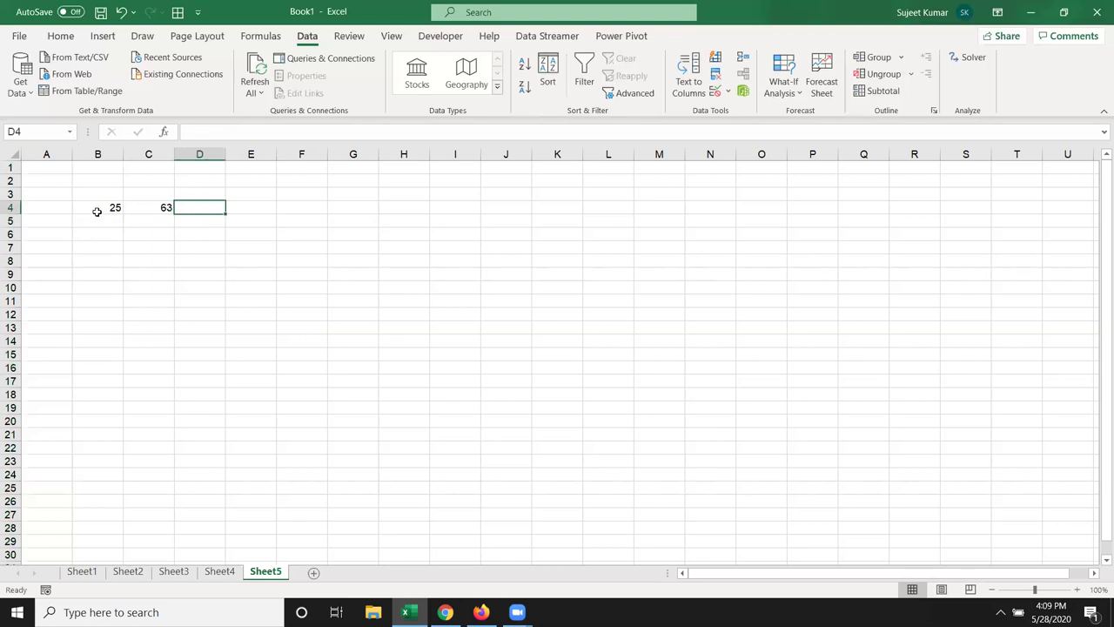
pyautogui.moveTo(97, 209); pyautogui.dragTo(145, 217)
pyautogui.click(179, 273)
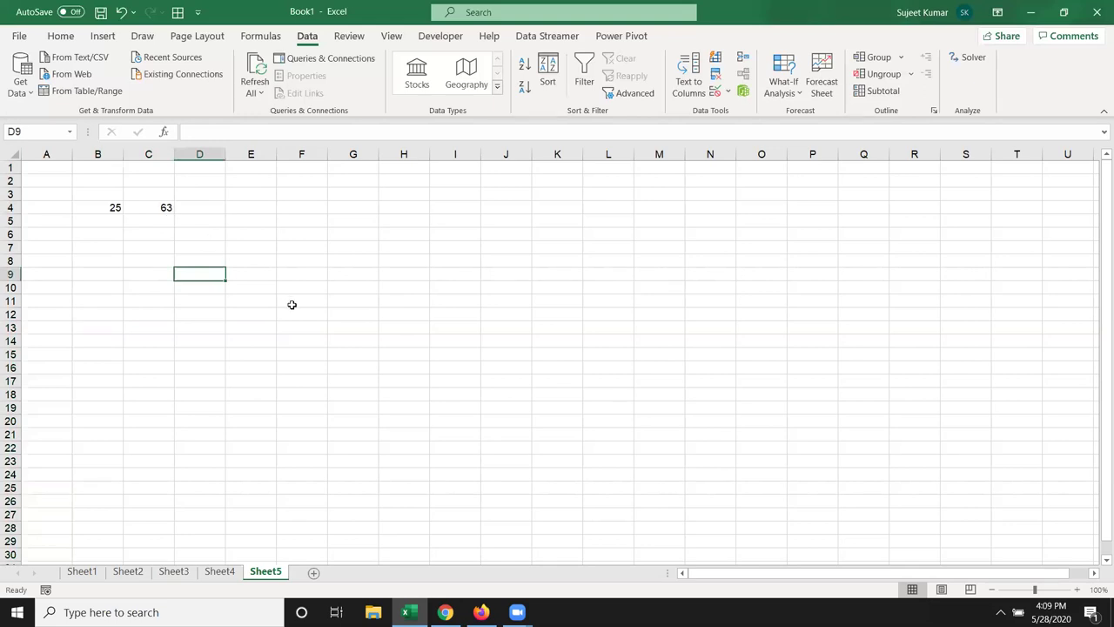
# - Try typed sums in D6, first =25+63 and then =26+30
pyautogui.click(206, 240)
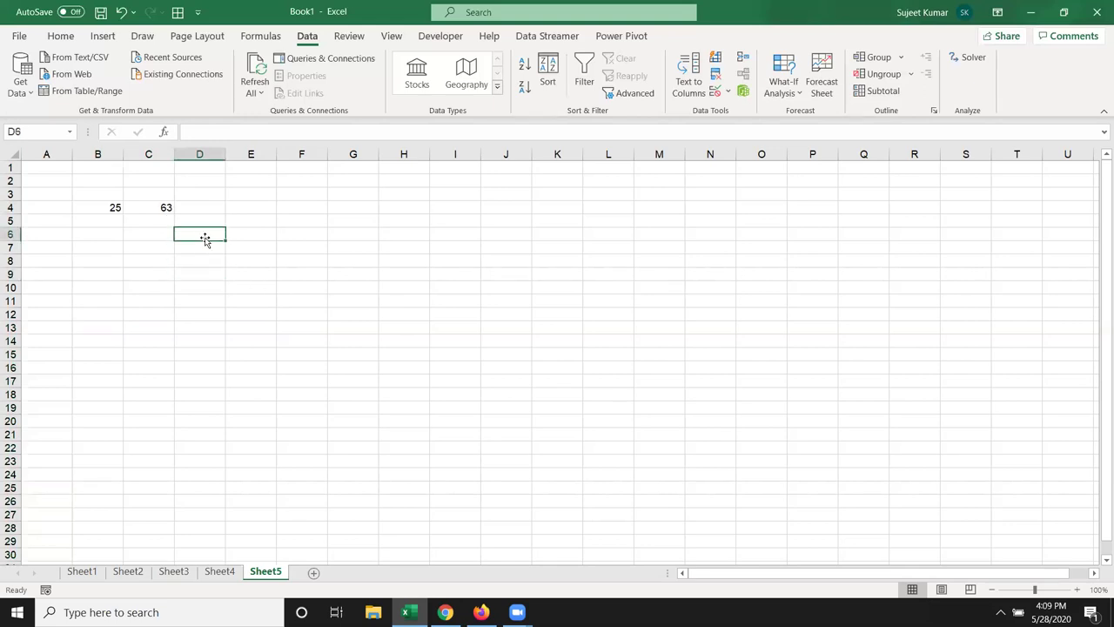
pyautogui.write('=25+63')
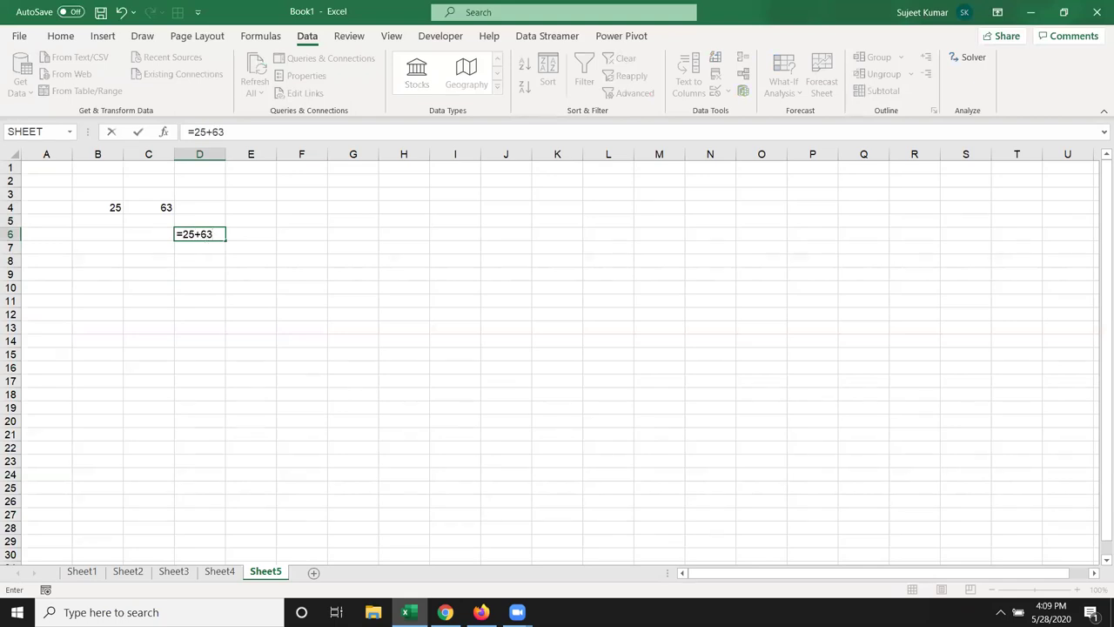
pyautogui.press('Return')
pyautogui.click(205, 240)
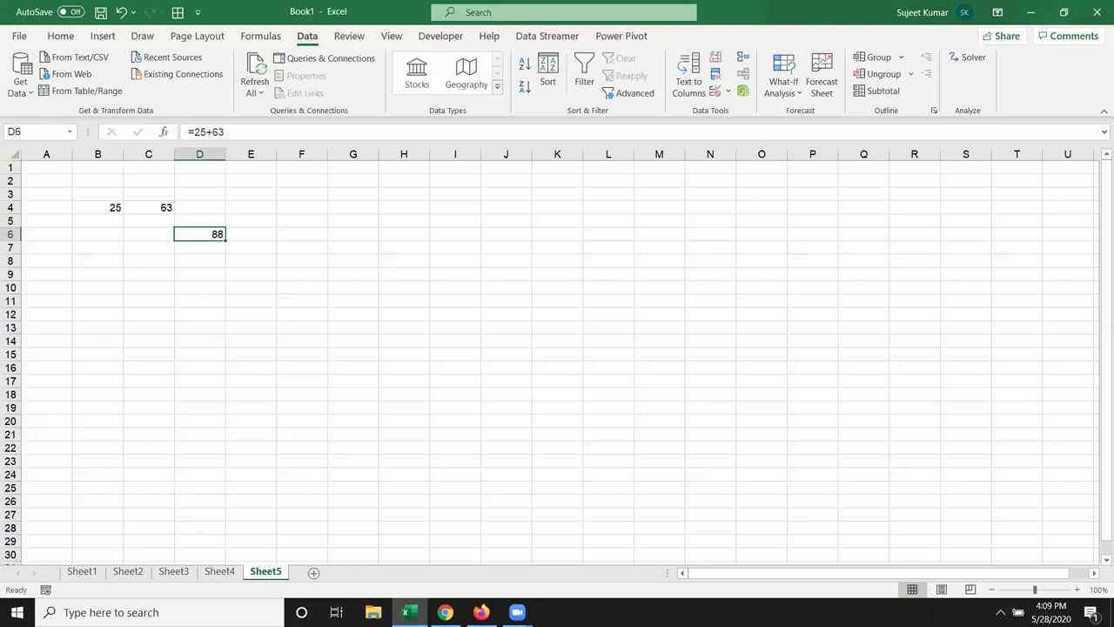
pyautogui.write('=')
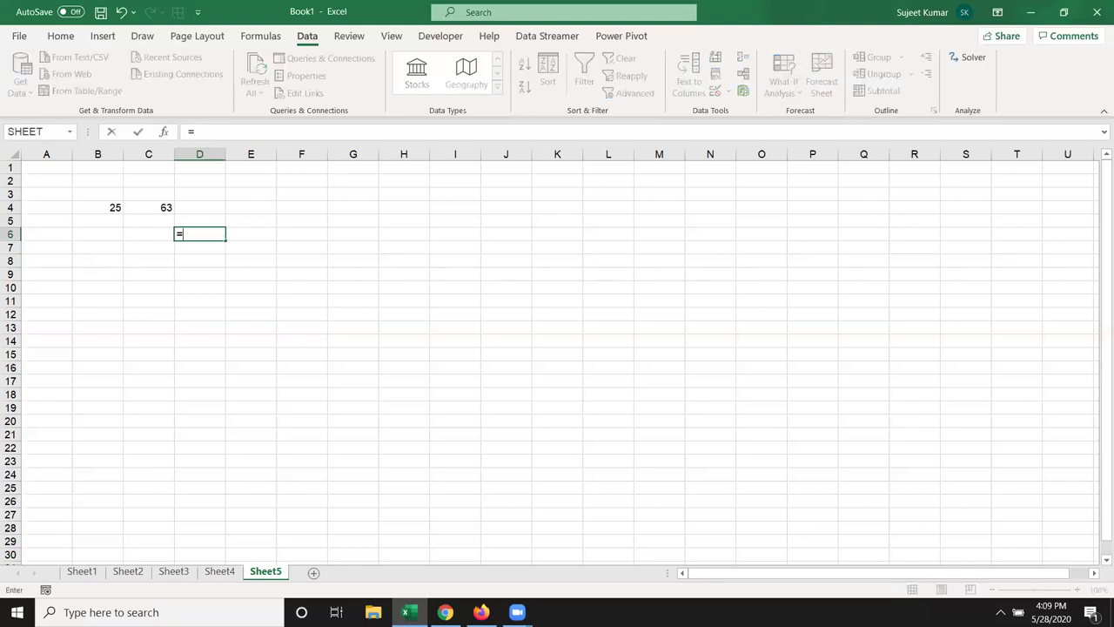
pyautogui.write('26+30')
pyautogui.press('Return')
pyautogui.click(199, 234)
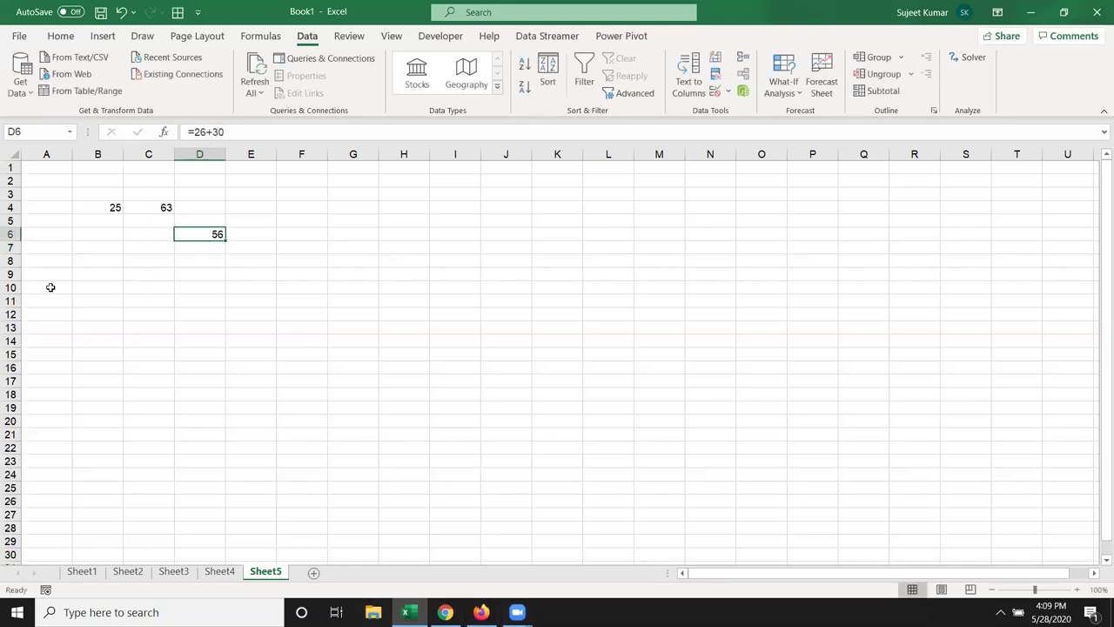
# - Change C4 from 63 to 70 and clear the sum out of D6
pyautogui.click(146, 213)
pyautogui.write('70')
pyautogui.press('Return')
pyautogui.click(178, 236)
pyautogui.doubleClick(179, 236)
pyautogui.press('Escape')
pyautogui.press('Delete')
# - Build the formula =B4+C4 in D4 by clicking the cell references
pyautogui.click(193, 207)
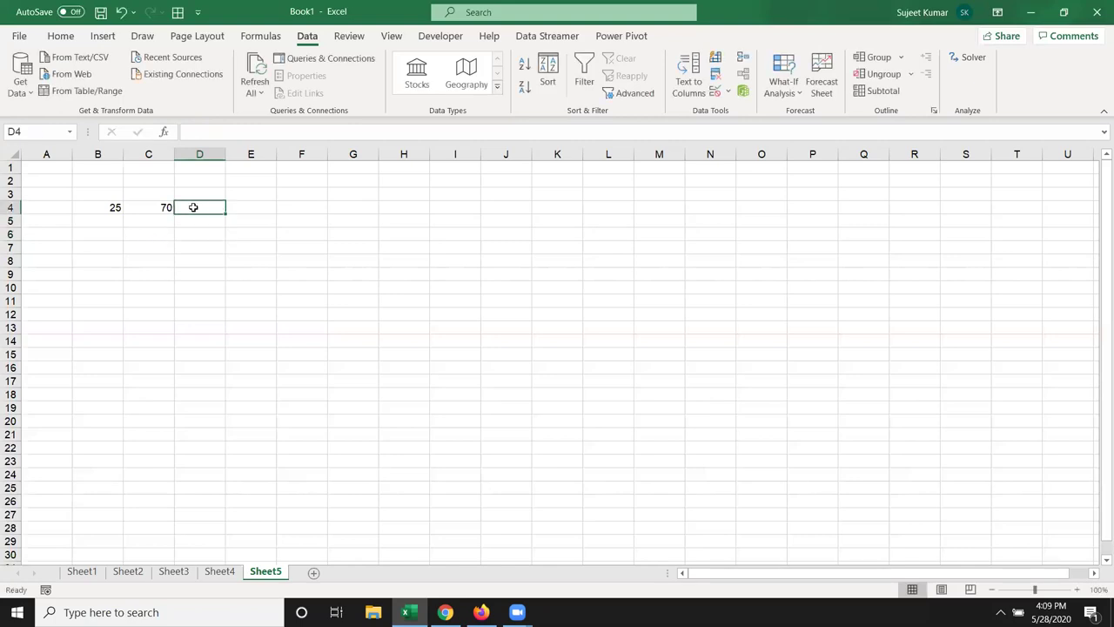
pyautogui.write('=')
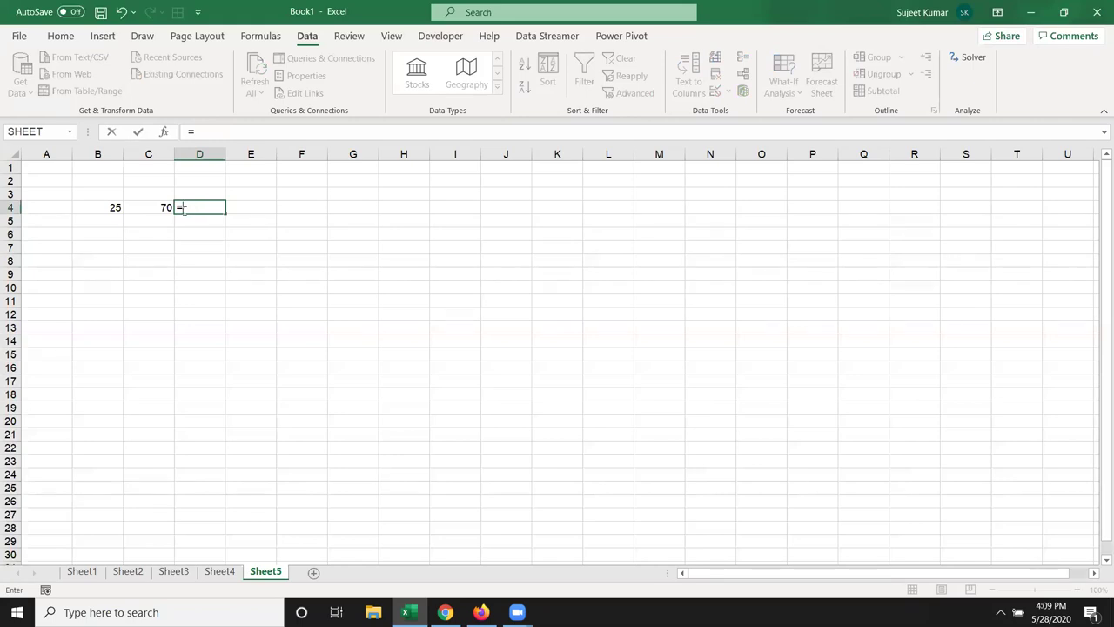
pyautogui.click(104, 209)
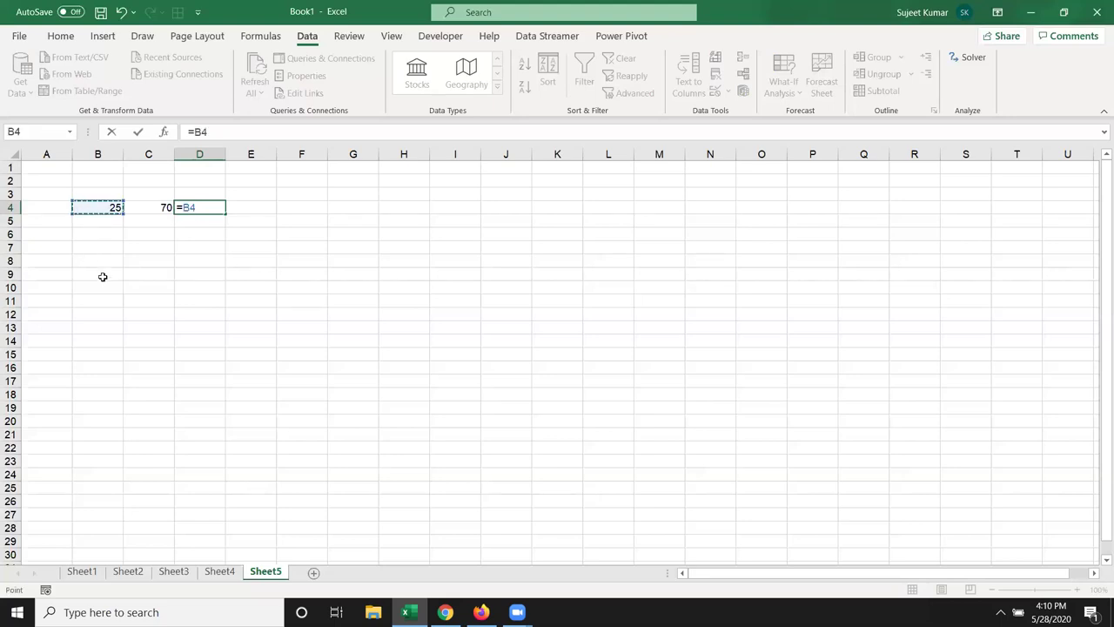
pyautogui.write('+')
pyautogui.click(150, 205)
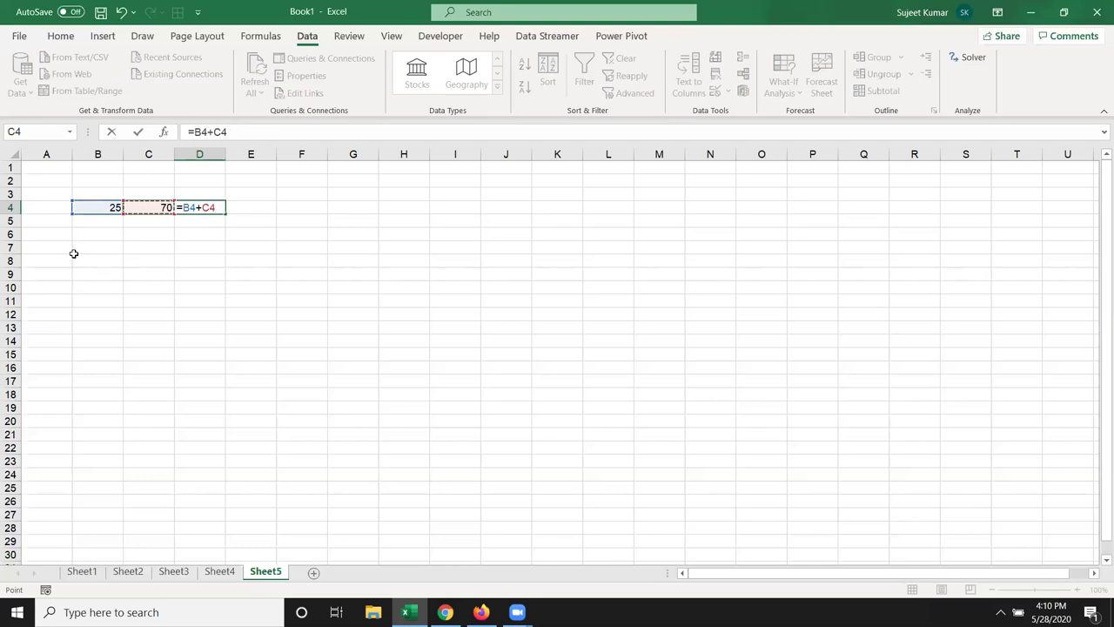
pyautogui.press('Return')
pyautogui.press('Up')
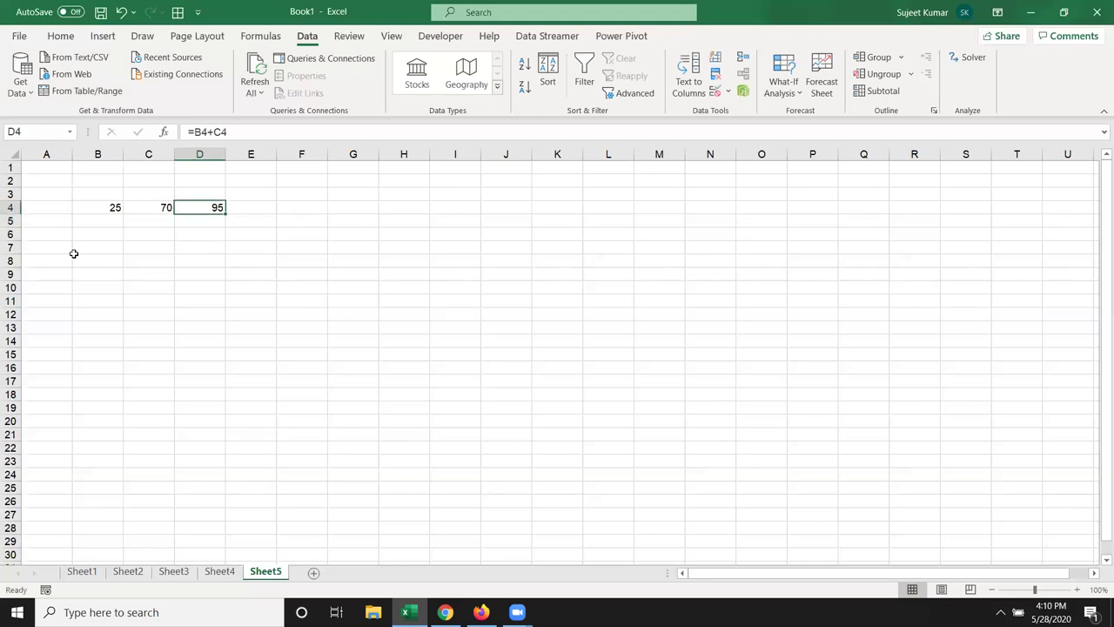
# - Change C4 to 50 so D4 recalculates to 75
pyautogui.press('Left')
pyautogui.write('0')
pyautogui.press('Return')
pyautogui.press('Up')
pyautogui.press('Right')
# - Clear the old 25/50/75 block and move to cell A1
pyautogui.moveTo(80, 182); pyautogui.dragTo(201, 254)
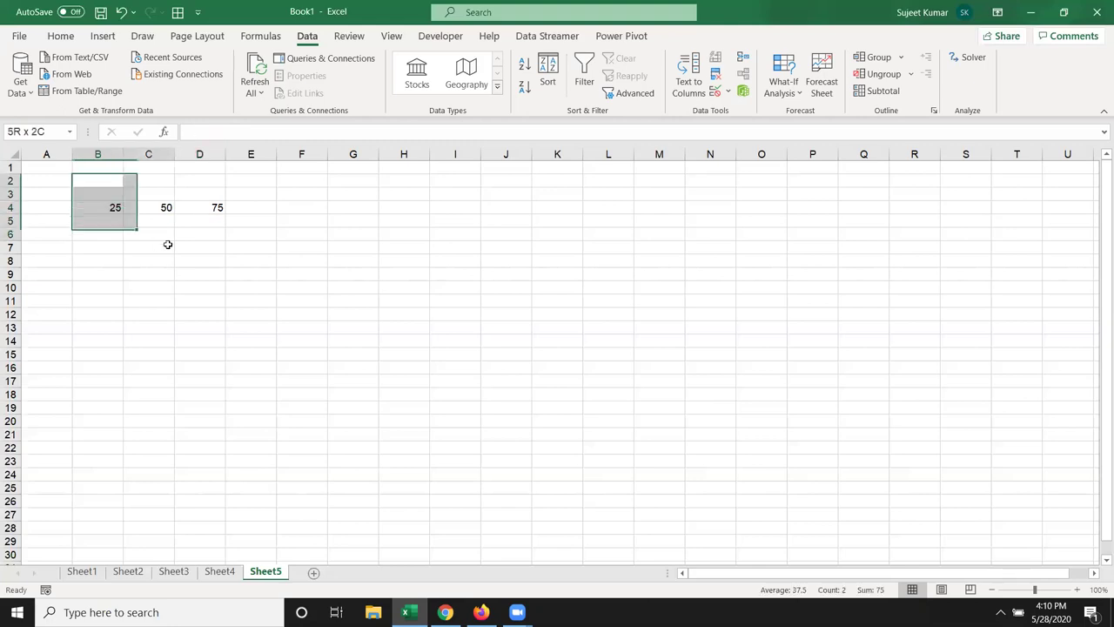
pyautogui.press('Delete')
pyautogui.press('Up')
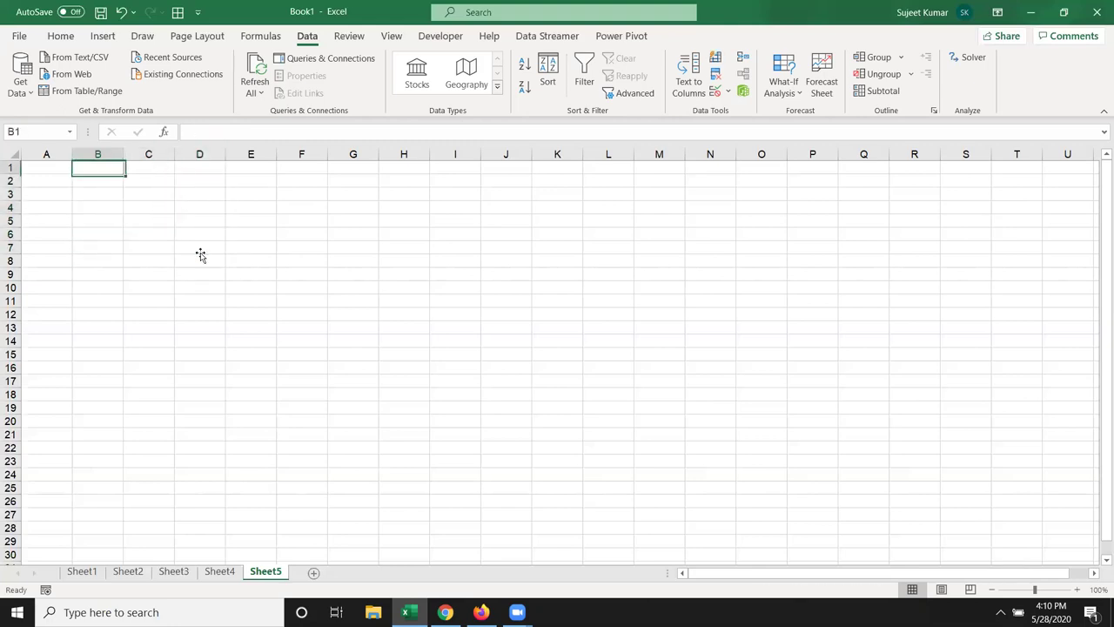
pyautogui.press('Left')
# - List 85, 36, 65, 25, 63, 45, 85, 69, 74, 12, 36 down A1:A11
pyautogui.write('85')
pyautogui.press('Return')
pyautogui.write('36')
pyautogui.press('Return')
pyautogui.write('65')
pyautogui.press('Return')
pyautogui.write('25 63')
pyautogui.press('Return')
pyautogui.write('45 85')
pyautogui.press('Return')
pyautogui.write('69')
pyautogui.press('Return')
pyautogui.write('74')
pyautogui.press('Return')
pyautogui.write('12')
pyautogui.press('Return')
pyautogui.write('36')
pyautogui.press('Return')
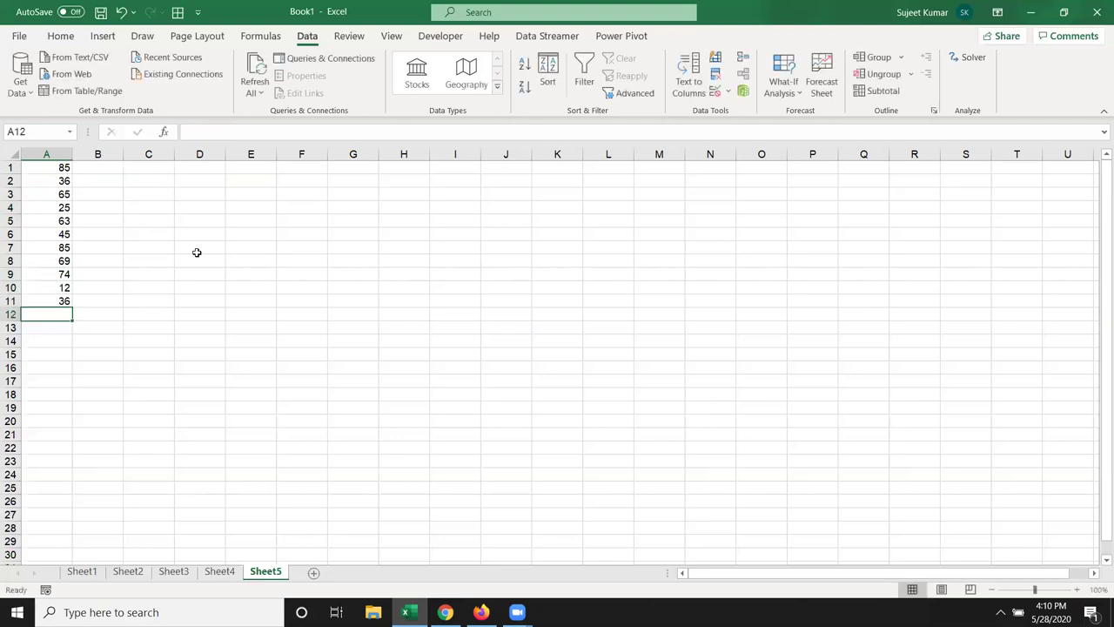
pyautogui.moveTo(63, 163); pyautogui.dragTo(49, 303)
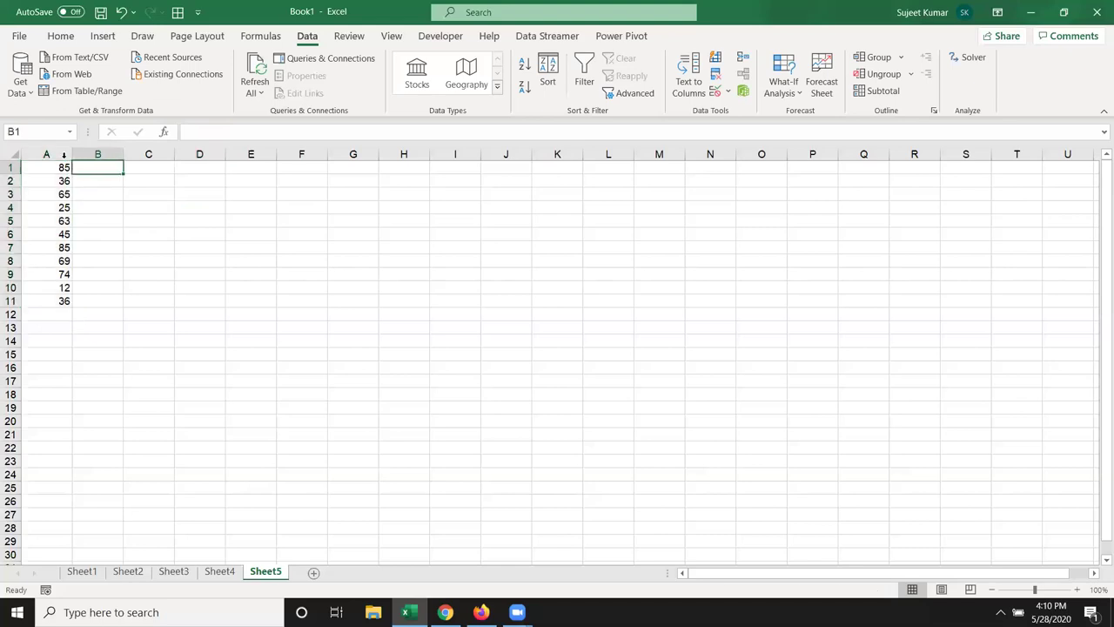
pyautogui.click(108, 174)
# - Enter =A1+30 in B1 and check column A's total
pyautogui.write('=')
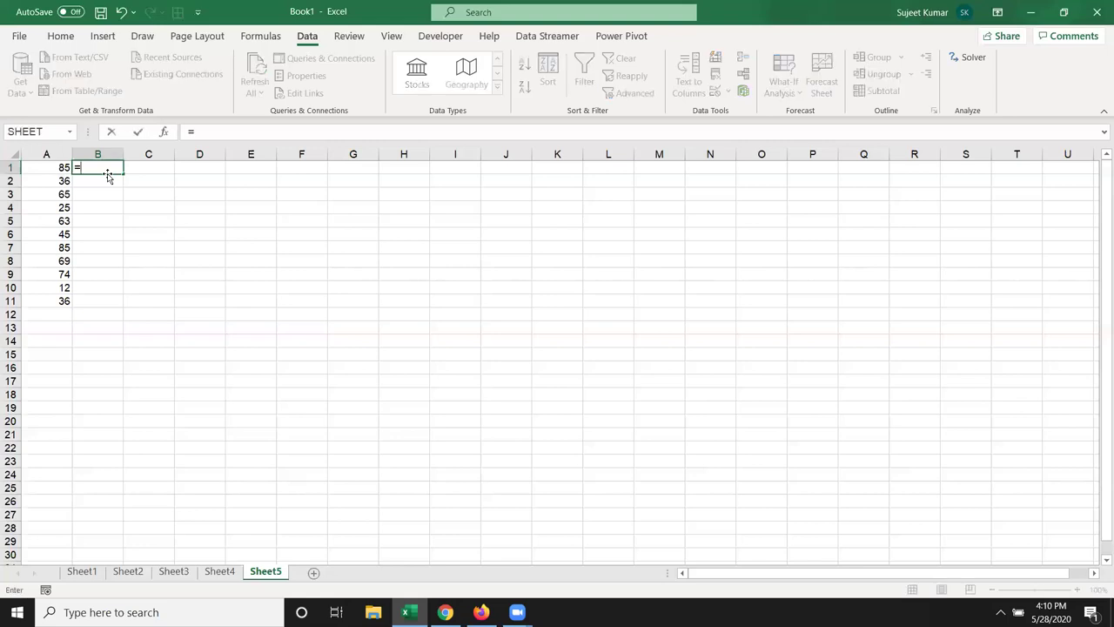
pyautogui.click(56, 167)
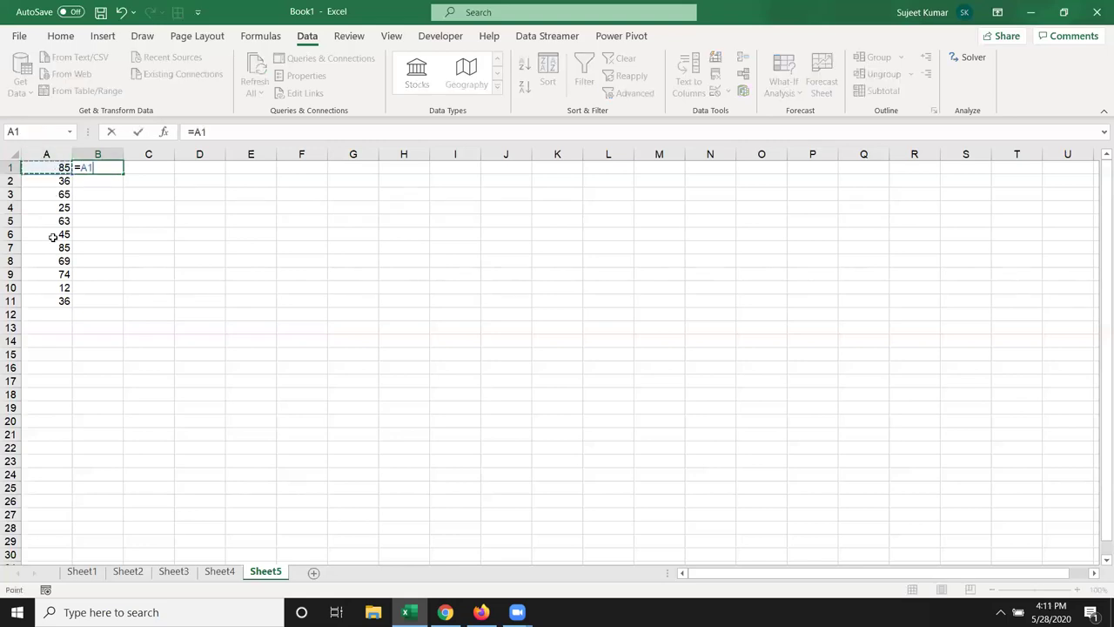
pyautogui.write('+30')
pyautogui.press('Return')
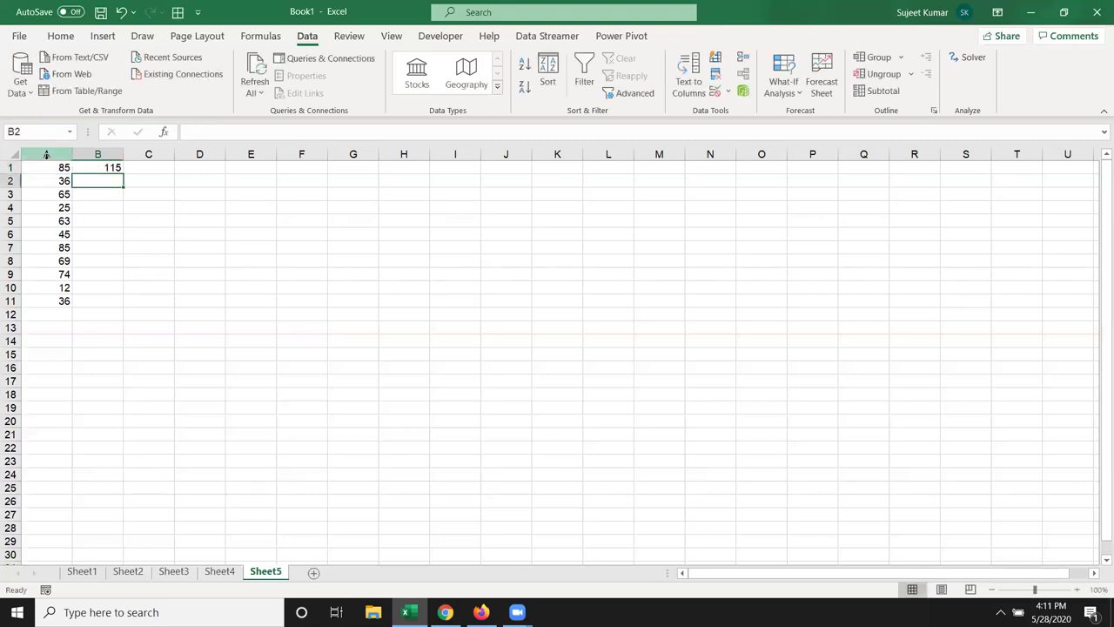
pyautogui.moveTo(46, 155); pyautogui.dragTo(58, 208)
pyautogui.click(56, 188)
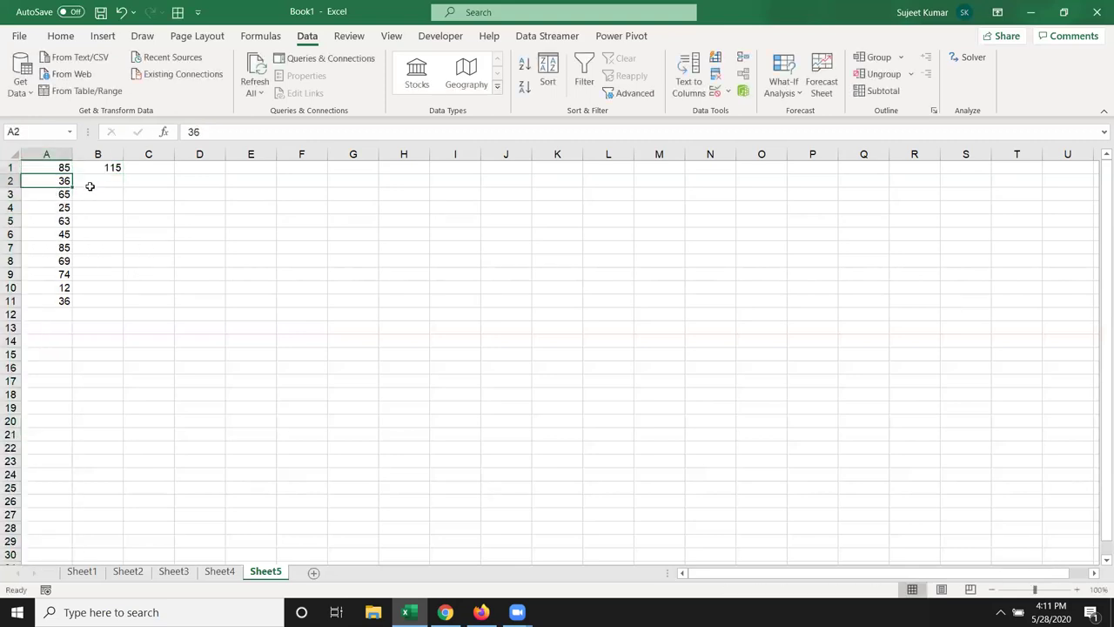
# - Try =A2+30 in B2, then delete it and recheck B1's formula
pyautogui.click(93, 183)
pyautogui.write('=')
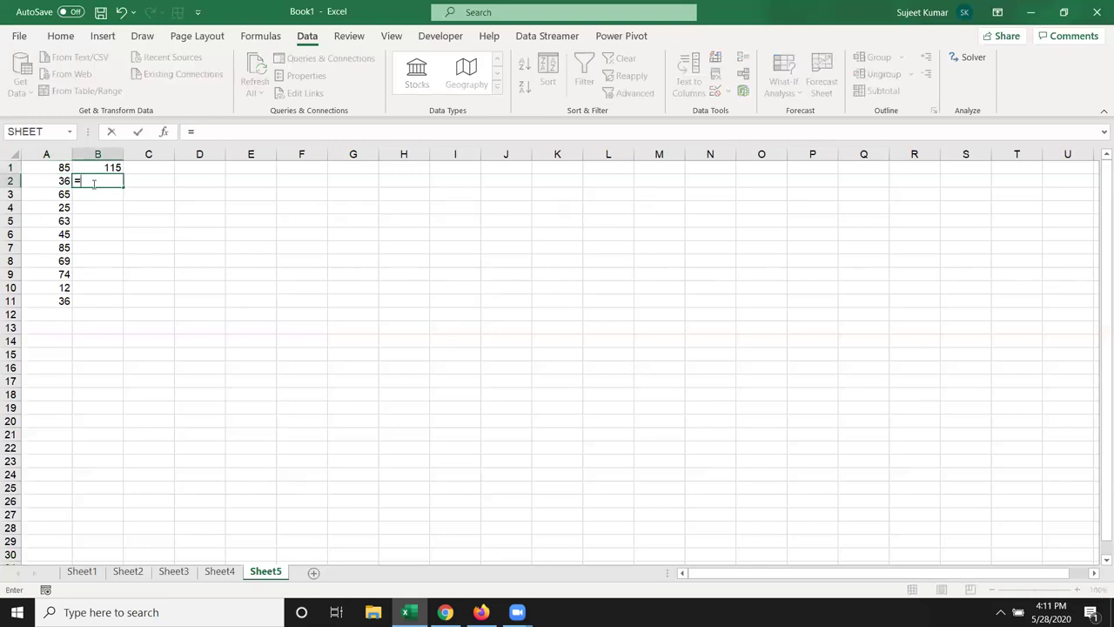
pyautogui.click(48, 179)
pyautogui.write('+30')
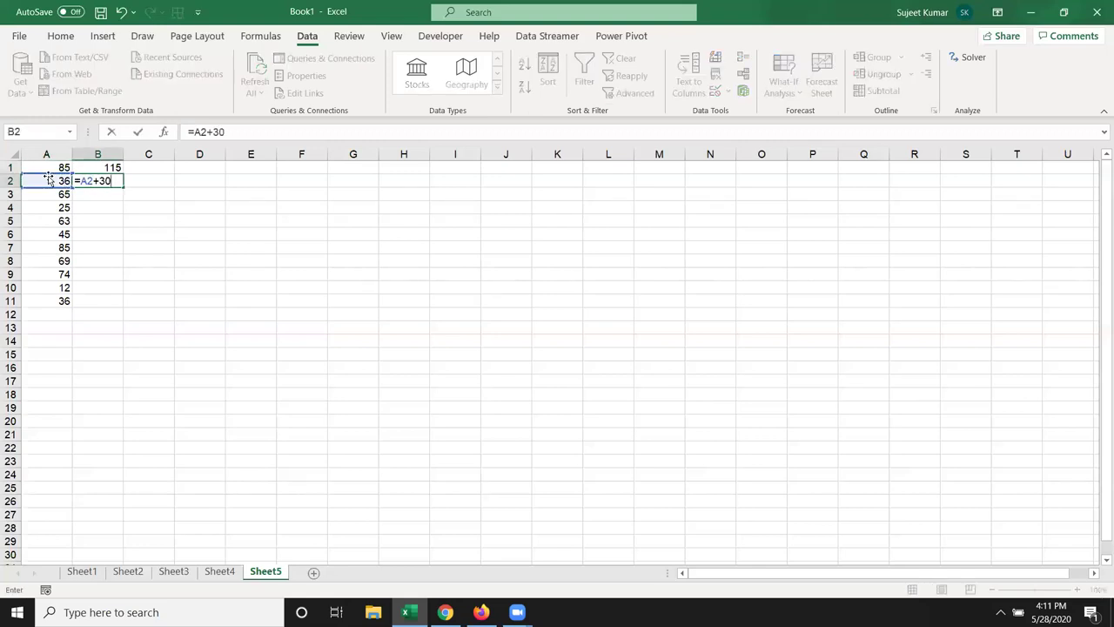
pyautogui.press('Return')
pyautogui.press('Up')
pyautogui.press('Delete')
pyautogui.press('Up')
pyautogui.press('F2')
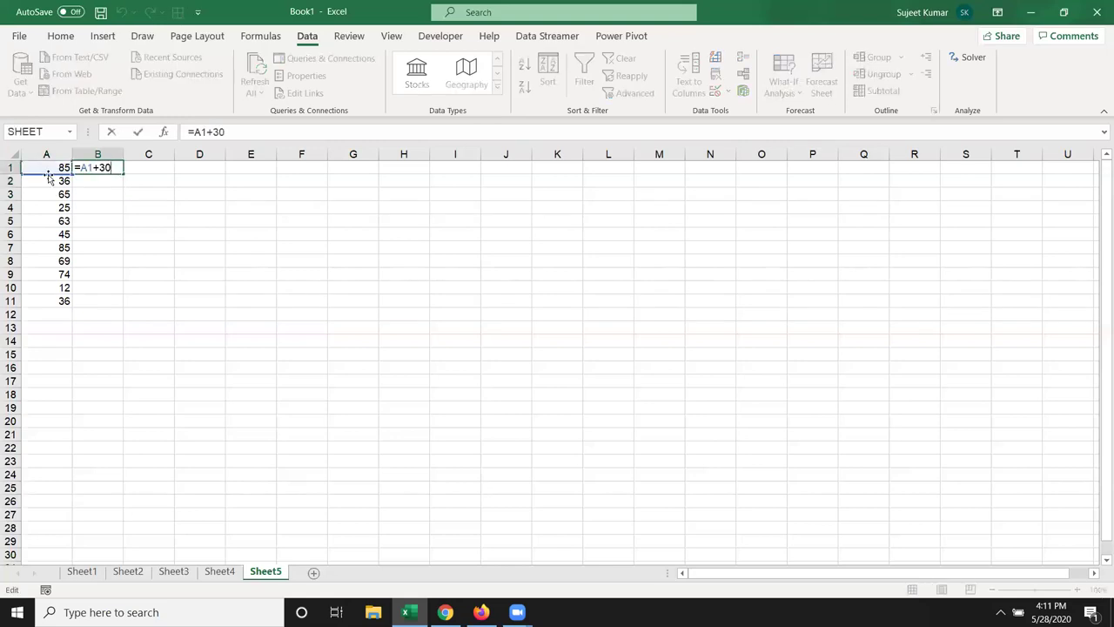
pyautogui.press('Return')
pyautogui.press('Up')
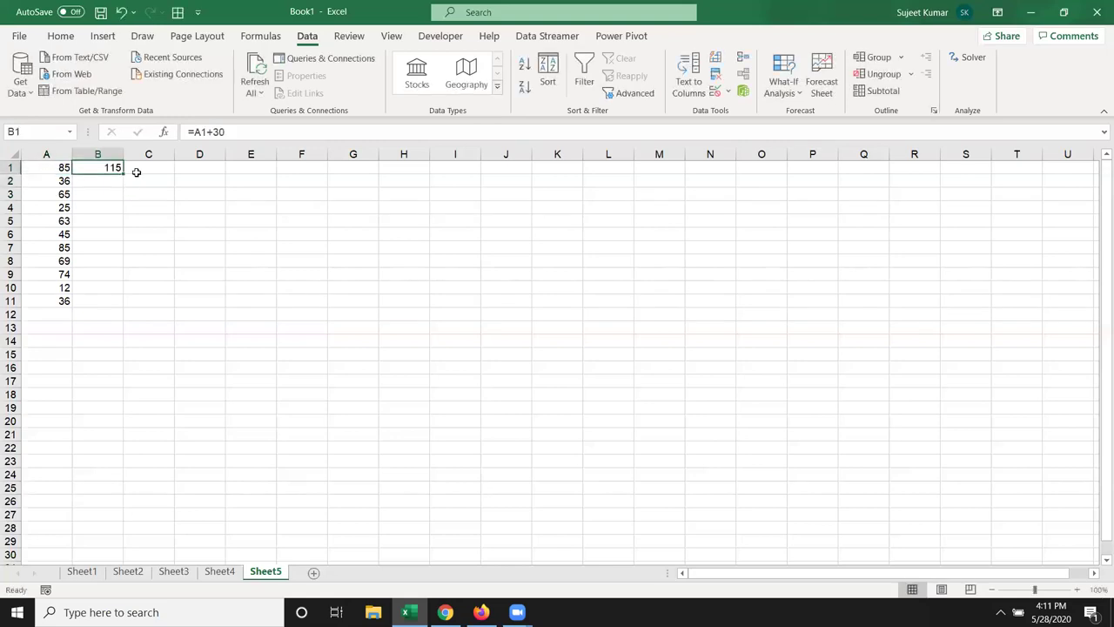
# - Fill B1's formula down to B11 and step through the copied formulas
pyautogui.moveTo(124, 176); pyautogui.dragTo(132, 303)
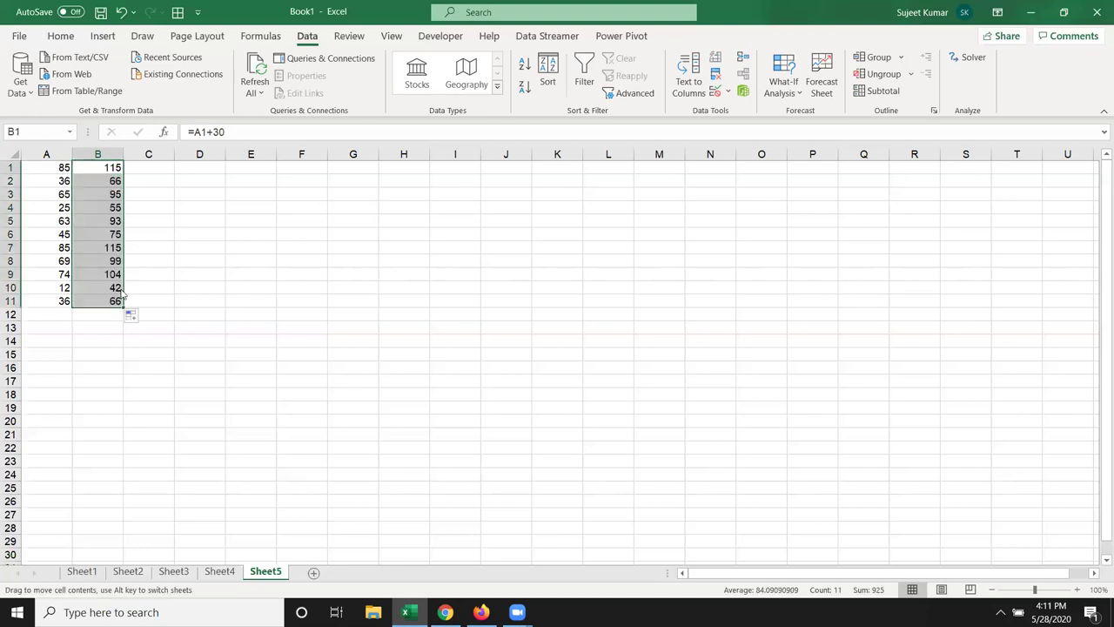
pyautogui.click(116, 287)
pyautogui.press('Up')
pyautogui.press('Up')
pyautogui.press('Up')
pyautogui.press('Up')
pyautogui.press('Up')
pyautogui.press('Up')
pyautogui.press('Up')
pyautogui.press('Up')
pyautogui.press('Down')
pyautogui.press('Down')
pyautogui.press('Down')
pyautogui.press('Down')
pyautogui.press('Down')
pyautogui.press('Down')
pyautogui.press('Down')
pyautogui.press('Down')
pyautogui.press('Up')
pyautogui.press('Up')
pyautogui.press('Up')
pyautogui.press('Up')
pyautogui.press('Up')
pyautogui.press('Up')
pyautogui.press('Up')
pyautogui.press('Up')
pyautogui.press('Up')
pyautogui.press('Up')
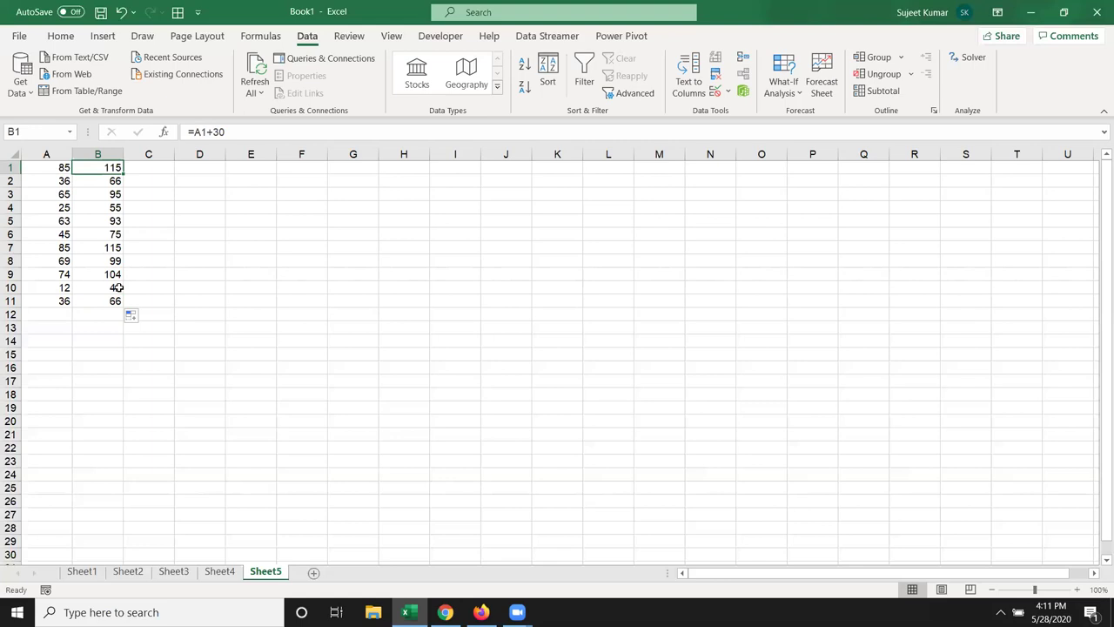
pyautogui.press('Down')
pyautogui.press('Down')
pyautogui.press('Down')
pyautogui.press('Down')
pyautogui.press('Up')
pyautogui.press('Up')
pyautogui.press('Up')
pyautogui.press('Up')
pyautogui.scroll(3, 139, 386)
pyautogui.scroll(3, 139, 392)
pyautogui.scroll(3, 164, 346)
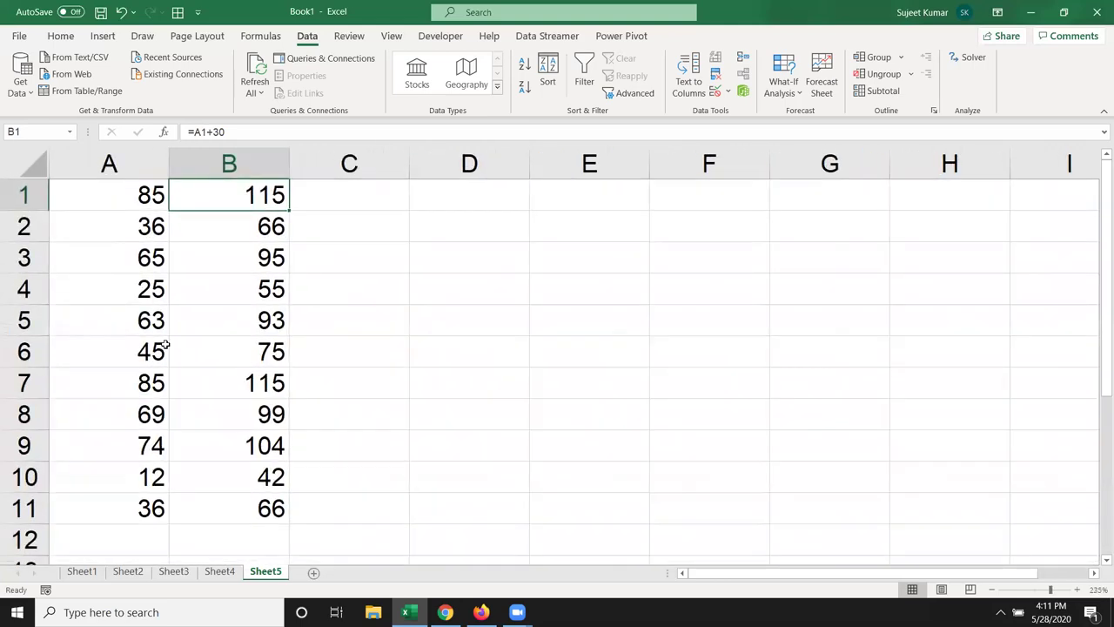
# - Inspect the =A+30 formulas and their references in B1 through B6
pyautogui.press('F2')
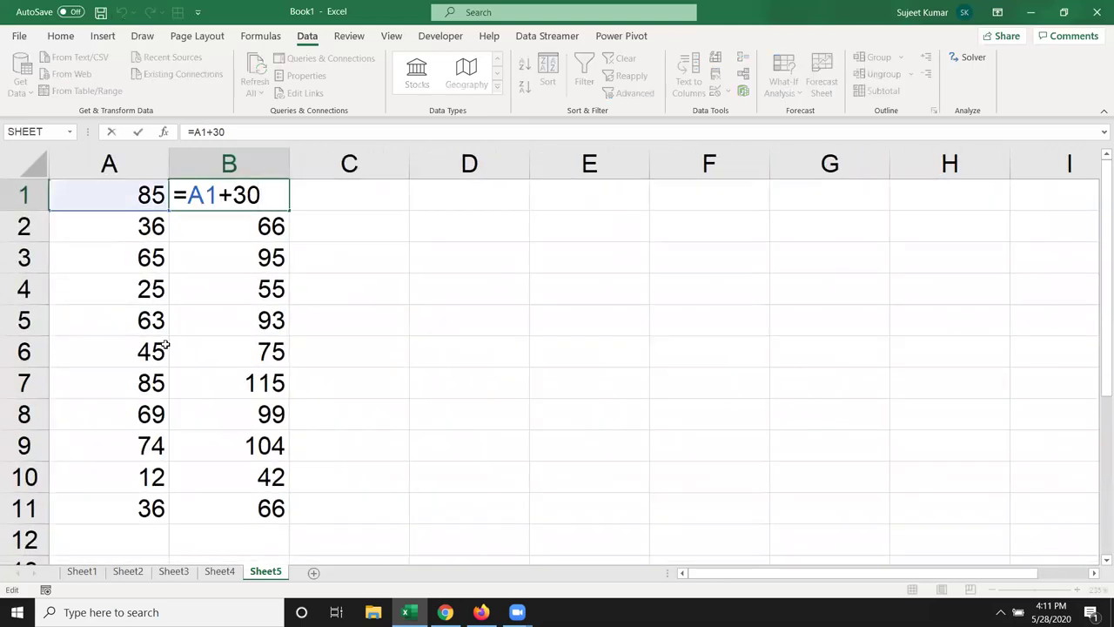
pyautogui.press('Escape')
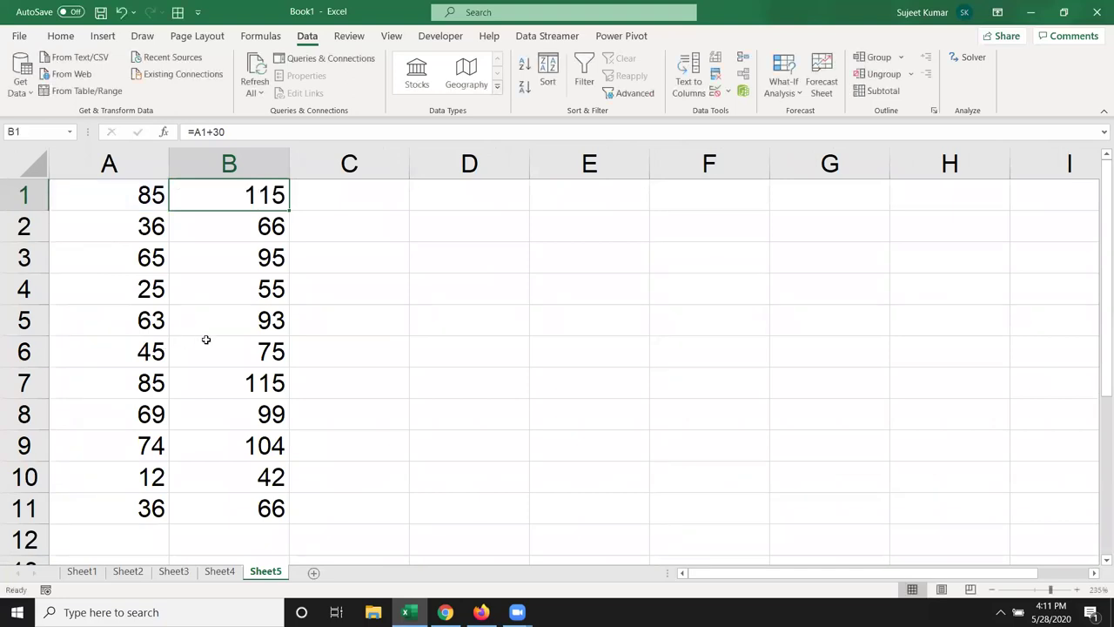
pyautogui.press('Down')
pyautogui.press('F2')
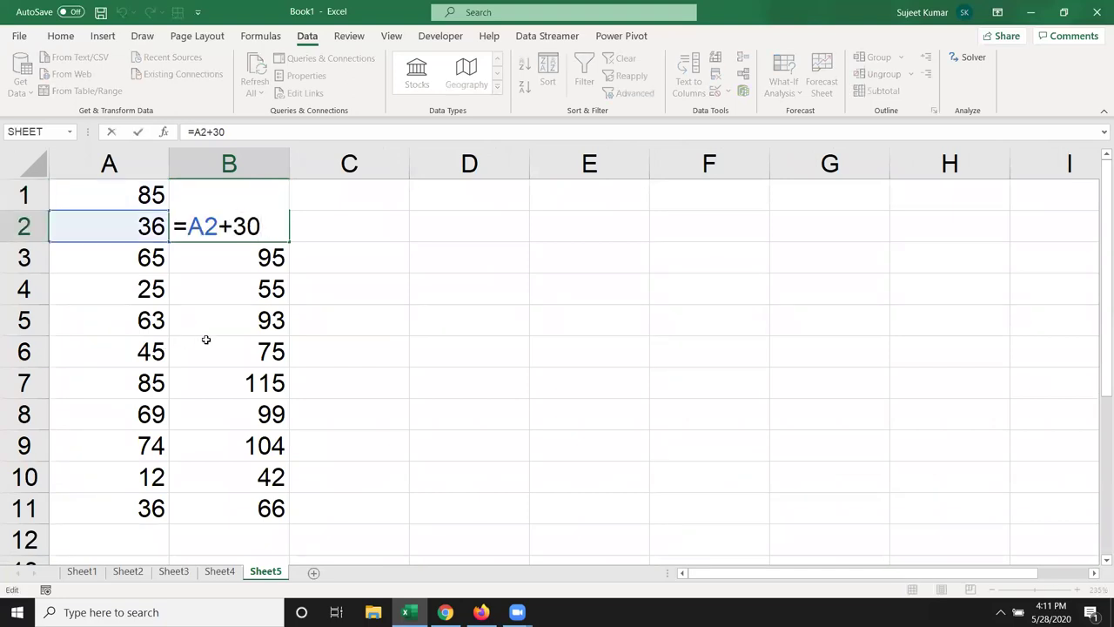
pyautogui.press('Return')
pyautogui.press('F2')
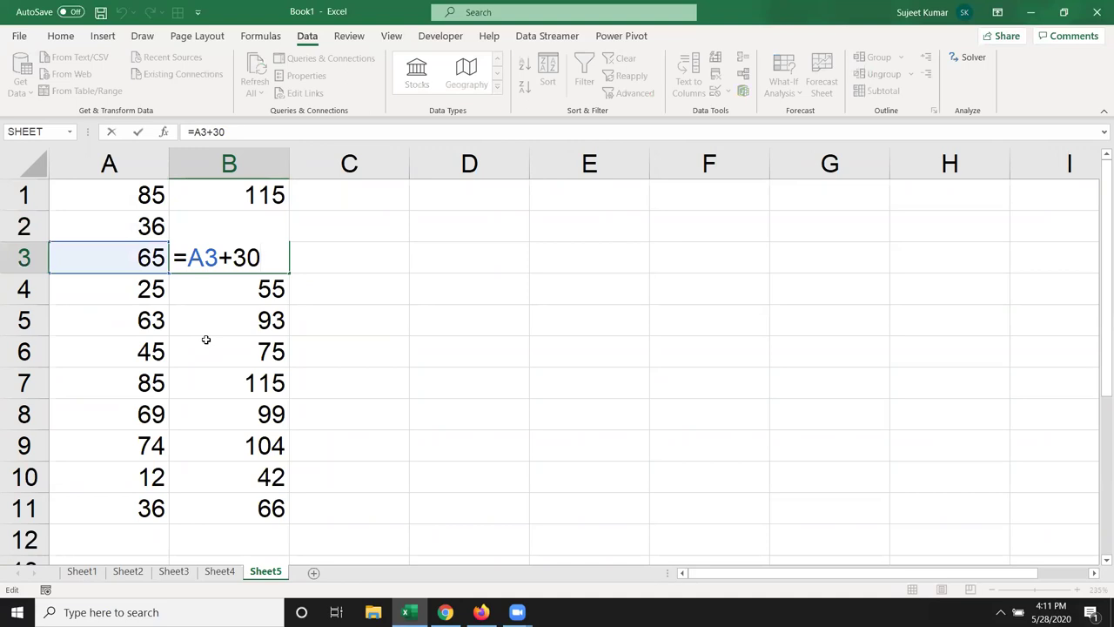
pyautogui.press('Return')
pyautogui.press('F2')
pyautogui.press('Return')
pyautogui.press('F2')
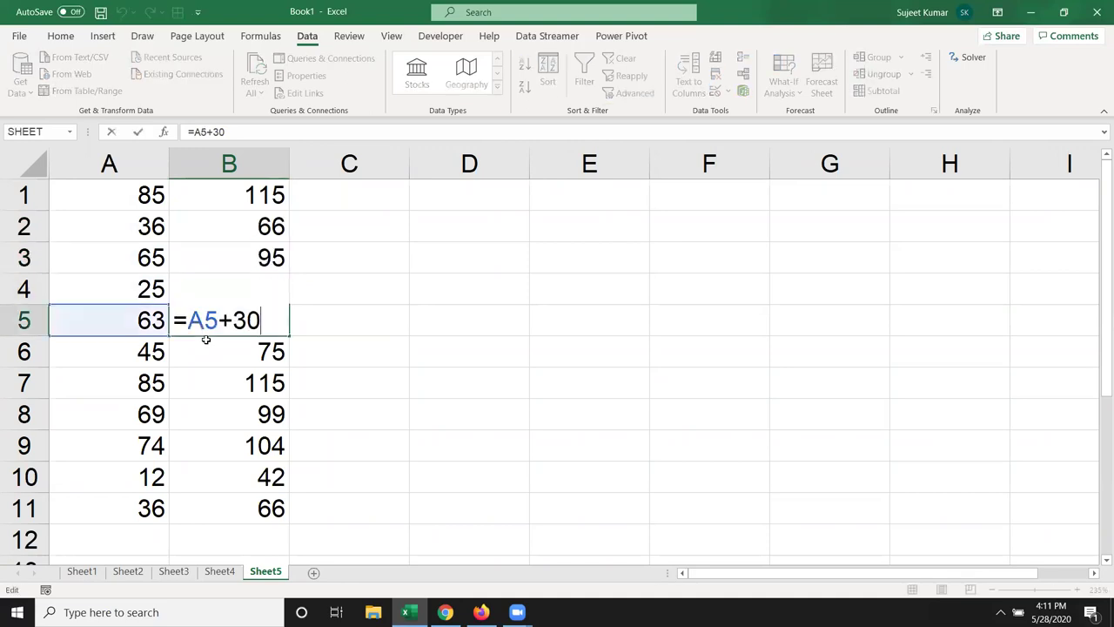
pyautogui.press('Return')
pyautogui.press('F2')
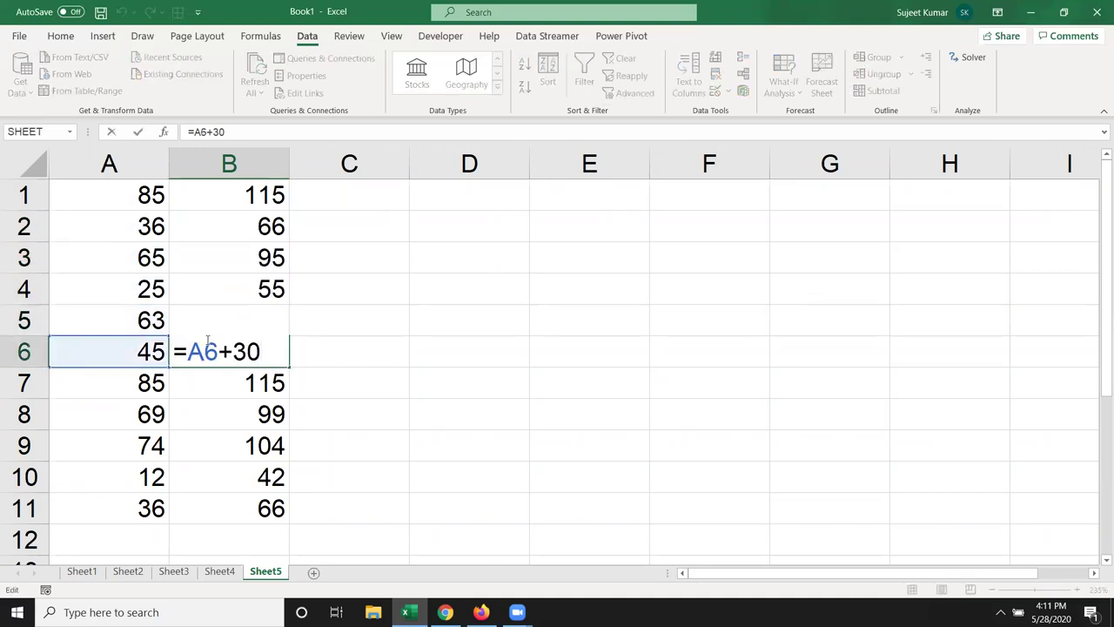
pyautogui.hotkey('ctrl', 'Return')
# - Review B2 to B5 once more, then clear B2:B11, leaving 115 in B1
pyautogui.click(186, 209)
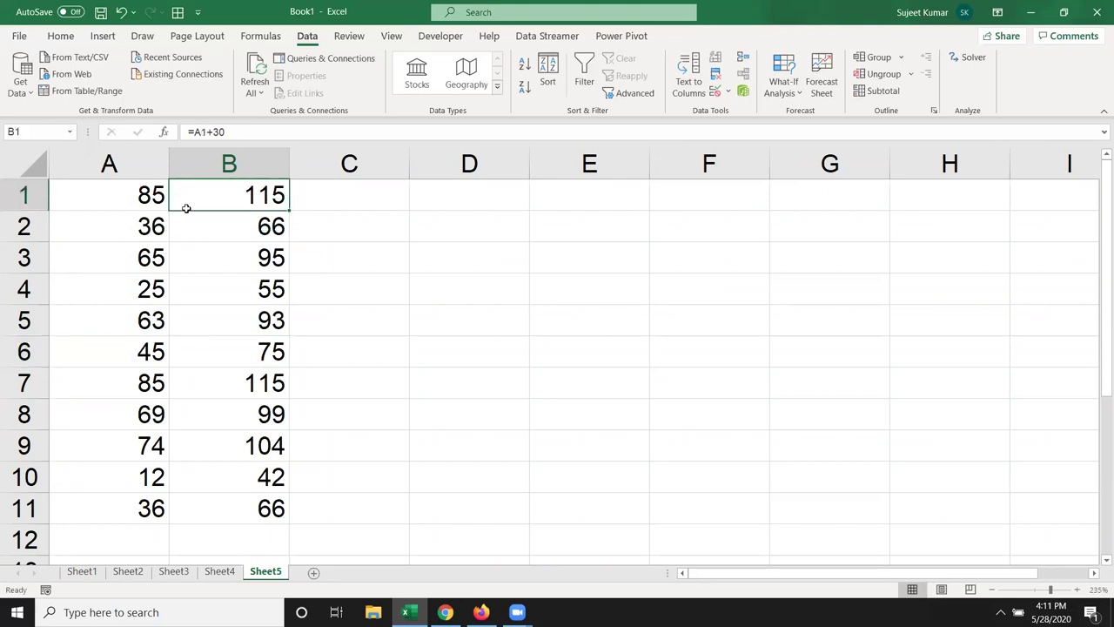
pyautogui.click(248, 231)
pyautogui.moveTo(248, 232)
pyautogui.mouseDown()
pyautogui.moveTo(208, 518)
pyautogui.moveTo(247, 228)
pyautogui.mouseUp()
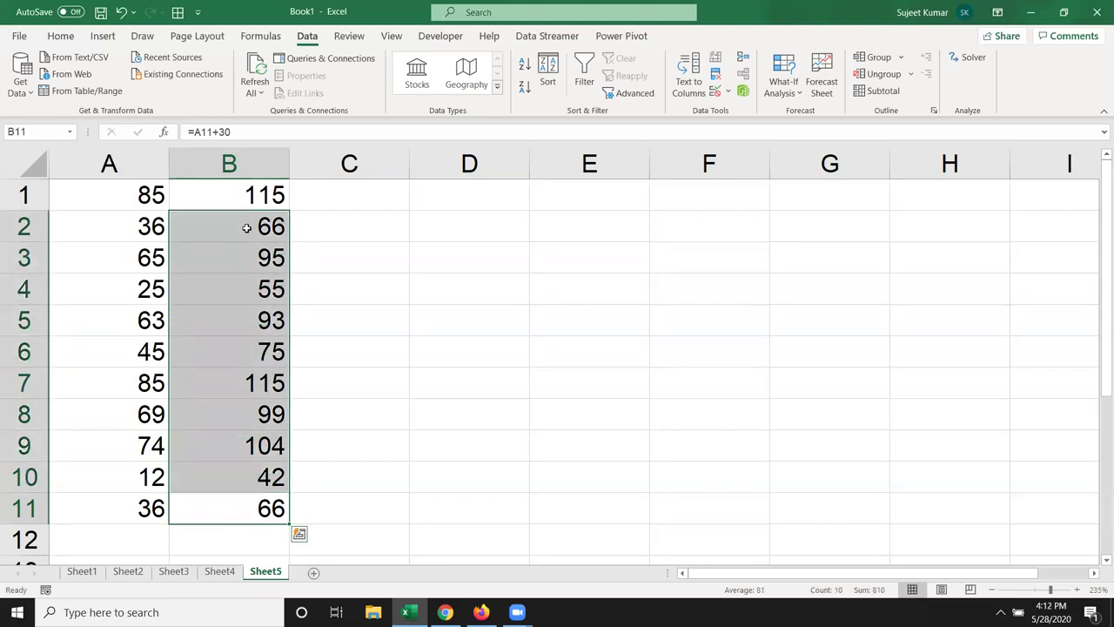
pyautogui.doubleClick(243, 228)
pyautogui.press('Escape')
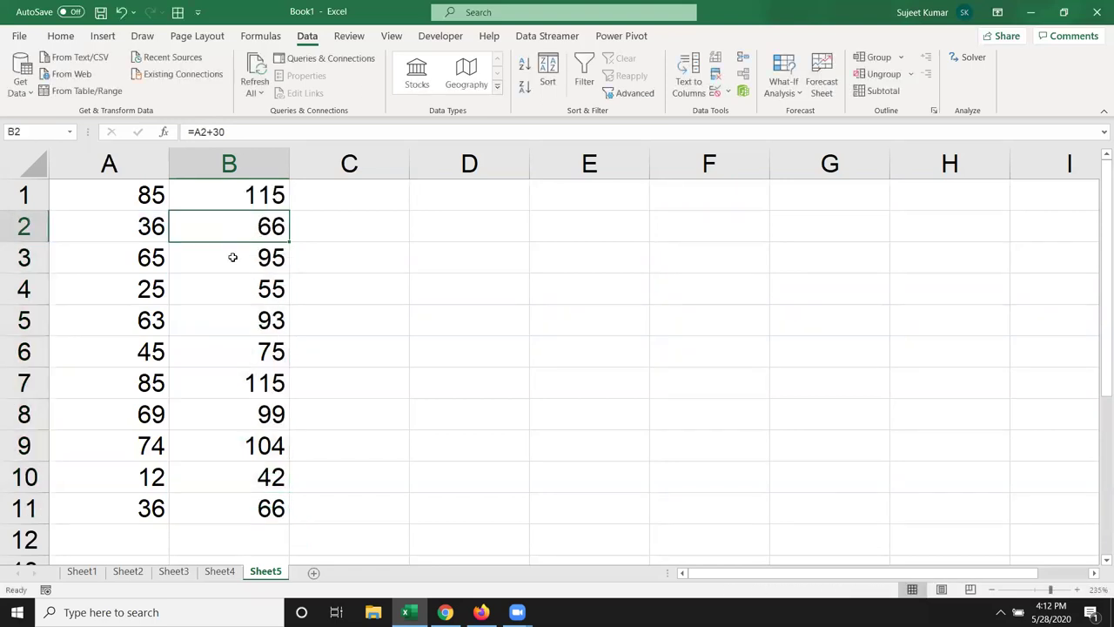
pyautogui.doubleClick(232, 257)
pyautogui.press('Escape')
pyautogui.doubleClick(233, 287)
pyautogui.press('Escape')
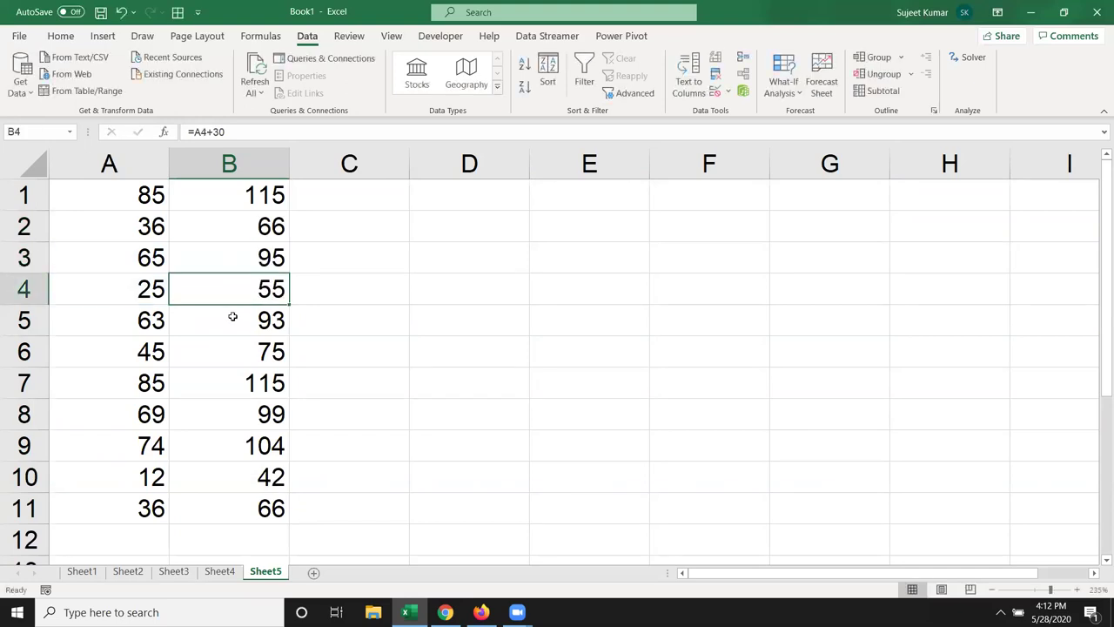
pyautogui.doubleClick(232, 317)
pyautogui.press('Escape')
pyautogui.click(236, 230)
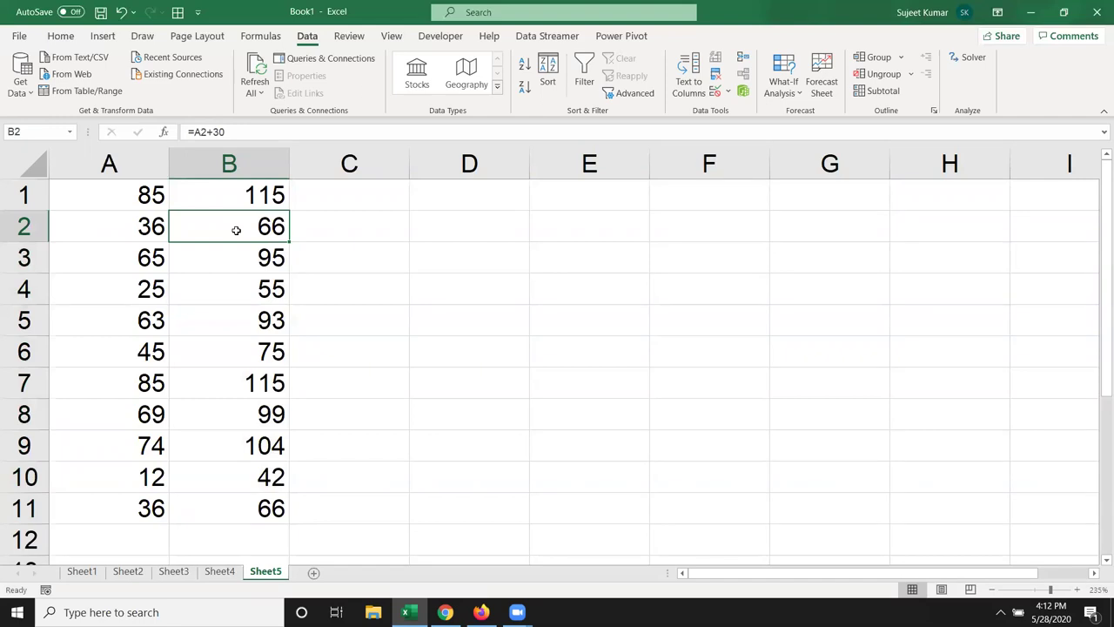
pyautogui.hotkey('ctrl', 'shift', 'Down')
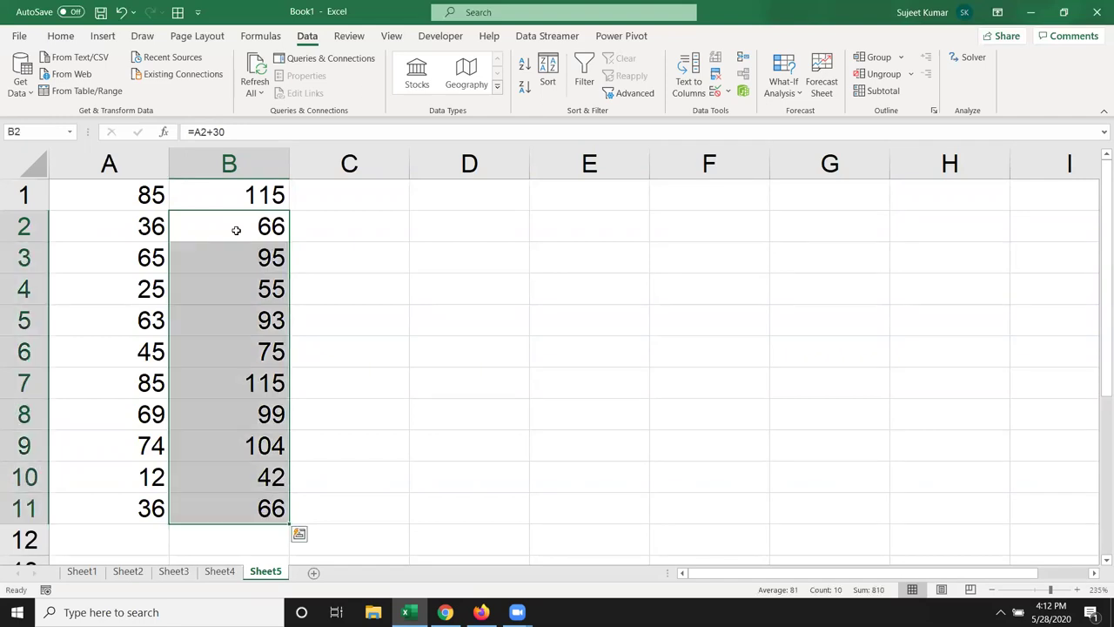
pyautogui.press('Delete')
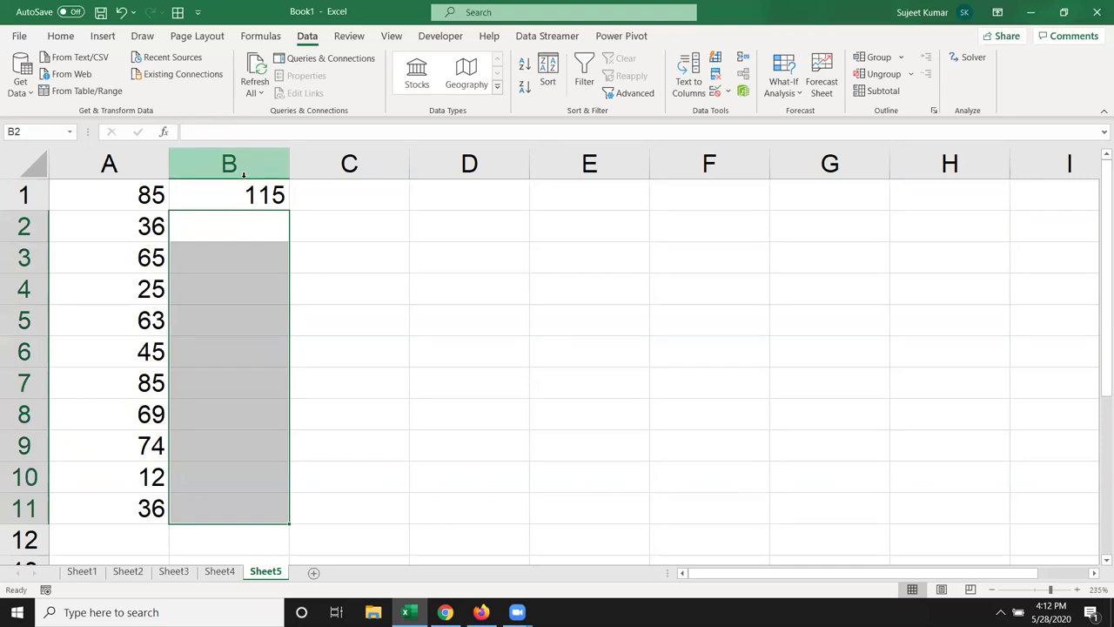
pyautogui.press('Up')
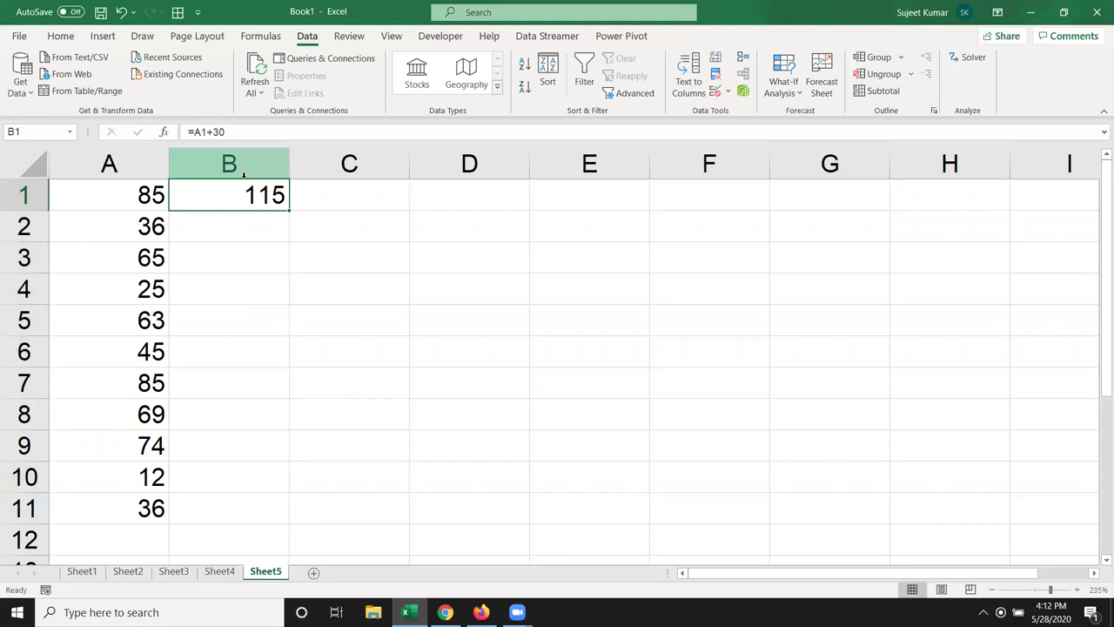
pyautogui.press('F2')
pyautogui.press('Escape')
pyautogui.press('Delete')
pyautogui.click(427, 190)
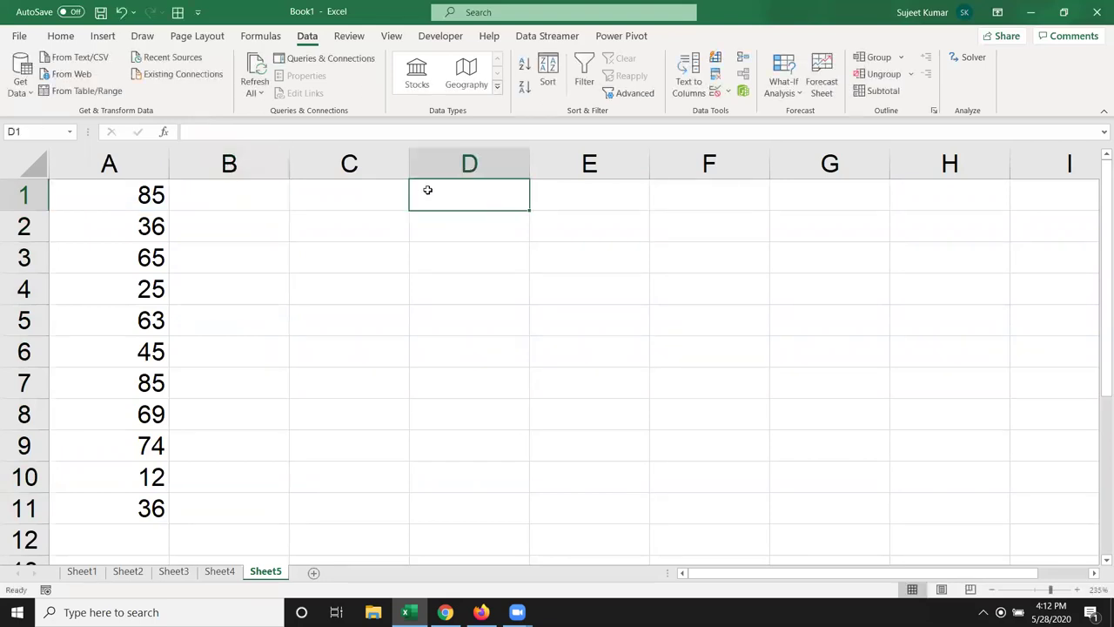
pyautogui.write('45')
pyautogui.press('Return')
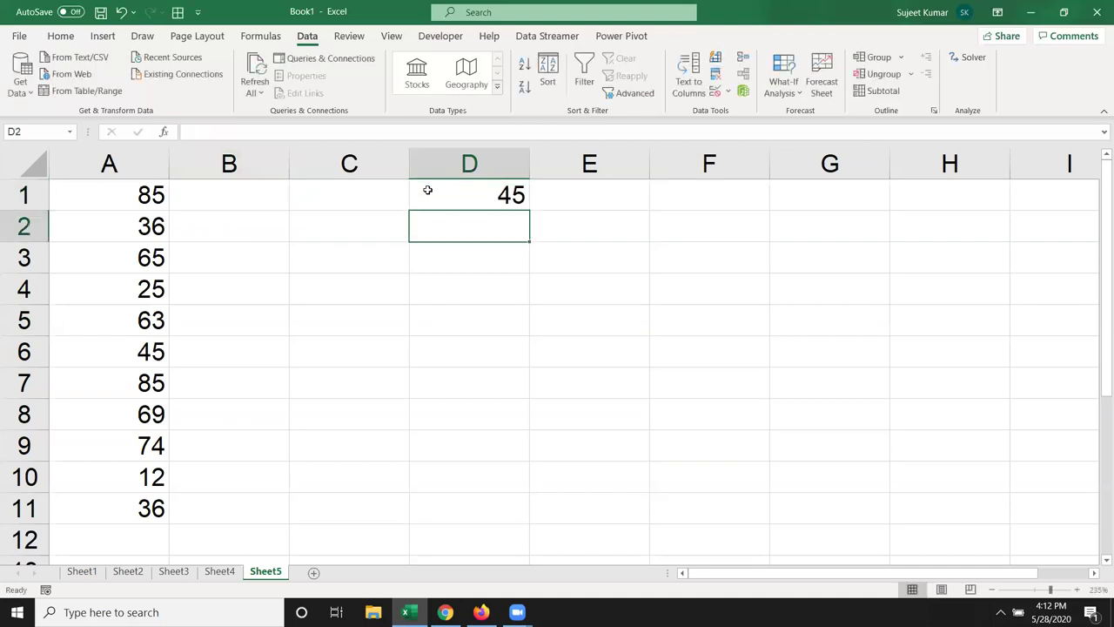
pyautogui.click(437, 189)
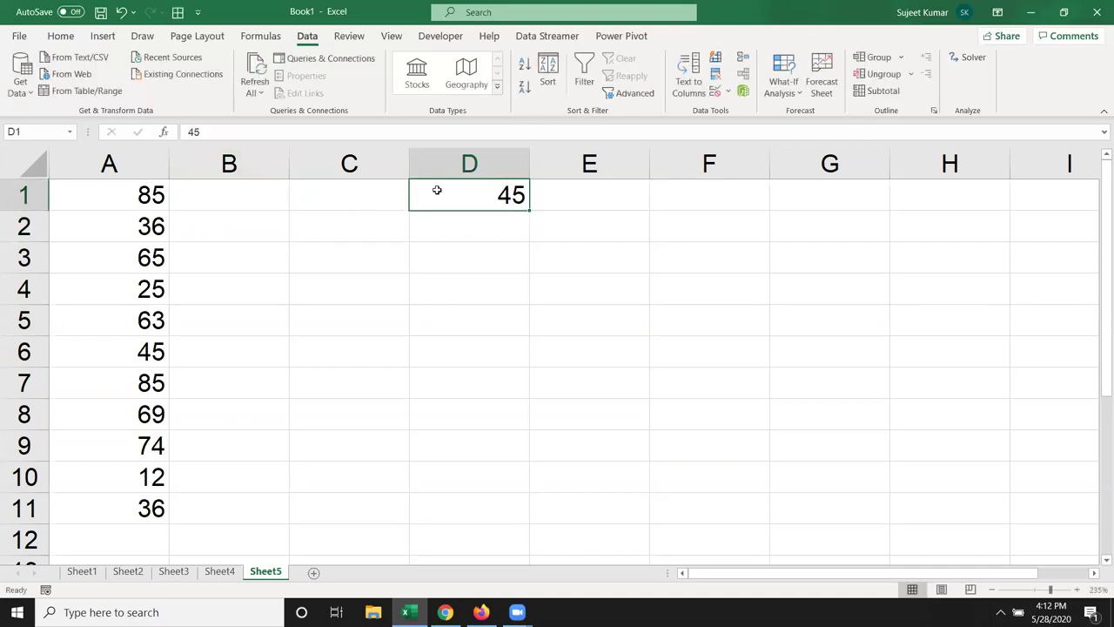
pyautogui.write('40')
pyautogui.press('Return')
pyautogui.click(437, 190)
pyautogui.moveTo(248, 200); pyautogui.dragTo(229, 500)
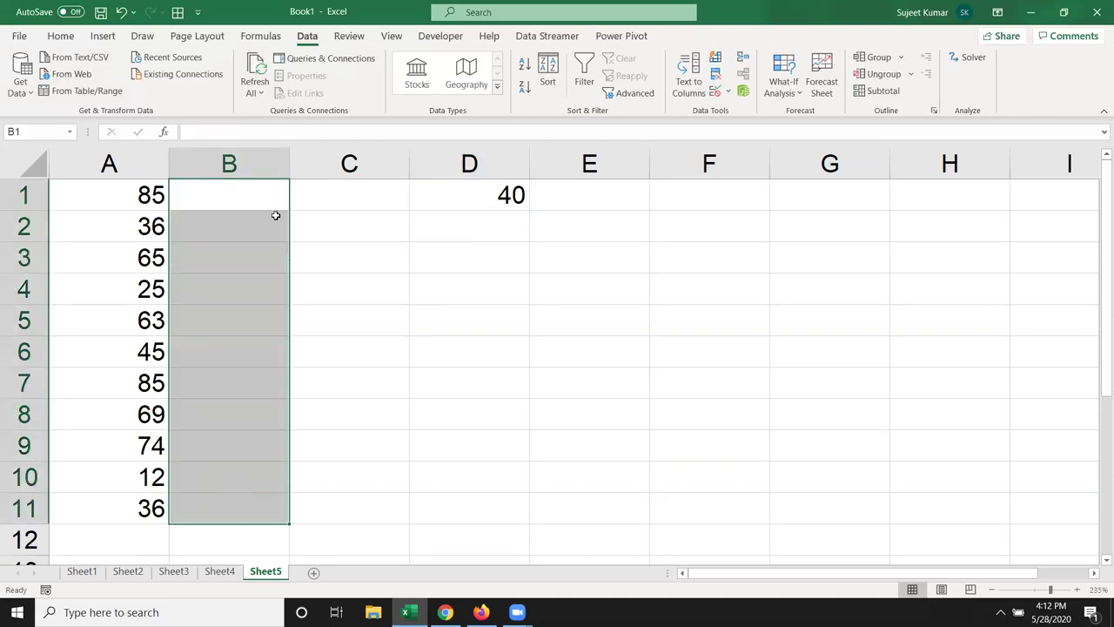
pyautogui.click(268, 209)
pyautogui.moveTo(113, 186); pyautogui.dragTo(120, 511)
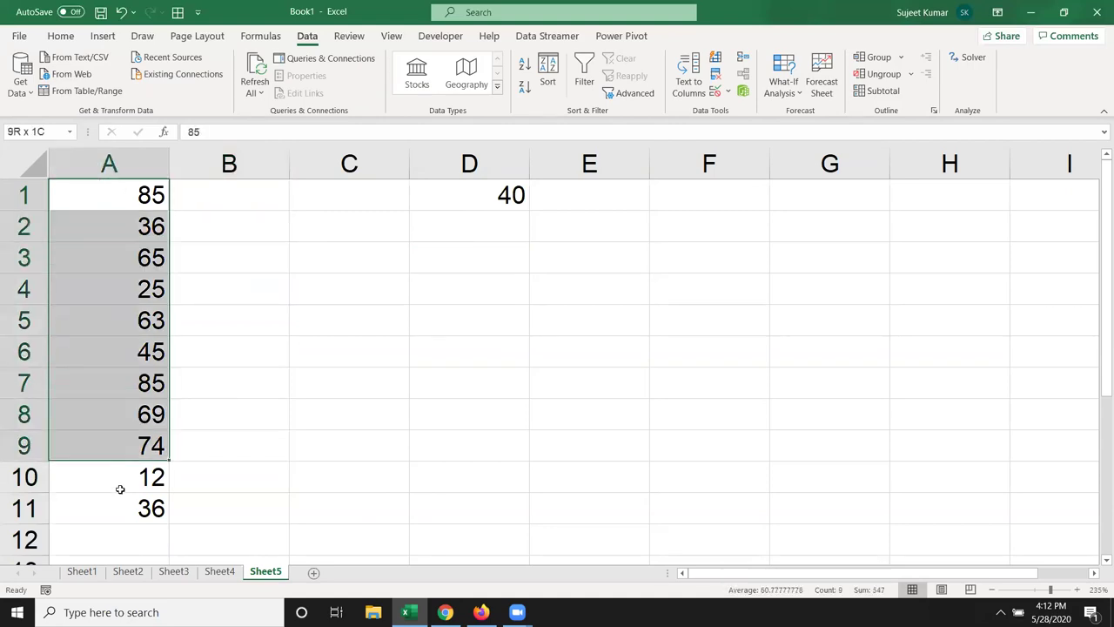
pyautogui.click(229, 204)
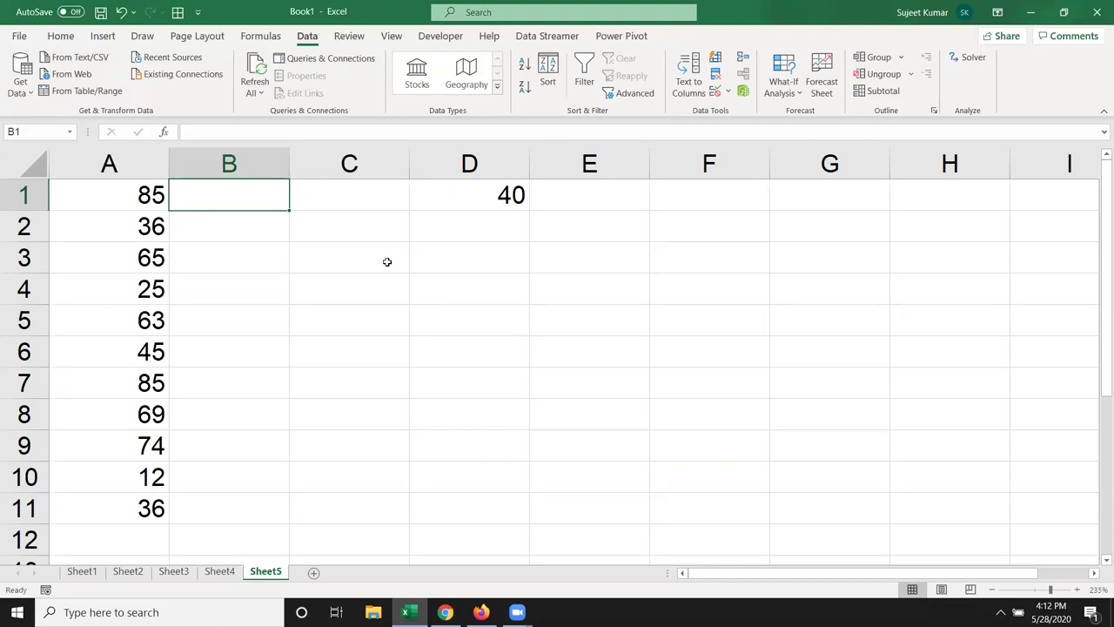
# - Build =A1+D1 in B1, showing 125, and fill it down into B2
pyautogui.write('=')
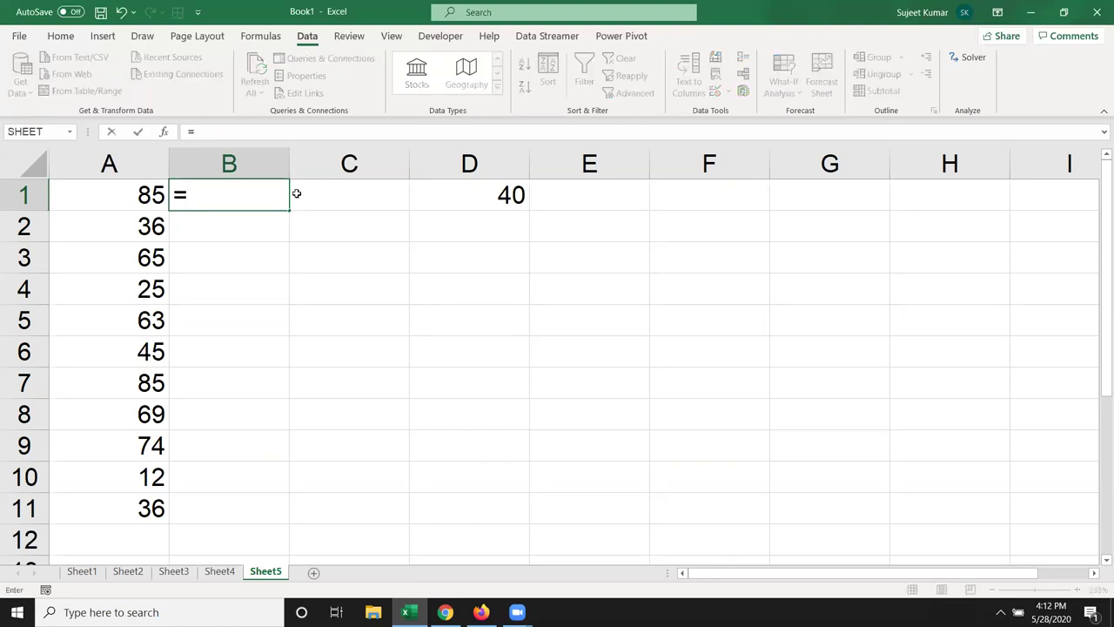
pyautogui.click(151, 195)
pyautogui.write('+')
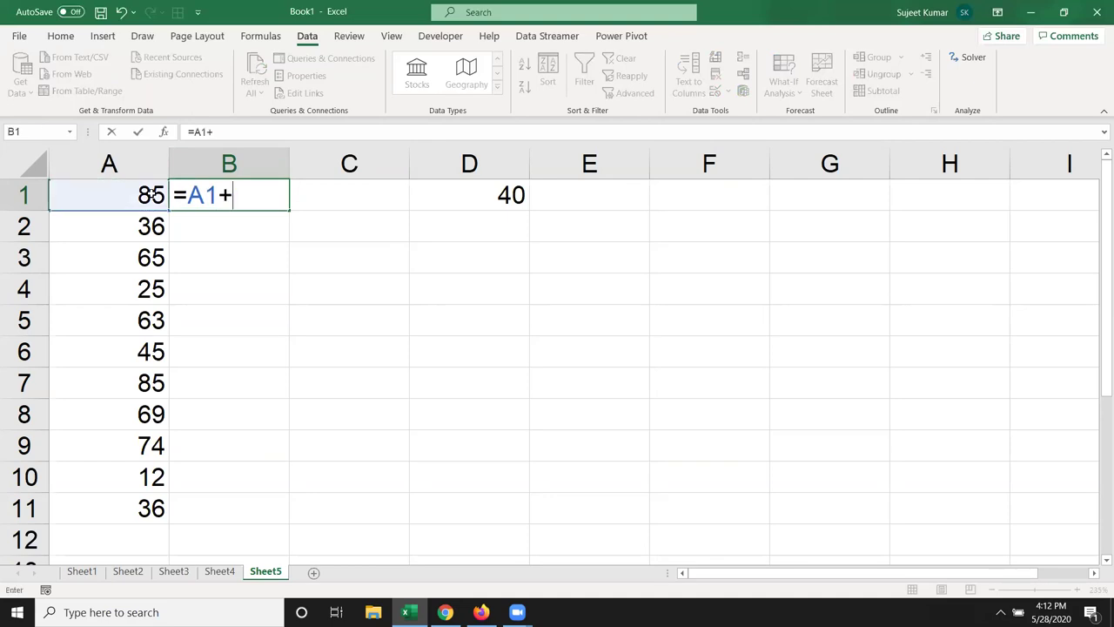
pyautogui.click(506, 202)
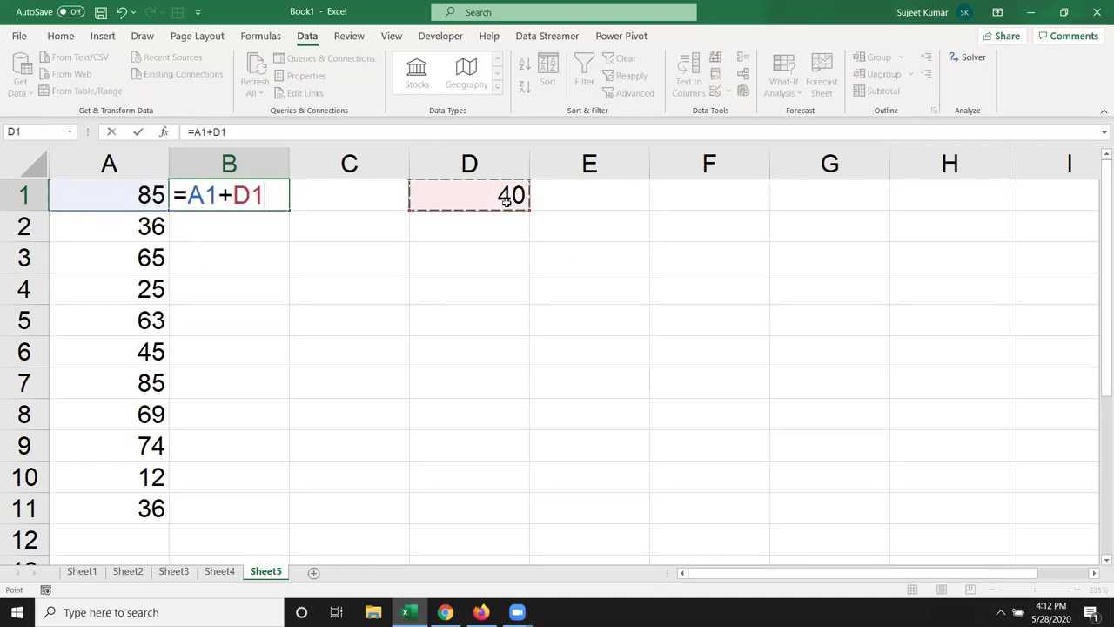
pyautogui.press('Return')
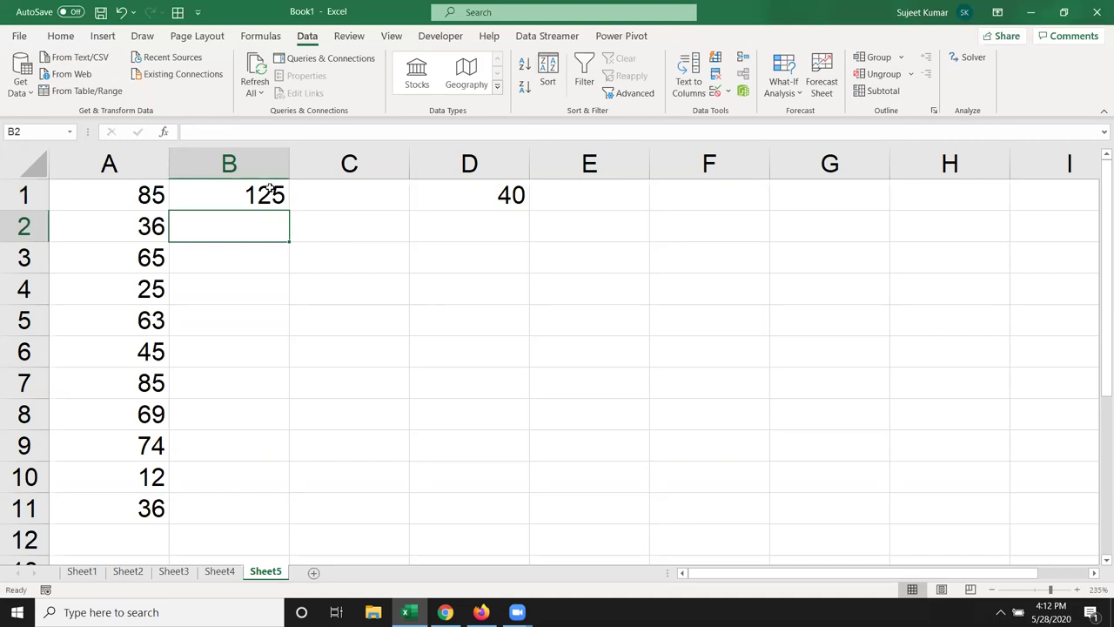
pyautogui.click(268, 190)
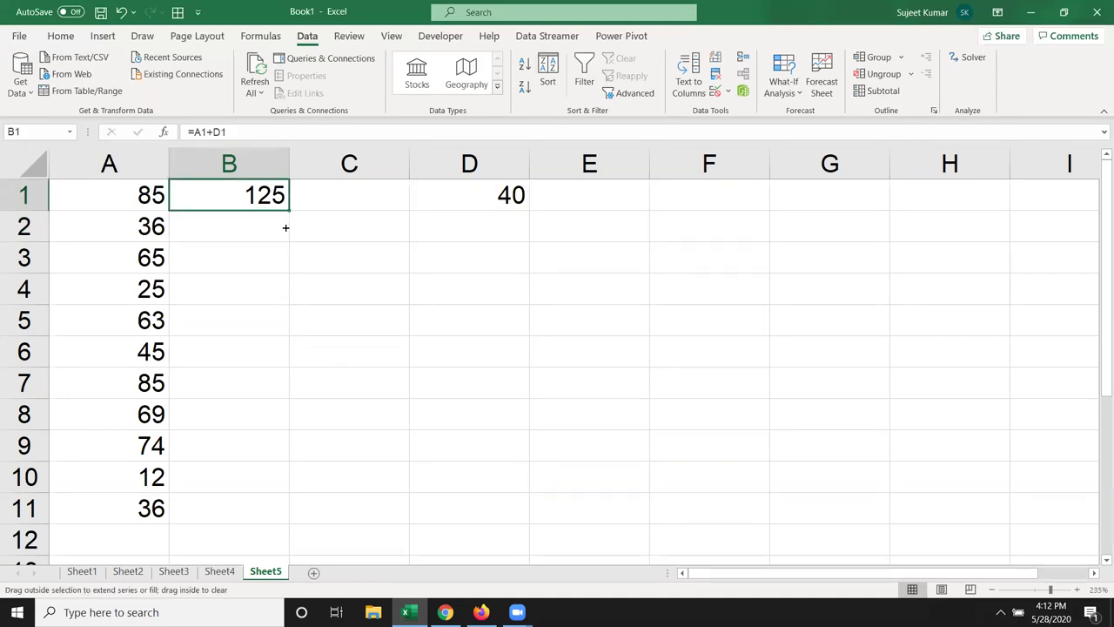
pyautogui.moveTo(286, 213); pyautogui.dragTo(278, 237)
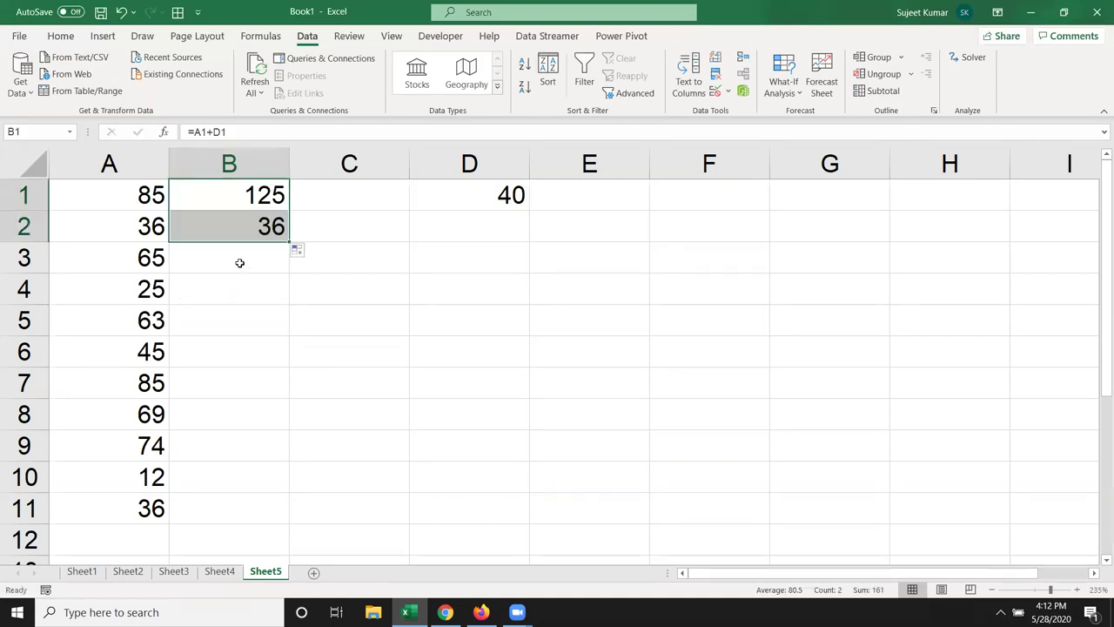
# - Inspect B1 and B2's formulas, confirming B2's =A2+D2 points at the empty D2
pyautogui.click(239, 261)
pyautogui.doubleClick(249, 194)
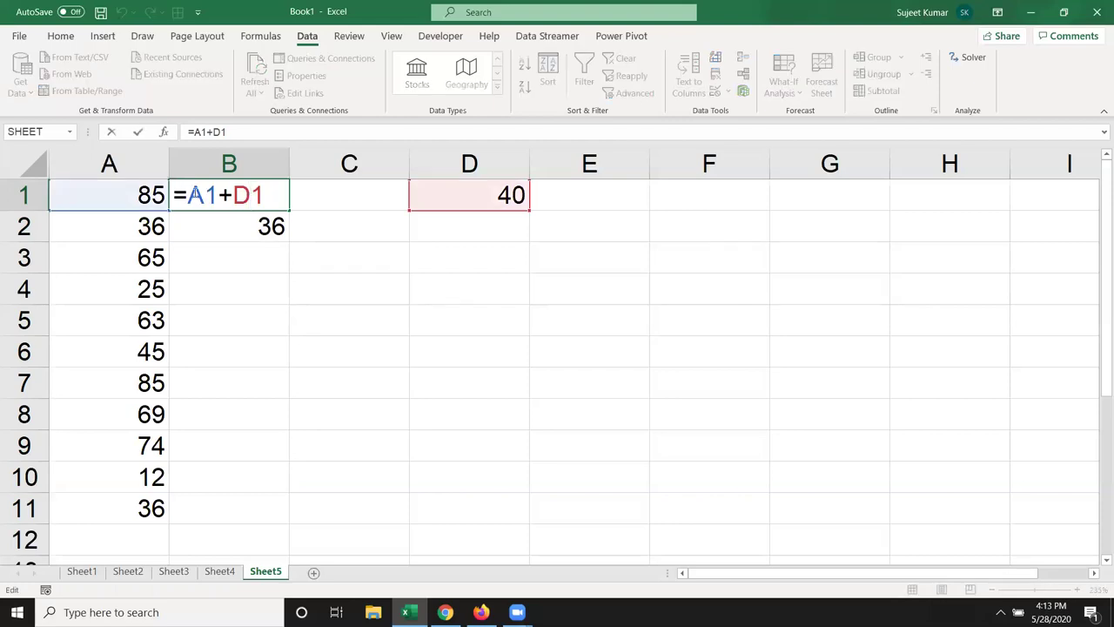
pyautogui.doubleClick(202, 195)
pyautogui.doubleClick(248, 195)
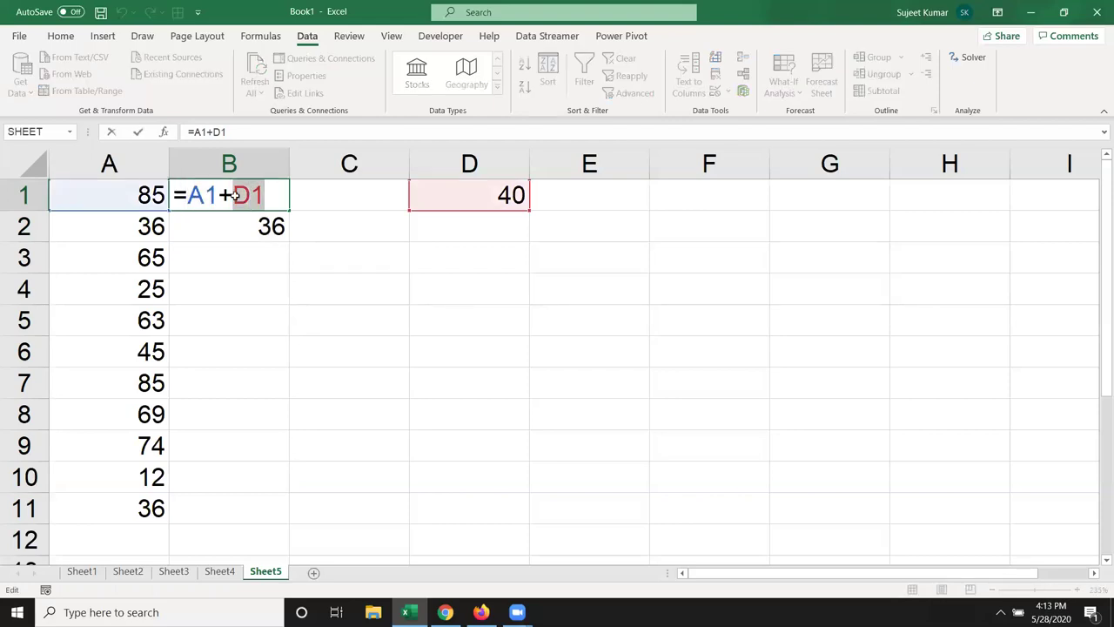
pyautogui.click(241, 216)
pyautogui.doubleClick(236, 220)
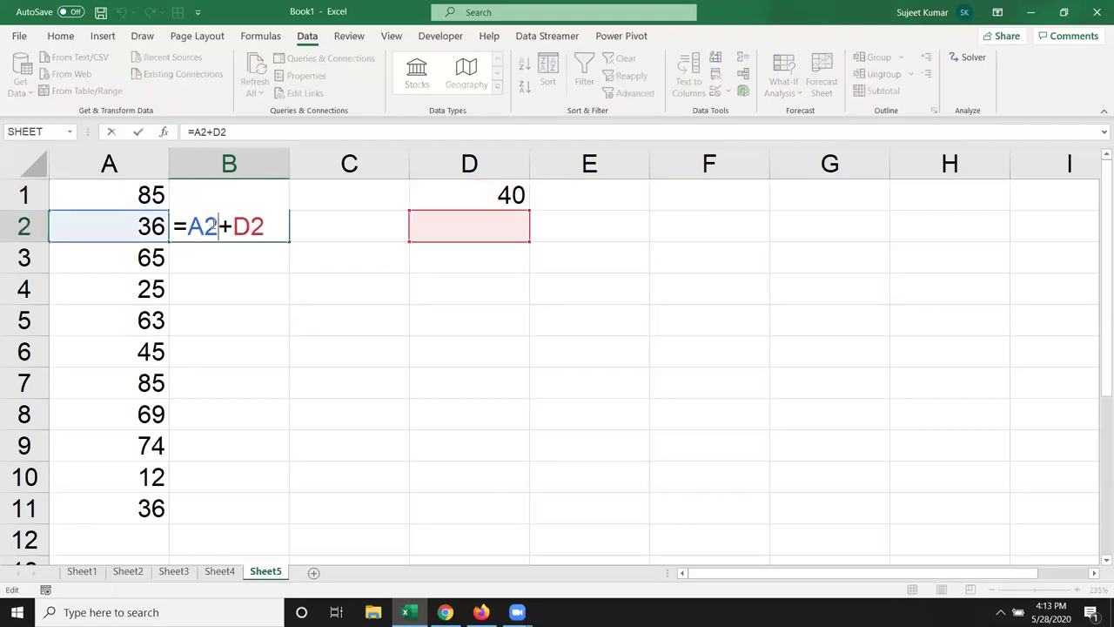
pyautogui.doubleClick(207, 226)
pyautogui.click(253, 224)
pyautogui.doubleClick(256, 224)
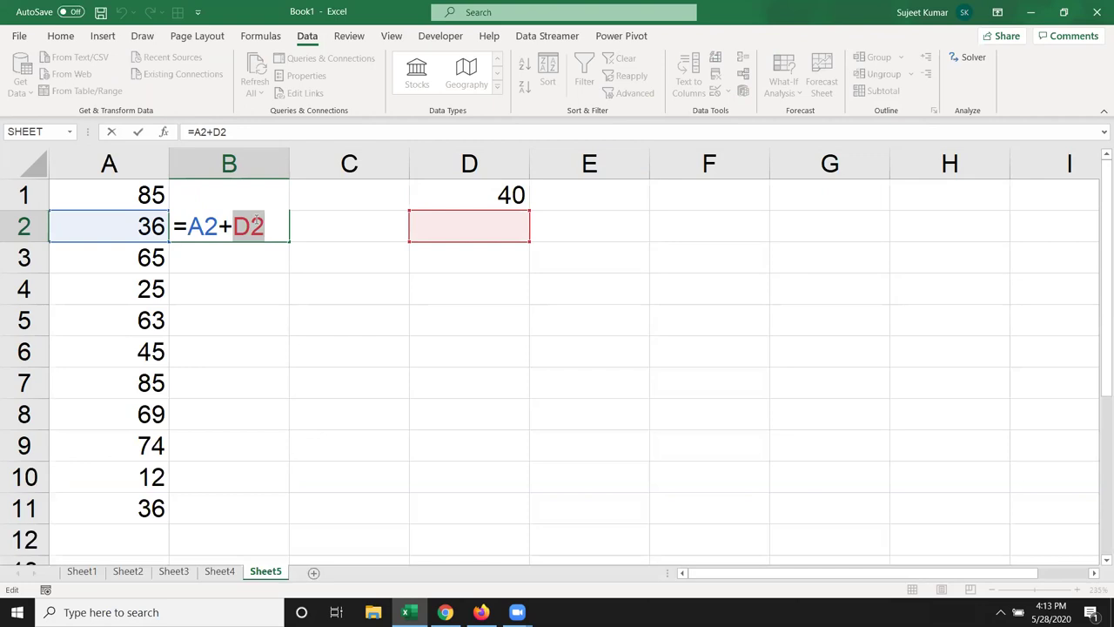
pyautogui.press('Return')
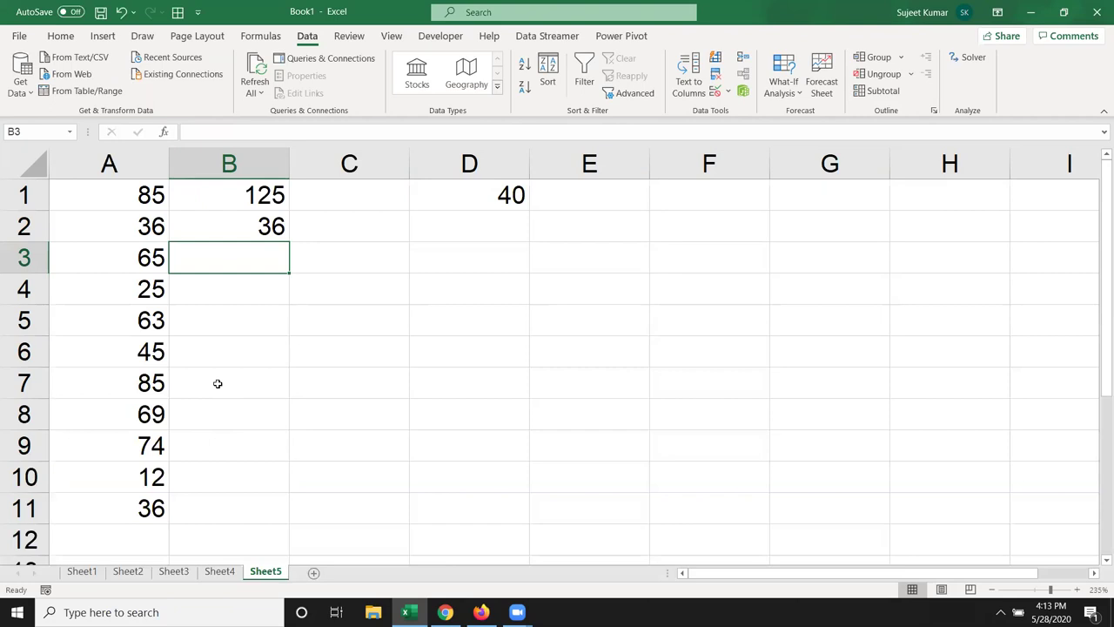
# - Clear the copied formula from B2, then fill D1's 40 down through D11
pyautogui.click(255, 232)
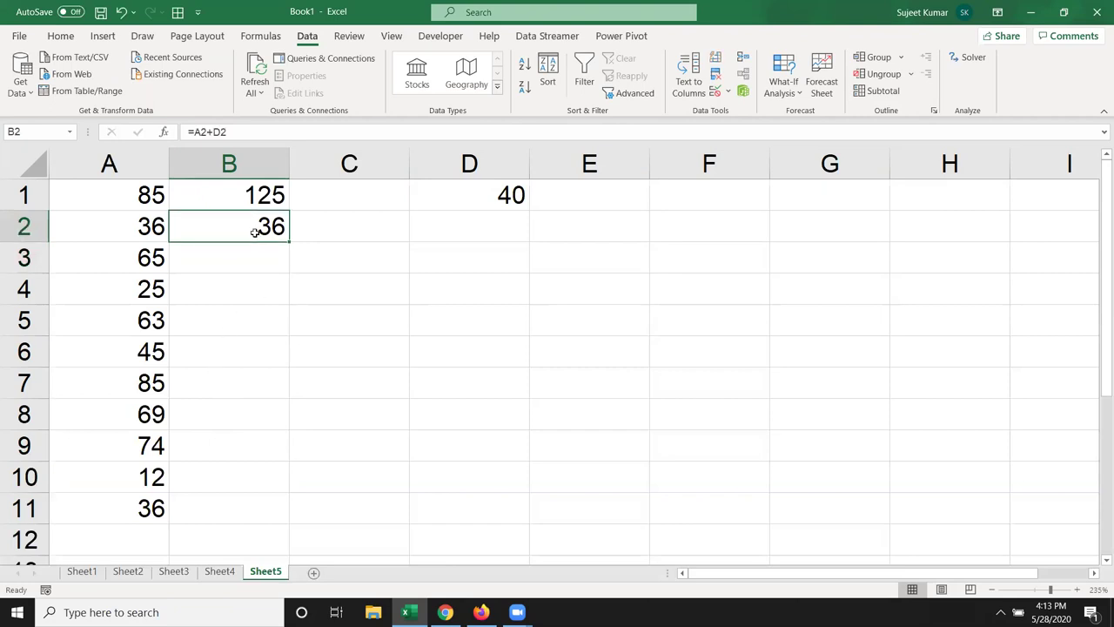
pyautogui.press('Delete')
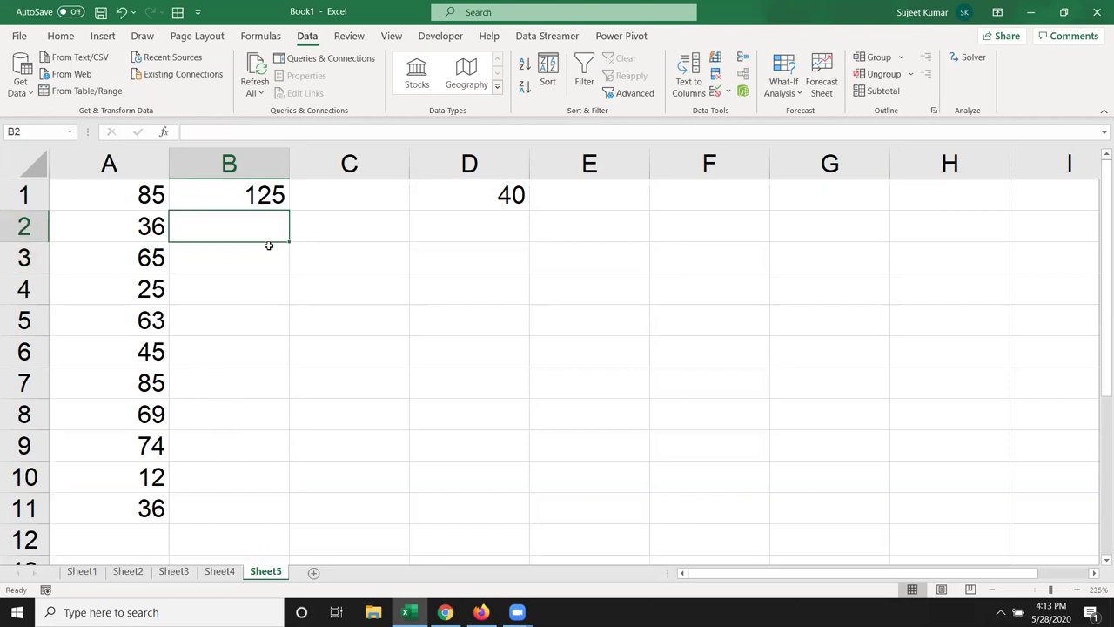
pyautogui.click(268, 260)
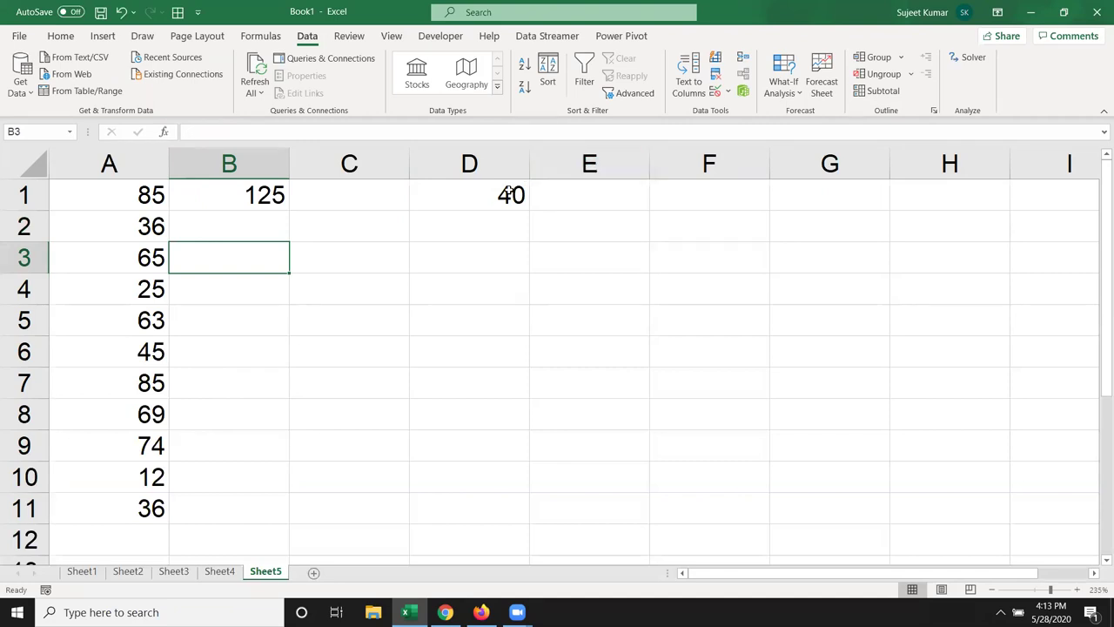
pyautogui.moveTo(510, 193); pyautogui.dragTo(463, 509)
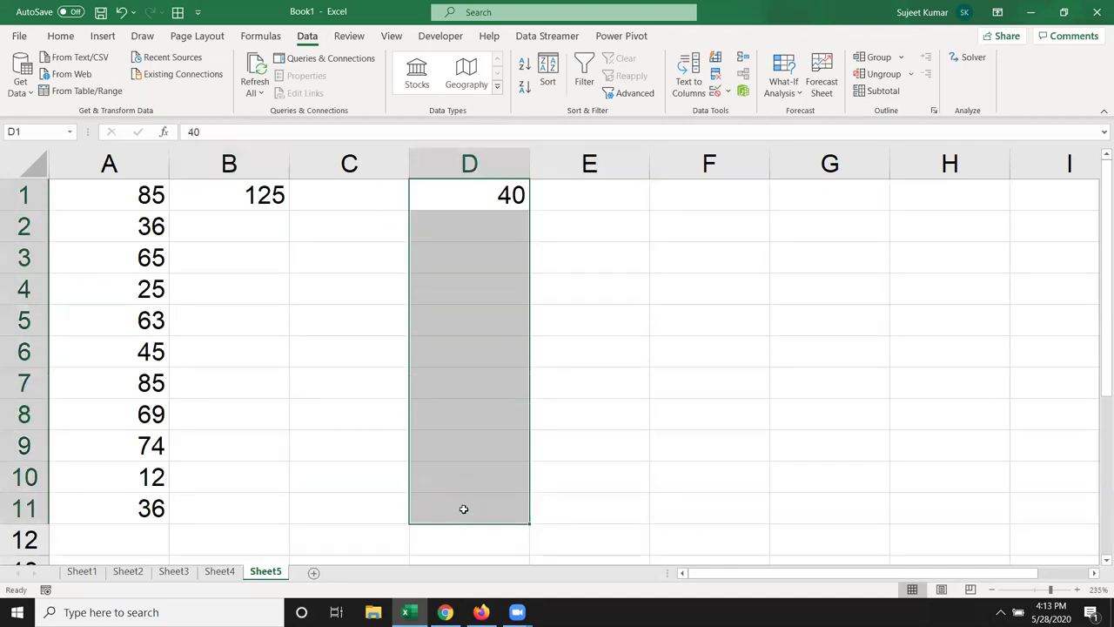
pyautogui.hotkey('ctrl', 'd')
# - Fill B1's sum formula down to B11, then undo that fill
pyautogui.click(277, 200)
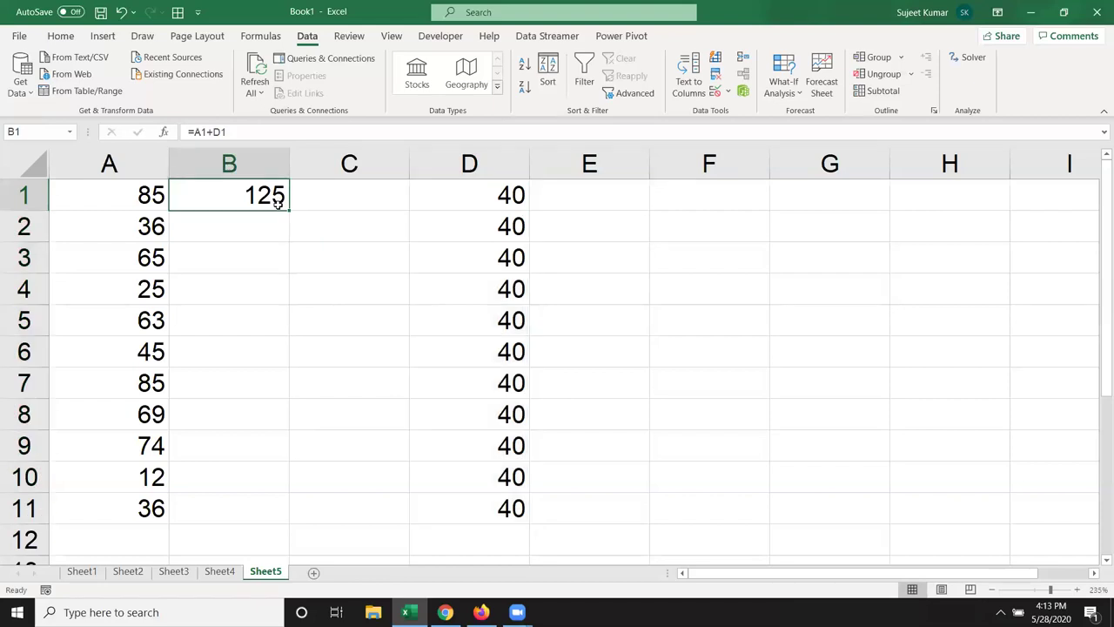
pyautogui.moveTo(277, 199); pyautogui.dragTo(257, 502)
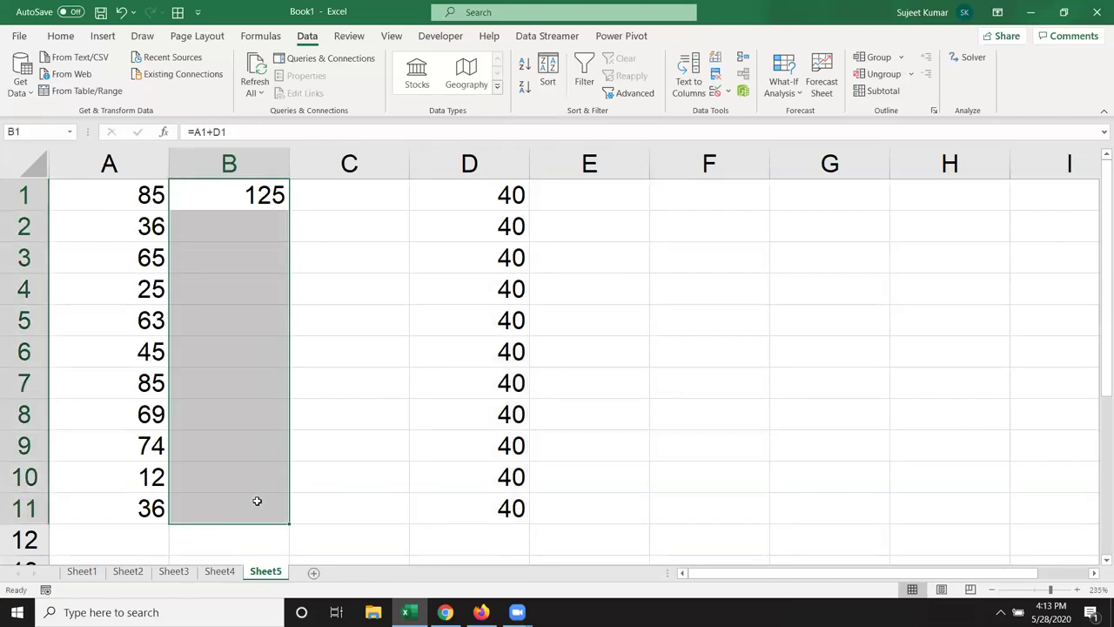
pyautogui.hotkey('ctrl', 'd')
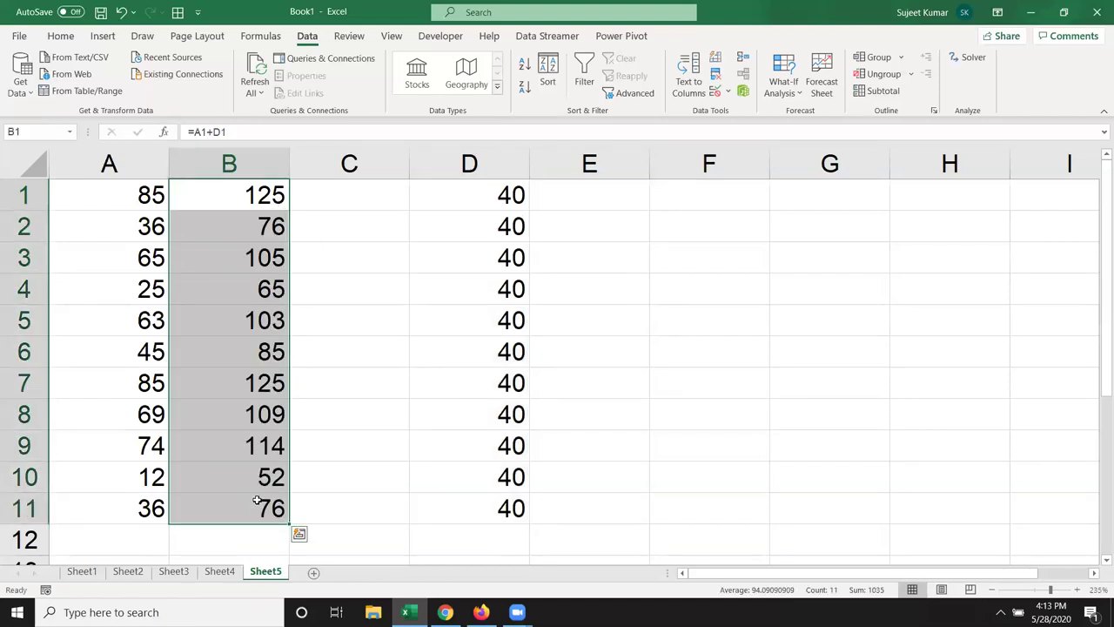
pyautogui.hotkey('ctrl', 'z')
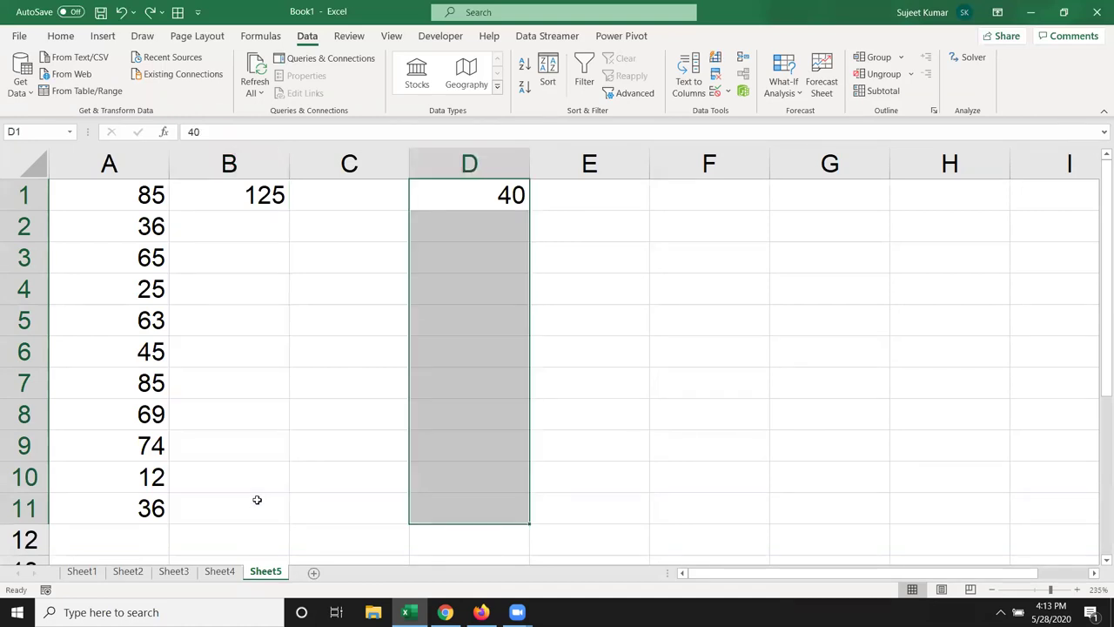
# - Change B1's formula to =A1+D$1 and copy it into B2, which shows 76
pyautogui.doubleClick(250, 198)
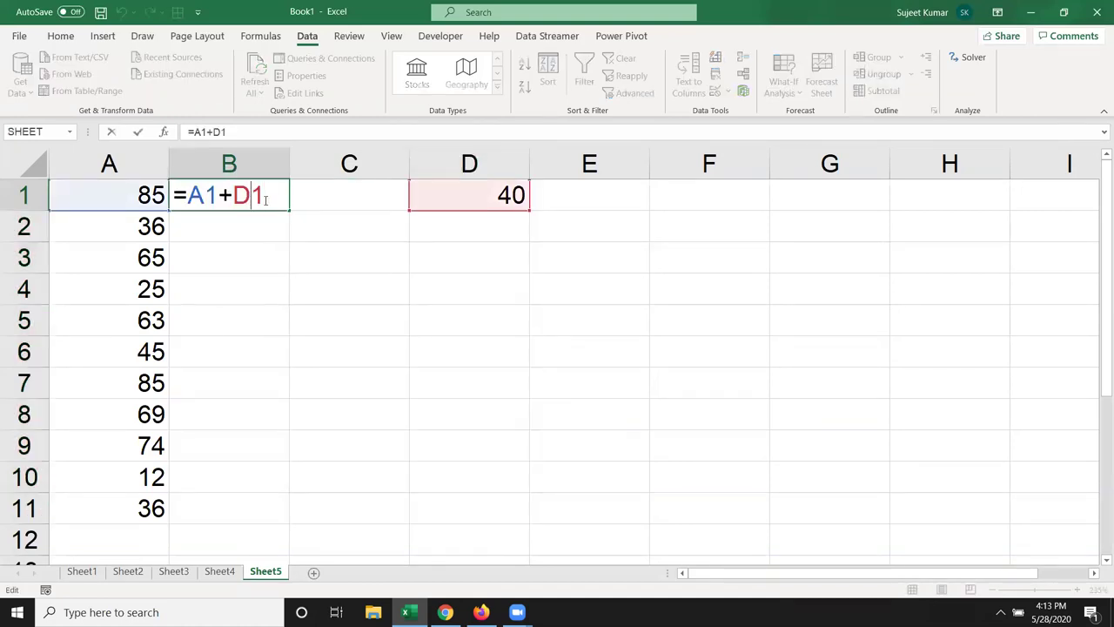
pyautogui.press('Left')
pyautogui.hotkey('shift', 'Right')
pyautogui.press('Left')
pyautogui.write('$')
pyautogui.press('Return')
pyautogui.press('Up')
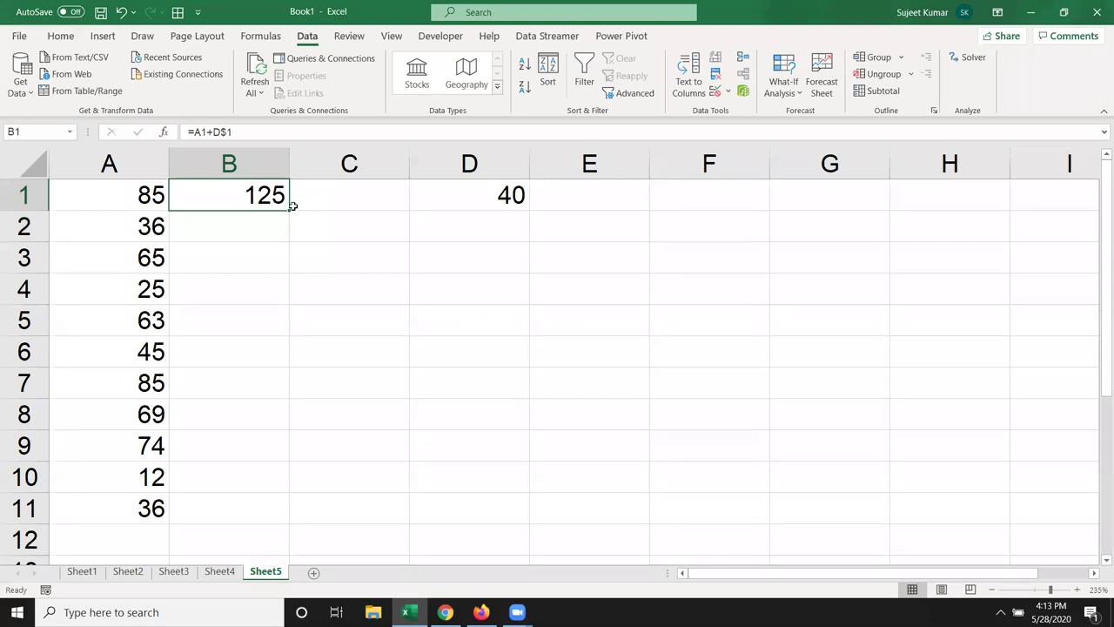
pyautogui.moveTo(288, 211); pyautogui.dragTo(285, 229)
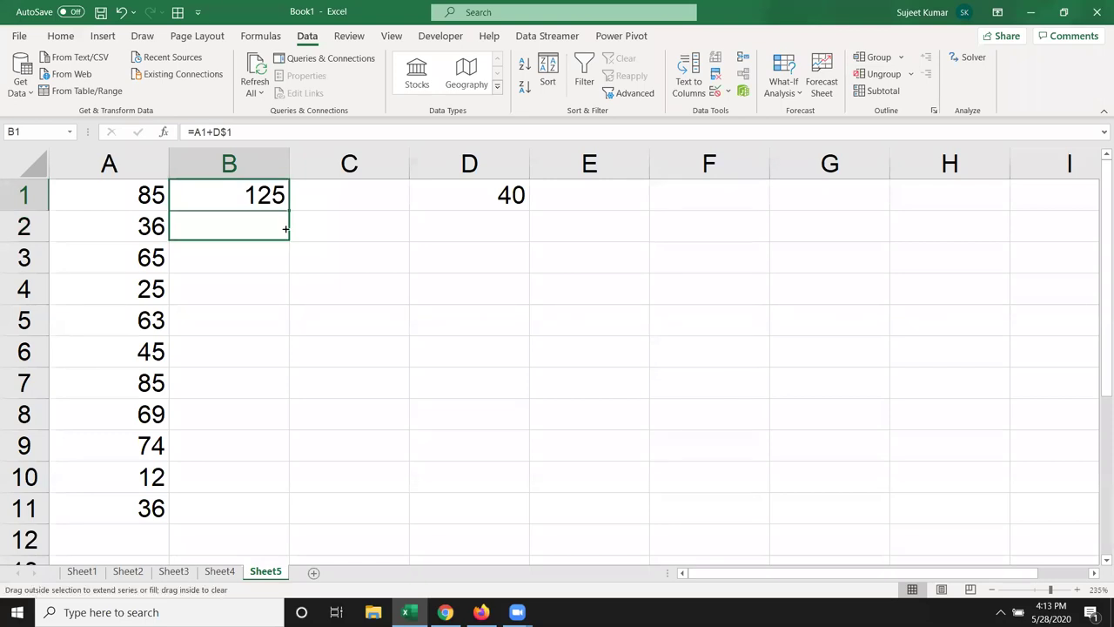
# - Inspect B2's formula references A2 and D$1, leaving it unchanged
pyautogui.doubleClick(229, 228)
pyautogui.doubleClick(203, 228)
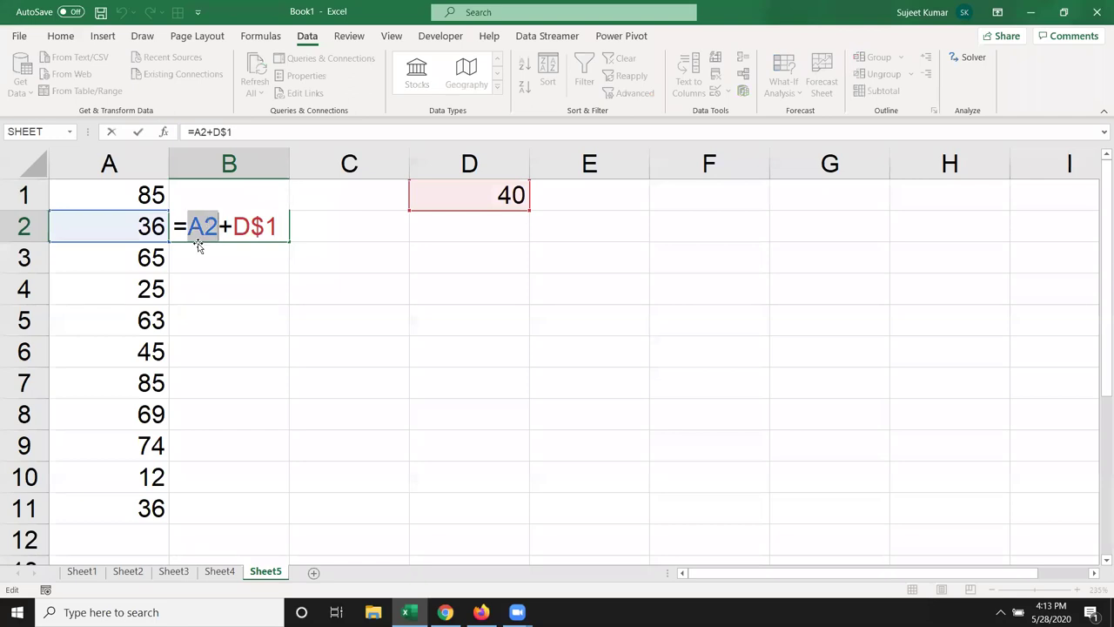
pyautogui.doubleClick(253, 226)
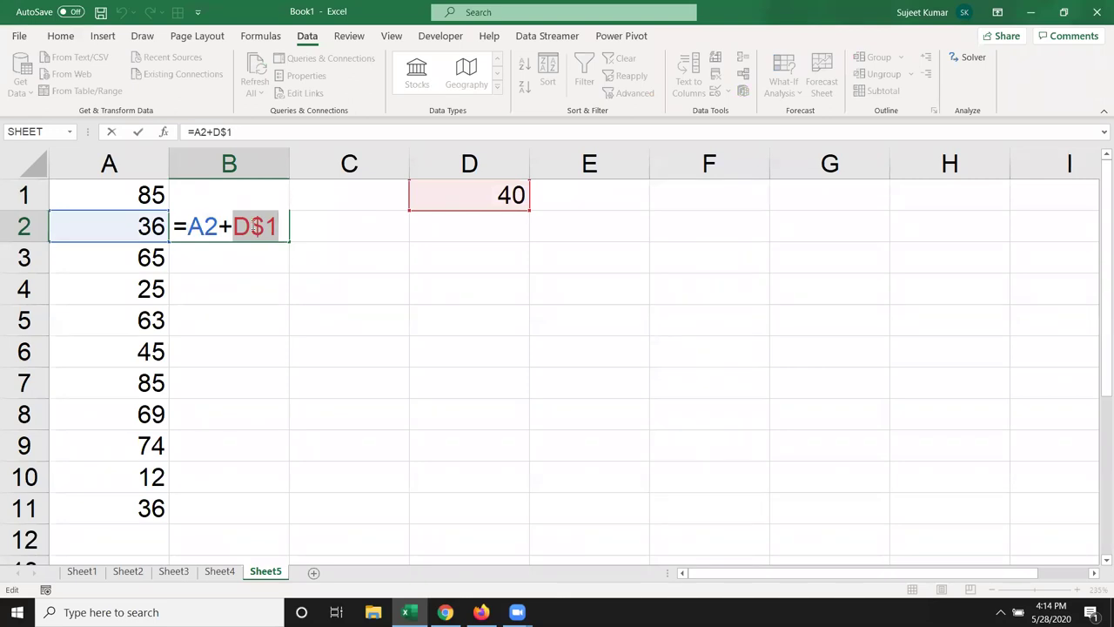
pyautogui.press('Return')
# - Fill B2's formula down to B11, then copy it across into C2
pyautogui.click(256, 226)
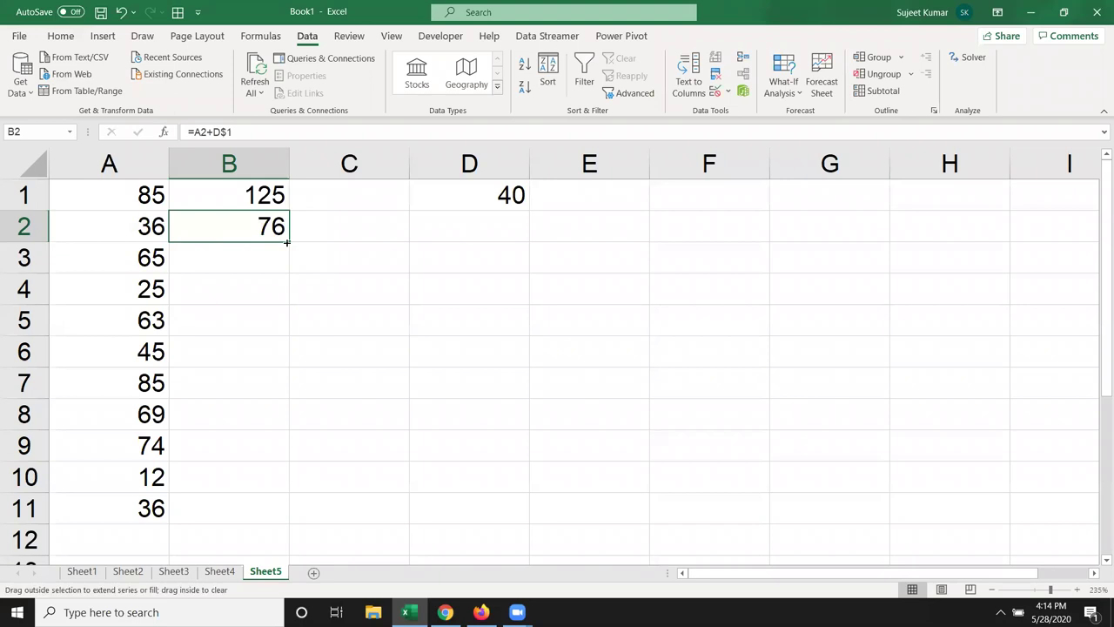
pyautogui.doubleClick(288, 242)
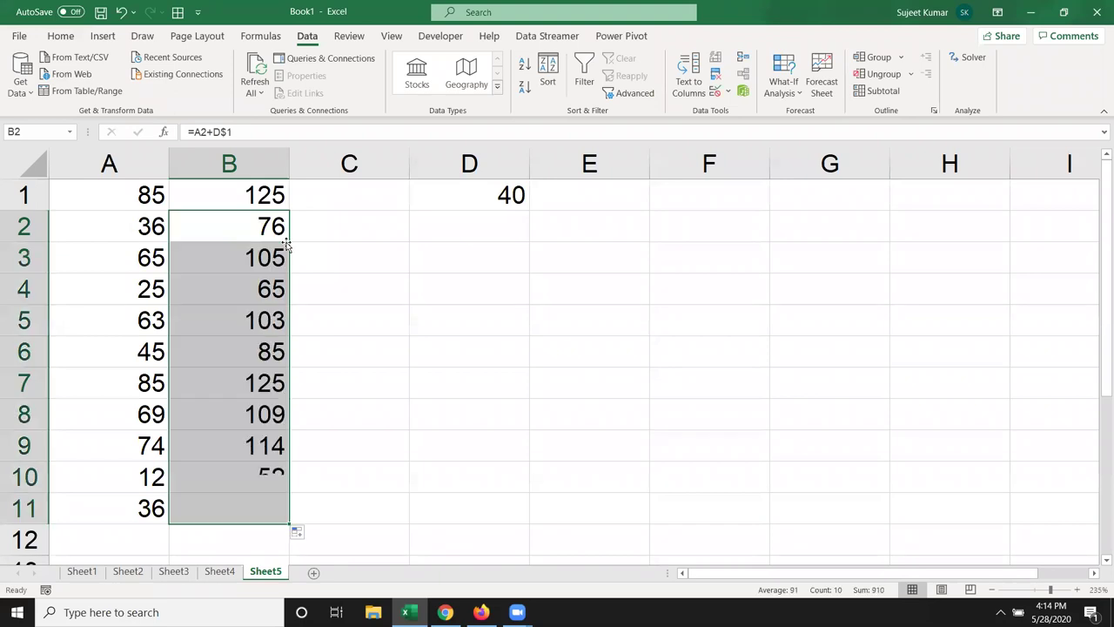
pyautogui.click(271, 197)
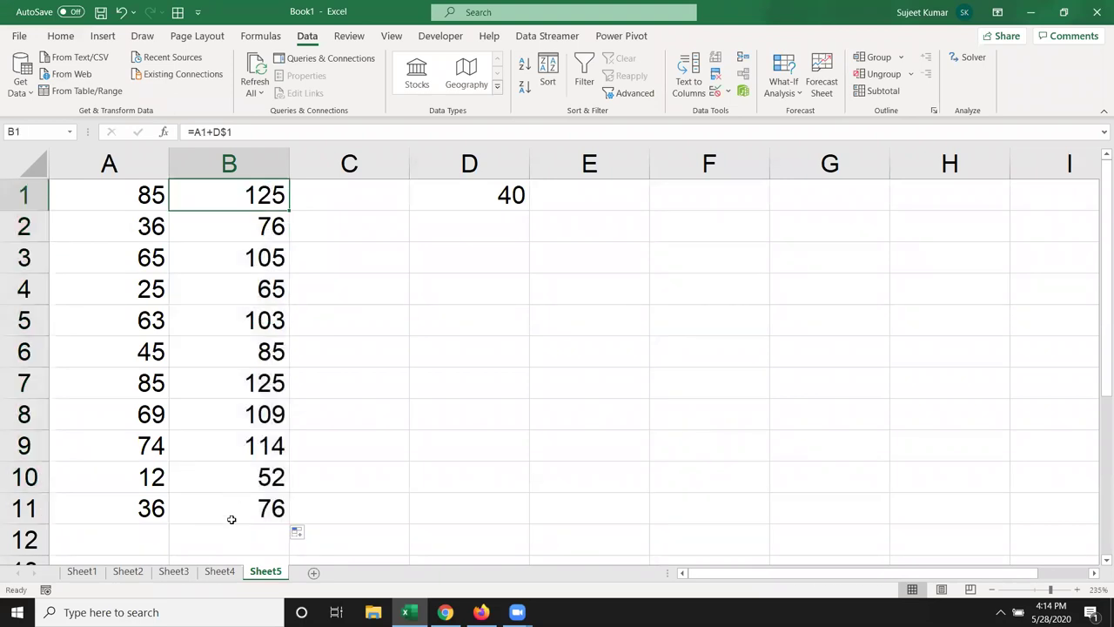
pyautogui.click(278, 236)
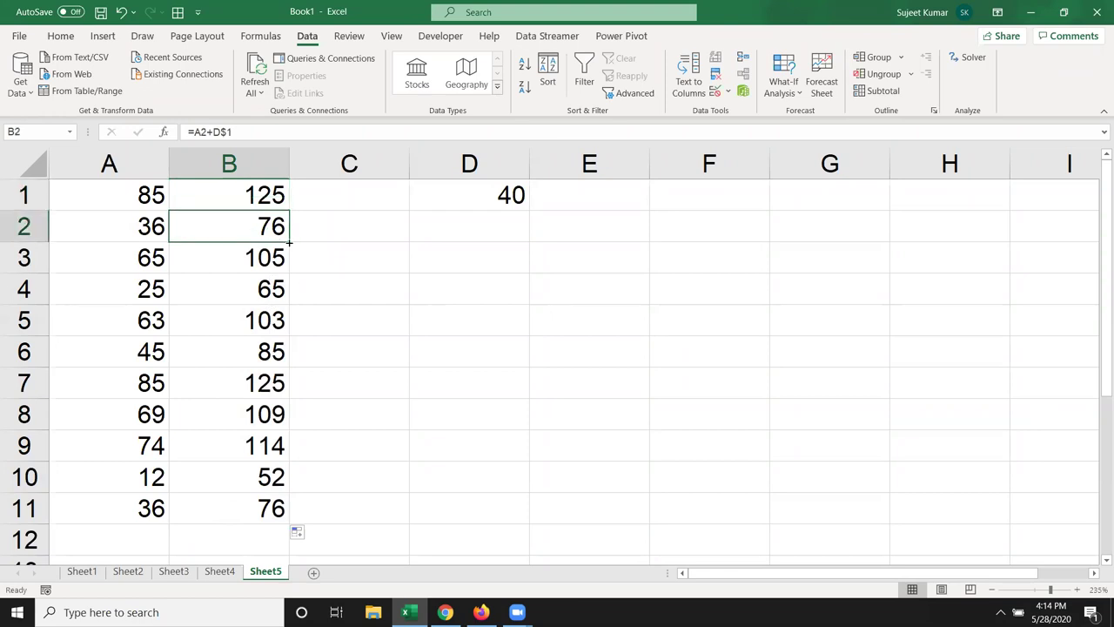
pyautogui.moveTo(278, 235); pyautogui.dragTo(369, 234)
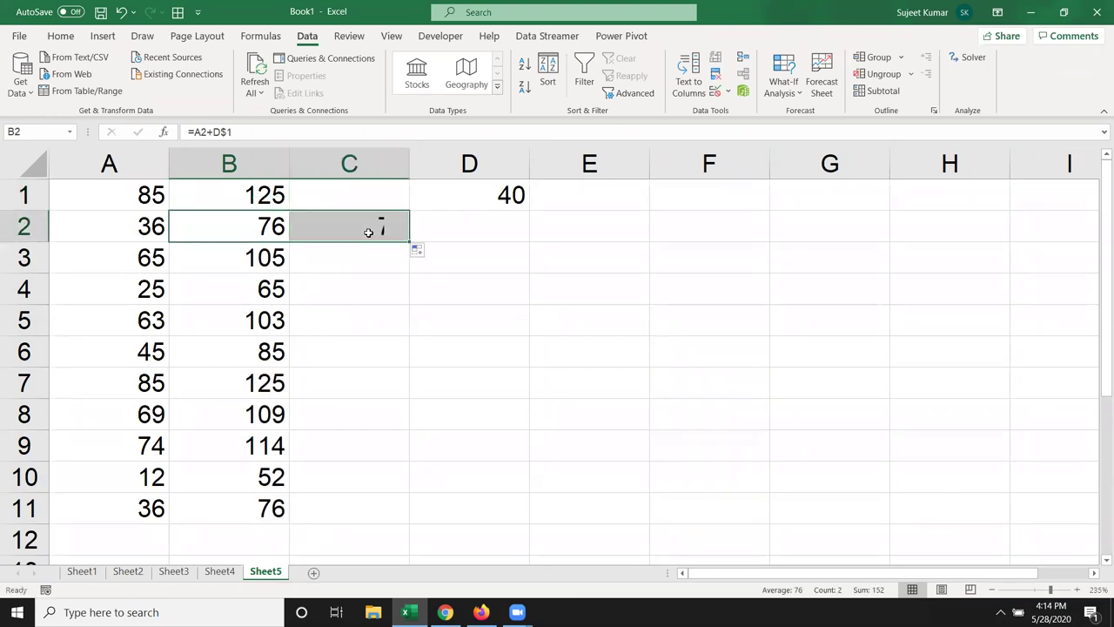
# - Open C2's copied formula and examine its shifted B2 reference
pyautogui.click(370, 231)
pyautogui.press('F2')
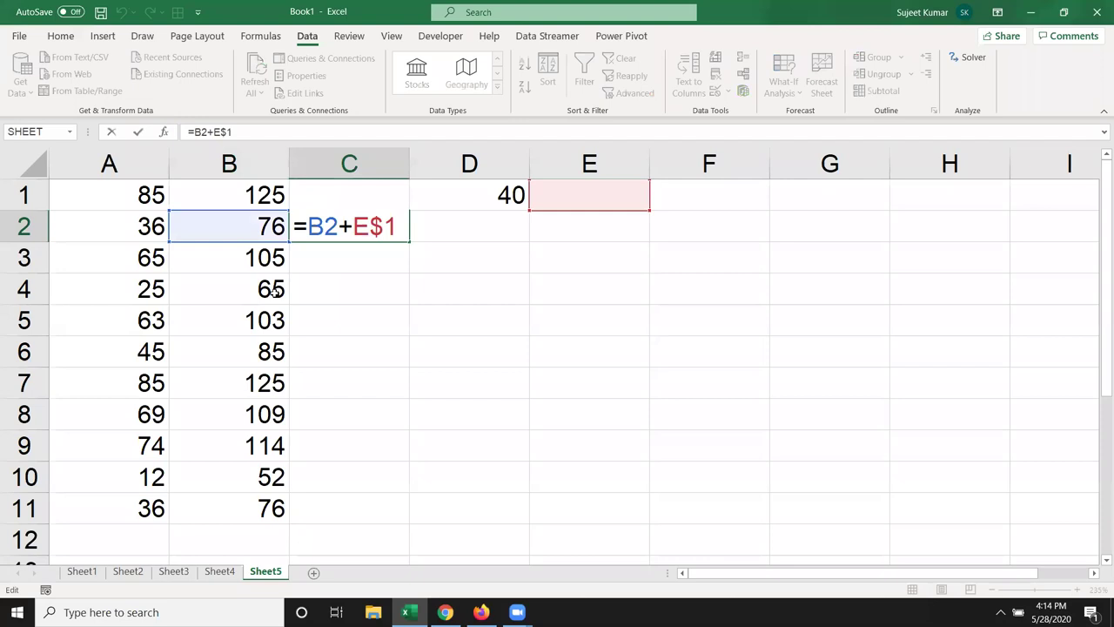
pyautogui.doubleClick(321, 225)
pyautogui.click(324, 224)
pyautogui.moveTo(324, 226); pyautogui.dragTo(309, 226)
pyautogui.moveTo(324, 226); pyautogui.dragTo(339, 226)
# - Examine the E$1 reference in C2, then clear C2 and return to row 1
pyautogui.moveTo(398, 225); pyautogui.dragTo(369, 225)
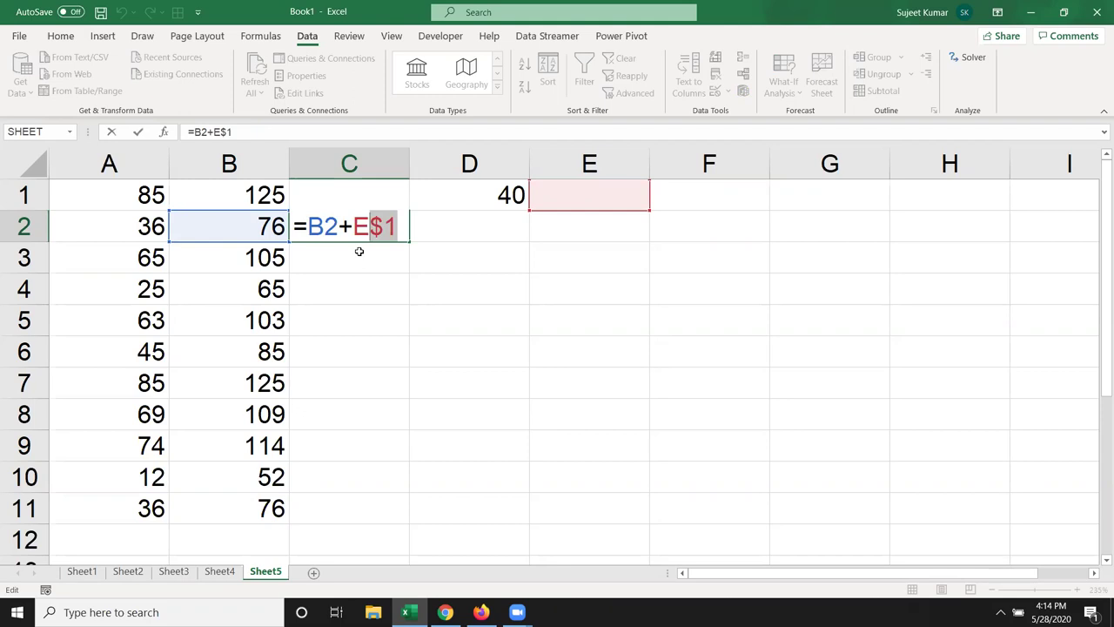
pyautogui.click(361, 226)
pyautogui.doubleClick(361, 226)
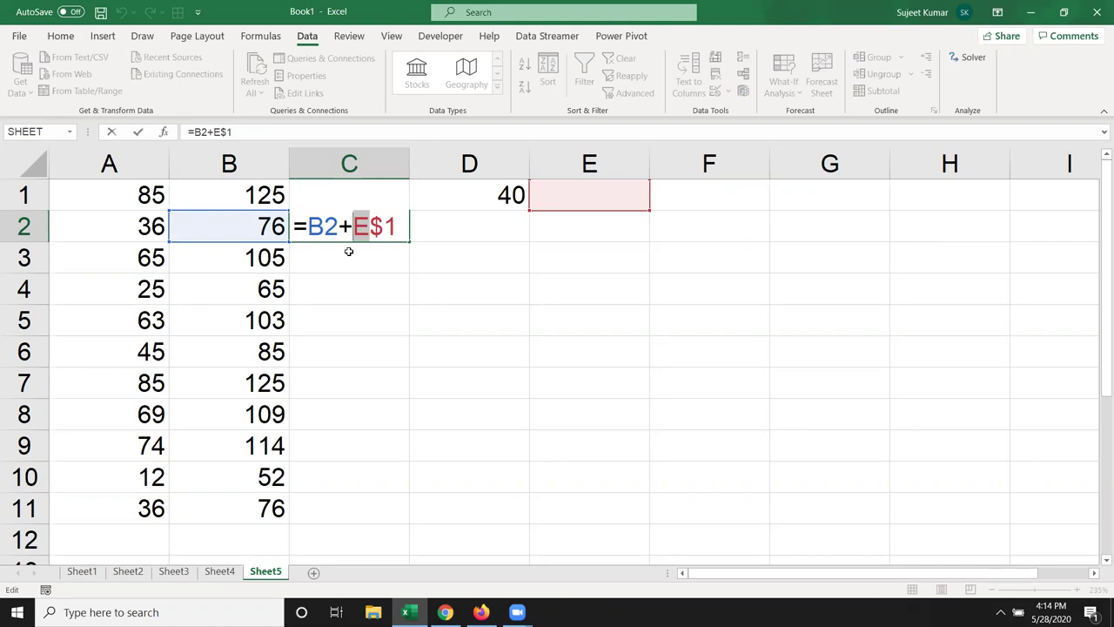
pyautogui.click(353, 245)
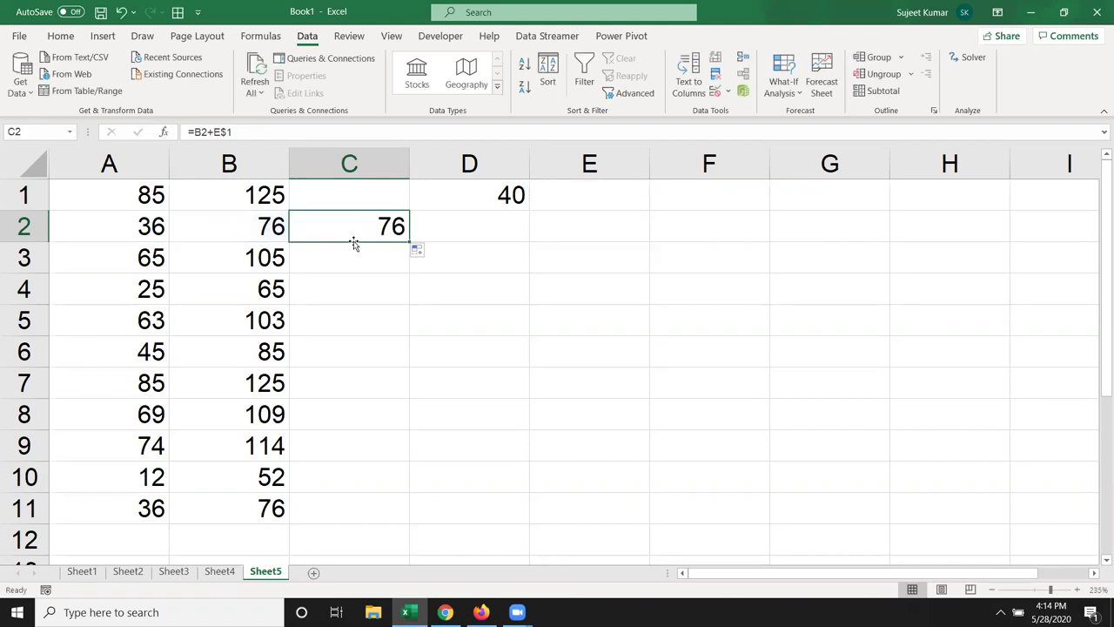
pyautogui.press('Delete')
pyautogui.press('Up')
# - Change B1's formula to the fully absolute =A1+$D$1
pyautogui.press('Left')
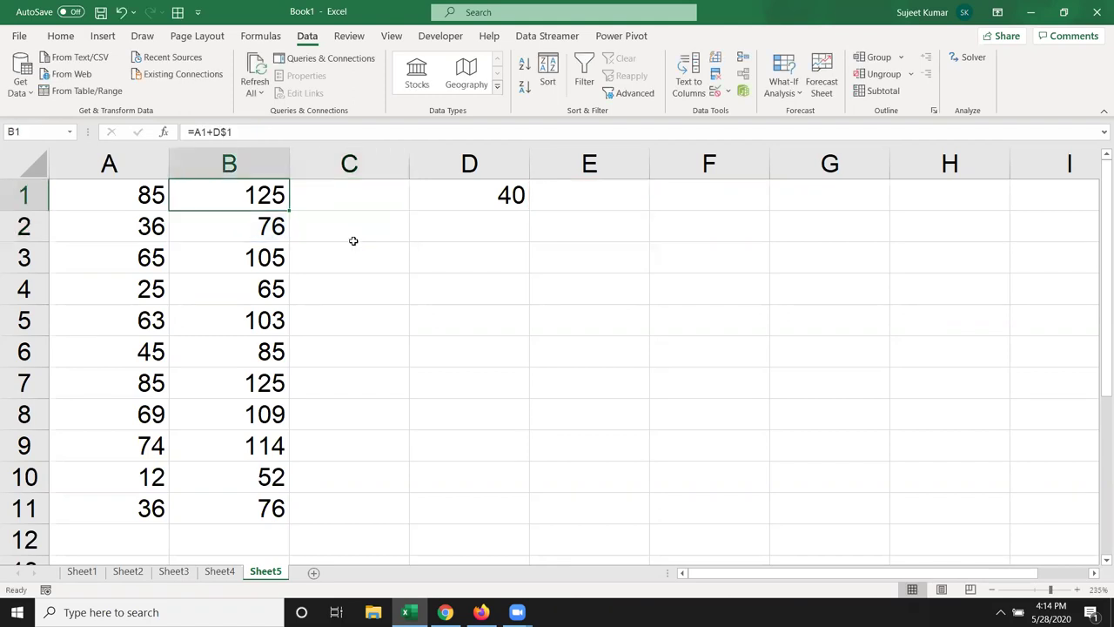
pyautogui.press('F2')
pyautogui.press('Left')
pyautogui.press('Left')
pyautogui.press('Left')
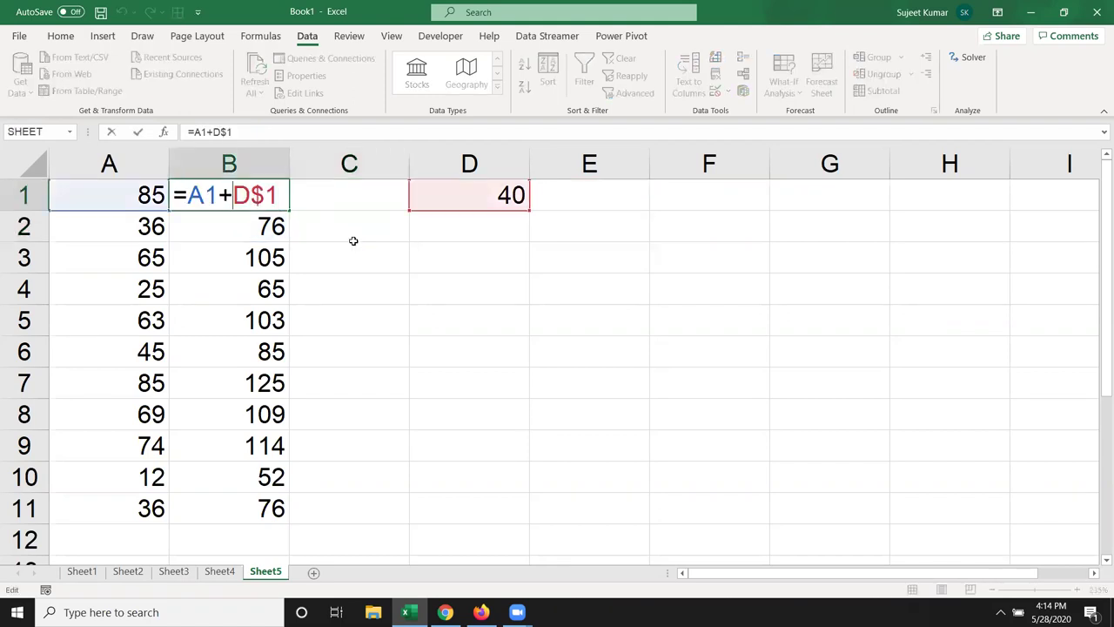
pyautogui.write('$')
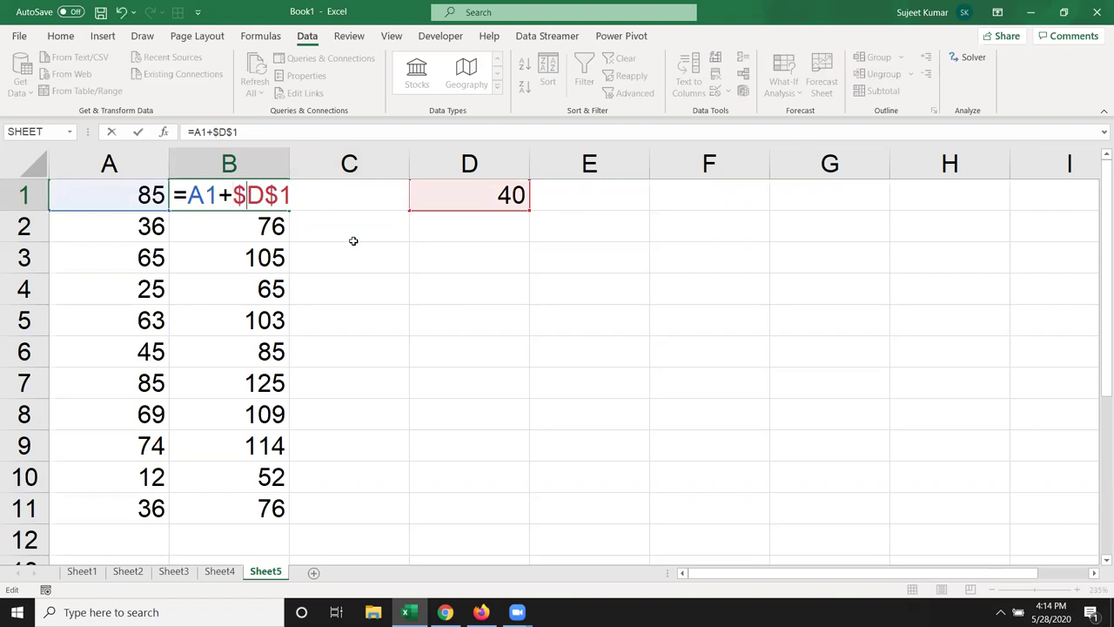
pyautogui.hotkey('ctrl', 'Return')
# - Fill B1's formula right into C1 and check it reads =B1+$D$1
pyautogui.hotkey('shift', 'Right')
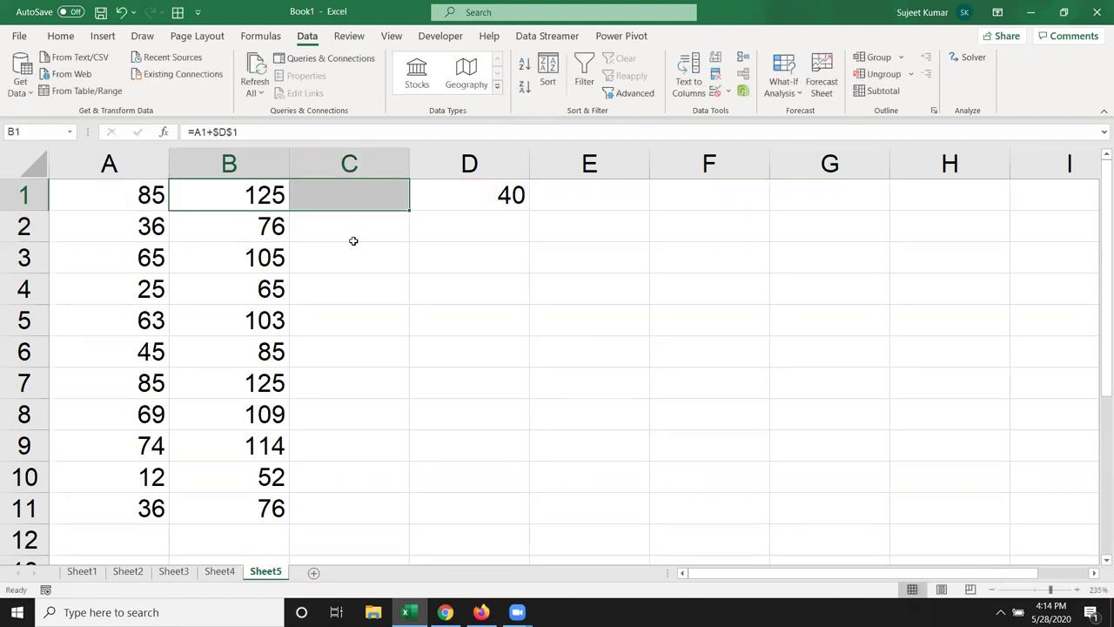
pyautogui.hotkey('ctrl', 'r')
pyautogui.press('Right')
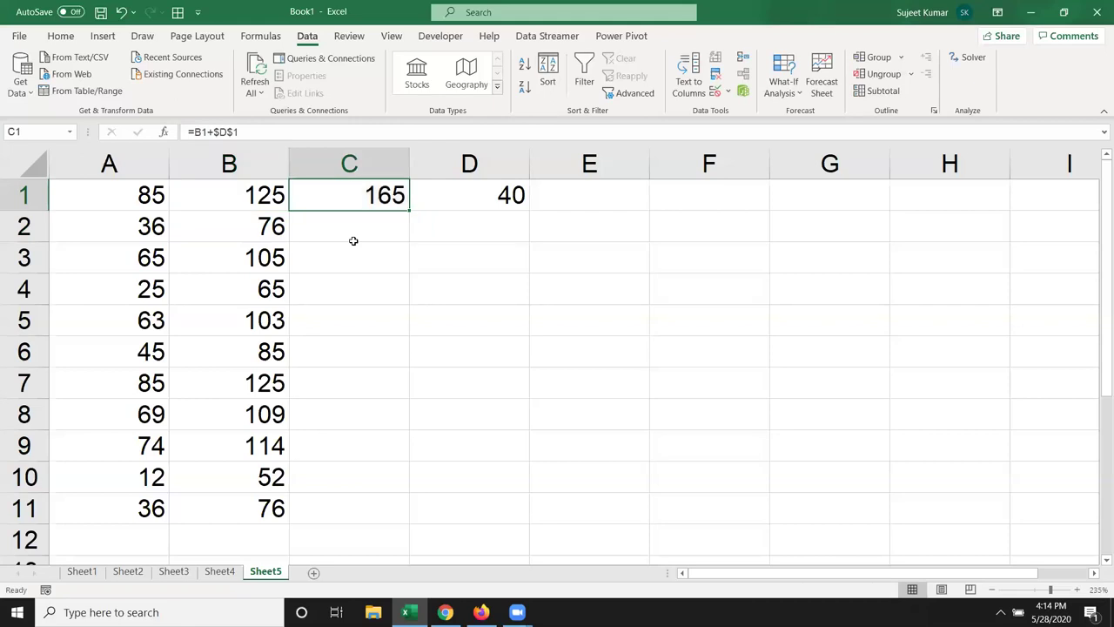
pyautogui.press('F2')
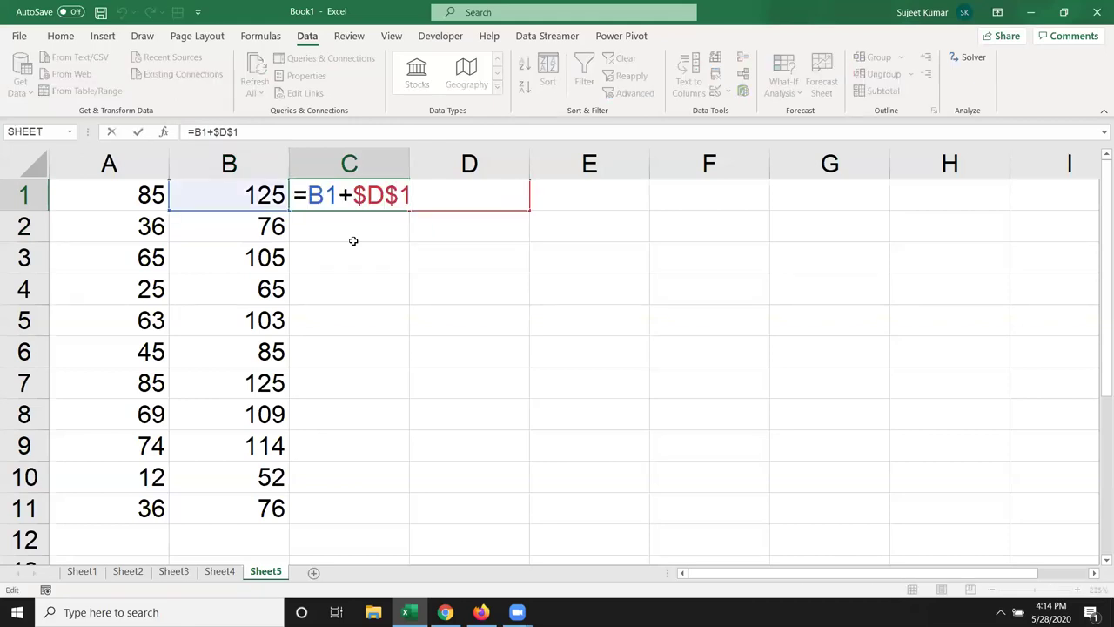
pyautogui.press('Escape')
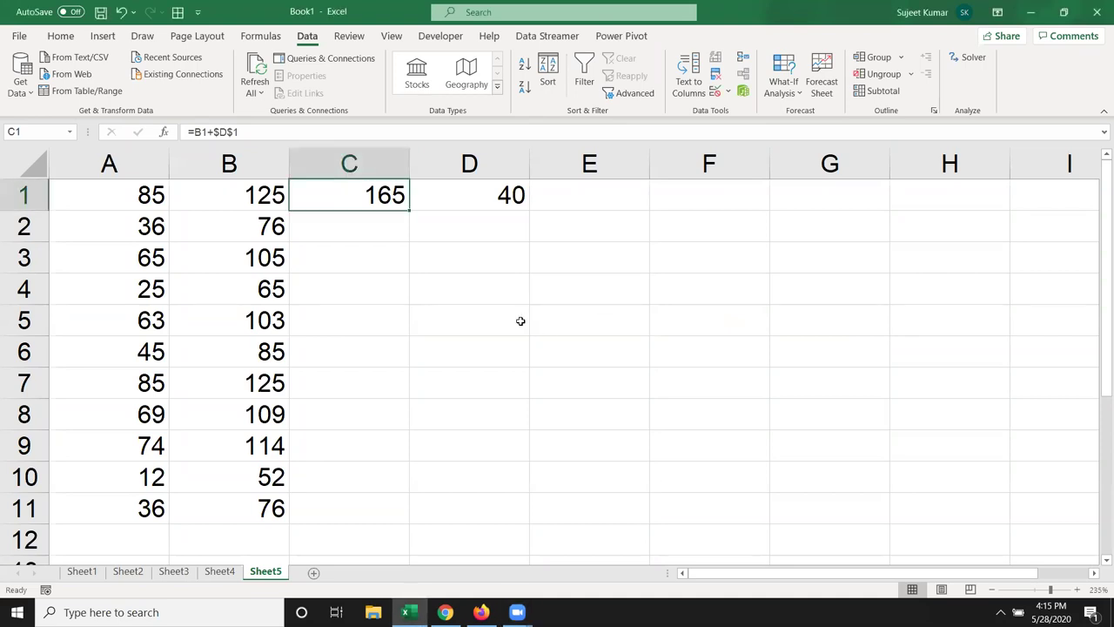
# - Zoom out on Sheet5, switch to the Home ribbon, and select empty cell F4
pyautogui.scroll(-1, 519, 321)
pyautogui.scroll(-3, 518, 321)
pyautogui.scroll(-1, 518, 322)
pyautogui.scroll(-1, 516, 323)
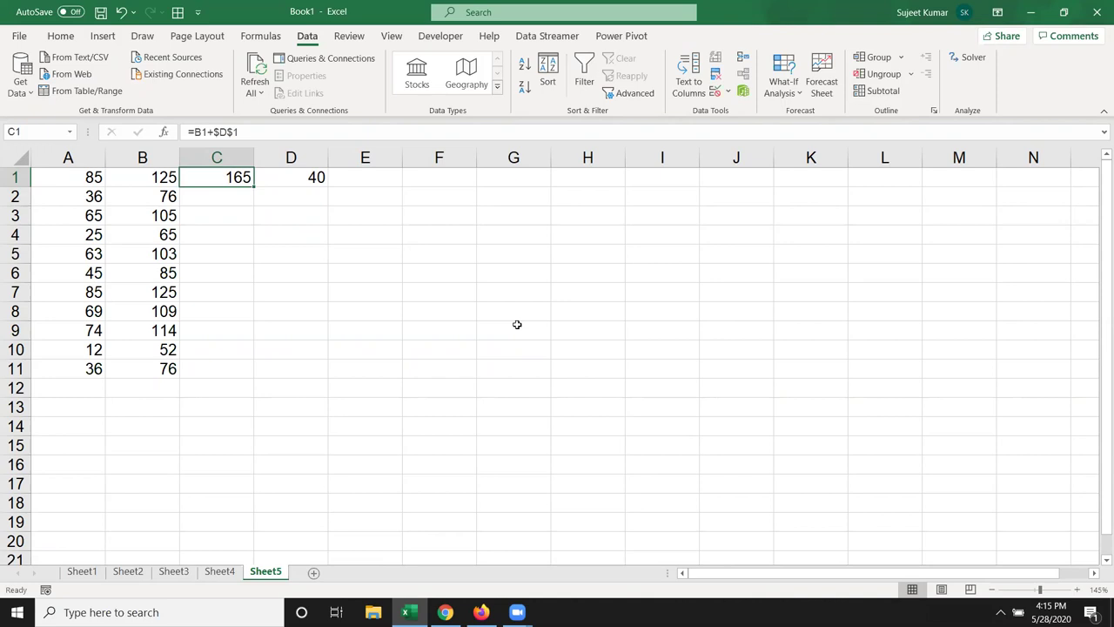
pyautogui.click(351, 263)
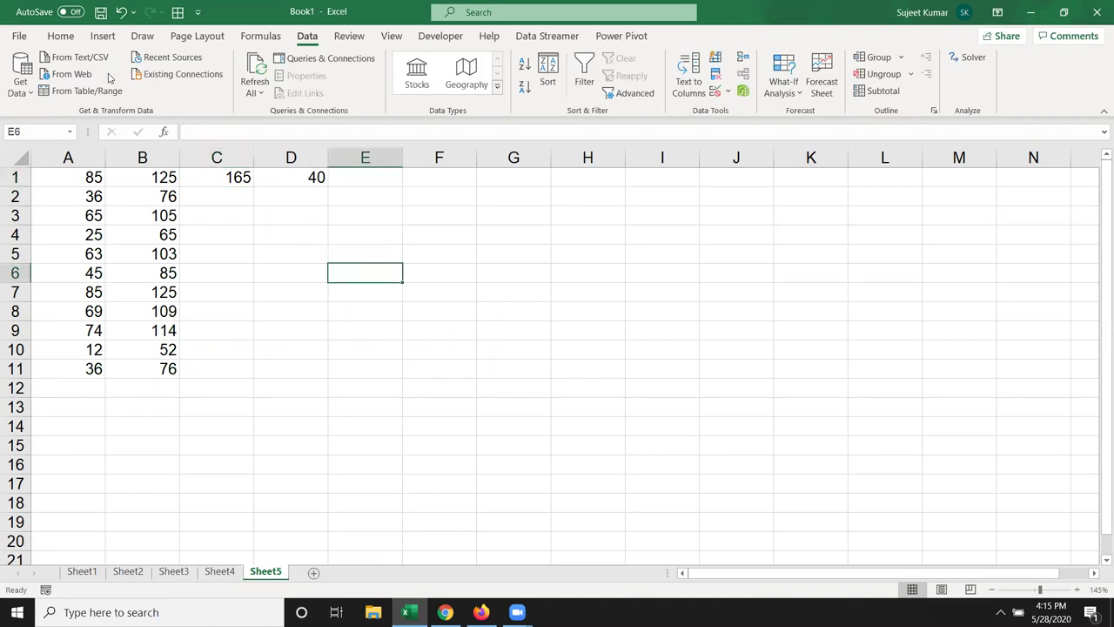
pyautogui.click(58, 41)
pyautogui.click(418, 225)
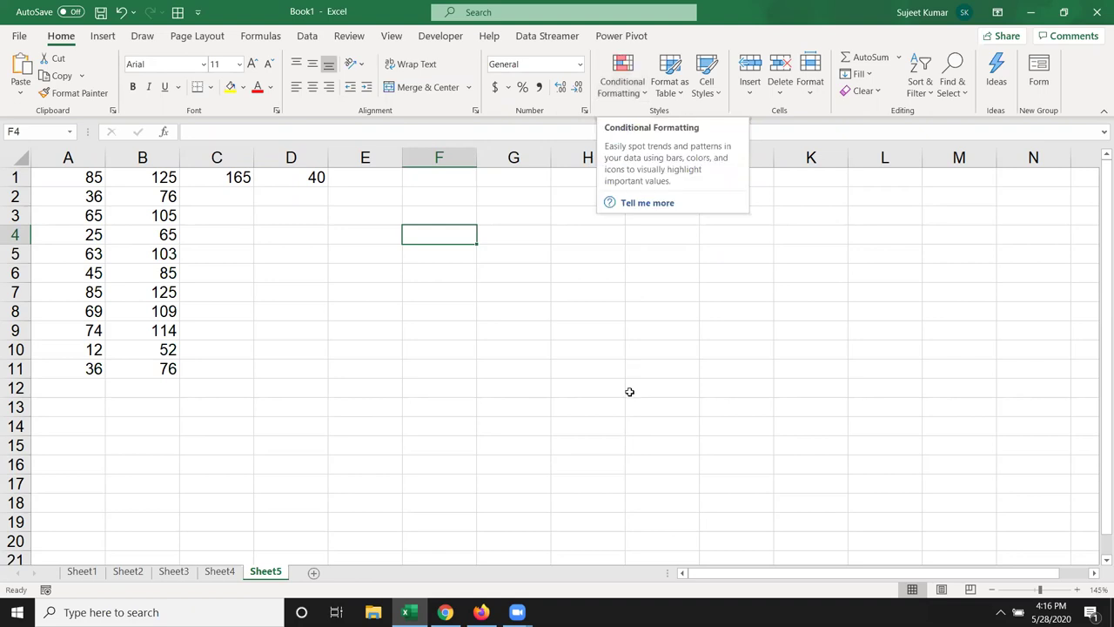
# - Open the conditional formatting help article and scroll through it
pyautogui.click(634, 204)
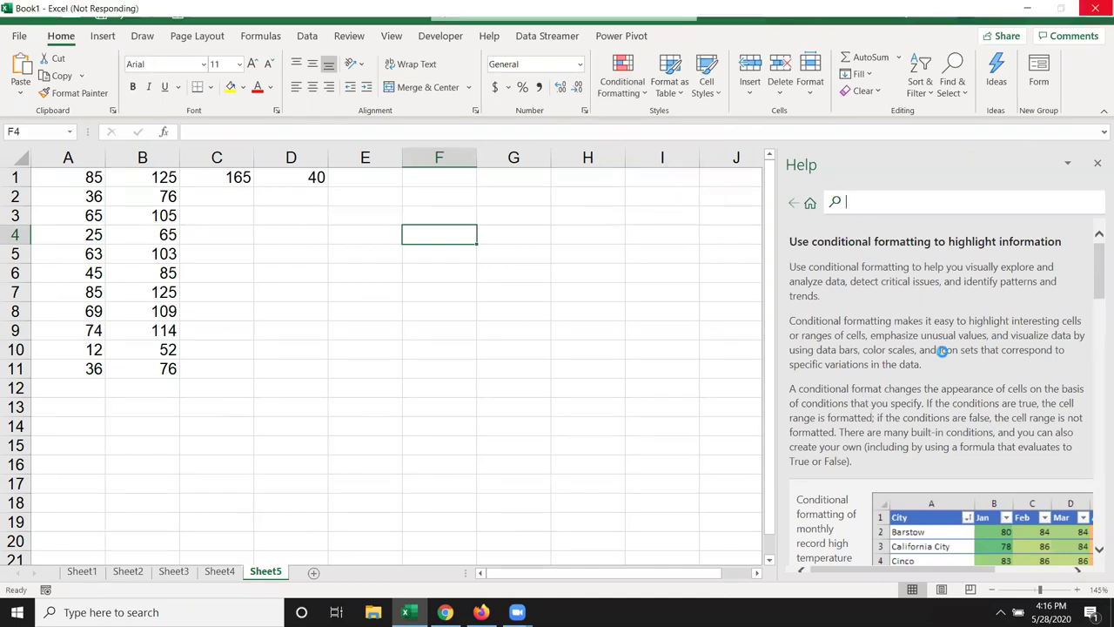
pyautogui.scroll(-5, 942, 350)
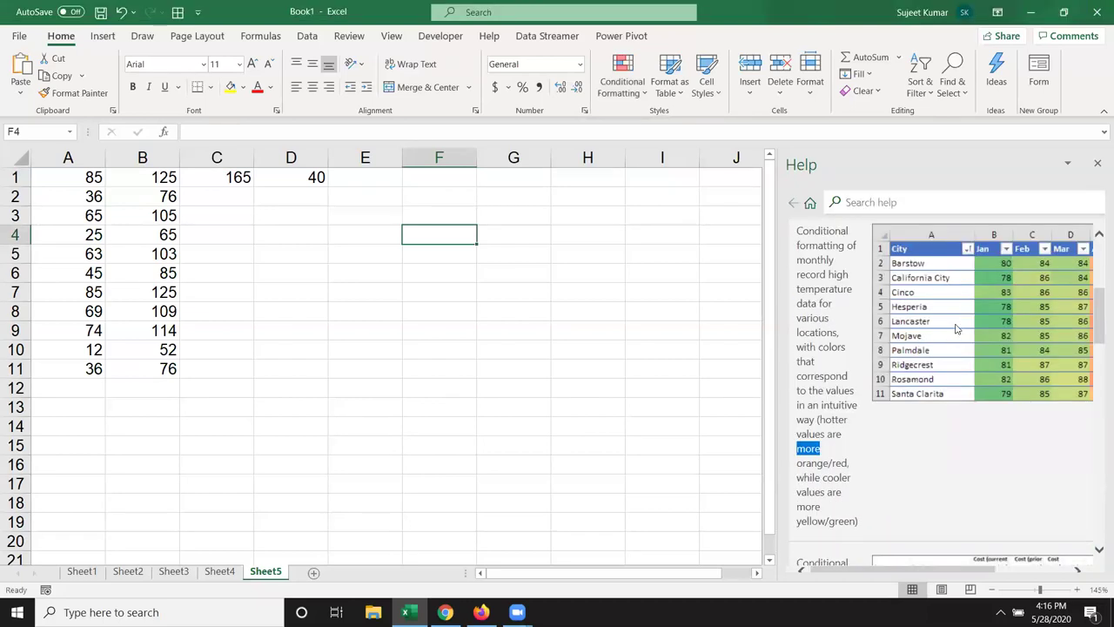
pyautogui.scroll(-3, 956, 333)
pyautogui.scroll(-5, 956, 332)
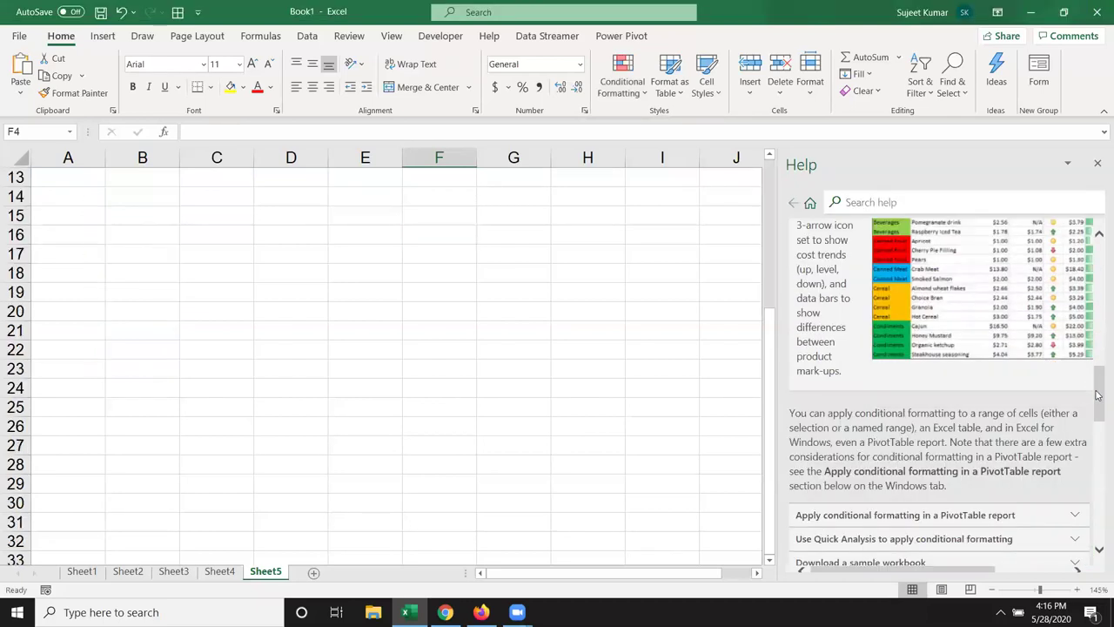
pyautogui.scroll(5, 1098, 388)
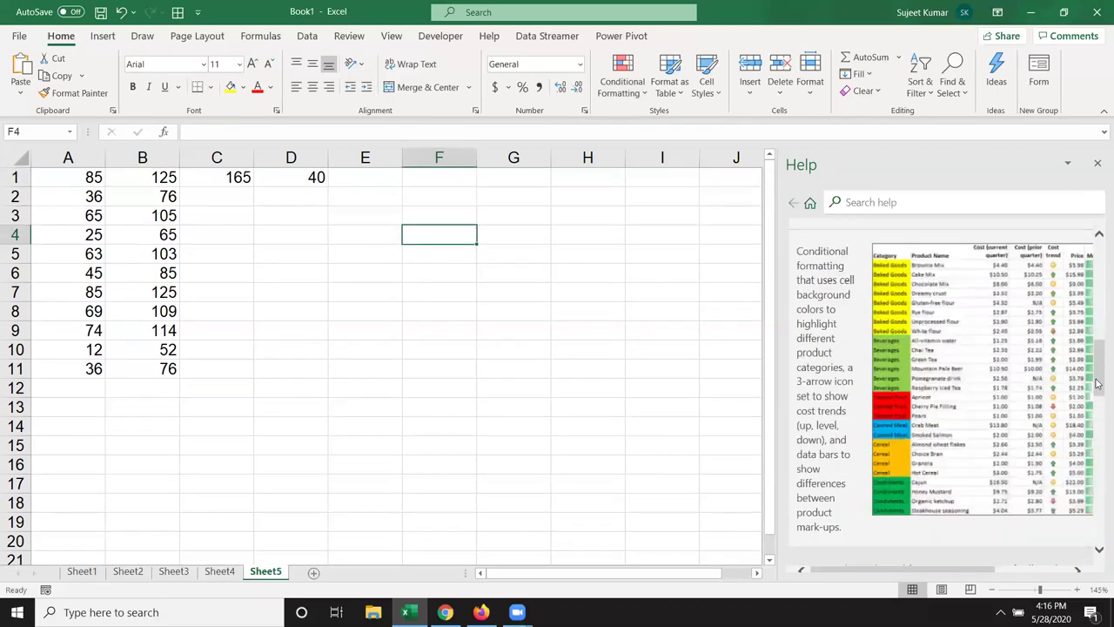
pyautogui.scroll(1, 1098, 383)
pyautogui.scroll(3, 1099, 383)
pyautogui.scroll(3, 1099, 383)
pyautogui.scroll(-3, 1098, 383)
pyautogui.scroll(-3, 1099, 383)
pyautogui.scroll(-3, 1098, 383)
pyautogui.scroll(-3, 1098, 383)
pyautogui.scroll(-3, 1098, 384)
pyautogui.scroll(-3, 1099, 383)
pyautogui.scroll(1, 1096, 381)
pyautogui.scroll(4, 1096, 380)
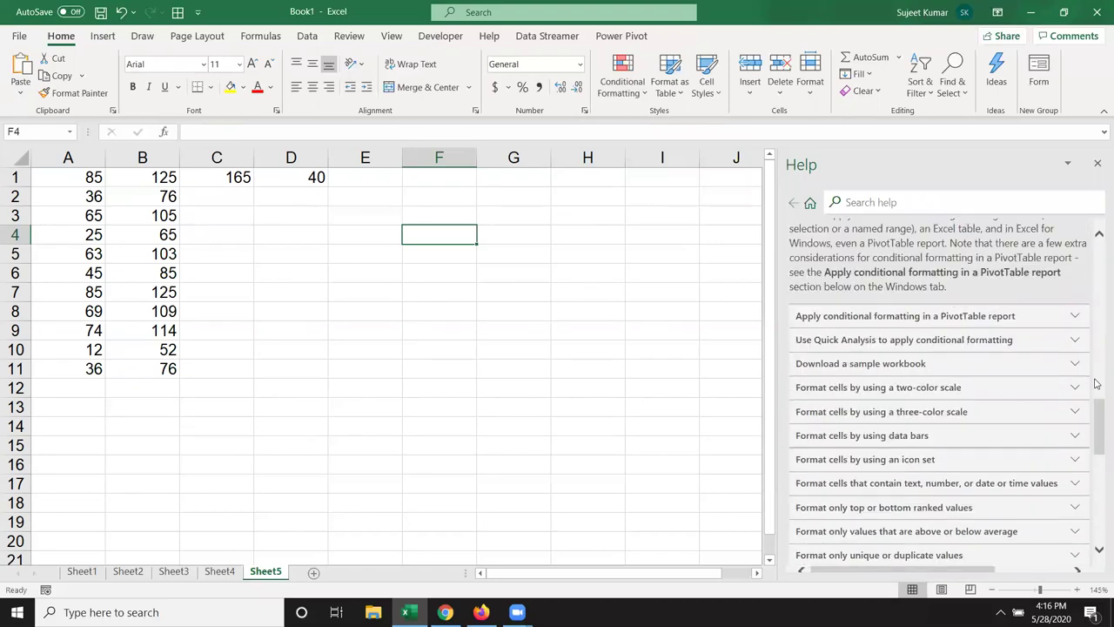
# - Expand and read the PivotTable and Quick Analysis help sections
pyautogui.click(1076, 316)
pyautogui.scroll(-2, 1075, 389)
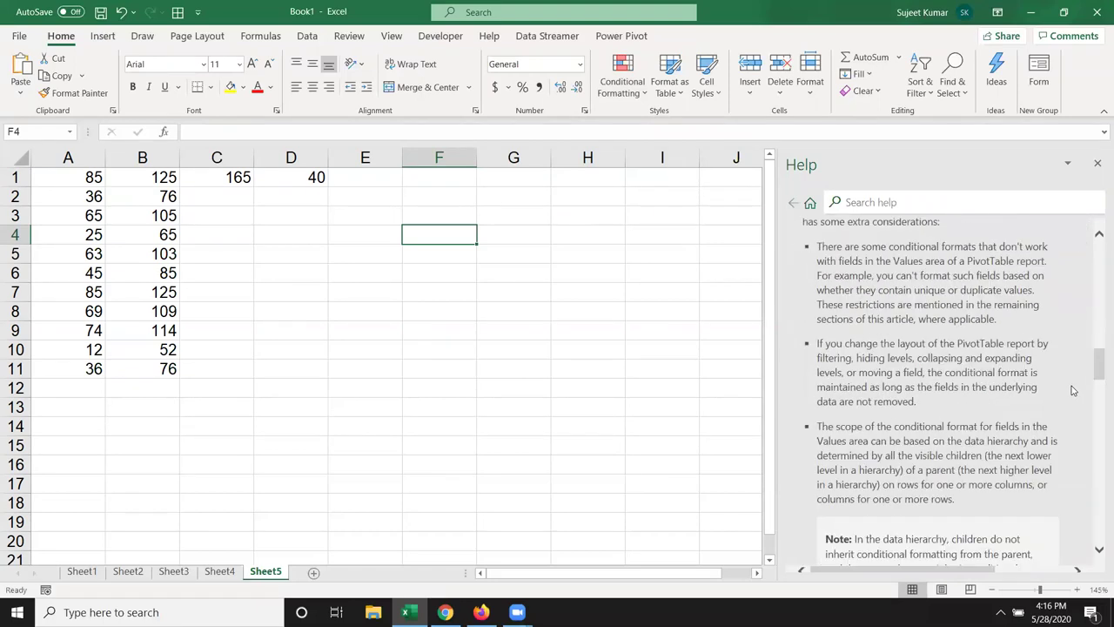
pyautogui.scroll(-4, 1072, 390)
pyautogui.scroll(-3, 1071, 387)
pyautogui.scroll(-3, 1070, 388)
pyautogui.scroll(-5, 1071, 391)
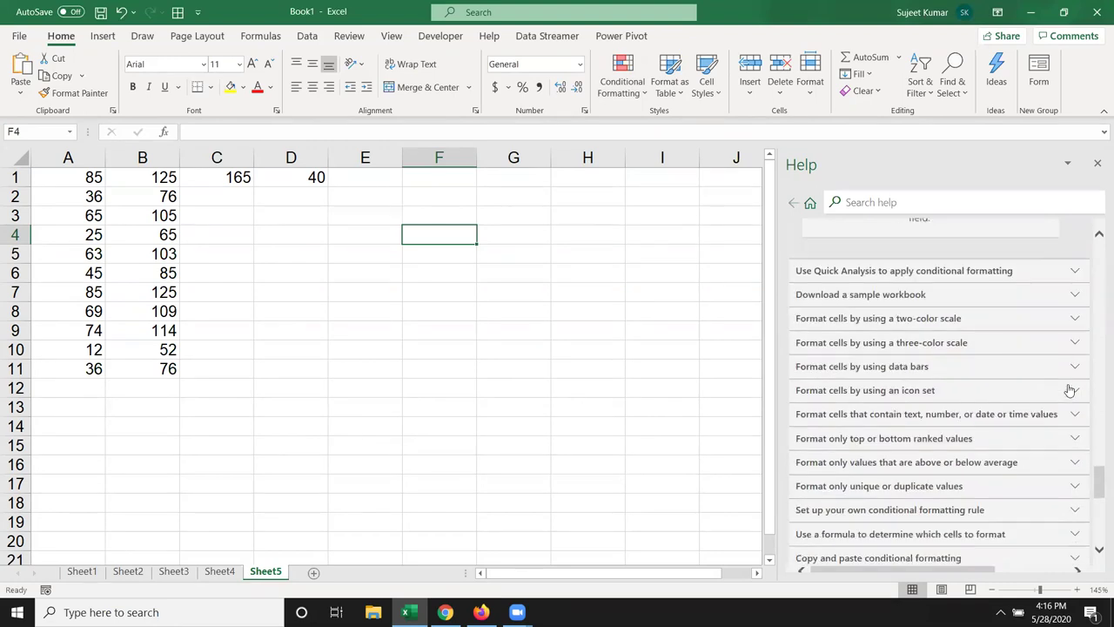
pyautogui.click(1080, 274)
pyautogui.scroll(-1, 1053, 417)
pyautogui.scroll(-5, 1044, 450)
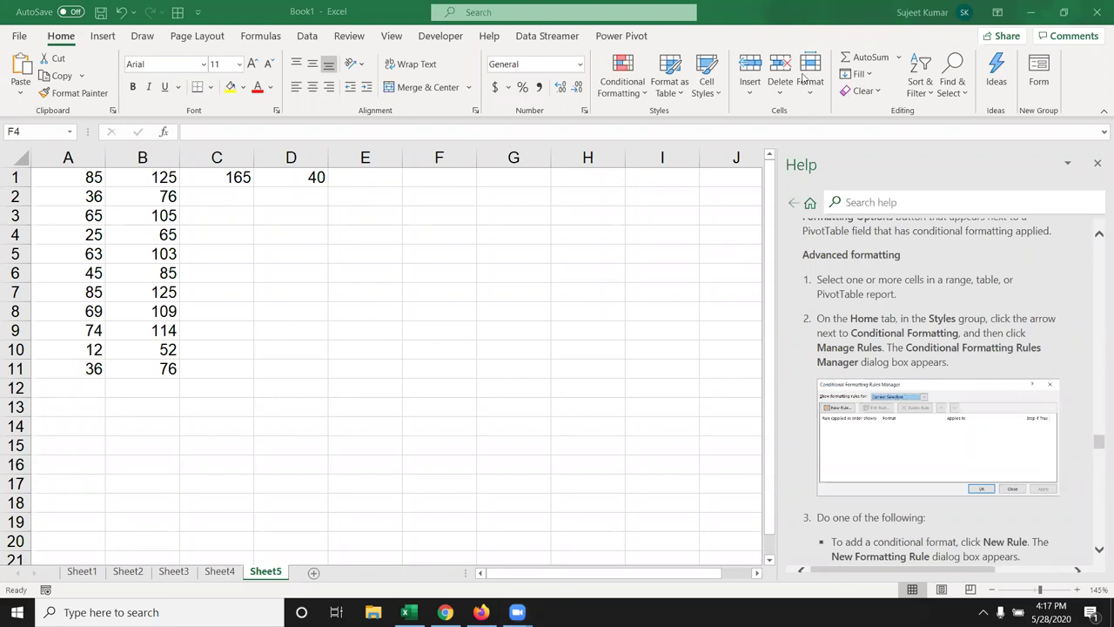
pyautogui.click(774, 174)
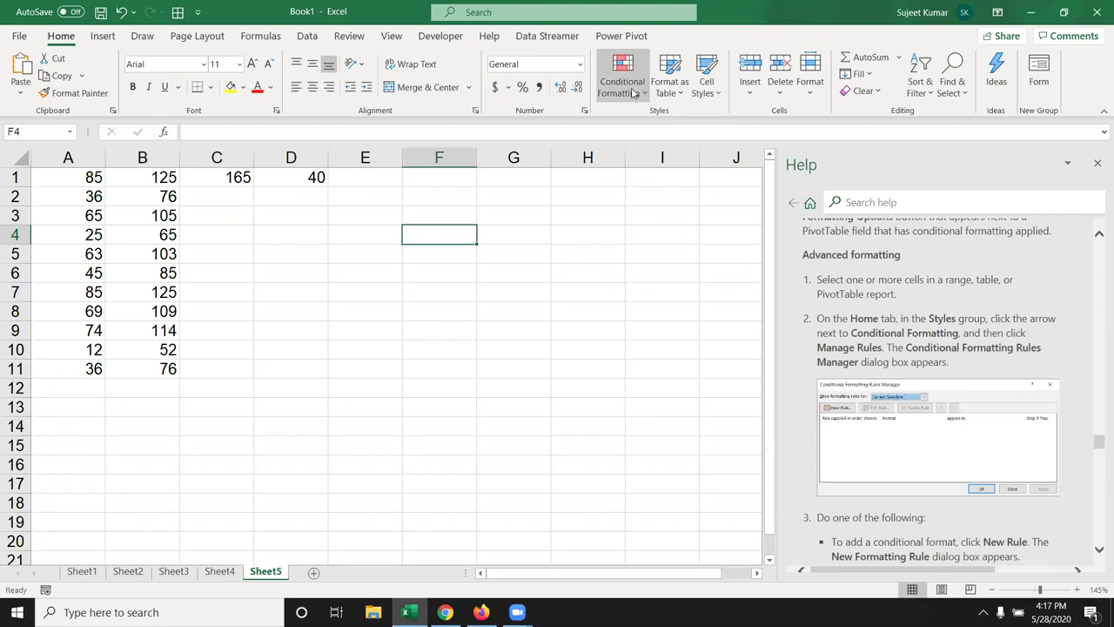
# - Close the Help pane, select G7, and reopen the conditional formatting help article
pyautogui.click(1095, 164)
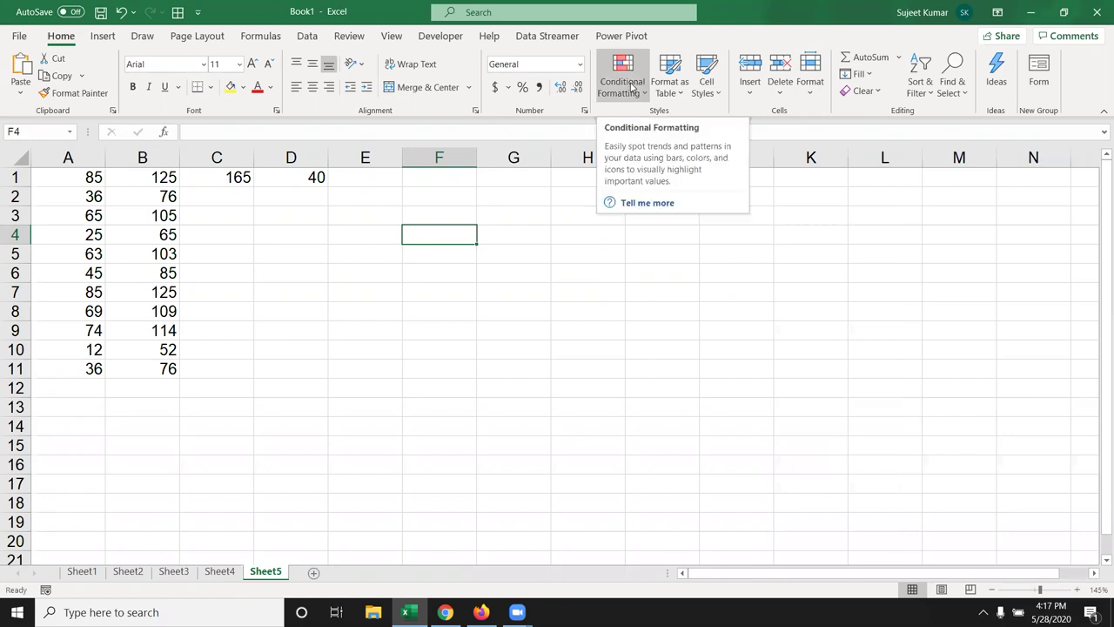
pyautogui.click(514, 287)
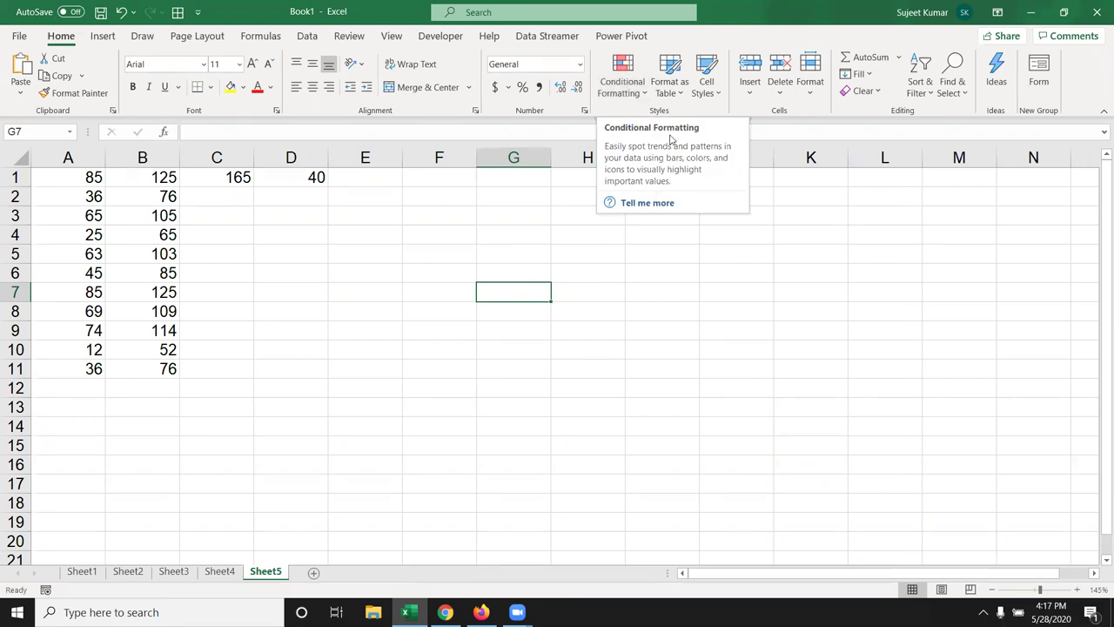
pyautogui.click(663, 204)
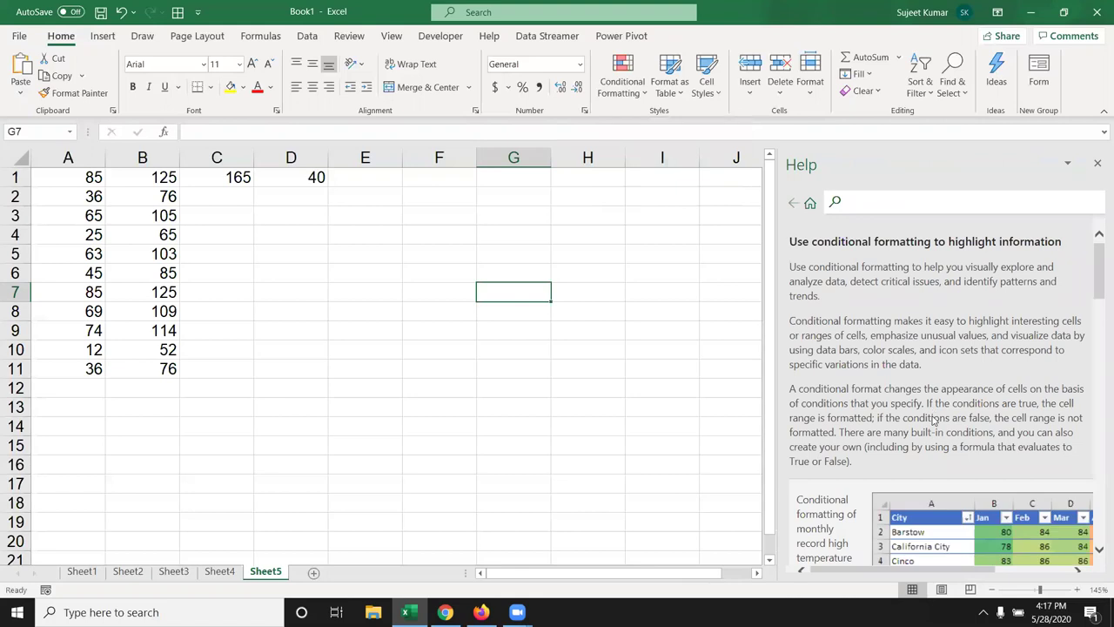
pyautogui.scroll(-5, 930, 427)
pyautogui.scroll(-2, 930, 427)
pyautogui.scroll(3, 928, 426)
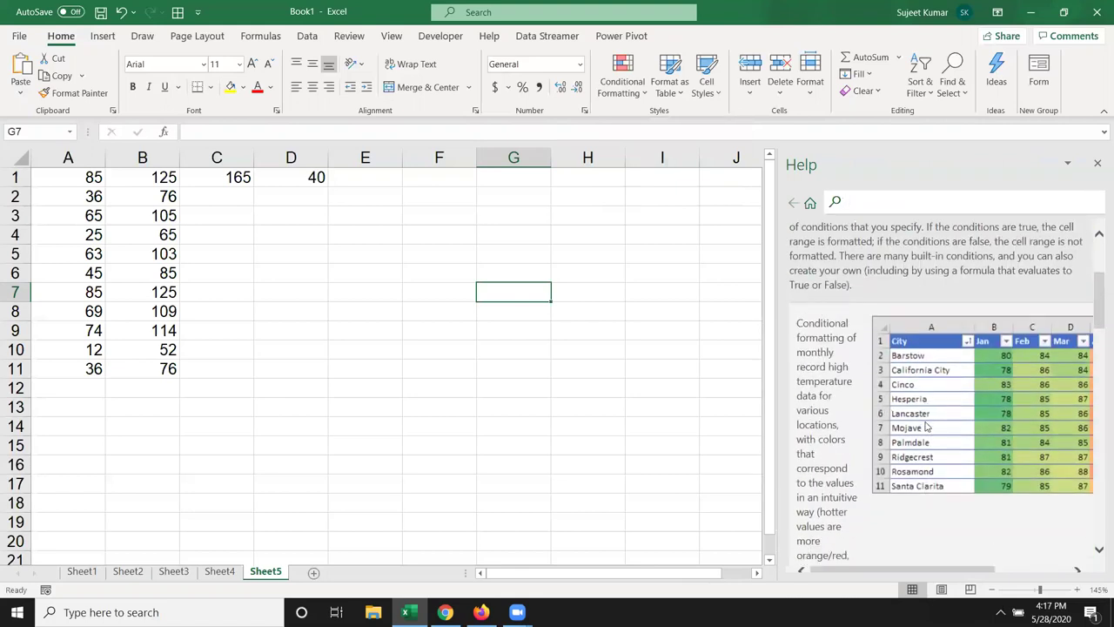
pyautogui.scroll(-2, 928, 426)
pyautogui.scroll(-5, 906, 393)
pyautogui.scroll(-3, 905, 394)
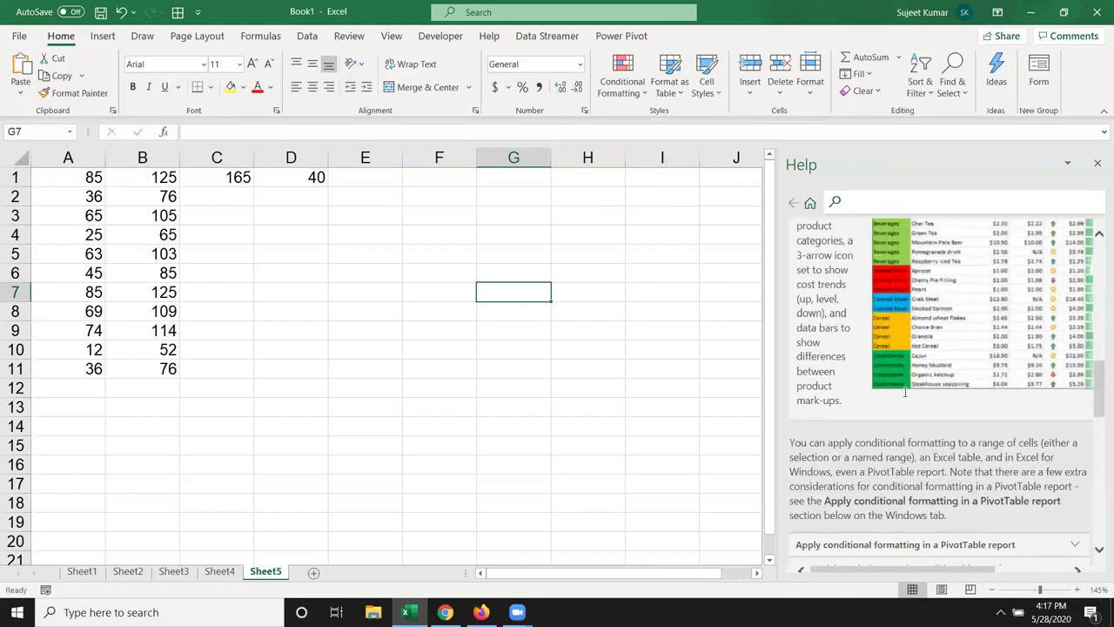
pyautogui.scroll(-3, 906, 394)
pyautogui.scroll(-3, 928, 400)
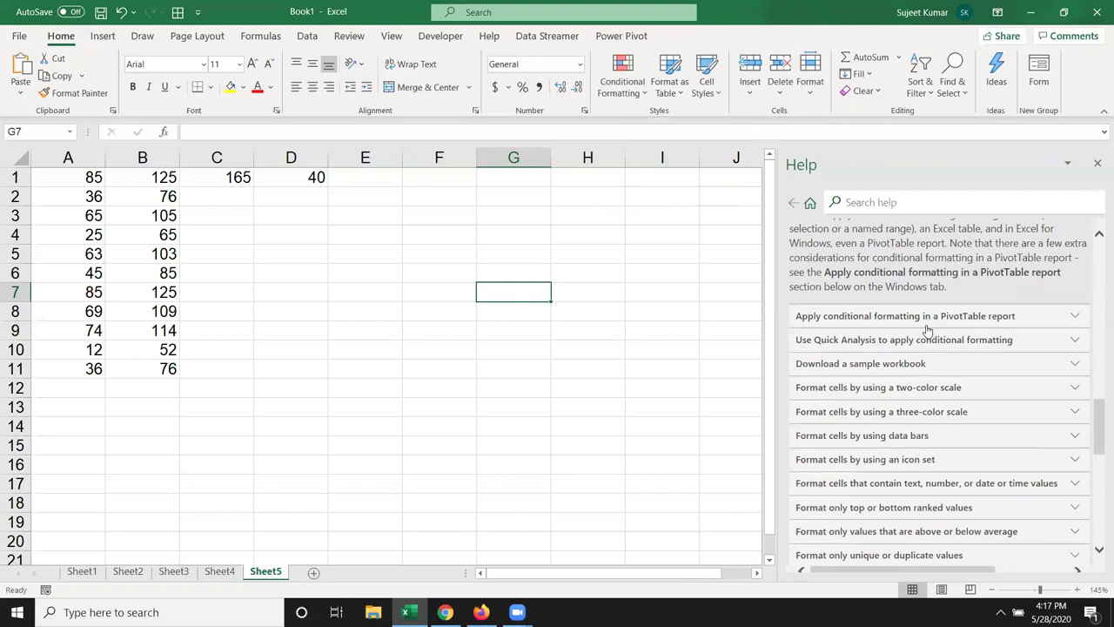
pyautogui.click(926, 326)
pyautogui.scroll(-3, 935, 370)
pyautogui.scroll(-3, 933, 391)
pyautogui.scroll(-3, 933, 395)
pyautogui.scroll(-5, 933, 395)
pyautogui.scroll(-3, 932, 398)
pyautogui.click(925, 243)
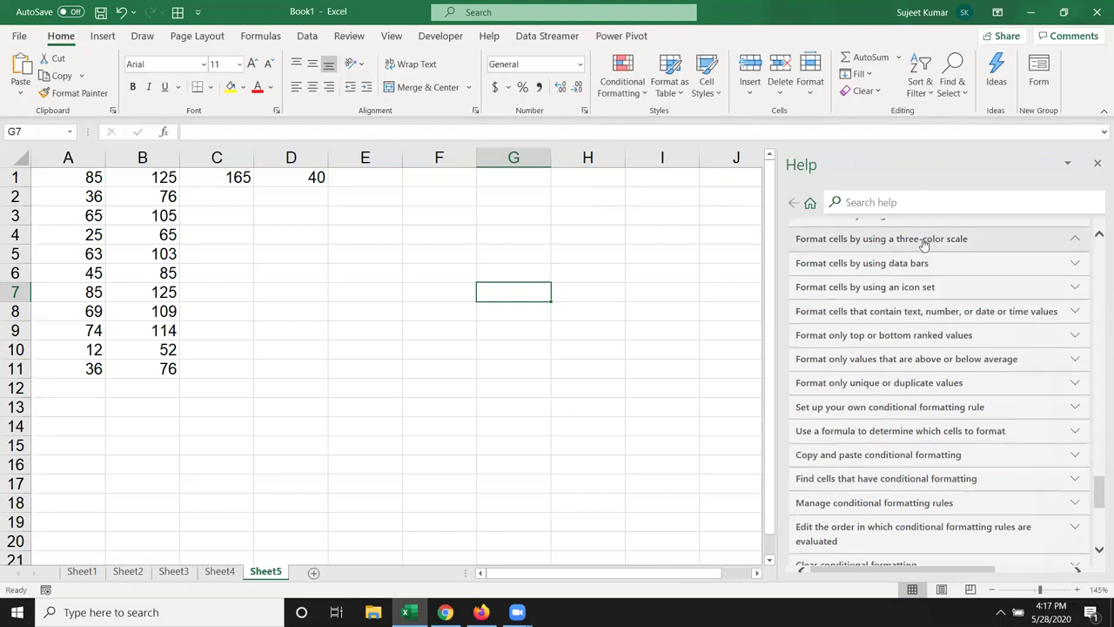
pyautogui.scroll(-2, 910, 374)
pyautogui.scroll(-5, 901, 400)
pyautogui.scroll(-3, 897, 416)
pyautogui.scroll(-5, 897, 416)
pyautogui.scroll(-5, 897, 416)
pyautogui.scroll(-5, 895, 416)
pyautogui.scroll(-3, 894, 416)
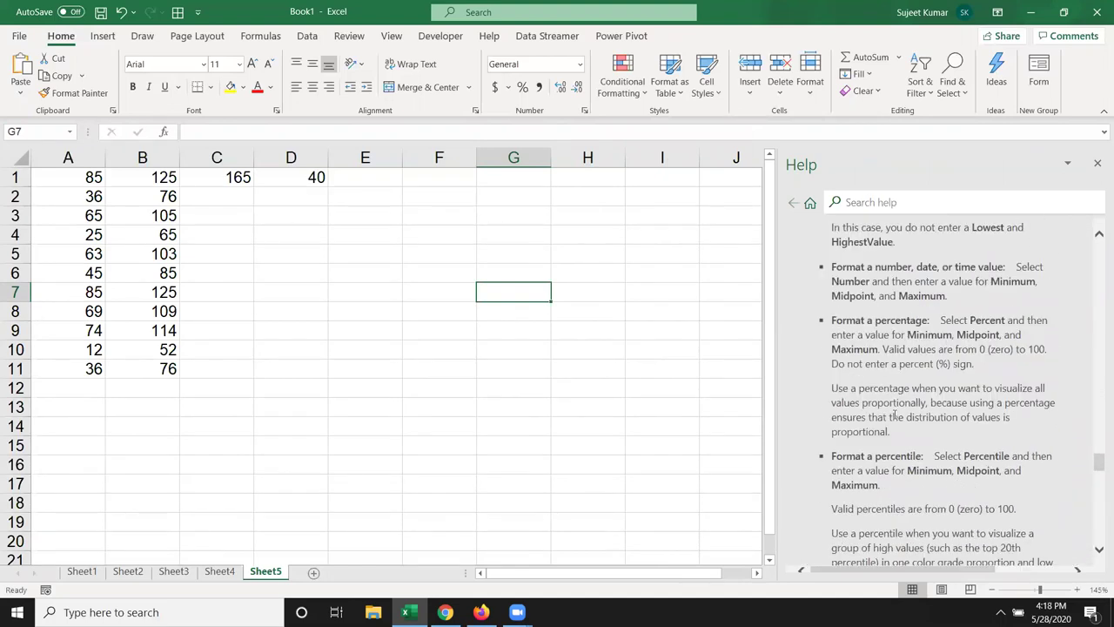
pyautogui.scroll(-5, 894, 416)
pyautogui.scroll(-5, 888, 391)
pyautogui.scroll(-3, 870, 348)
pyautogui.scroll(2, 860, 314)
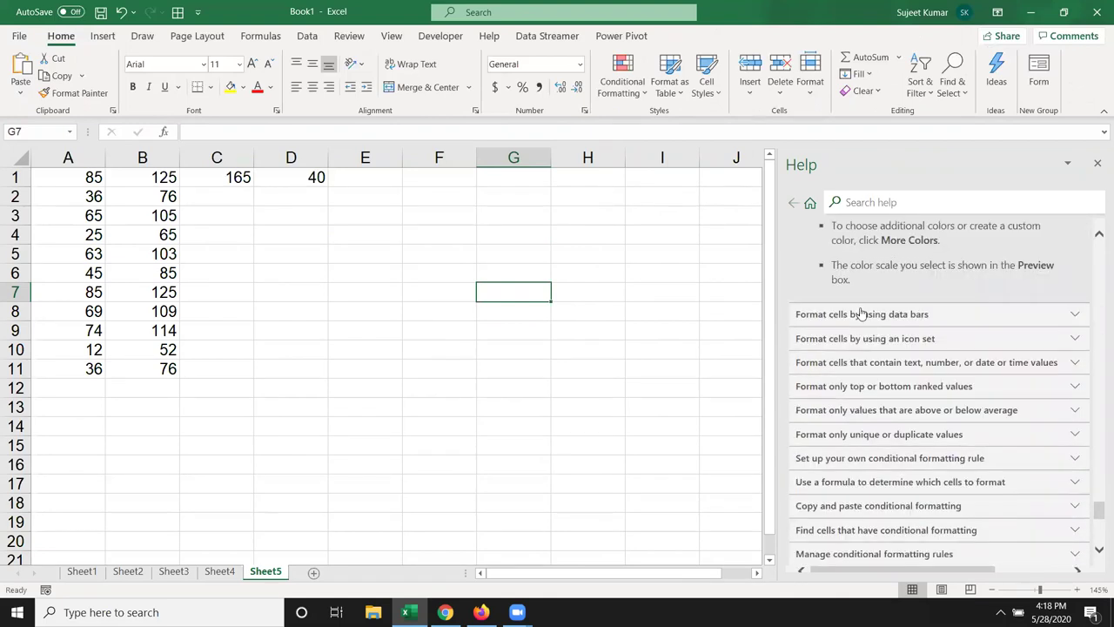
pyautogui.click(857, 314)
pyautogui.scroll(-4, 888, 417)
pyautogui.scroll(-1, 905, 477)
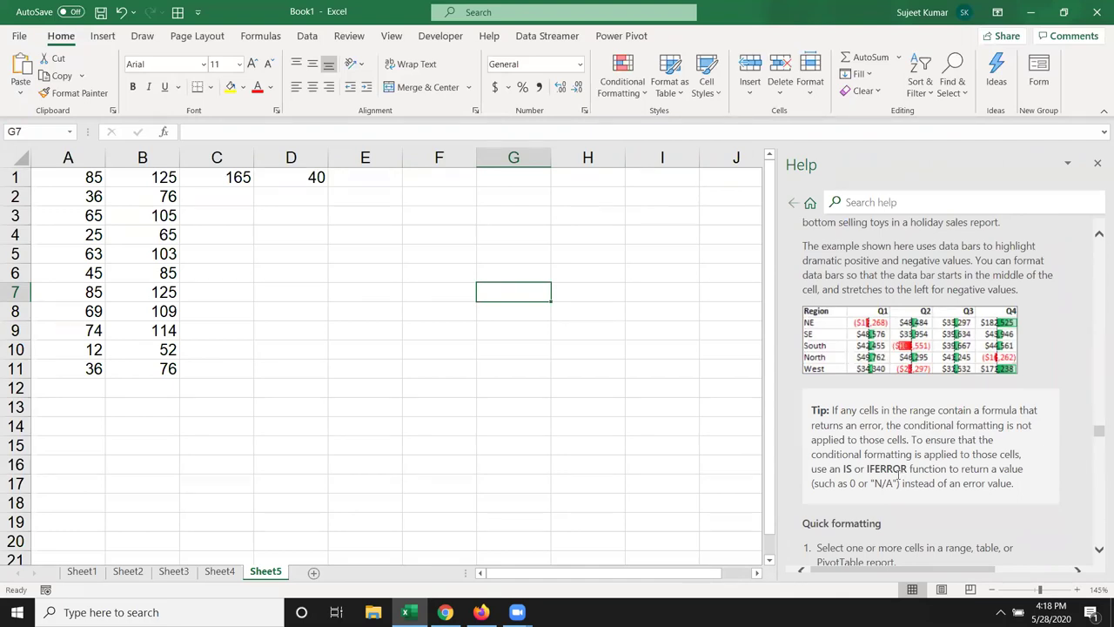
pyautogui.scroll(-3, 899, 475)
pyautogui.scroll(-3, 897, 476)
pyautogui.scroll(-3, 894, 476)
pyautogui.scroll(-3, 894, 477)
pyautogui.scroll(-3, 892, 478)
pyautogui.scroll(-3, 891, 477)
pyautogui.scroll(-3, 889, 479)
pyautogui.scroll(-3, 889, 477)
pyautogui.scroll(-3, 887, 453)
pyautogui.scroll(-3, 881, 409)
pyautogui.scroll(-3, 876, 349)
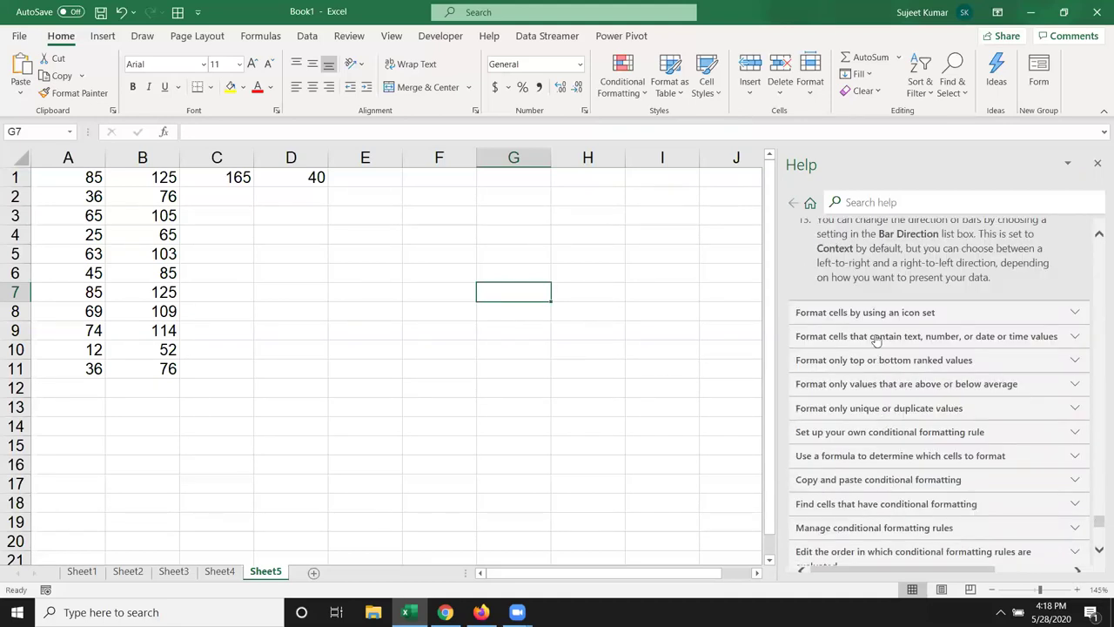
pyautogui.click(871, 314)
pyautogui.scroll(-3, 837, 504)
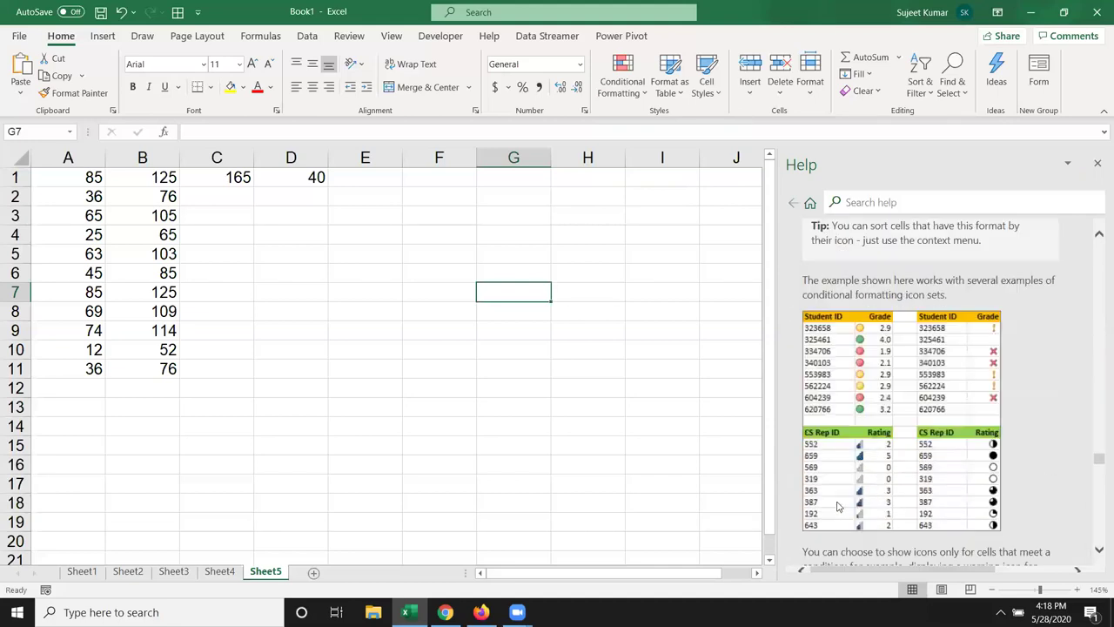
pyautogui.scroll(-1, 838, 505)
pyautogui.scroll(5, 837, 506)
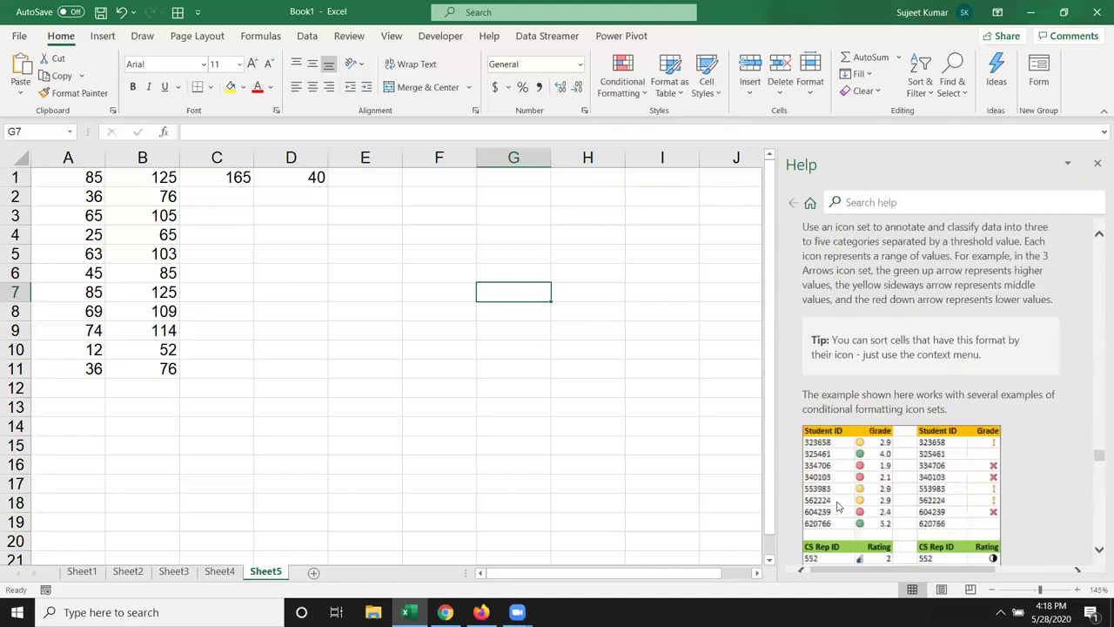
pyautogui.scroll(2, 838, 505)
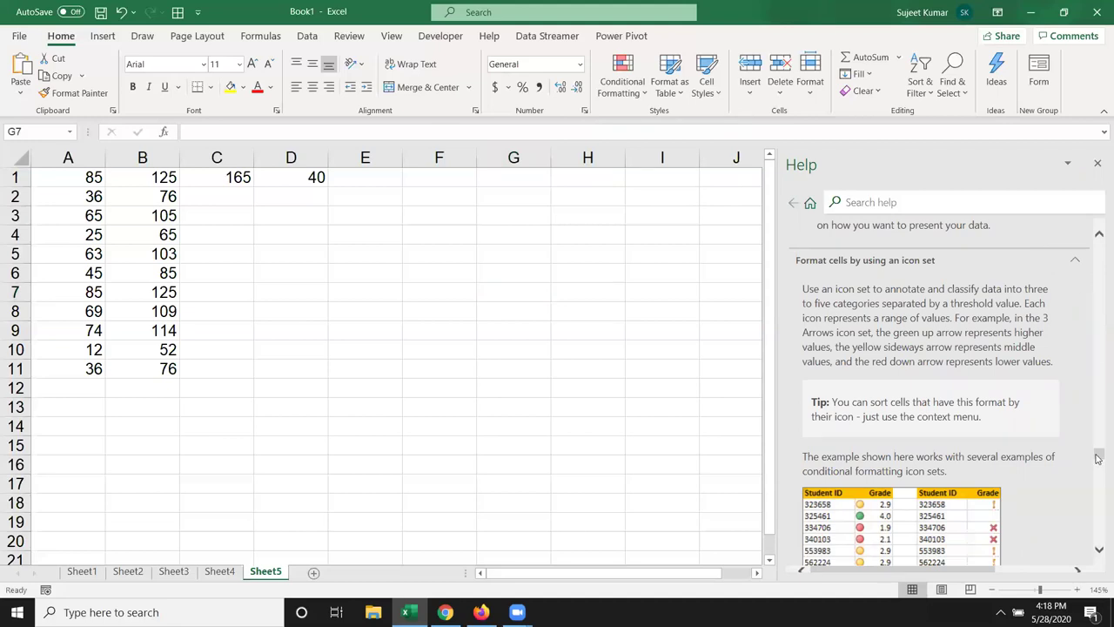
pyautogui.scroll(3, 1098, 459)
pyautogui.moveTo(1097, 452); pyautogui.dragTo(1098, 249)
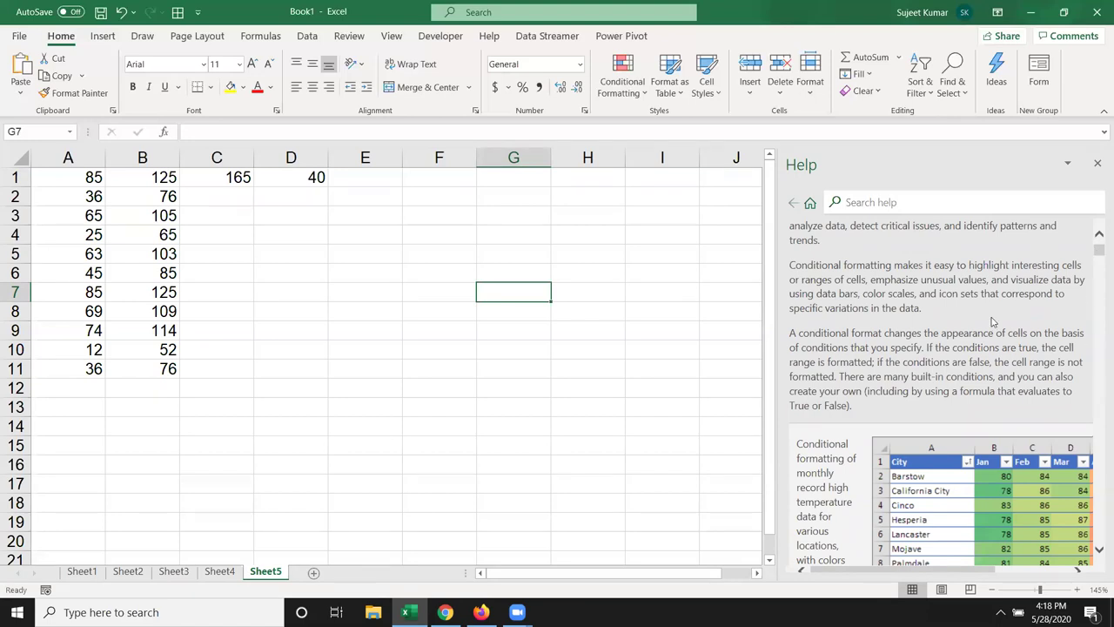
pyautogui.scroll(-5, 992, 324)
pyautogui.scroll(2, 983, 335)
pyautogui.scroll(2, 984, 336)
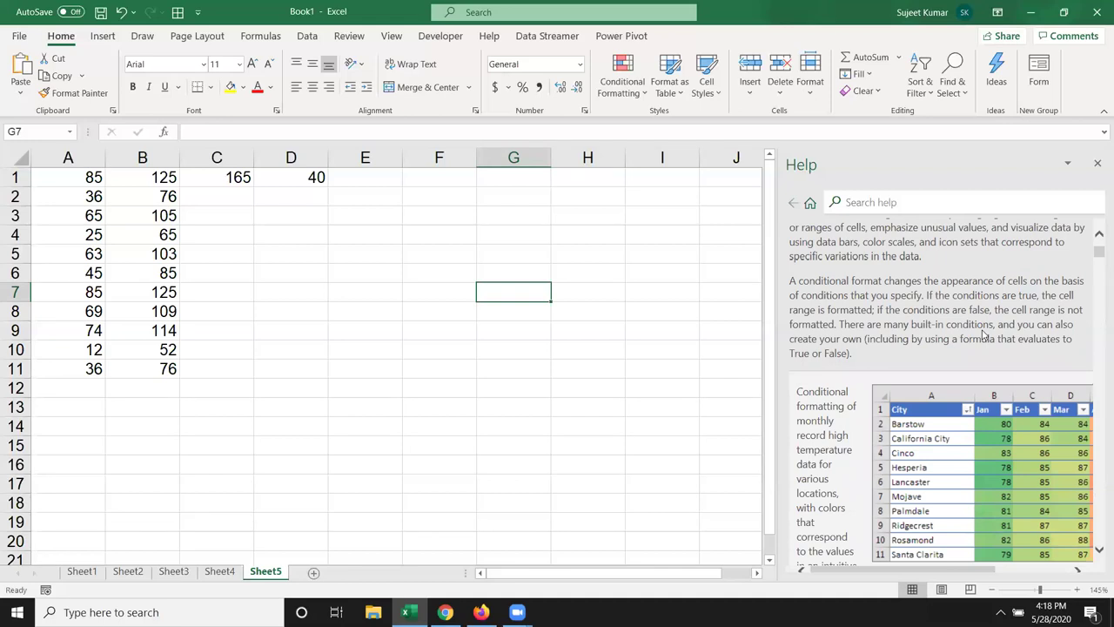
pyautogui.scroll(-4, 982, 334)
pyautogui.scroll(4, 982, 334)
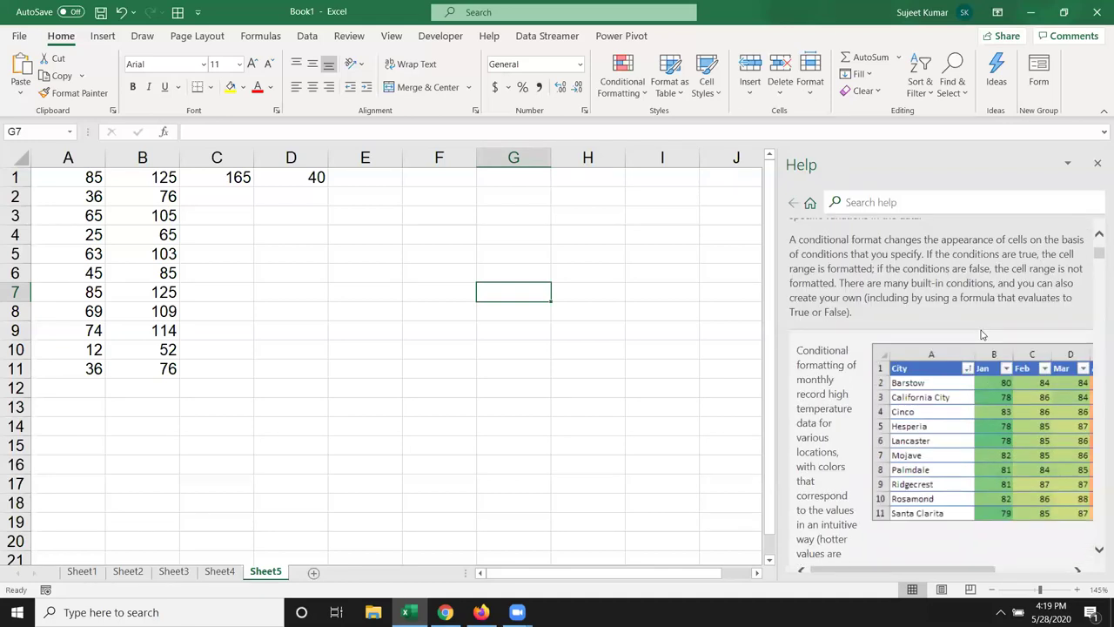
pyautogui.scroll(-3, 982, 333)
pyautogui.scroll(4, 981, 332)
pyautogui.scroll(1, 976, 331)
pyautogui.moveTo(852, 281); pyautogui.dragTo(845, 282)
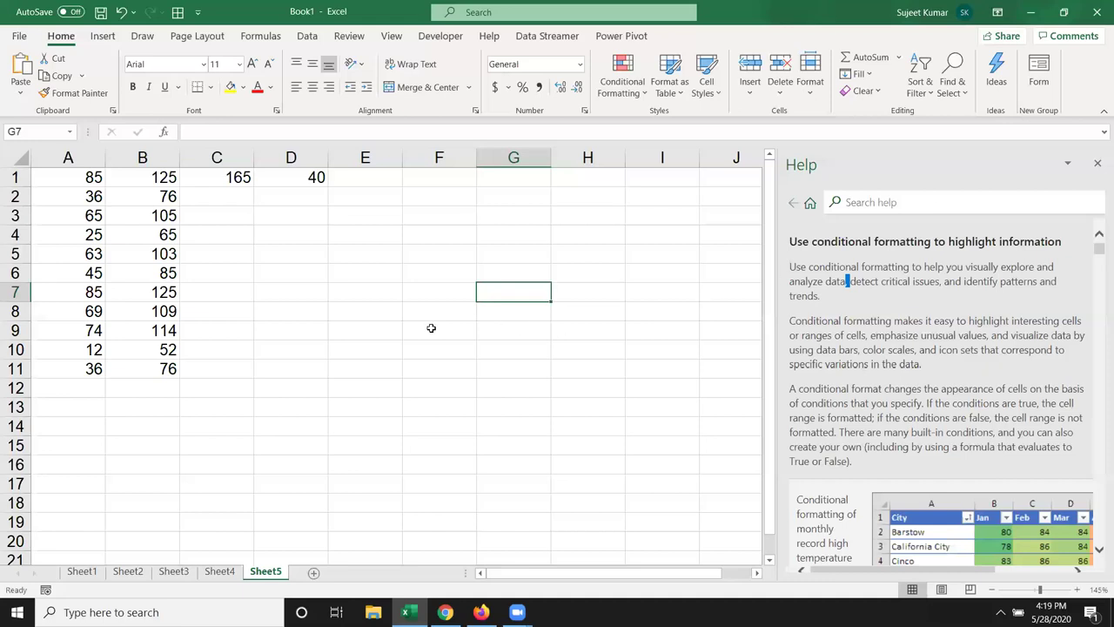
pyautogui.click(224, 326)
pyautogui.moveTo(158, 211); pyautogui.dragTo(157, 234)
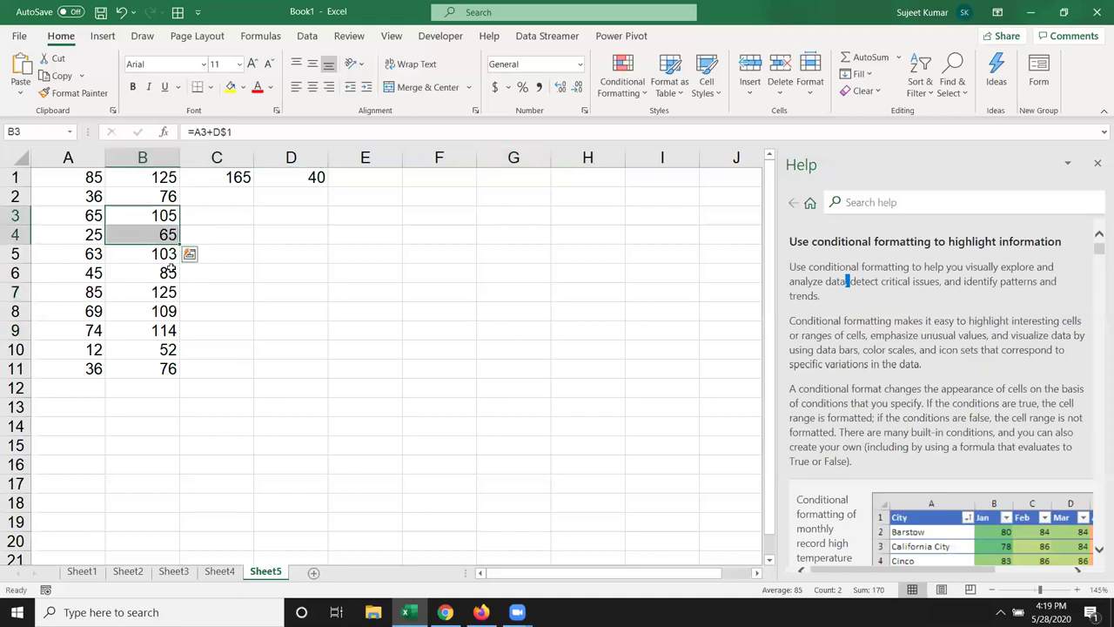
pyautogui.click(57, 76)
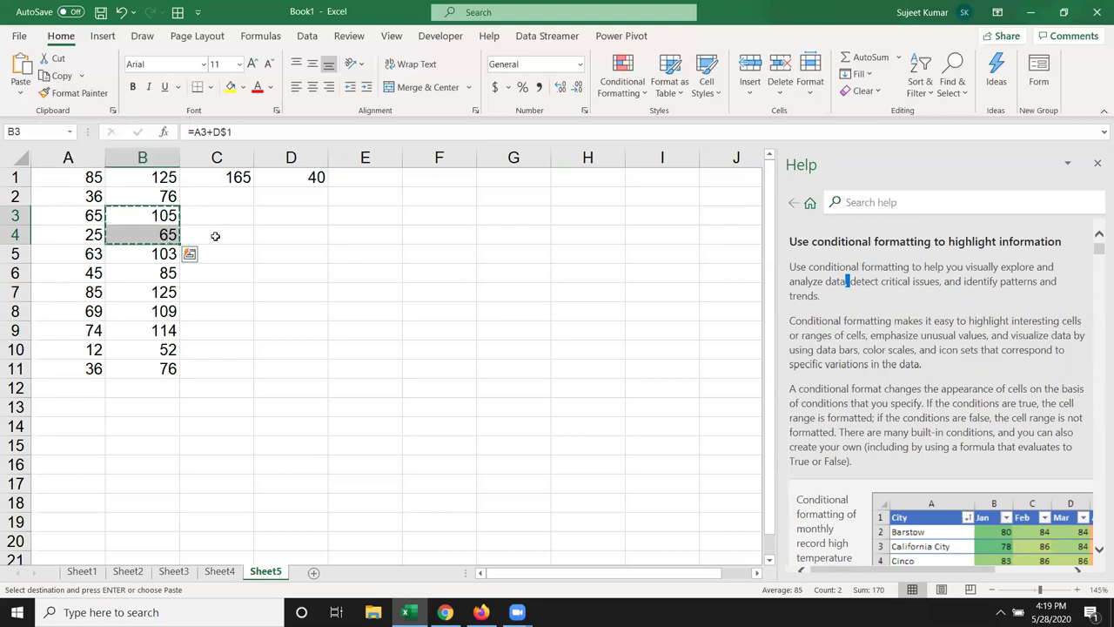
pyautogui.press('Escape')
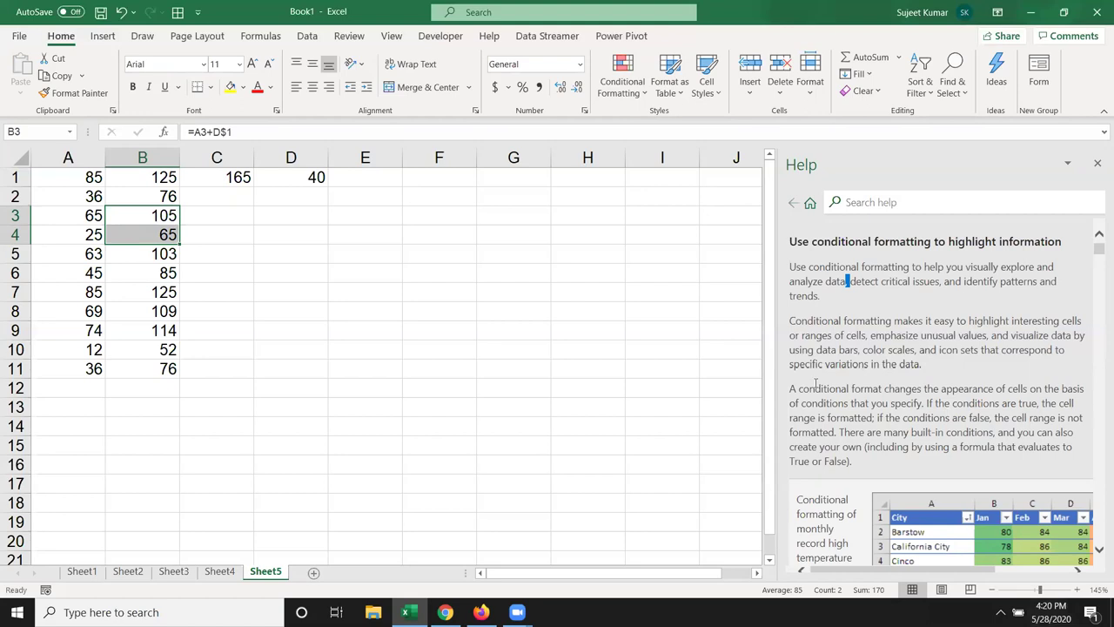
# - Close Help, select E4 then G6, and reopen Help at its home page with F1
pyautogui.click(1097, 164)
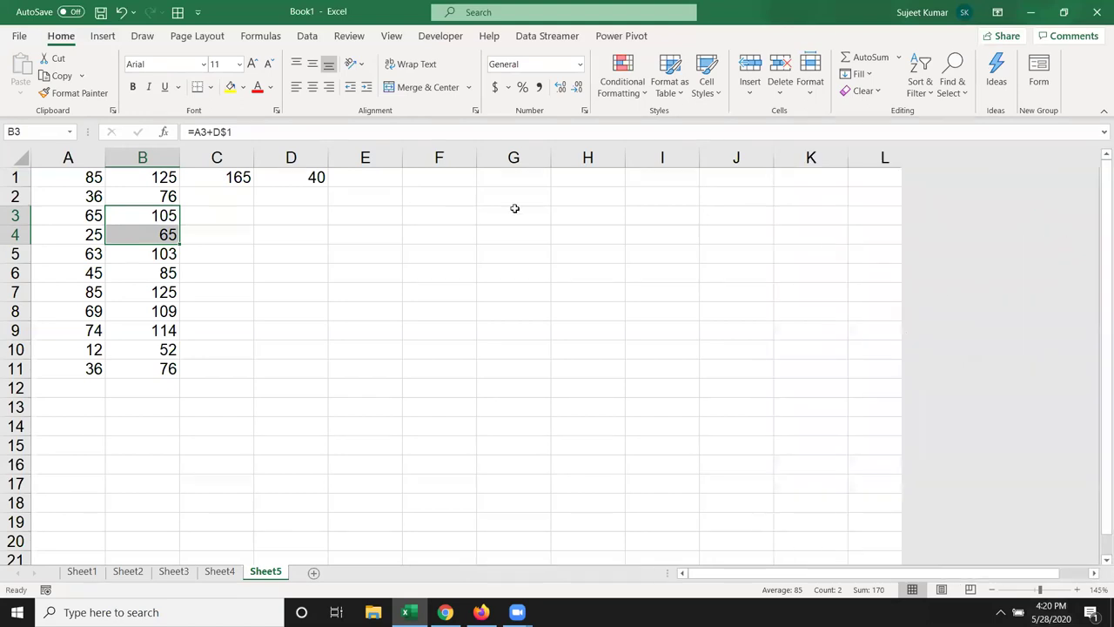
pyautogui.click(398, 229)
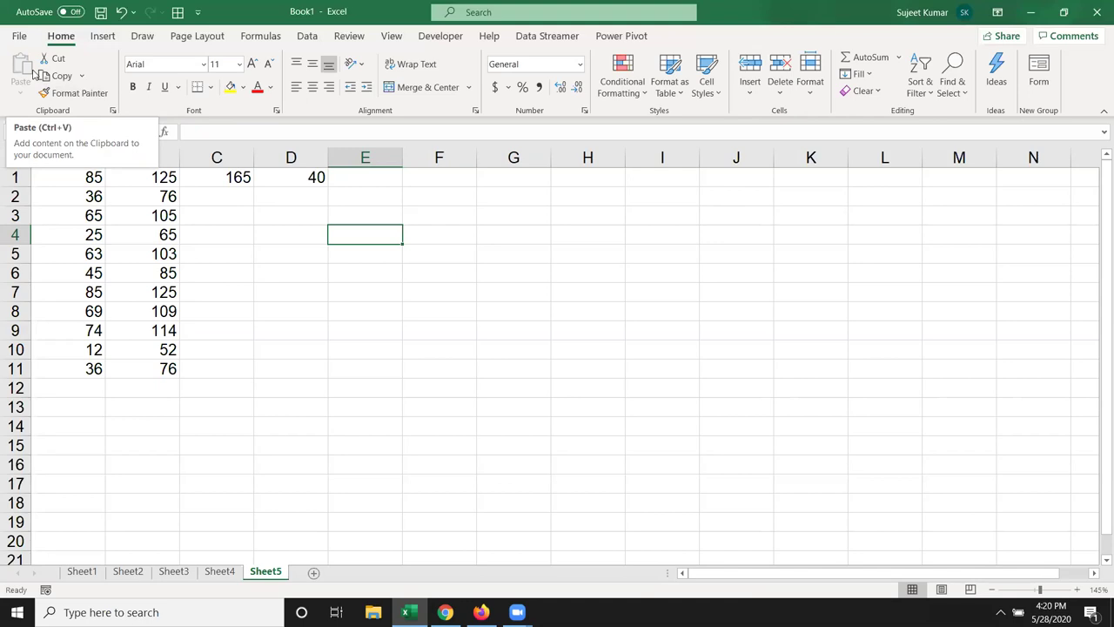
pyautogui.click(541, 272)
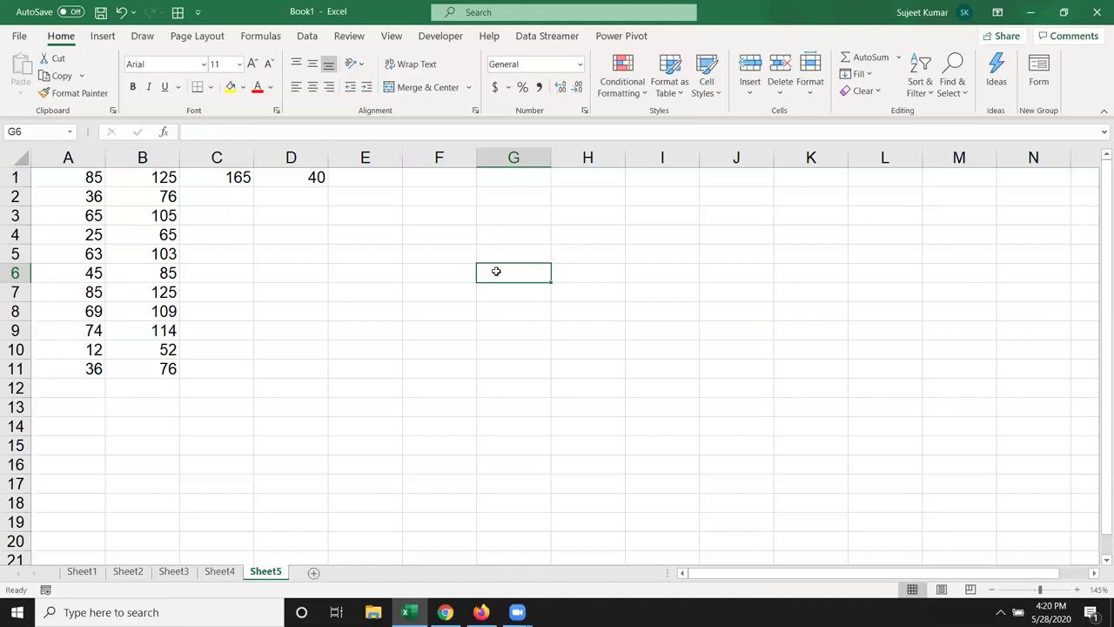
pyautogui.press('F1')
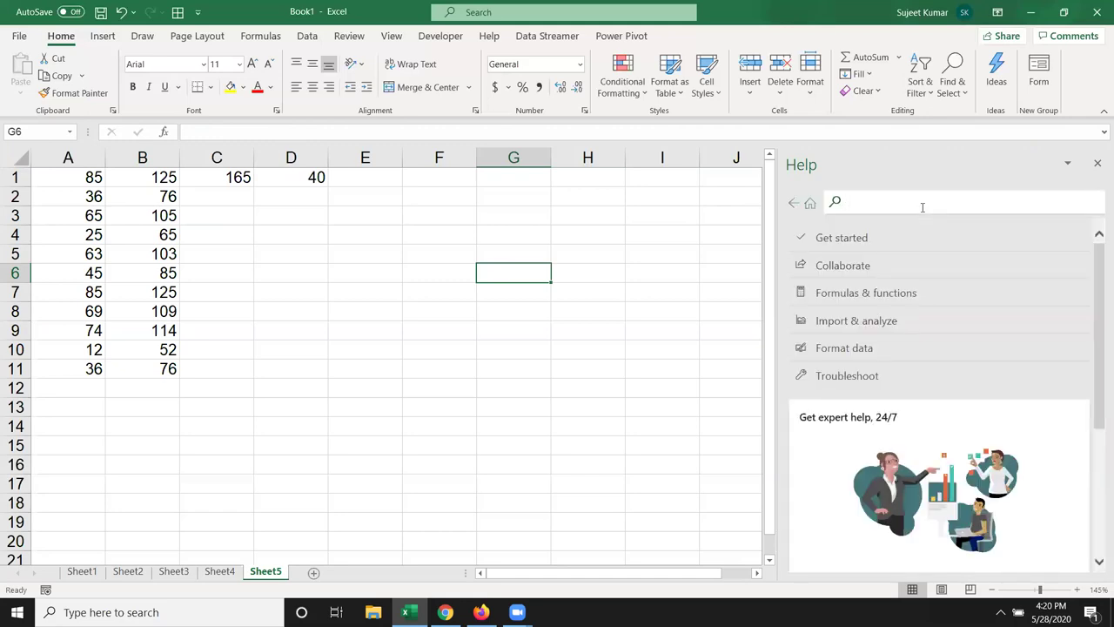
# - Search Help for 'sortcut', then open and scroll the Keyboard shortcuts in Excel article
pyautogui.write('sortcut')
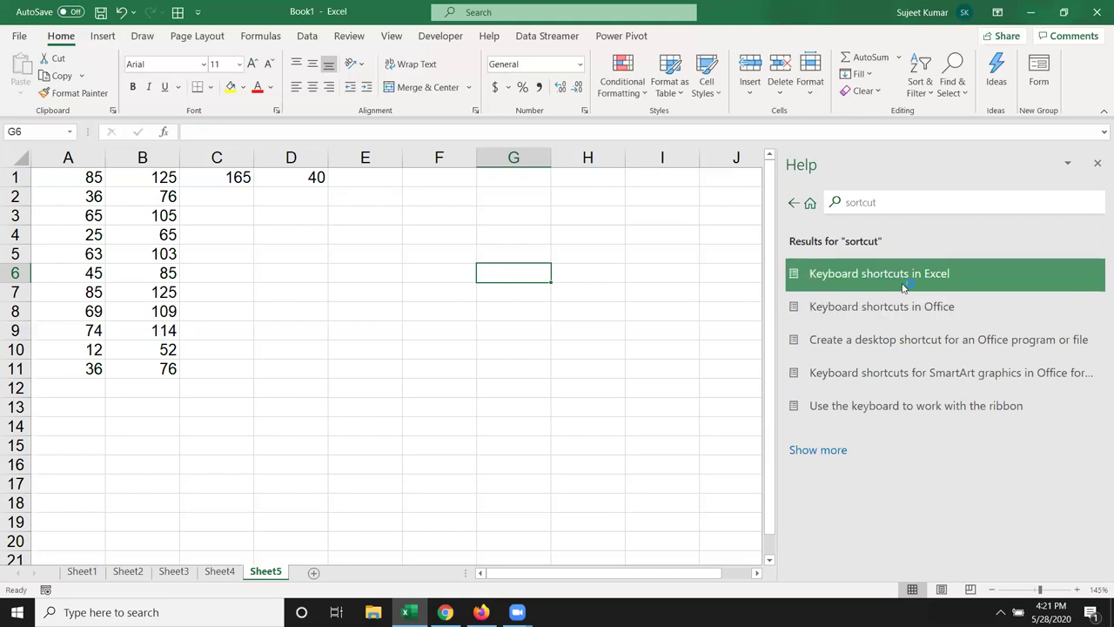
pyautogui.click(903, 288)
pyautogui.scroll(-2, 969, 406)
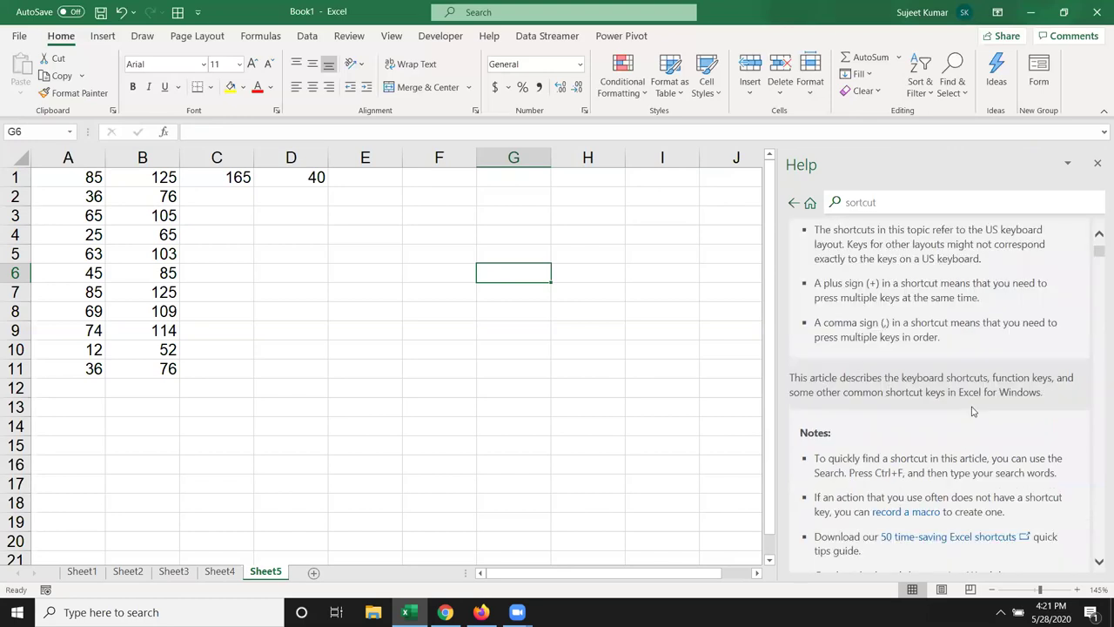
pyautogui.scroll(-2, 969, 405)
pyautogui.scroll(-3, 970, 405)
pyautogui.scroll(2, 969, 406)
pyautogui.scroll(-1, 969, 406)
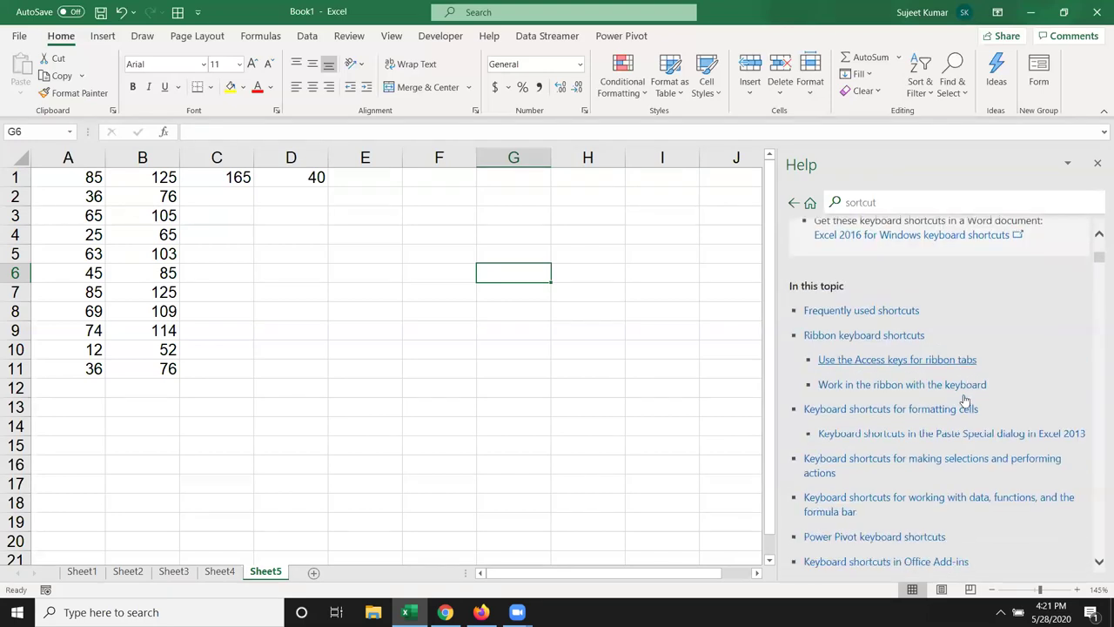
pyautogui.scroll(-4, 964, 396)
pyautogui.scroll(-5, 964, 396)
pyautogui.scroll(-5, 964, 396)
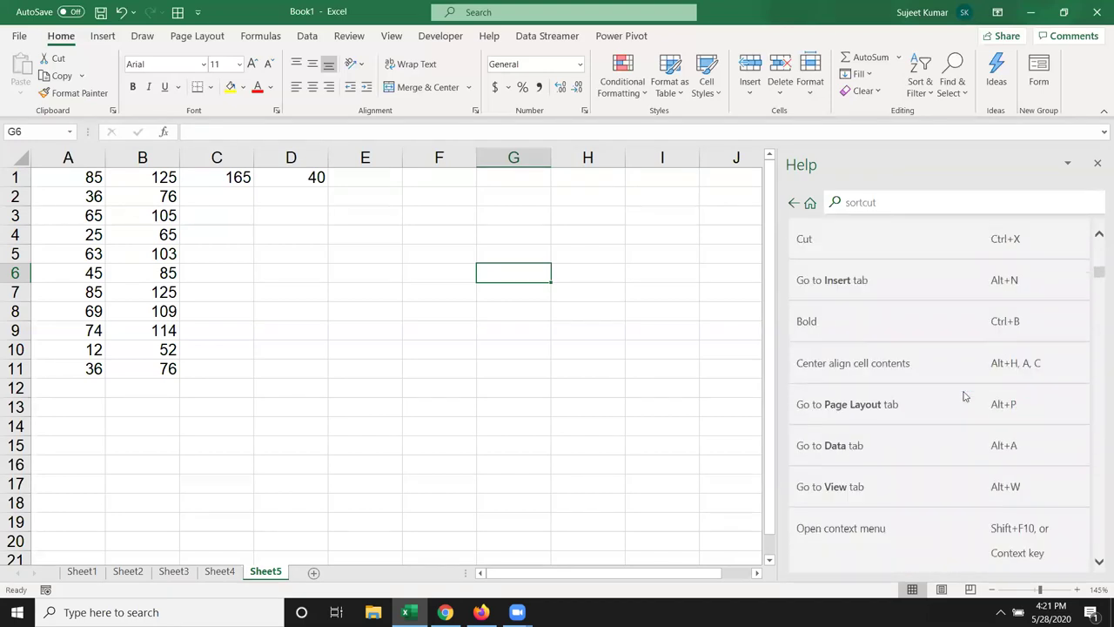
pyautogui.scroll(-5, 964, 396)
pyautogui.scroll(-5, 964, 396)
pyautogui.scroll(-5, 963, 396)
pyautogui.scroll(-5, 964, 396)
pyautogui.scroll(-5, 963, 396)
pyautogui.scroll(-5, 964, 396)
pyautogui.scroll(-5, 964, 396)
pyautogui.scroll(-5, 964, 396)
pyautogui.scroll(-5, 964, 396)
pyautogui.scroll(-5, 964, 396)
pyautogui.scroll(-3, 964, 396)
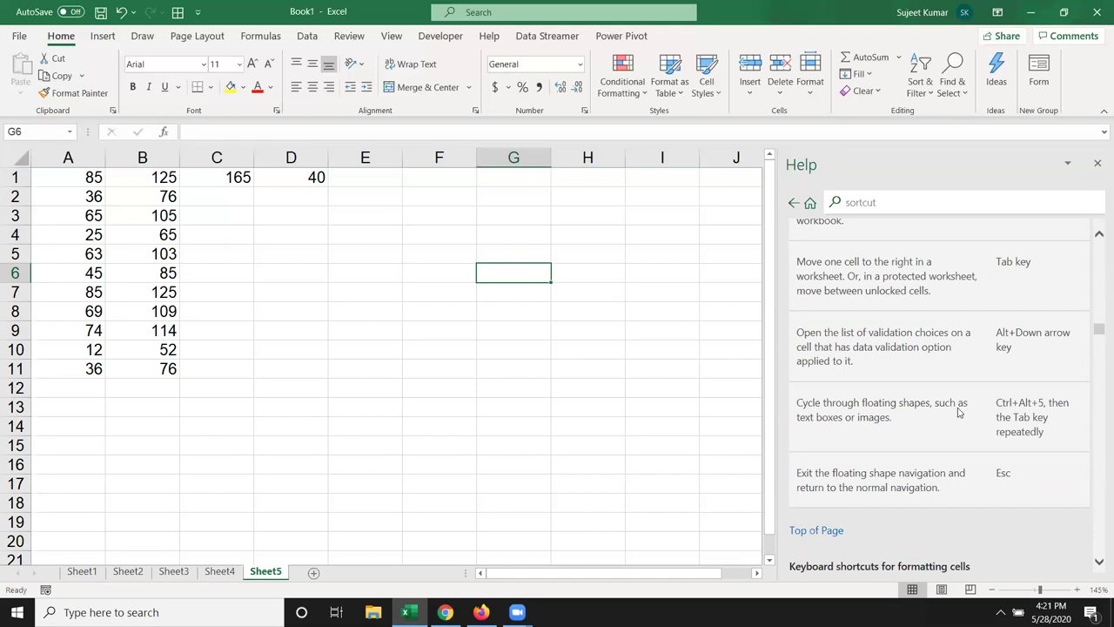
pyautogui.moveTo(444, 237); pyautogui.dragTo(495, 297)
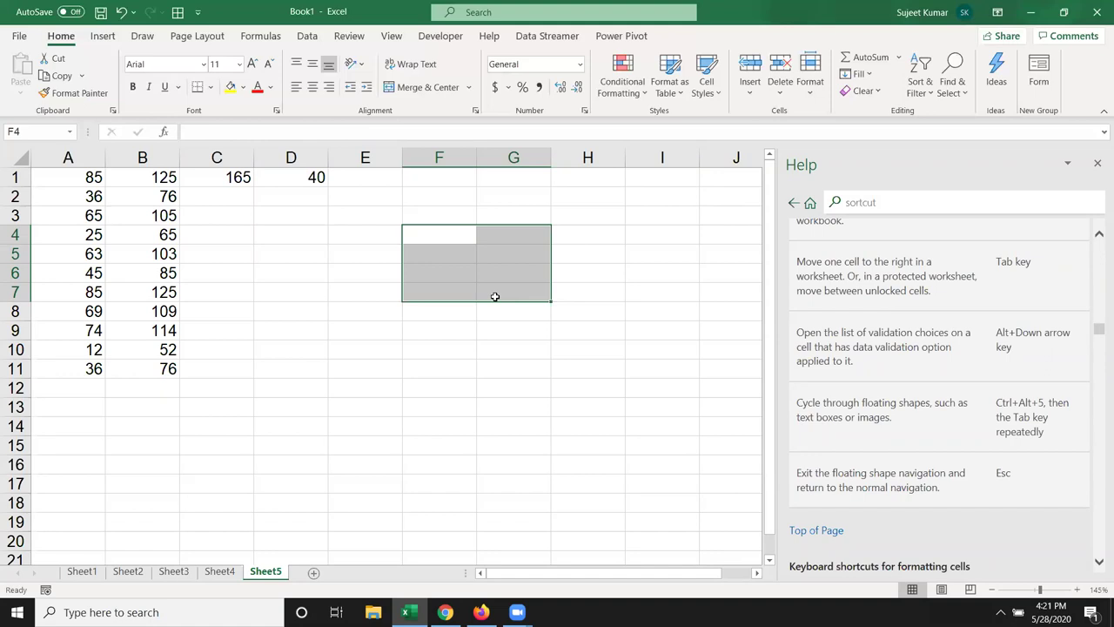
pyautogui.scroll(-2, 870, 339)
pyautogui.scroll(-3, 871, 340)
pyautogui.scroll(5, 871, 339)
pyautogui.scroll(5, 870, 340)
pyautogui.scroll(5, 871, 340)
pyautogui.scroll(1, 870, 340)
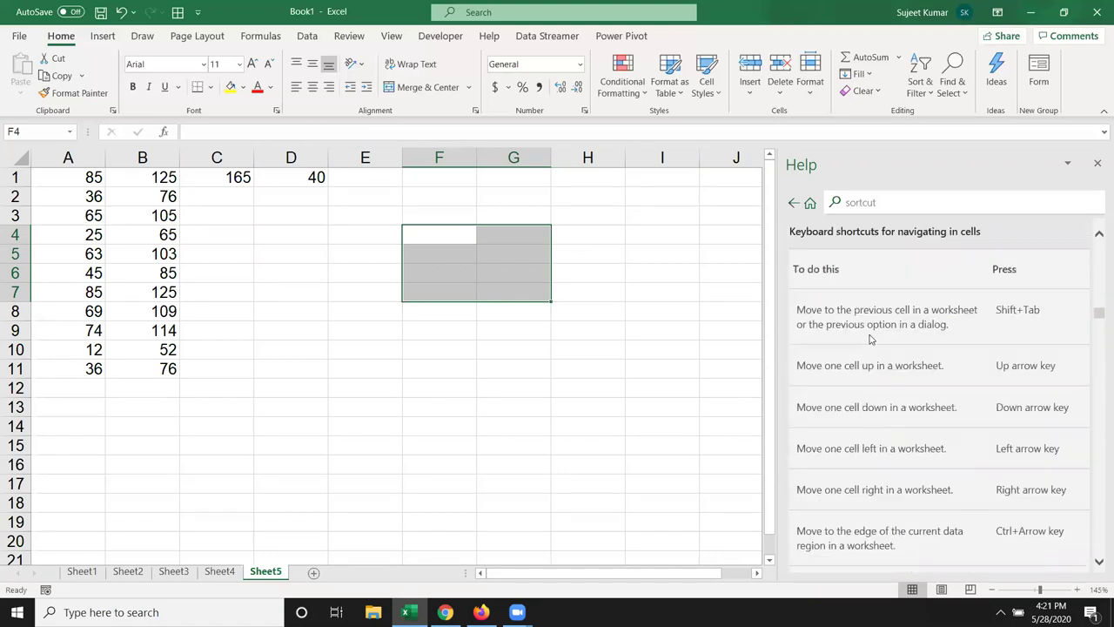
pyautogui.scroll(5, 870, 340)
pyautogui.scroll(5, 870, 339)
pyautogui.scroll(5, 870, 339)
pyautogui.scroll(5, 871, 339)
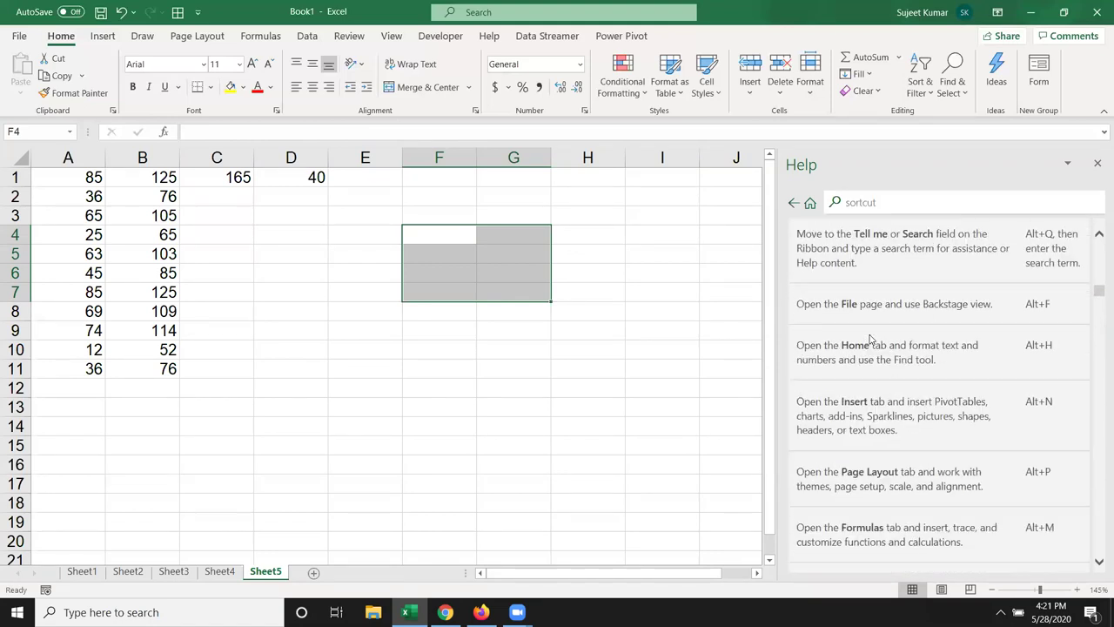
pyautogui.scroll(5, 870, 339)
pyautogui.scroll(5, 871, 339)
pyautogui.scroll(5, 871, 340)
pyautogui.scroll(5, 871, 339)
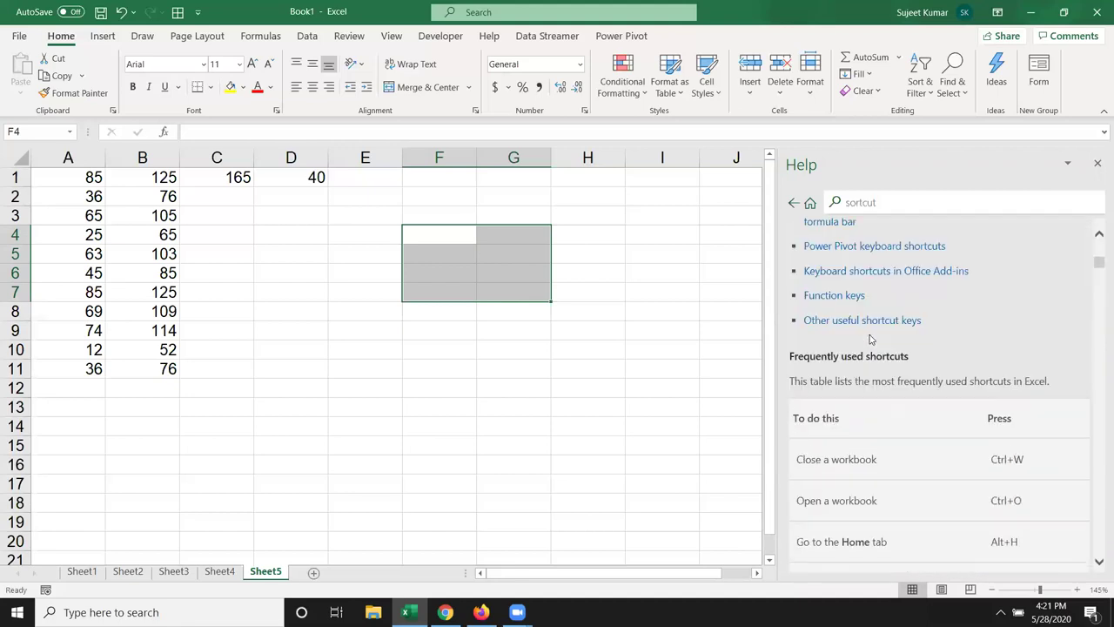
pyautogui.scroll(5, 871, 340)
pyautogui.scroll(5, 870, 340)
pyautogui.scroll(5, 871, 340)
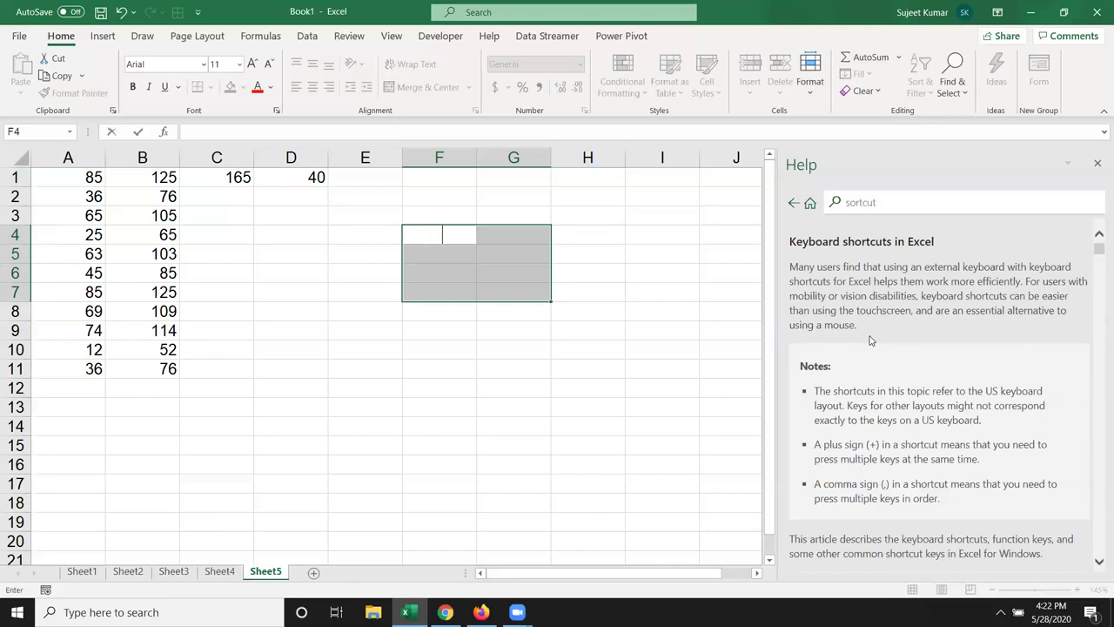
pyautogui.press('Escape')
pyautogui.press('Escape')
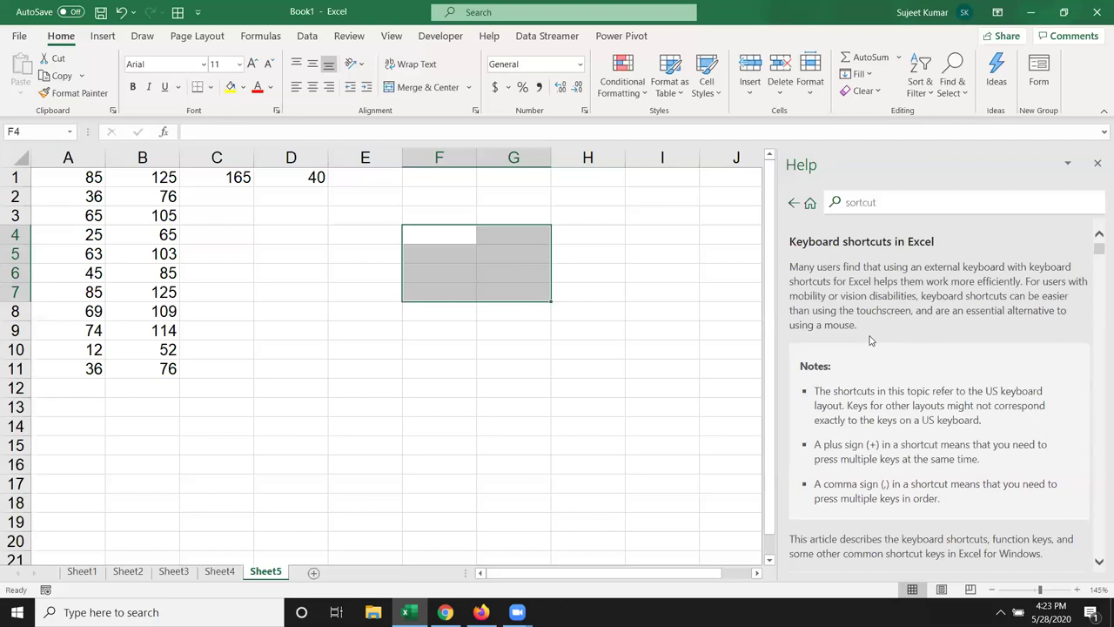
# - Select the cell block D4:F10 on Sheet5
pyautogui.click(613, 251)
pyautogui.scroll(-3, 947, 418)
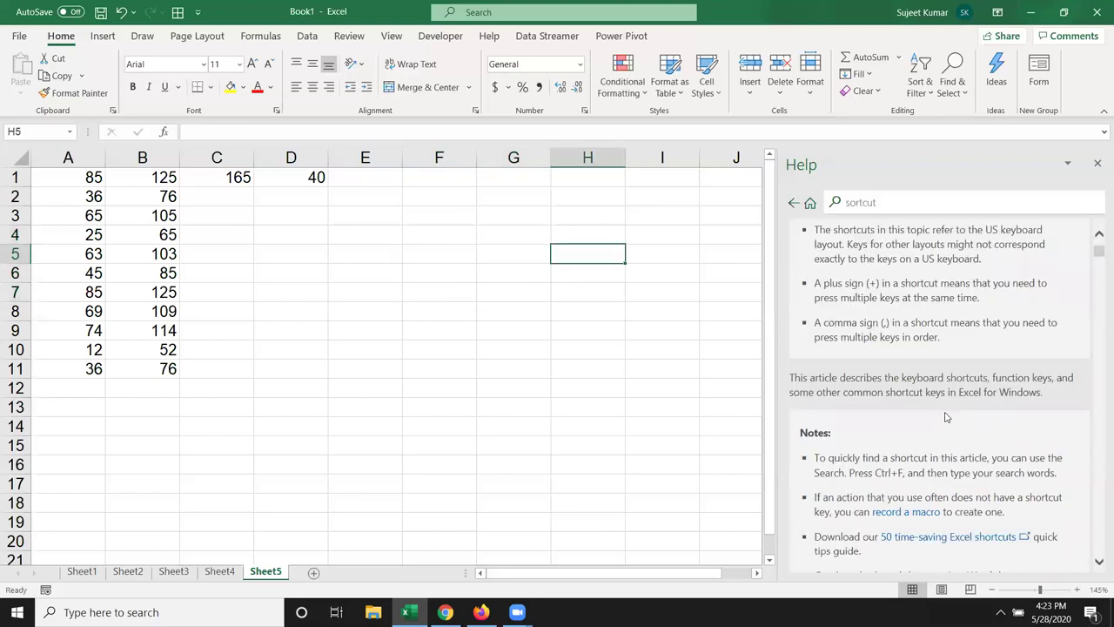
pyautogui.scroll(-2, 947, 417)
pyautogui.moveTo(315, 234); pyautogui.dragTo(414, 352)
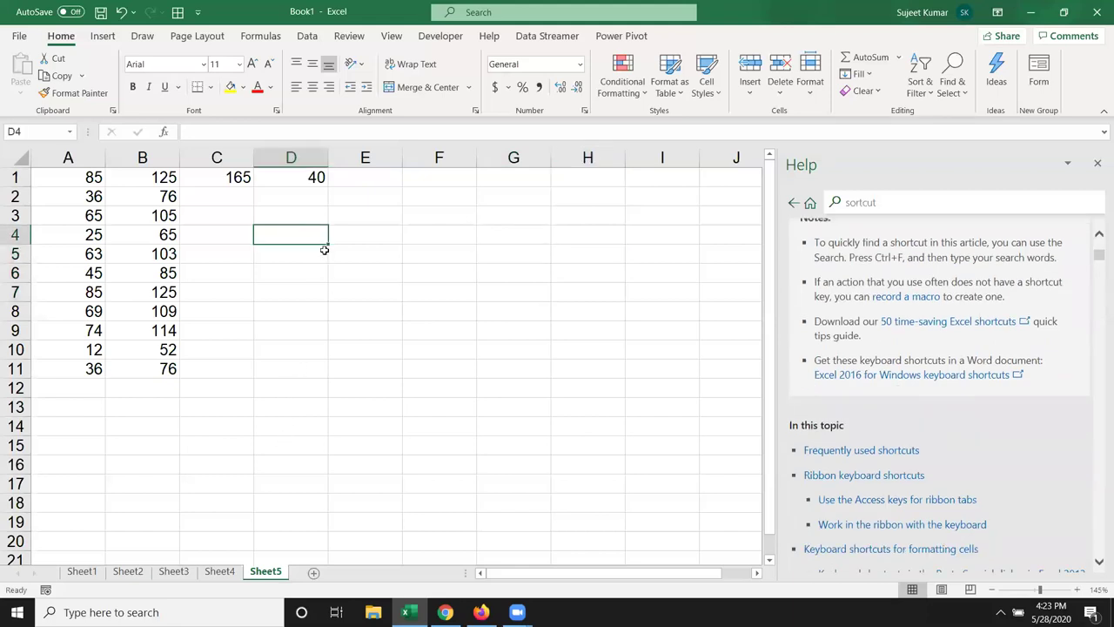
# - Browse the Borders options for D4:F10, then close the list without applying any
pyautogui.click(210, 87)
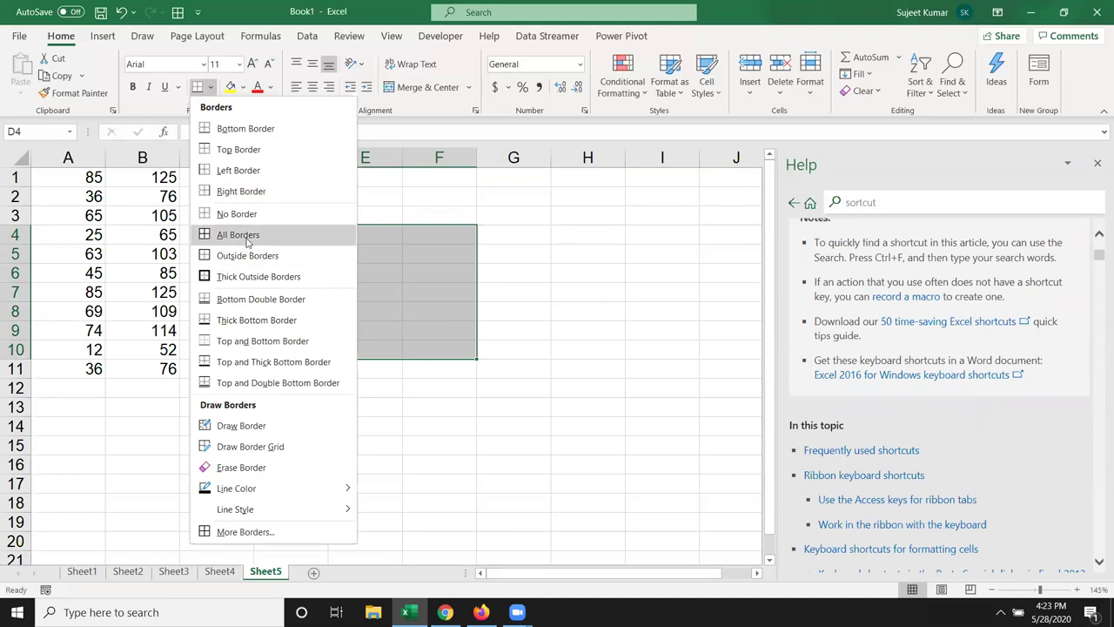
pyautogui.press('Up')
pyautogui.press('Up')
pyautogui.press('Up')
pyautogui.press('Down')
pyautogui.press('Down')
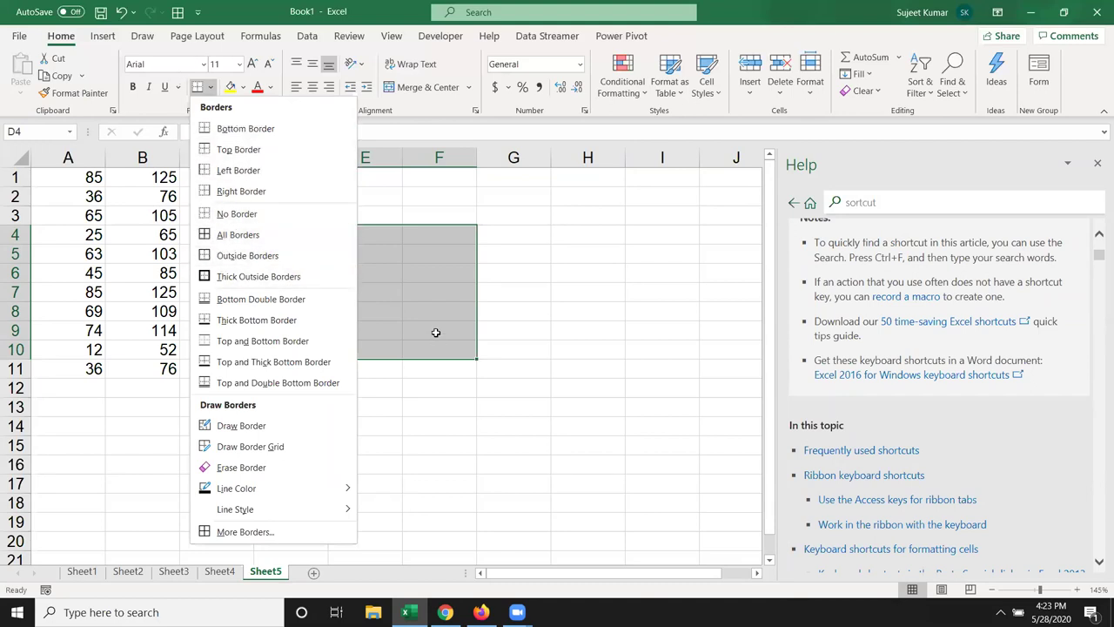
pyautogui.click(436, 332)
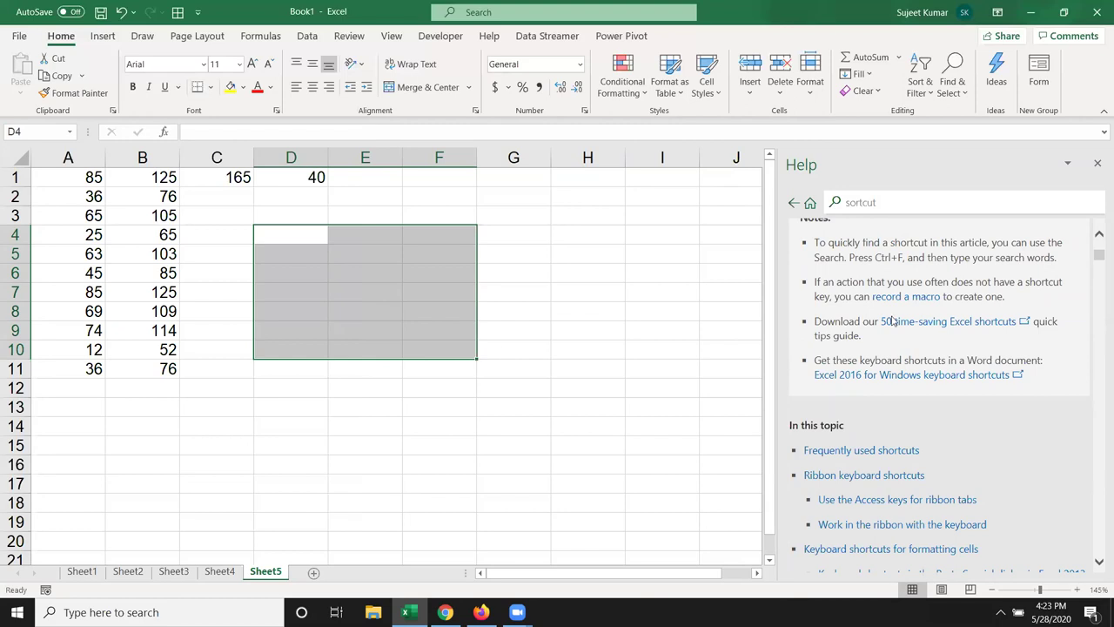
# - Scroll the Help article down to the 'Ribbon keyboard shortcuts' section
pyautogui.scroll(-5, 984, 320)
pyautogui.scroll(-5, 973, 355)
pyautogui.scroll(-5, 973, 355)
pyautogui.scroll(-5, 970, 356)
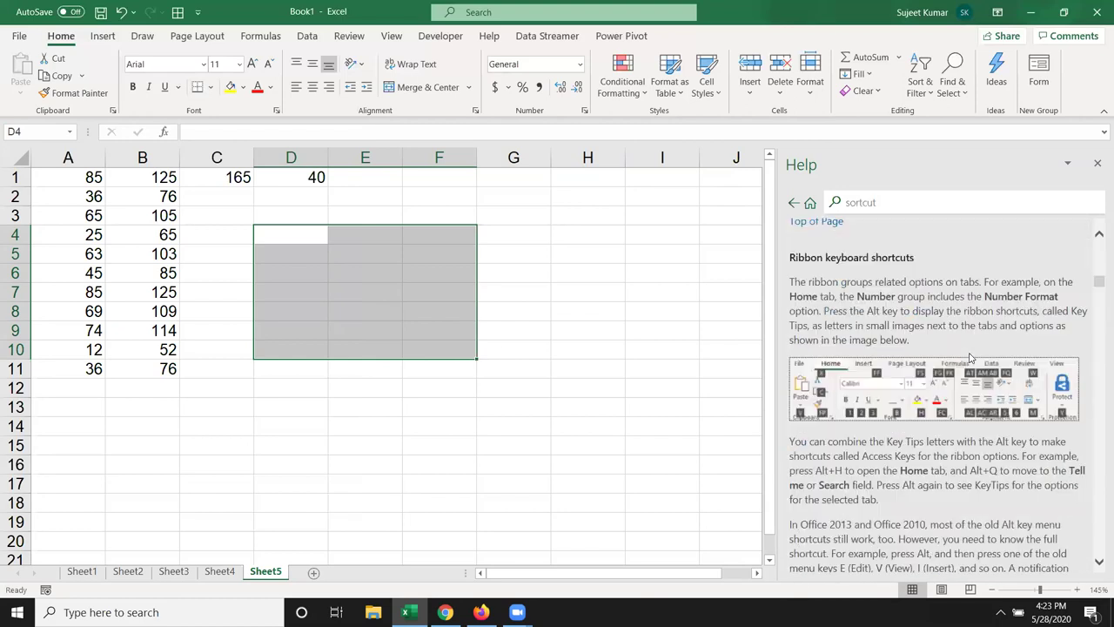
pyautogui.scroll(-3, 914, 331)
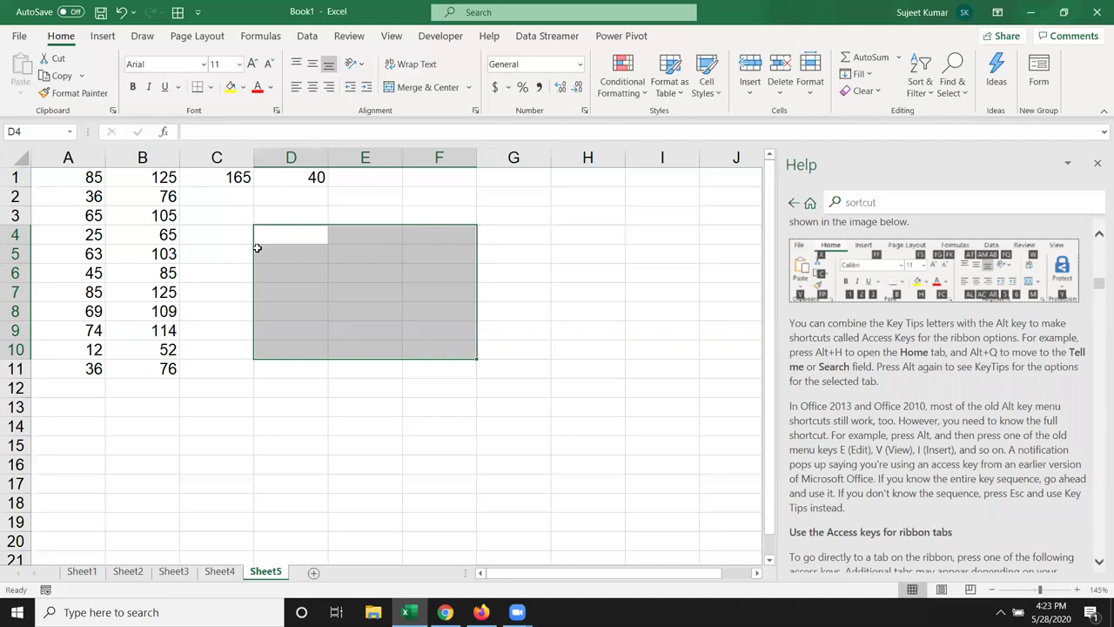
# - Apply All Borders to D4:F10 using the Alt, H, B access keys
pyautogui.press('alt')
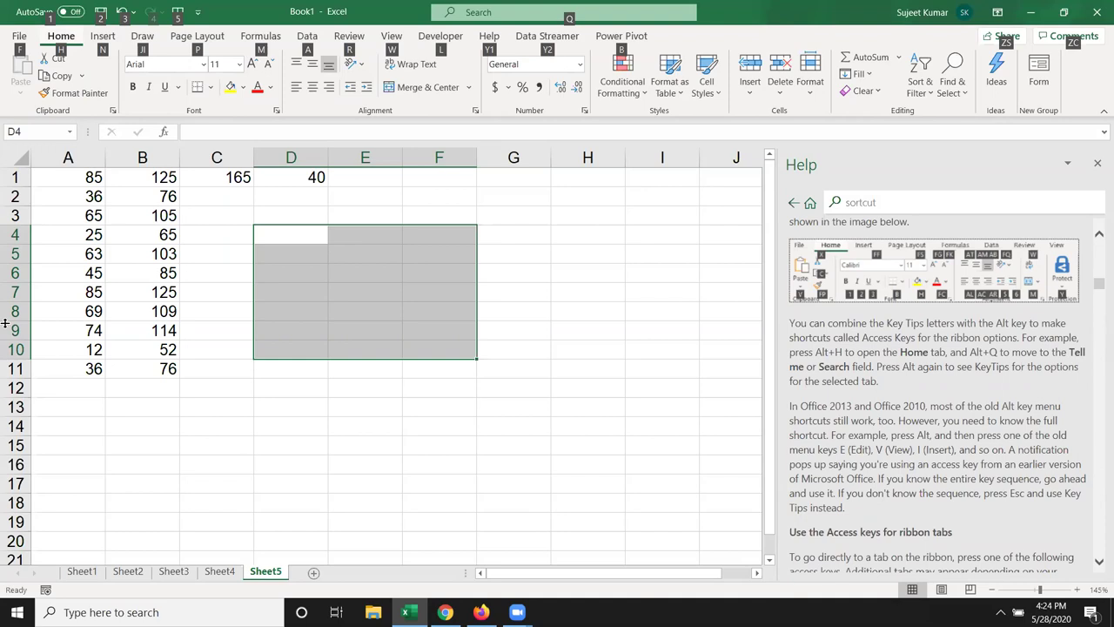
pyautogui.press('h')
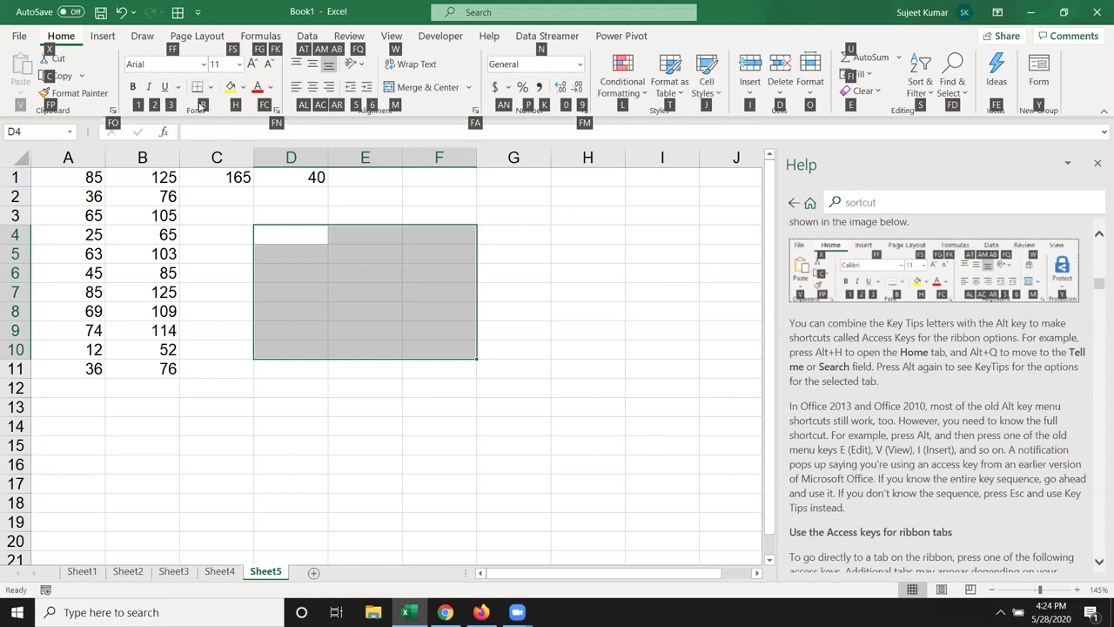
pyautogui.press('b')
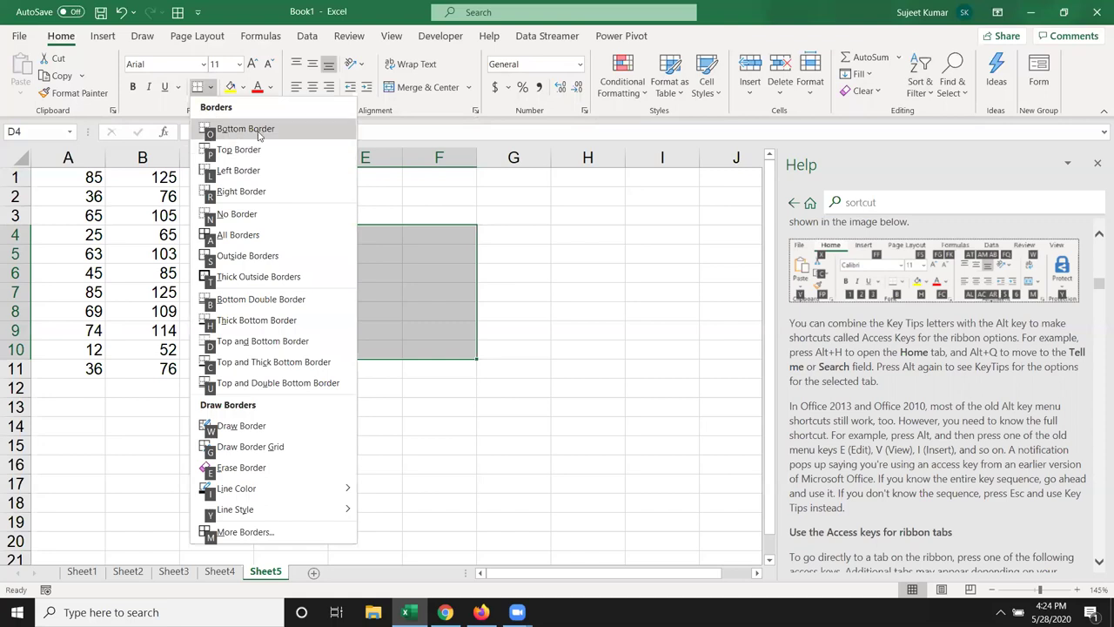
pyautogui.click(267, 238)
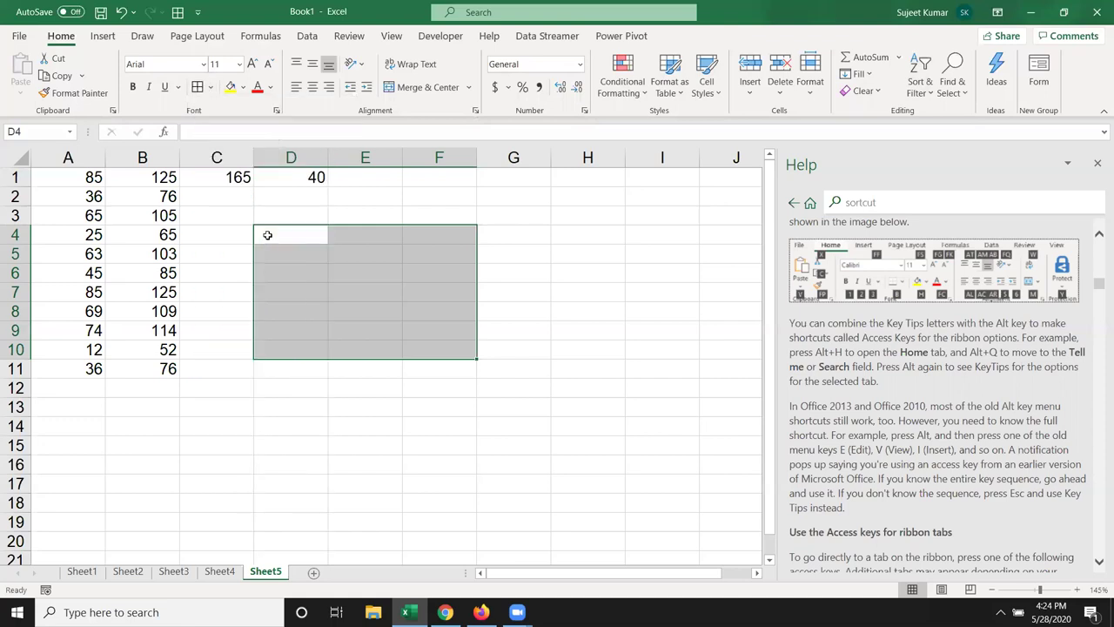
# - Select D12:H18 and give it All Borders with Alt, H, B, A
pyautogui.moveTo(287, 391); pyautogui.dragTo(552, 499)
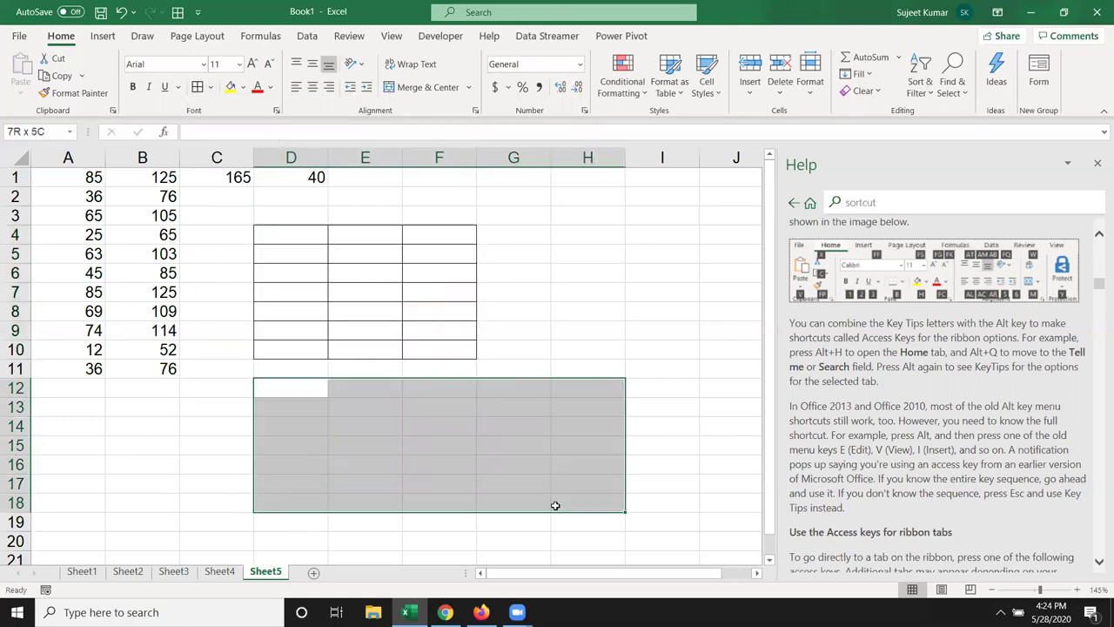
pyautogui.press('alt')
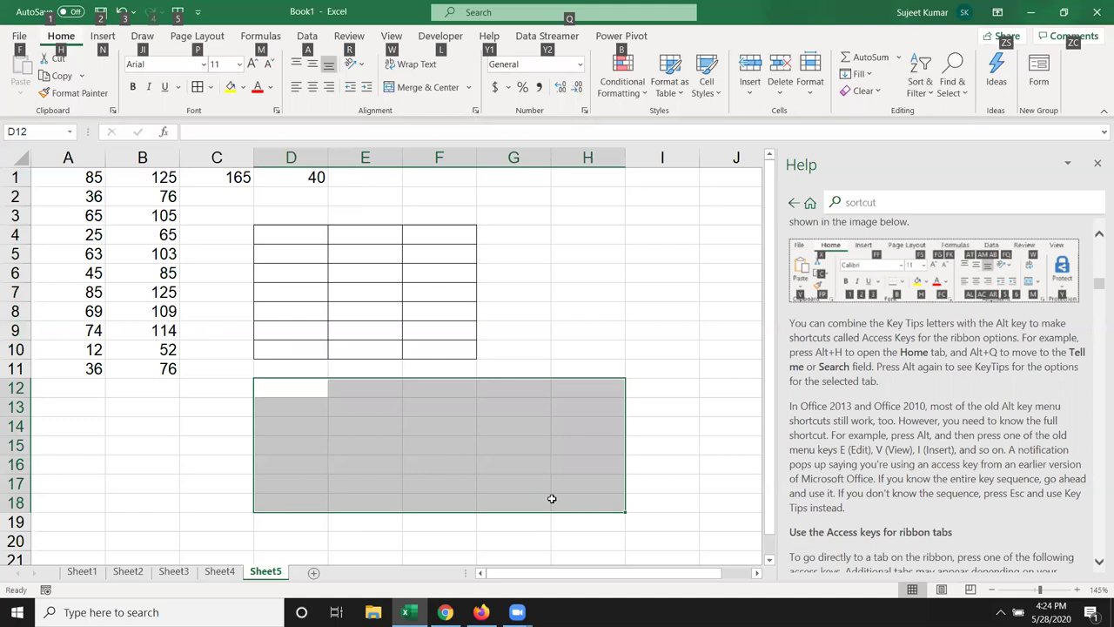
pyautogui.press('h')
pyautogui.press('b')
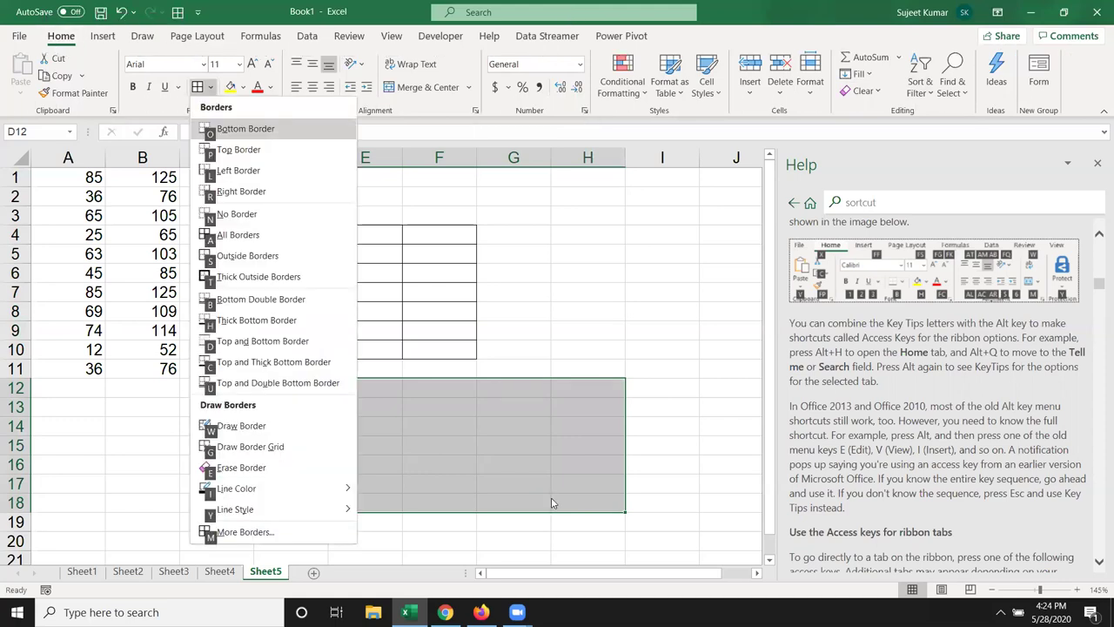
pyautogui.press('a')
# - Select A20:F26 and give it All Borders with Alt+H, B, A
pyautogui.scroll(-4, 460, 431)
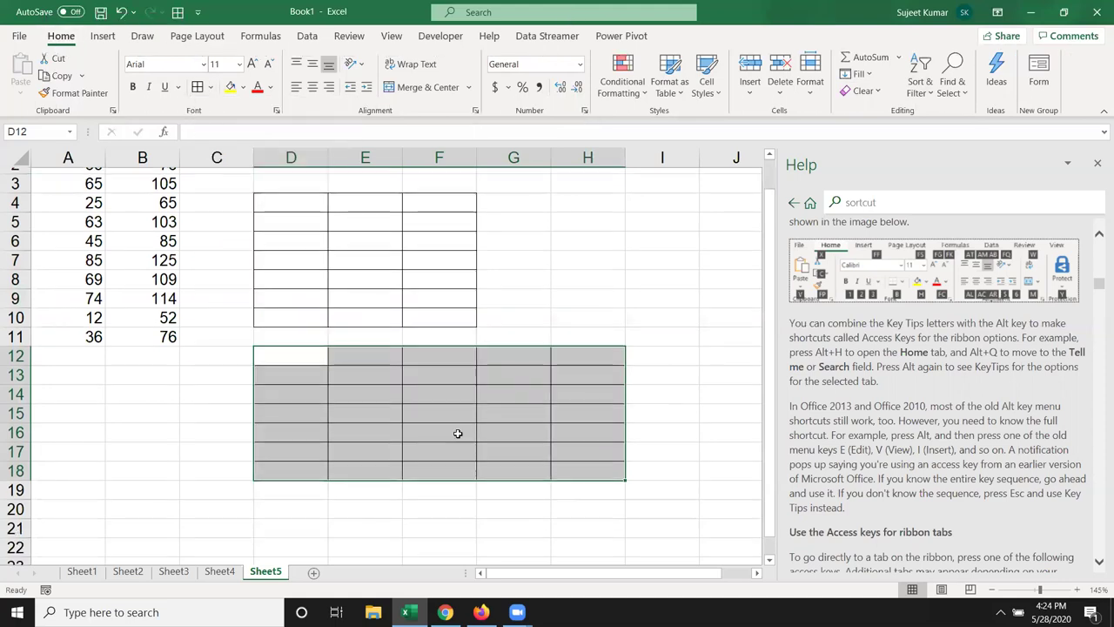
pyautogui.moveTo(87, 311); pyautogui.dragTo(413, 438)
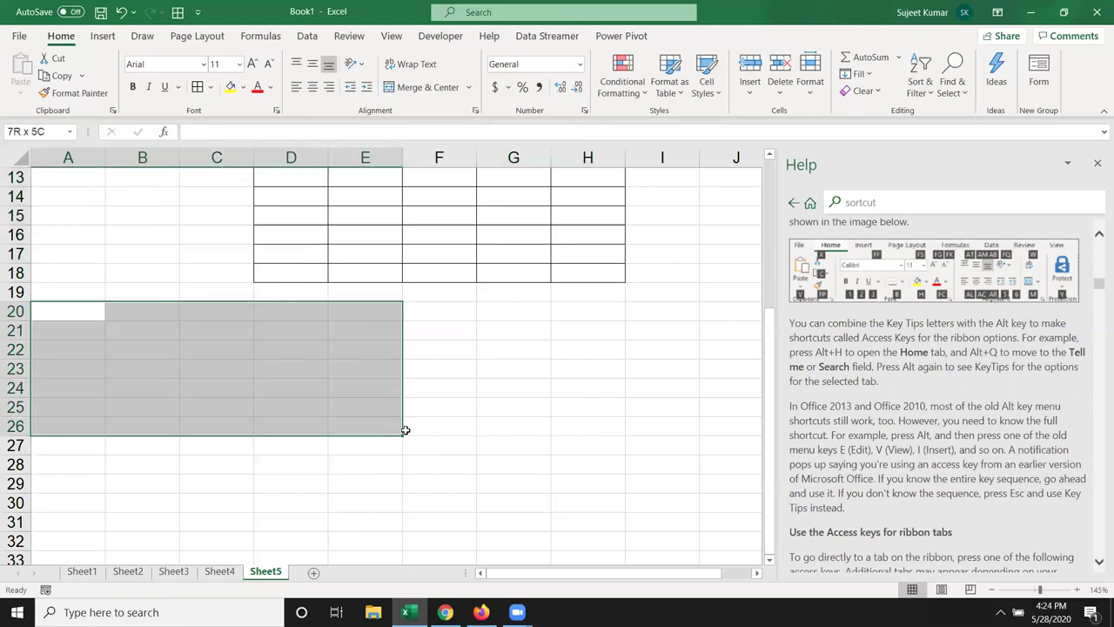
pyautogui.hotkey('alt', 'h')
pyautogui.press('b')
pyautogui.press('a')
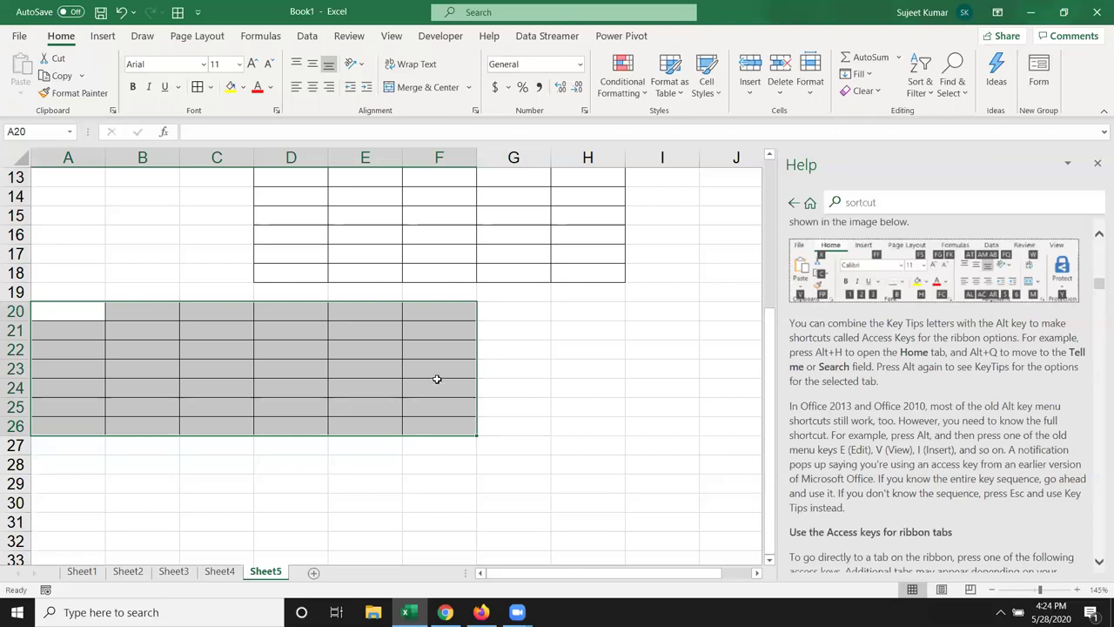
# - Deselect the bordered block by moving to cell H8, then focus the Help search field
pyautogui.scroll(3, 437, 379)
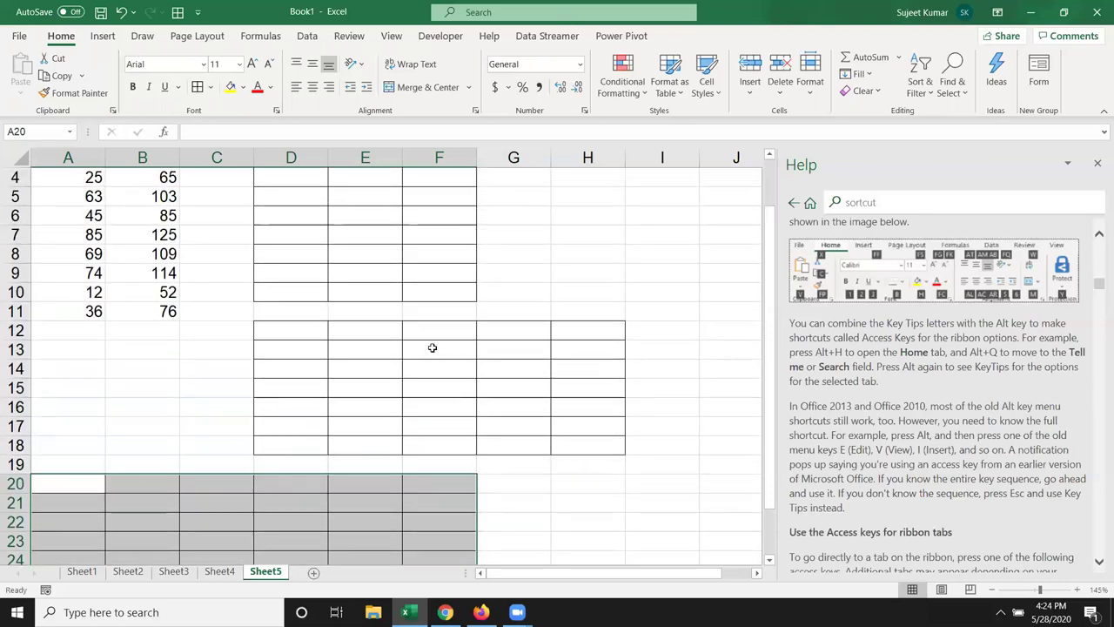
pyautogui.press('alt')
pyautogui.press('Escape')
pyautogui.click(596, 252)
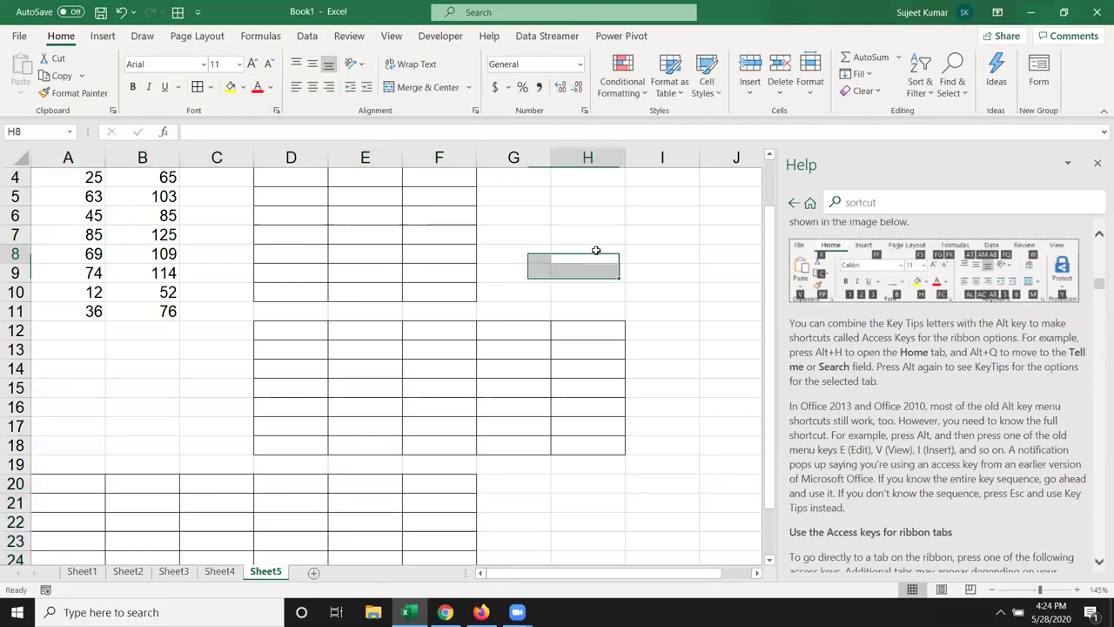
pyautogui.scroll(1, 596, 250)
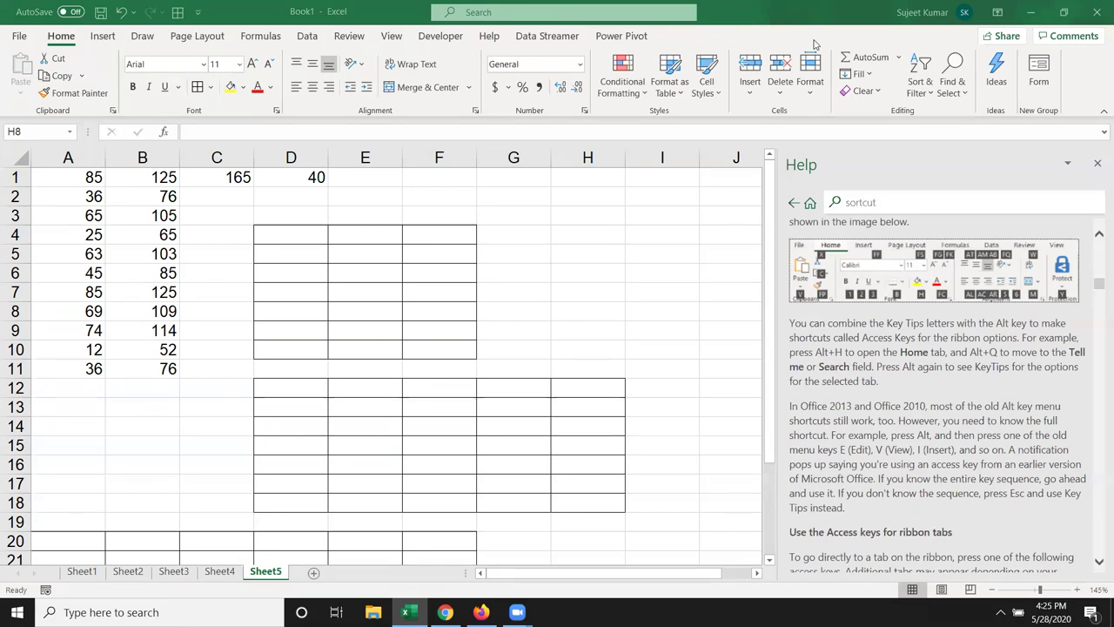
pyautogui.press('F6')
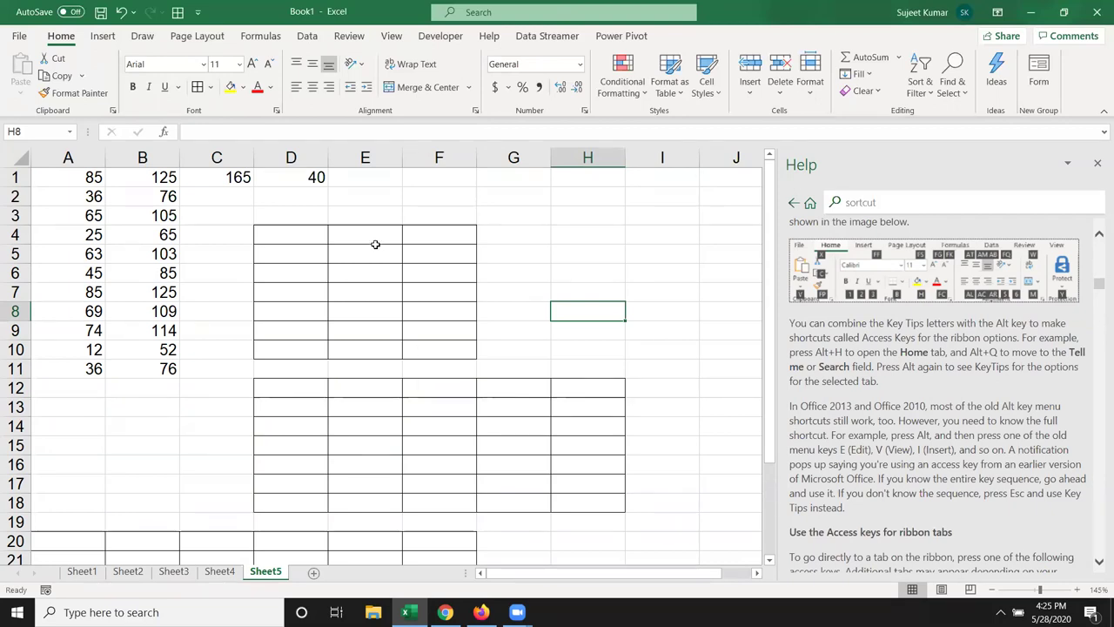
pyautogui.click(886, 202)
pyautogui.doubleClick(886, 202)
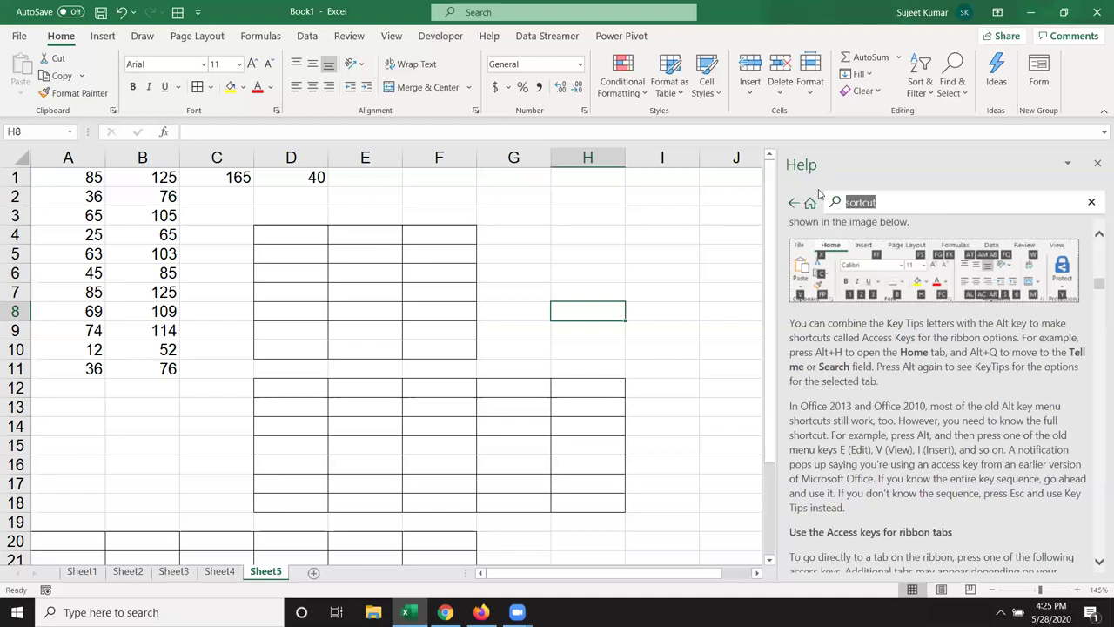
pyautogui.press('BackSpace')
pyautogui.write('i')
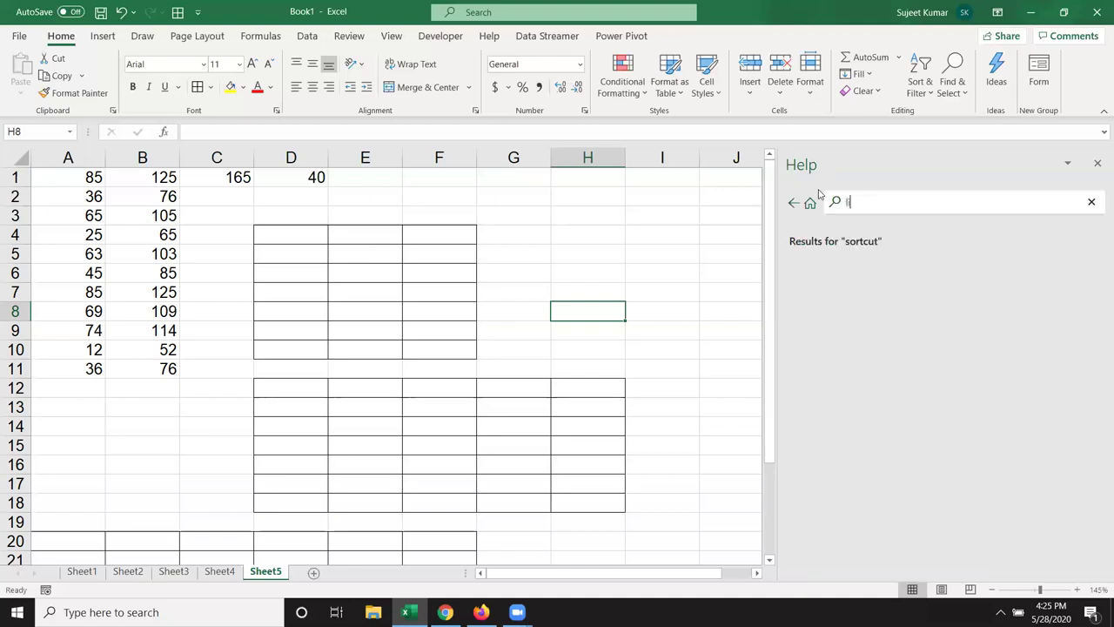
pyautogui.write('i')
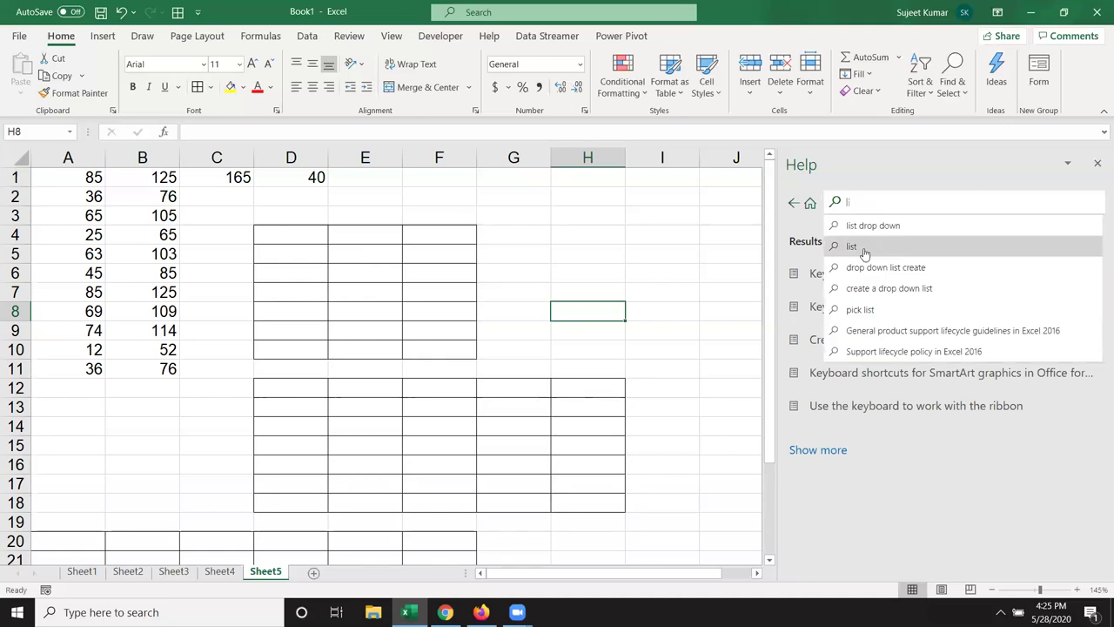
pyautogui.click(873, 206)
pyautogui.write('m')
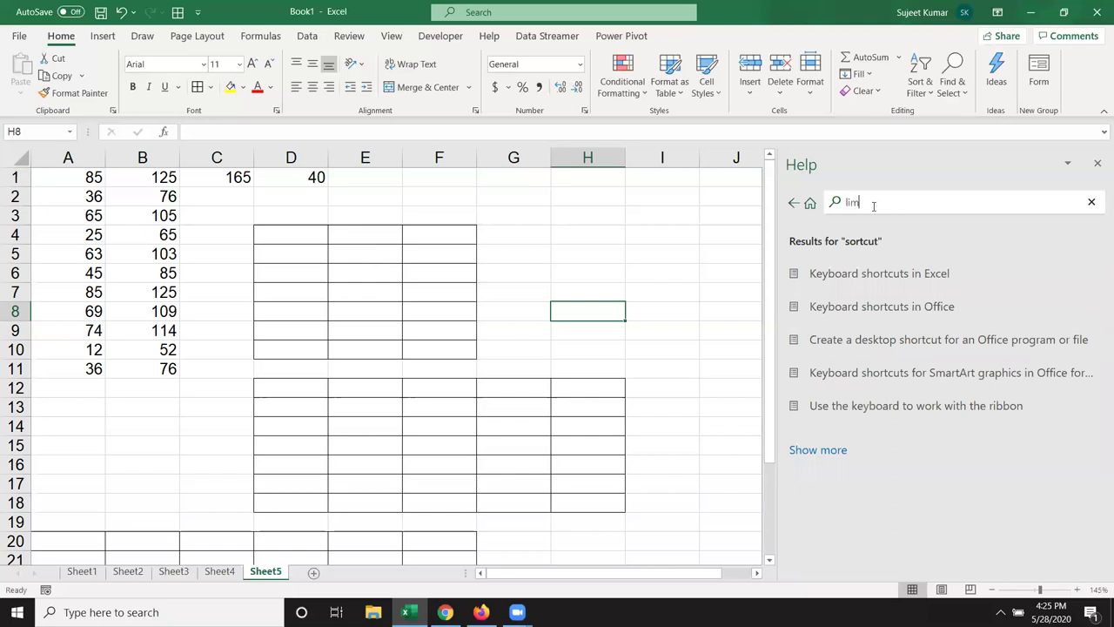
pyautogui.write('i')
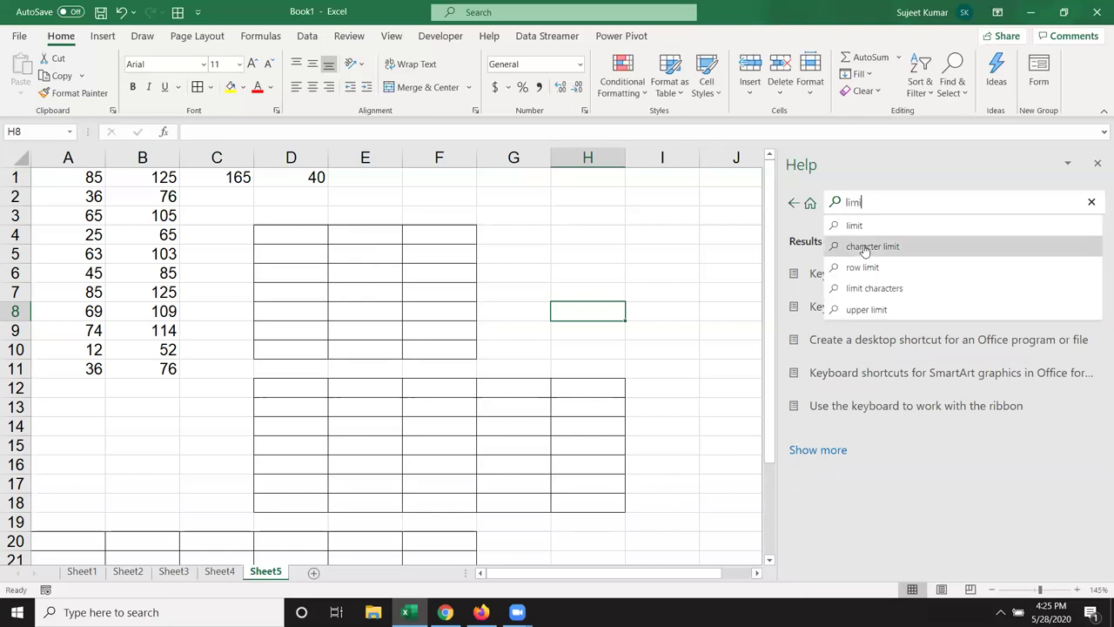
pyautogui.click(866, 227)
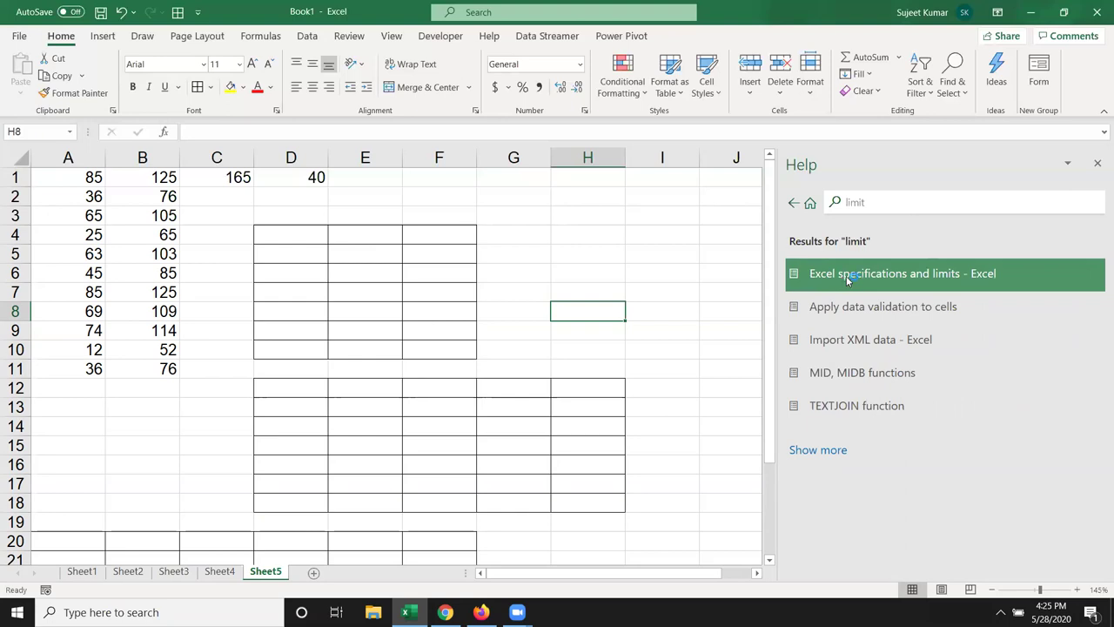
pyautogui.click(843, 277)
pyautogui.scroll(-1, 898, 378)
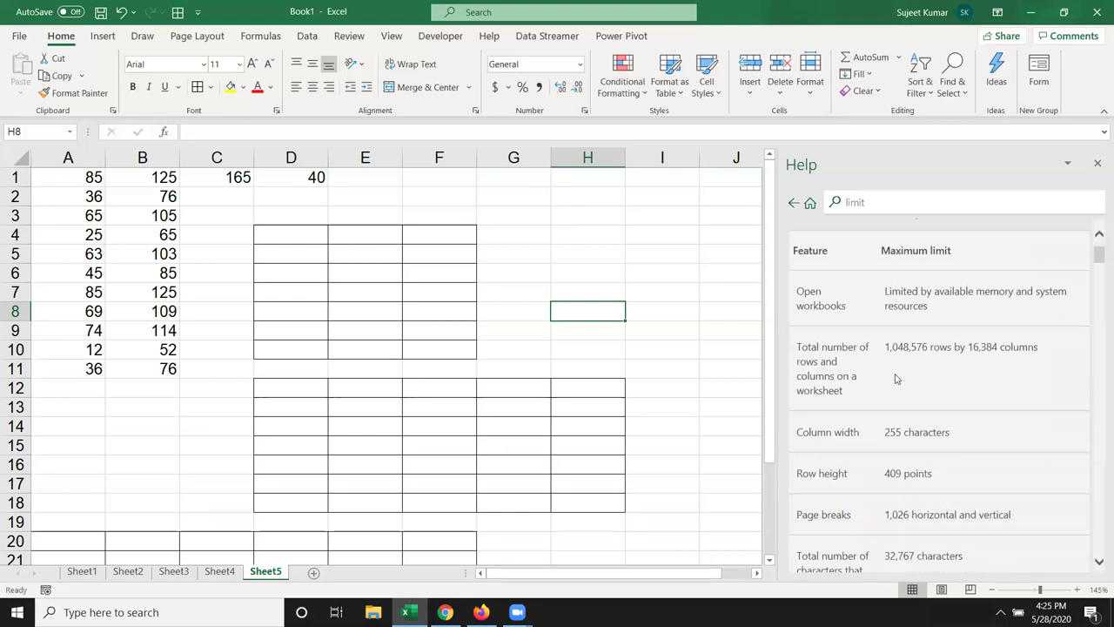
pyautogui.moveTo(847, 314); pyautogui.dragTo(795, 291)
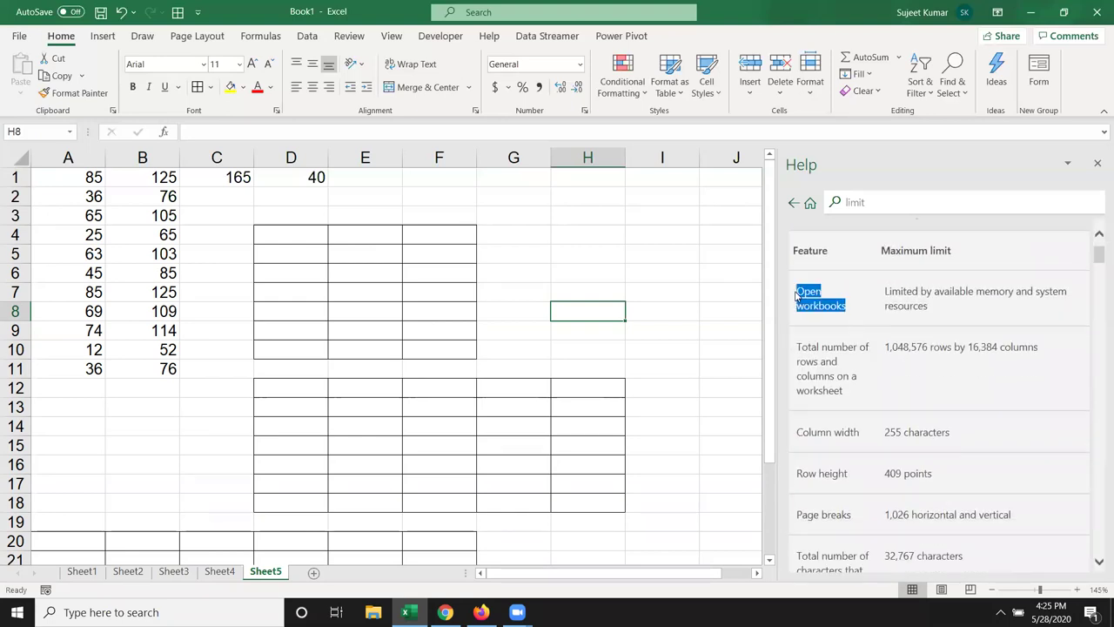
pyautogui.moveTo(844, 392); pyautogui.dragTo(795, 347)
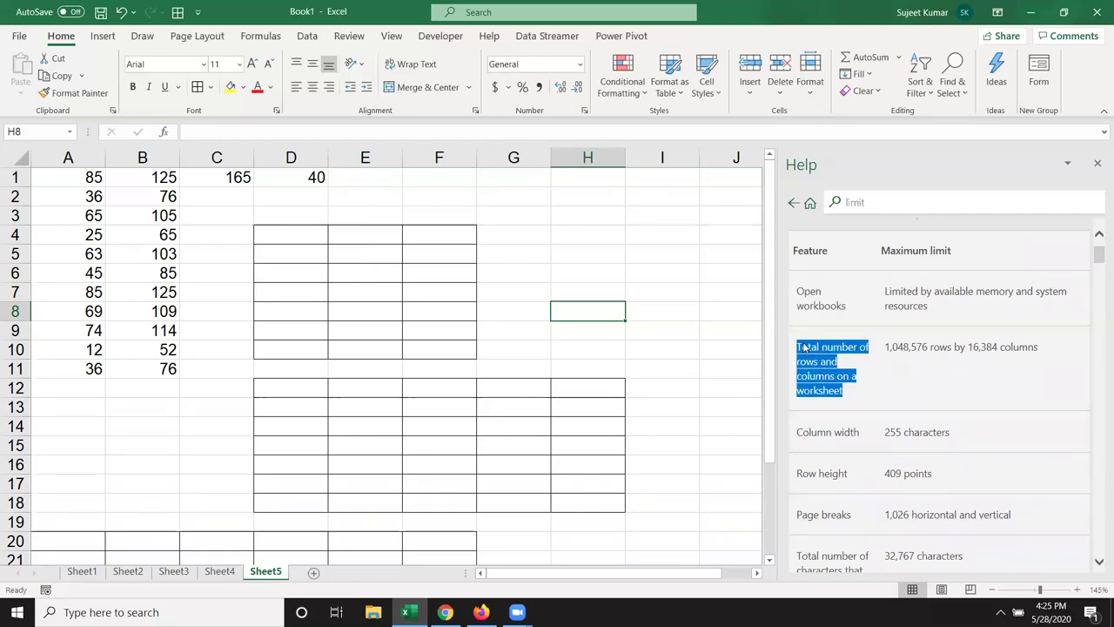
pyautogui.click(843, 431)
pyautogui.doubleClick(844, 432)
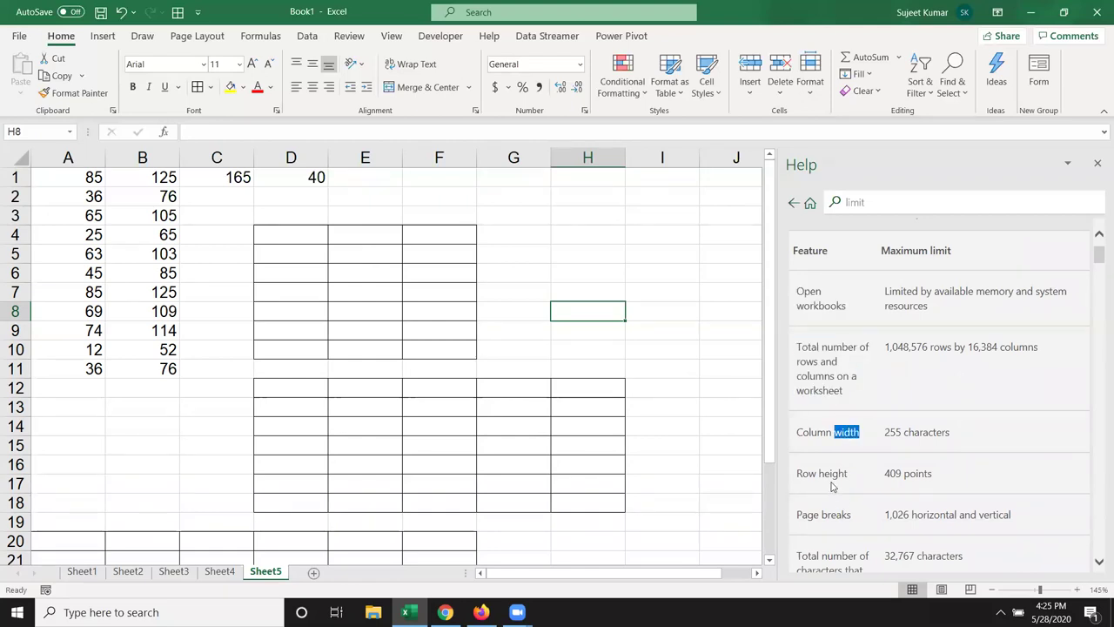
pyautogui.doubleClick(834, 477)
pyautogui.doubleClick(840, 514)
pyautogui.scroll(-2, 836, 505)
pyautogui.tripleClick(823, 481)
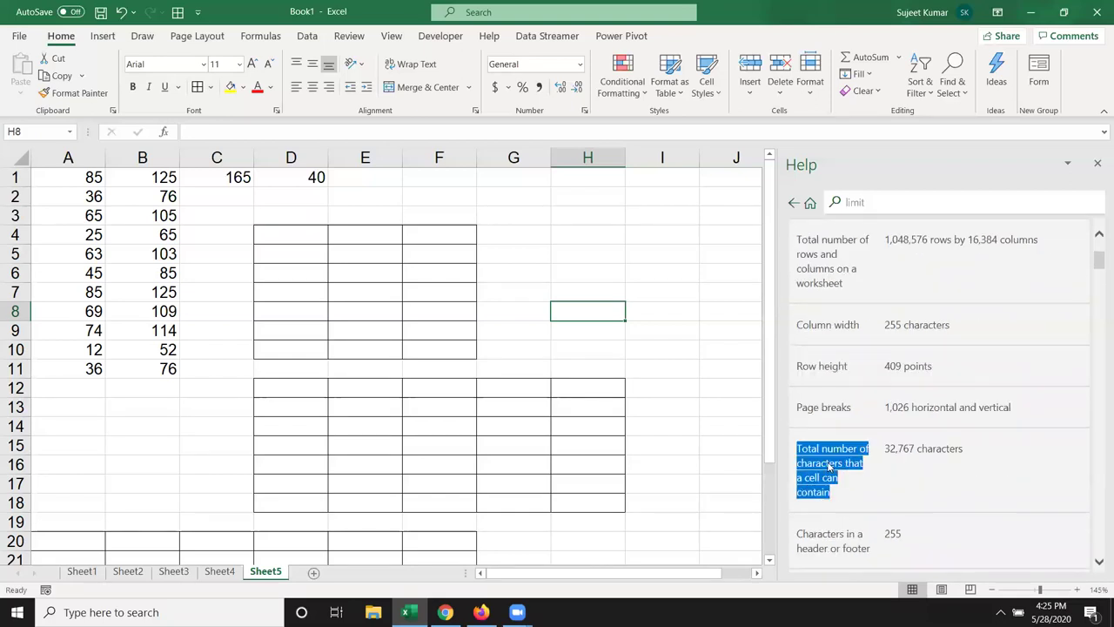
pyautogui.scroll(-2, 827, 444)
pyautogui.tripleClick(827, 435)
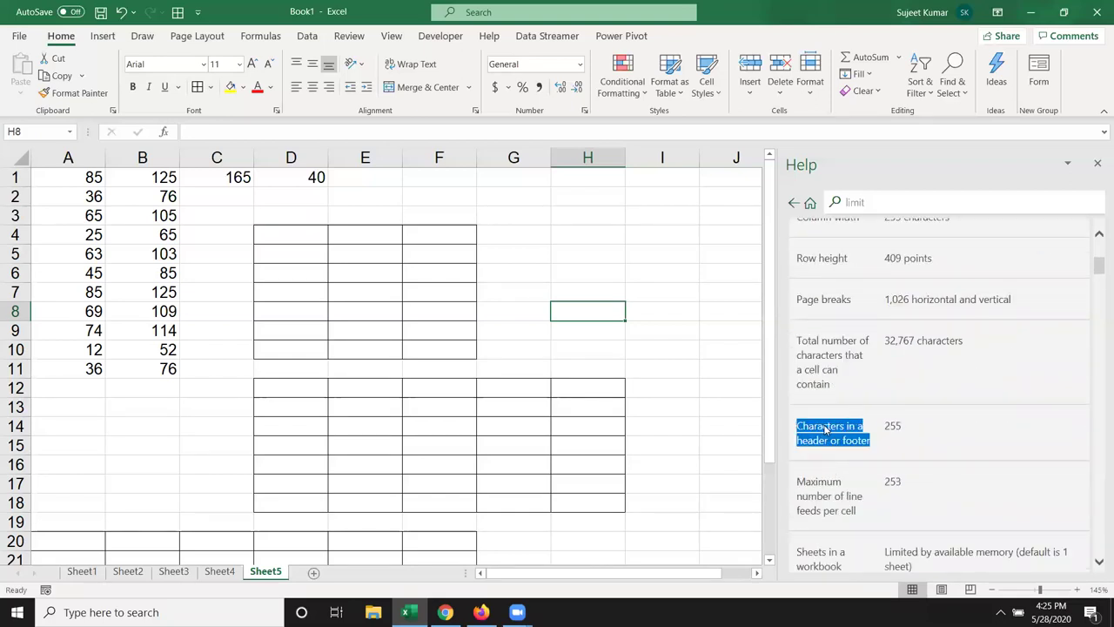
pyautogui.doubleClick(829, 481)
pyautogui.tripleClick(829, 482)
pyautogui.scroll(-2, 829, 482)
pyautogui.scroll(-3, 829, 488)
pyautogui.scroll(-4, 828, 493)
pyautogui.scroll(-5, 819, 487)
pyautogui.scroll(6, 828, 487)
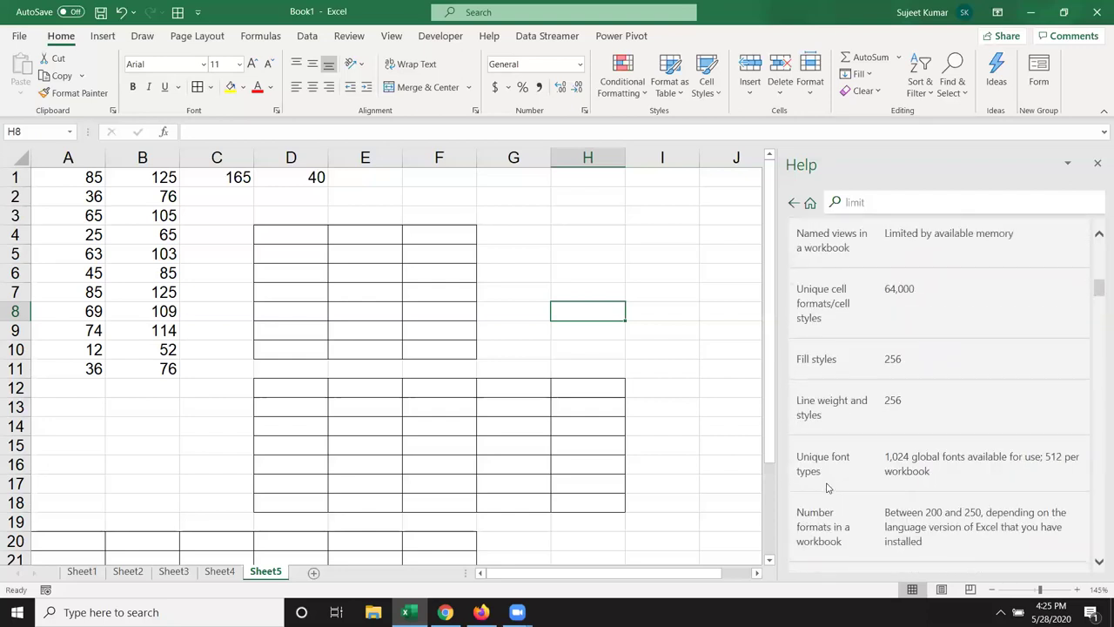
pyautogui.scroll(3, 828, 487)
pyautogui.scroll(2, 828, 487)
pyautogui.scroll(2, 828, 488)
pyautogui.scroll(3, 828, 488)
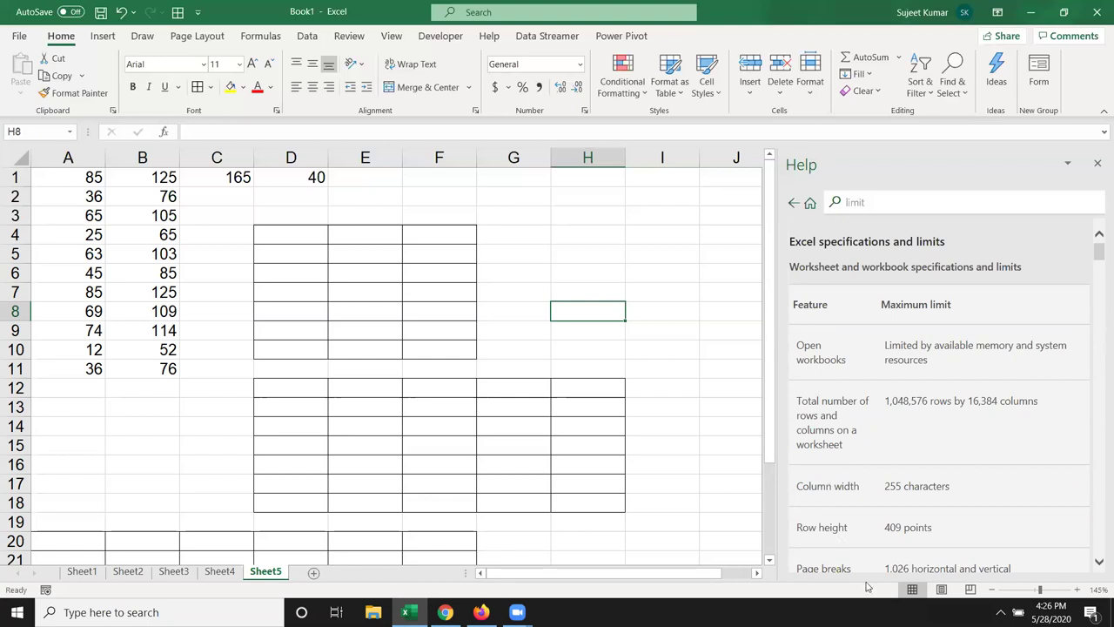
pyautogui.scroll(-3, 844, 523)
# - Widen column D on Sheet5 to roughly triple its former width
pyautogui.moveTo(796, 325); pyautogui.dragTo(860, 325)
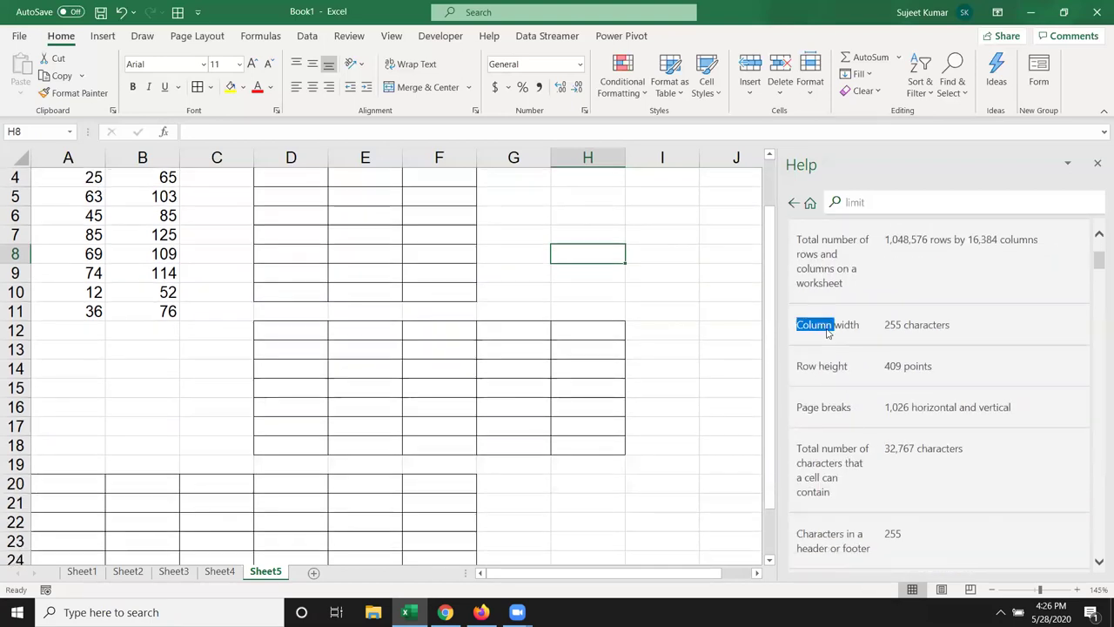
pyautogui.click(322, 201)
pyautogui.moveTo(329, 162); pyautogui.dragTo(473, 164)
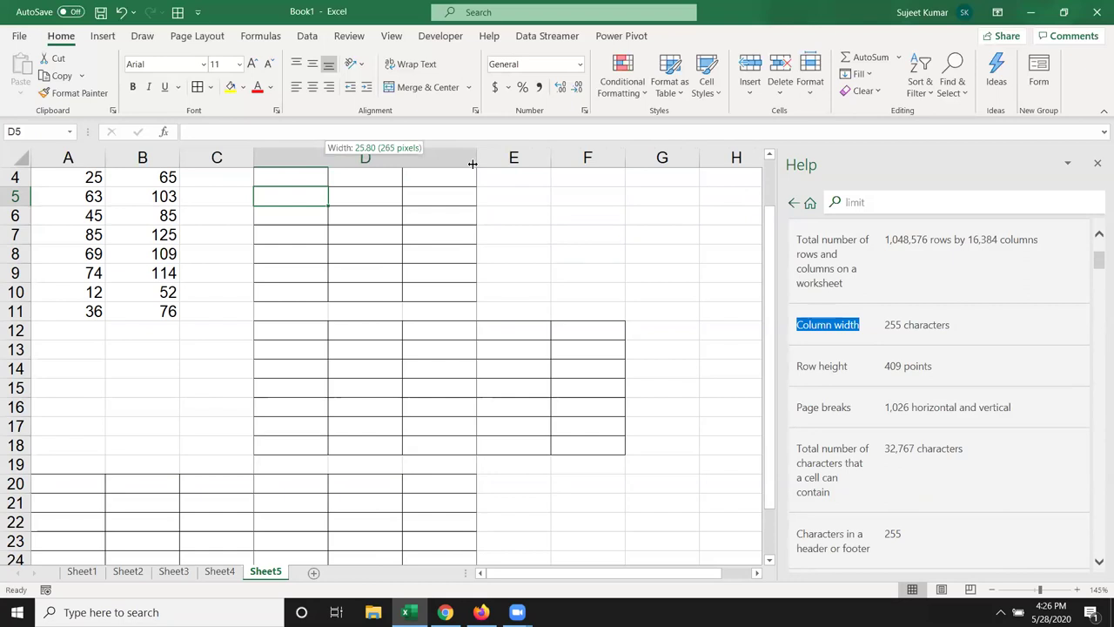
pyautogui.moveTo(473, 164)
pyautogui.mouseDown()
pyautogui.moveTo(488, 175)
pyautogui.moveTo(475, 171)
pyautogui.mouseUp()
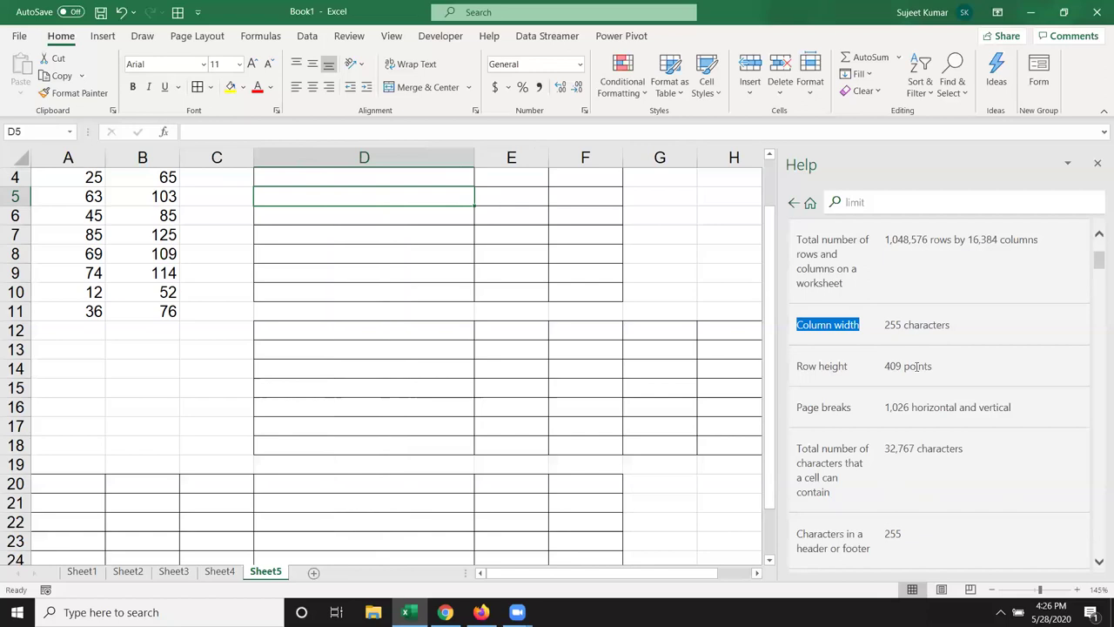
# - Highlight the 255-character column width limit in the specifications Help article
pyautogui.click(888, 329)
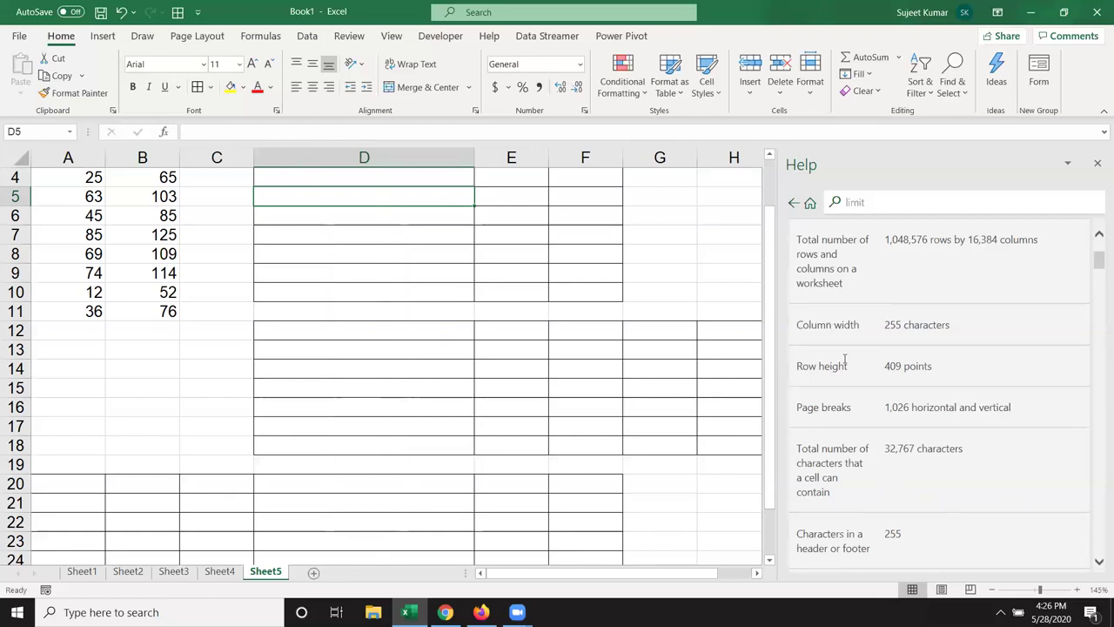
pyautogui.doubleClick(894, 327)
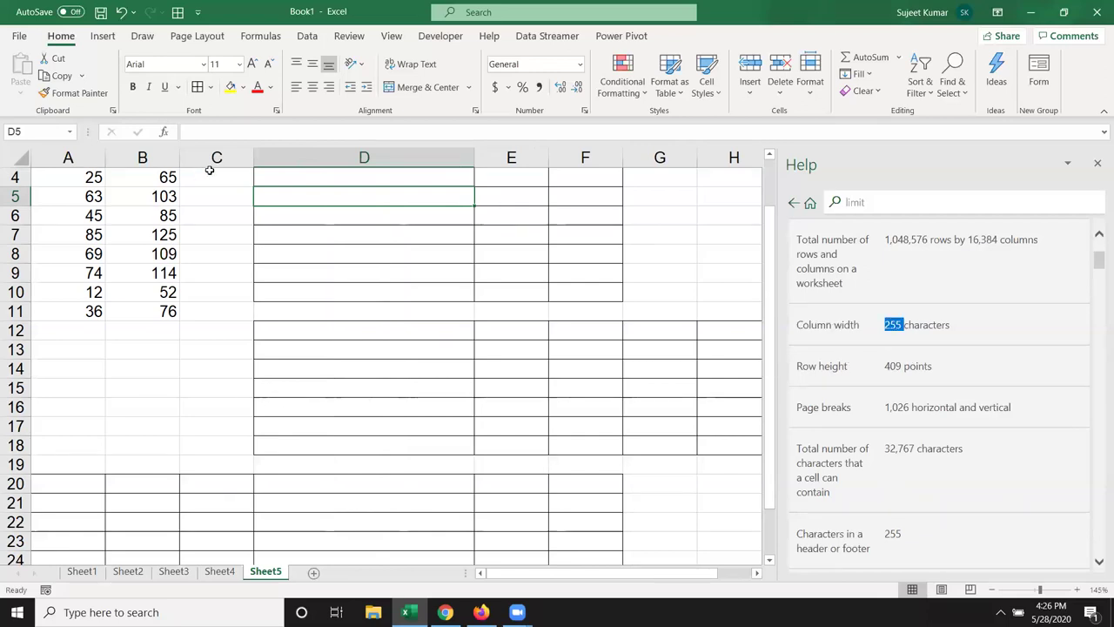
pyautogui.click(293, 179)
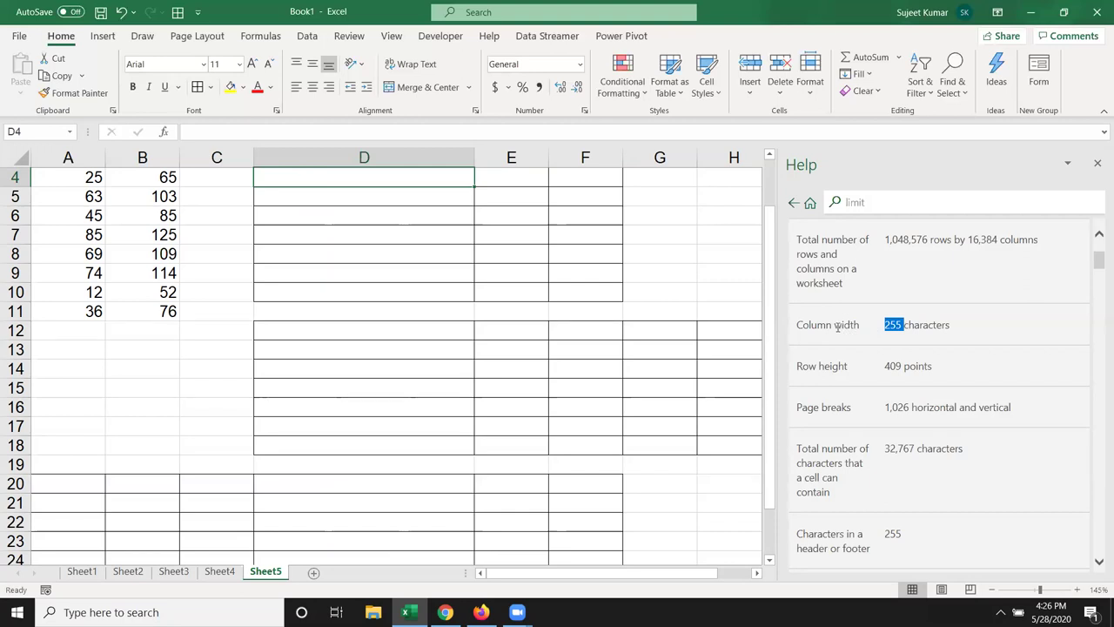
pyautogui.moveTo(814, 301); pyautogui.dragTo(849, 367)
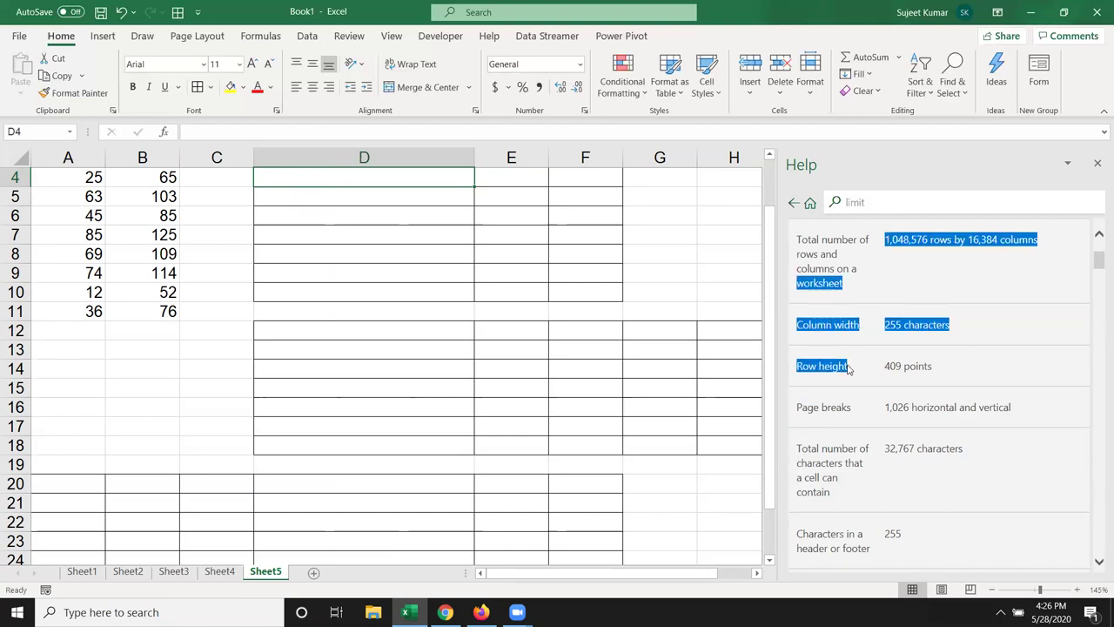
pyautogui.doubleClick(893, 332)
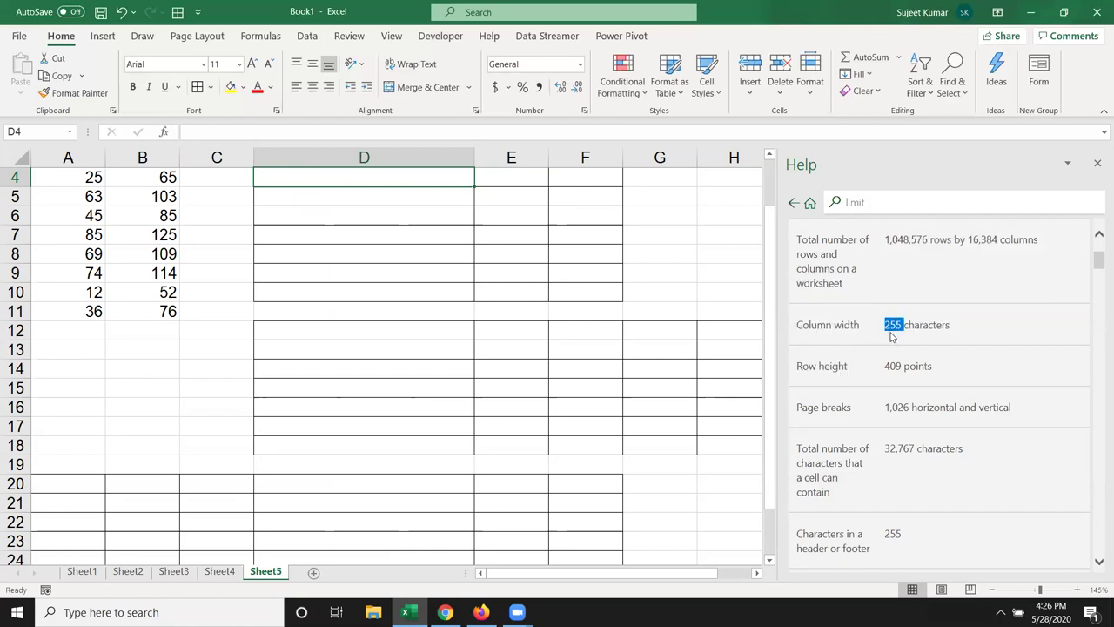
pyautogui.scroll(-3, 892, 333)
pyautogui.click(338, 335)
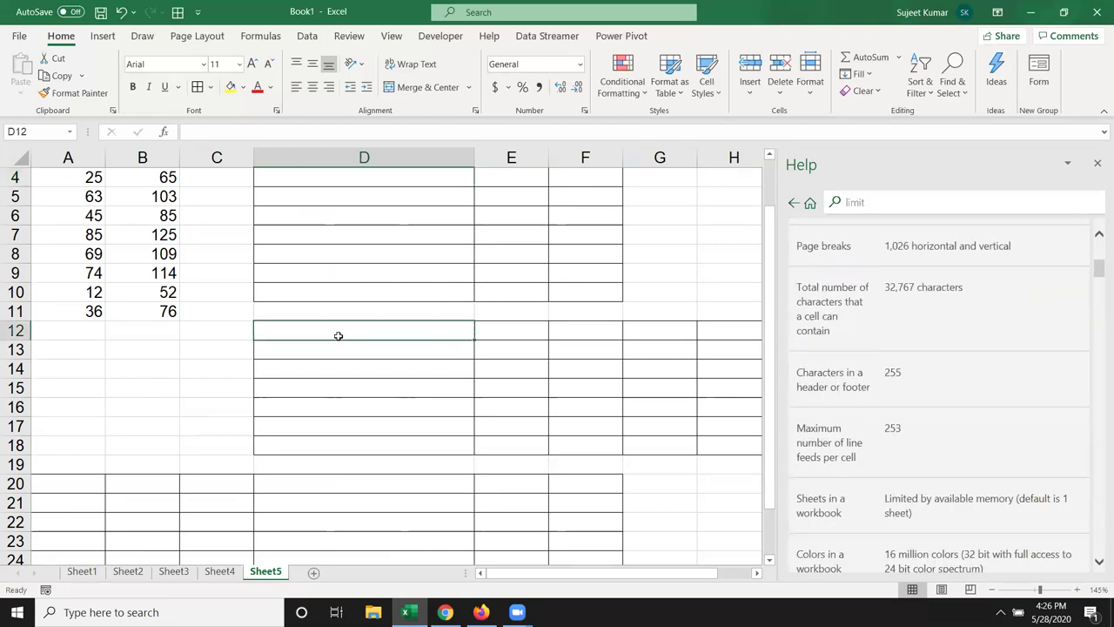
pyautogui.write('=sum')
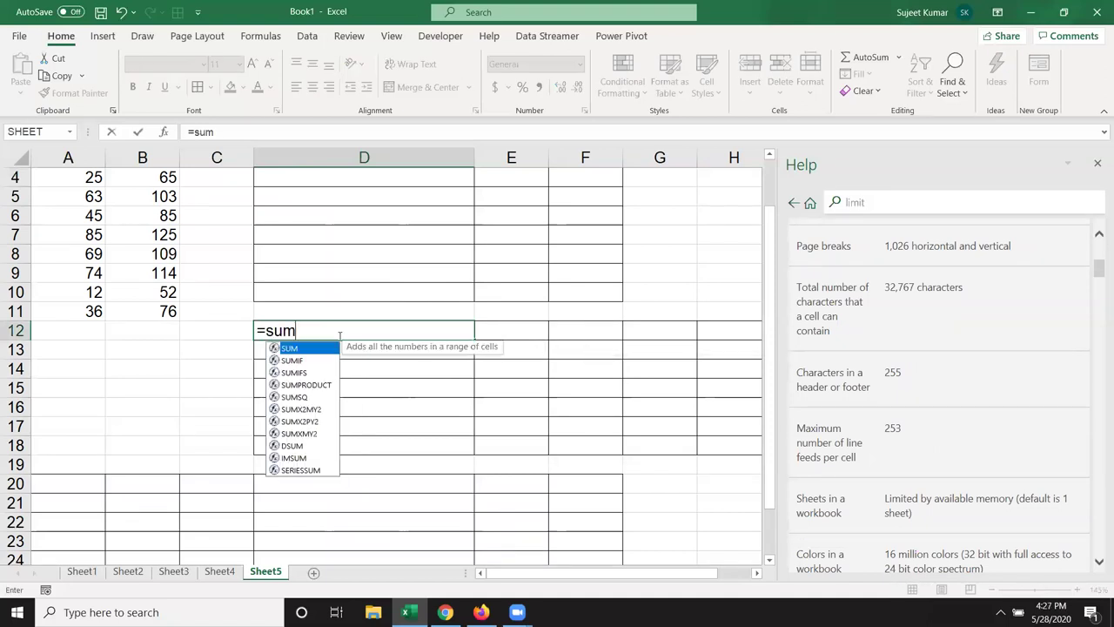
pyautogui.press('Down')
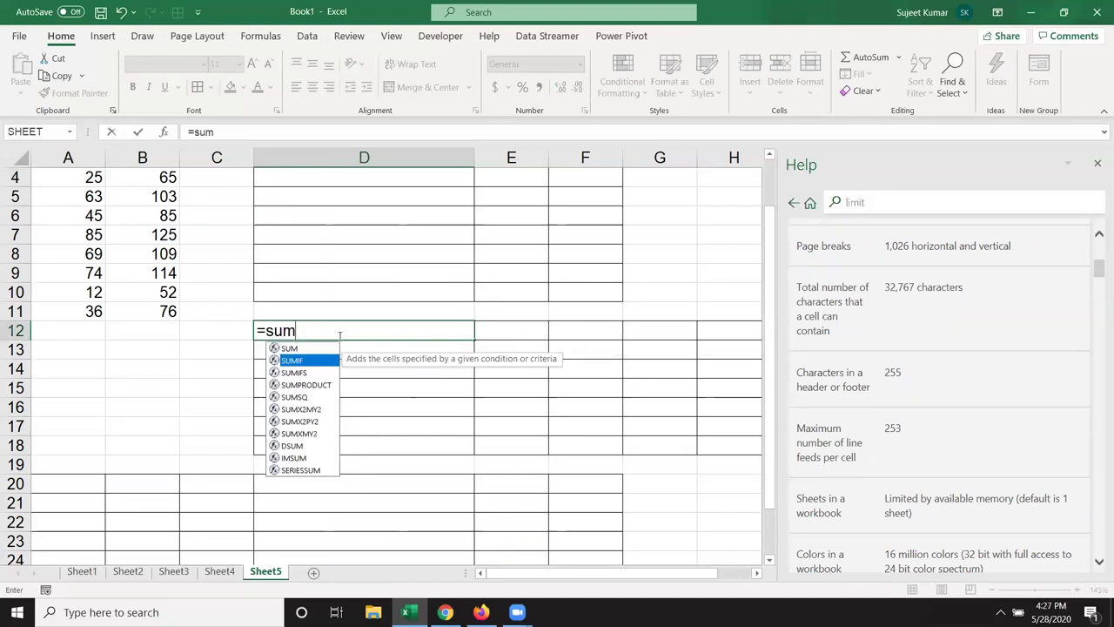
pyautogui.press('Down')
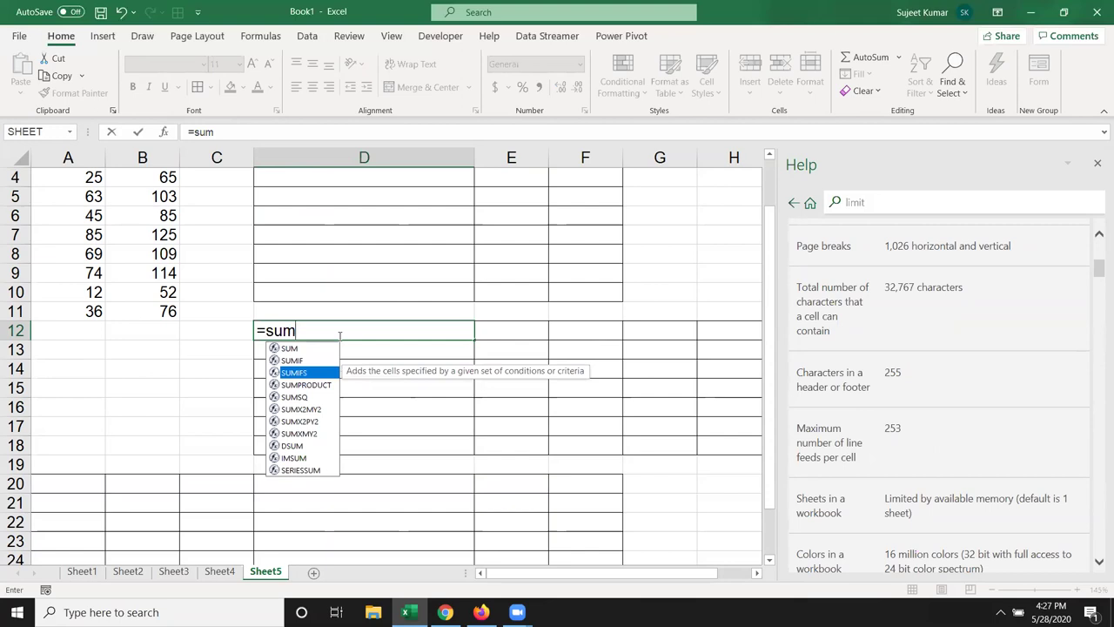
pyautogui.press('Up')
pyautogui.press('Up')
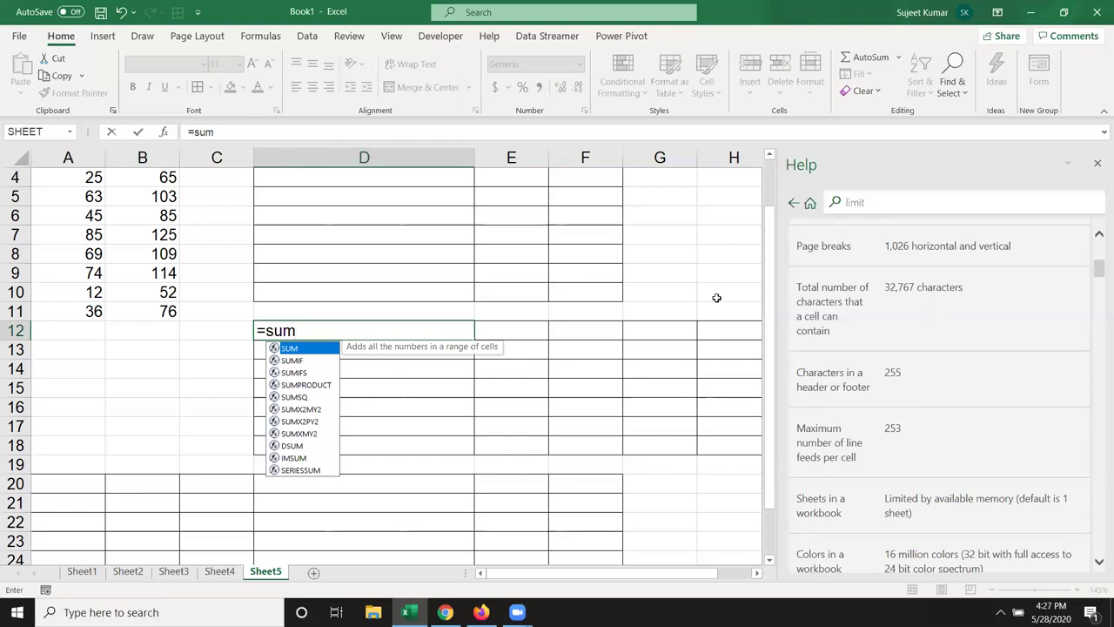
pyautogui.moveTo(215, 132); pyautogui.dragTo(9, 228)
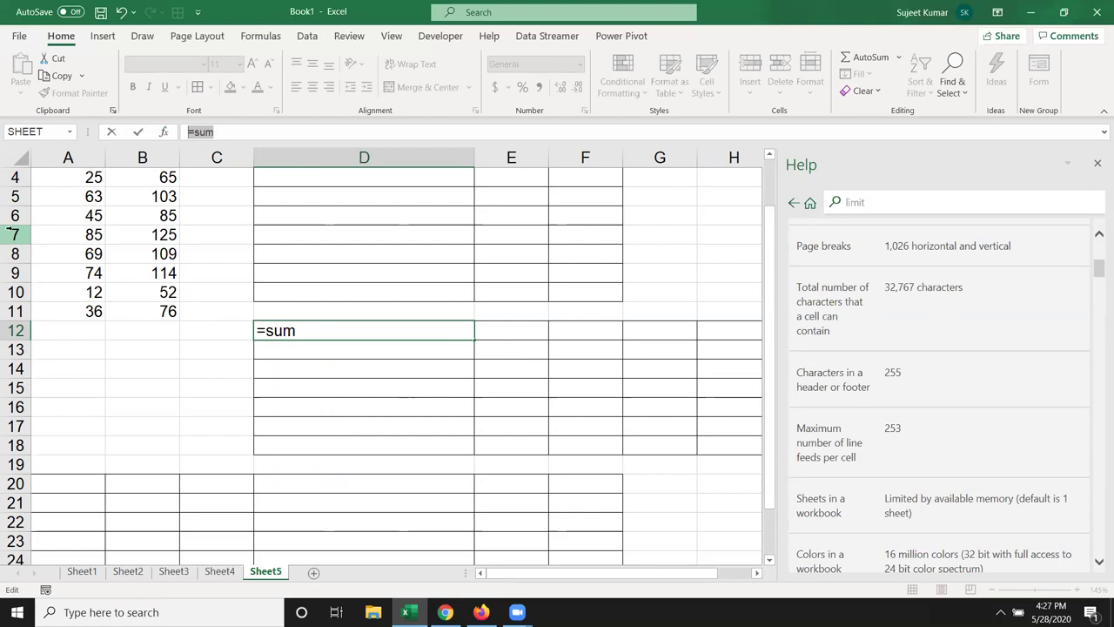
pyautogui.press('Escape')
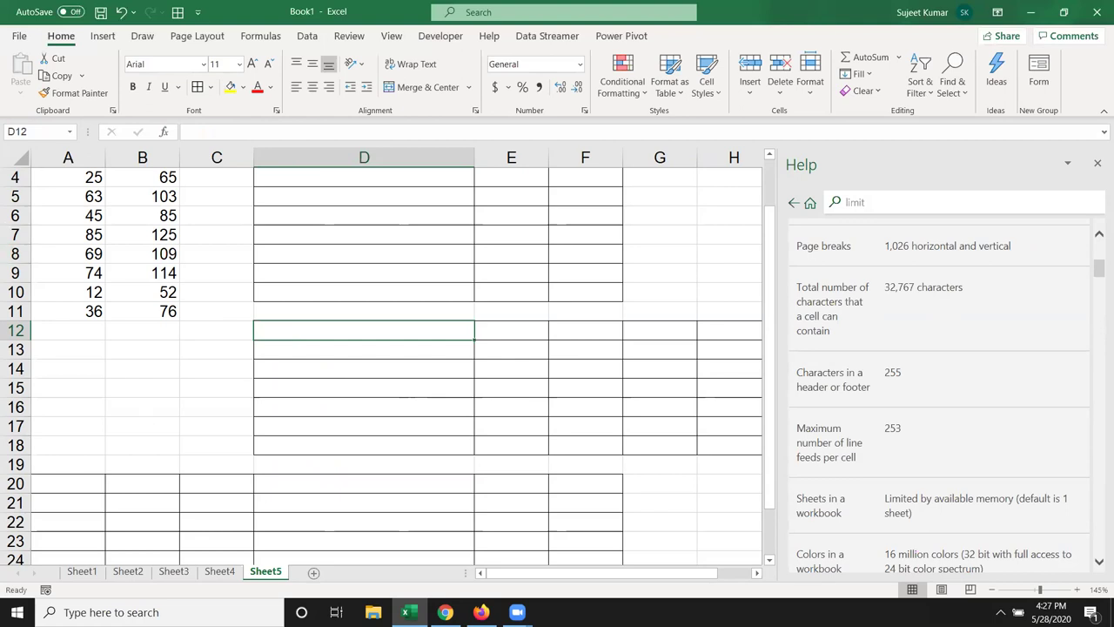
# - Scroll down through the Excel specifications and limits Help article
pyautogui.scroll(-5, 1003, 454)
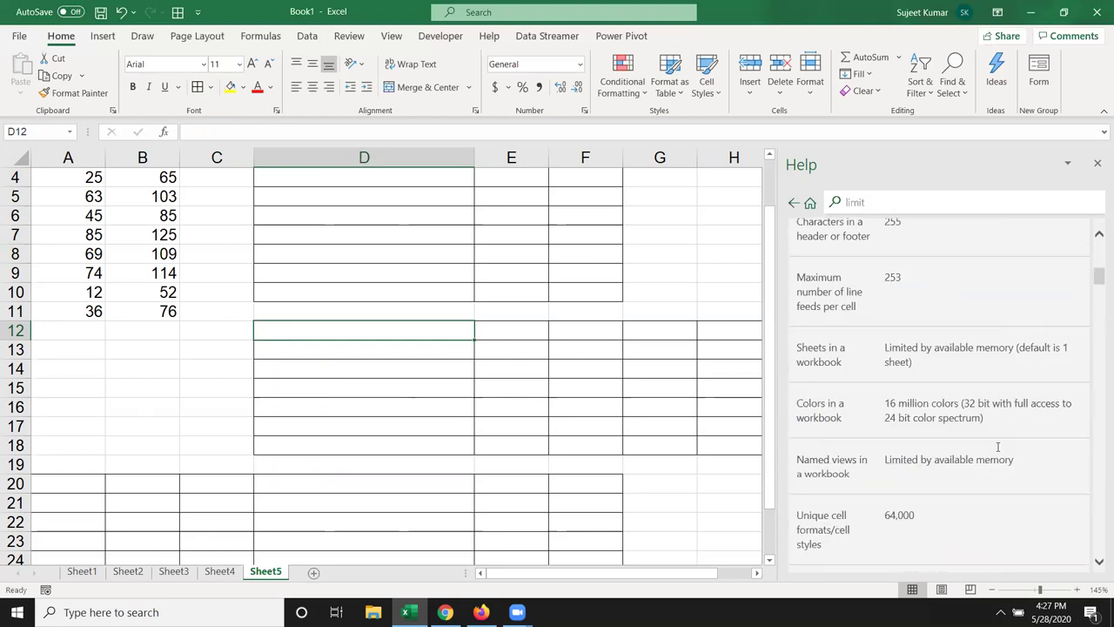
pyautogui.scroll(-4, 998, 450)
pyautogui.scroll(-5, 997, 450)
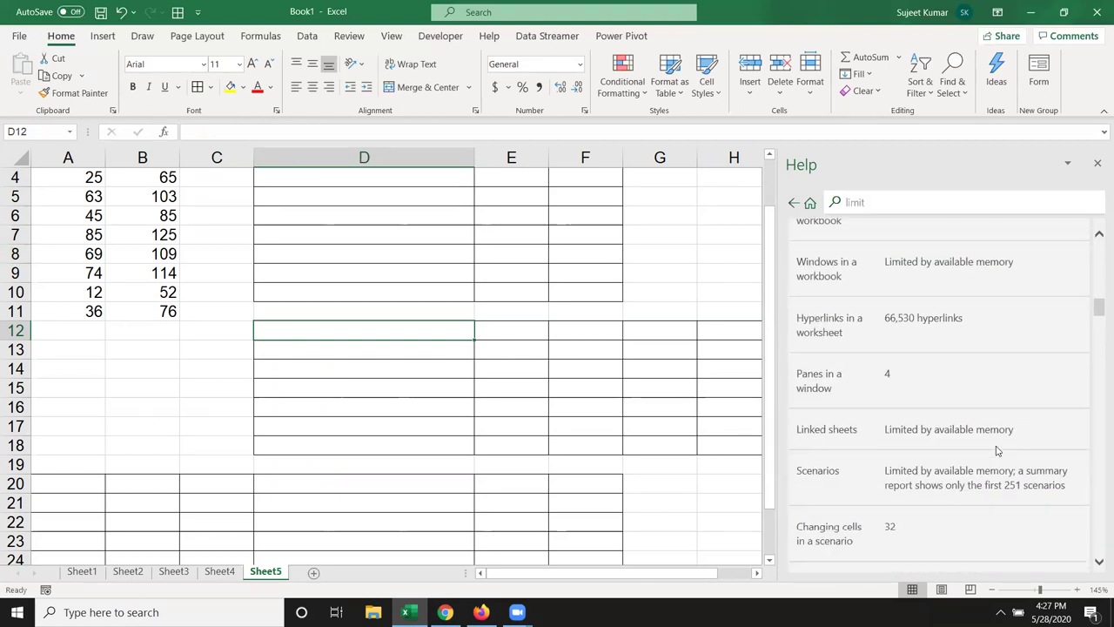
pyautogui.scroll(-5, 996, 450)
pyautogui.scroll(-5, 996, 450)
pyautogui.scroll(-2, 995, 449)
pyautogui.scroll(-4, 995, 449)
pyautogui.scroll(-4, 993, 451)
pyautogui.scroll(-4, 993, 446)
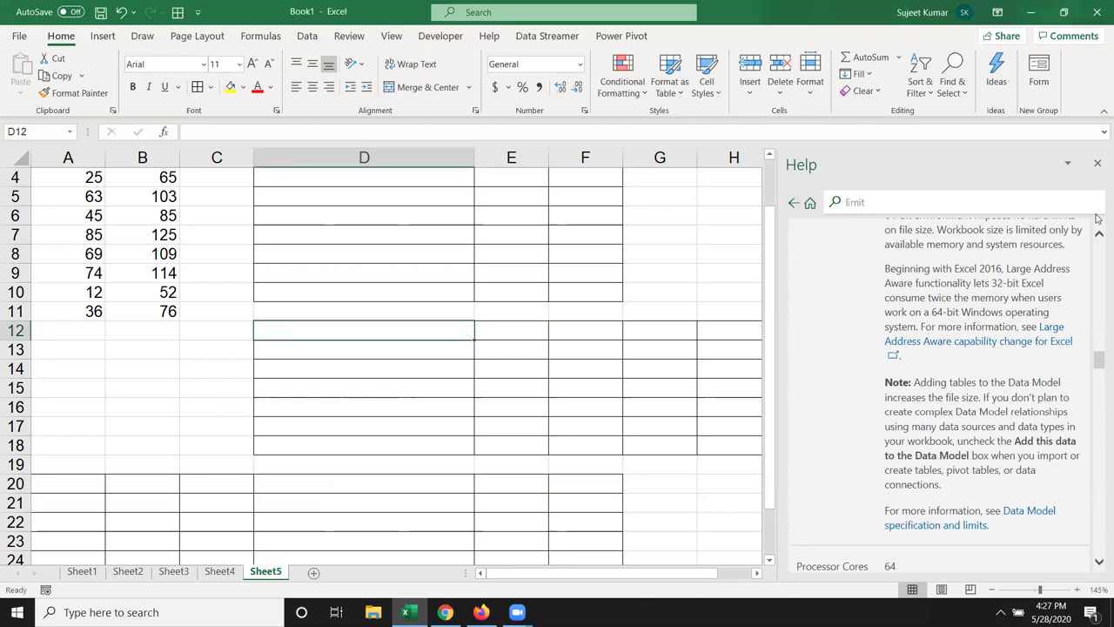
pyautogui.click(1097, 166)
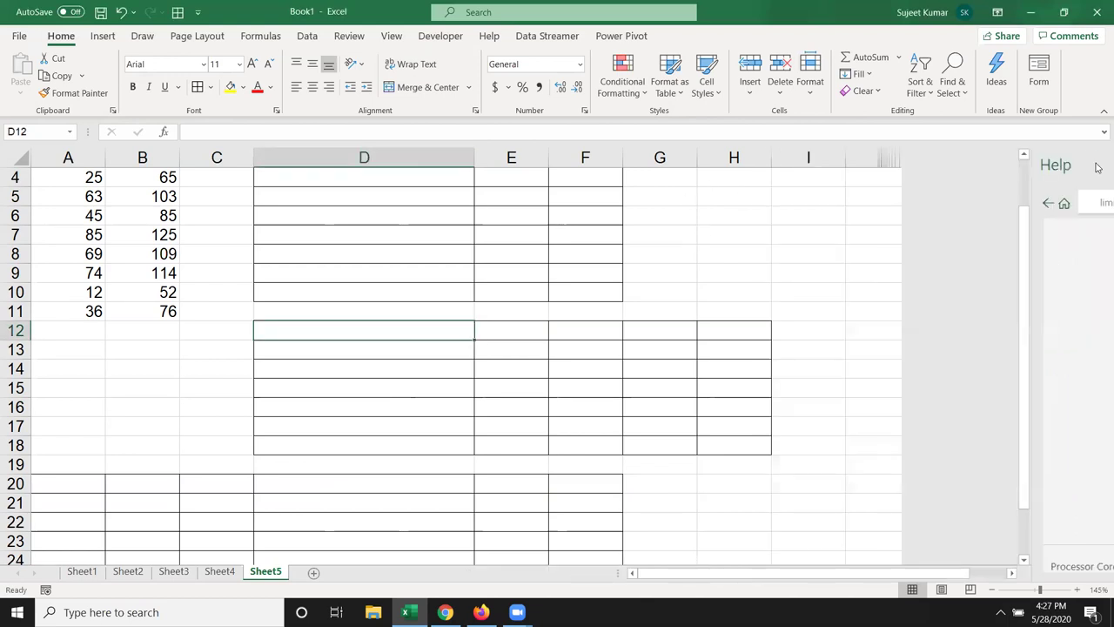
pyautogui.click(127, 179)
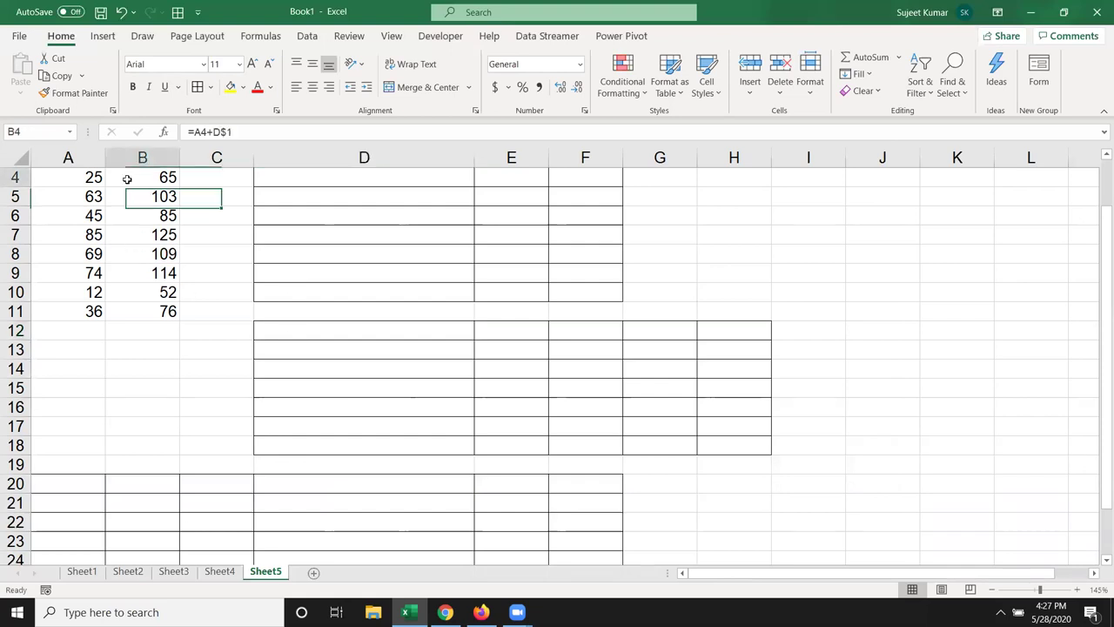
pyautogui.click(162, 230)
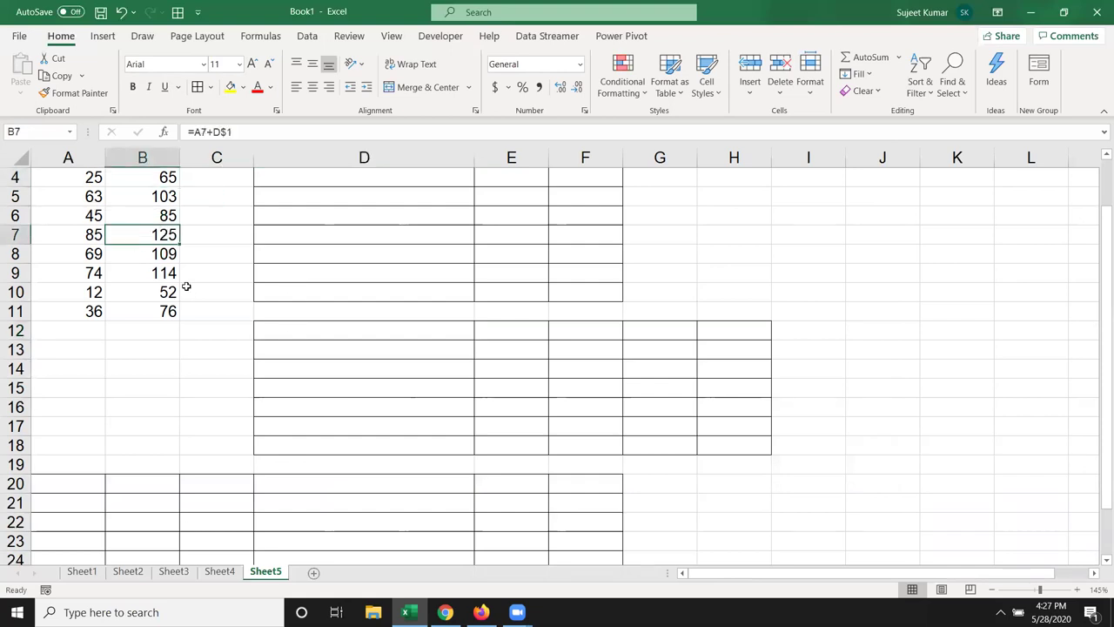
pyautogui.click(185, 370)
pyautogui.moveTo(312, 178); pyautogui.dragTo(315, 290)
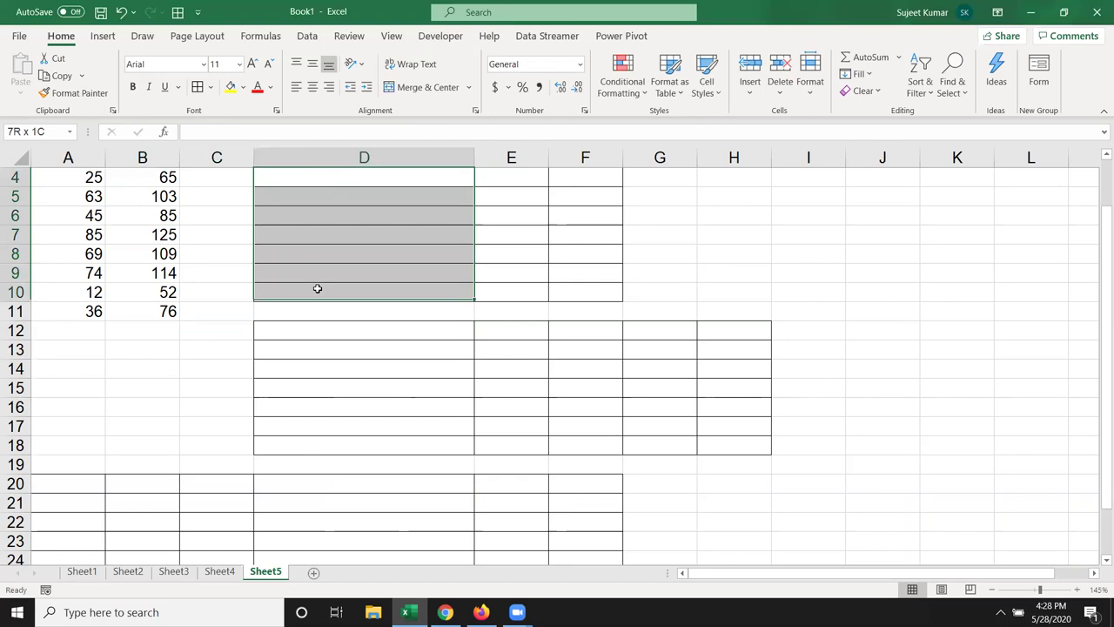
# - Go through Sheet2 to Sheet3's January attendance table of P and A marks
pyautogui.click(135, 575)
pyautogui.click(175, 574)
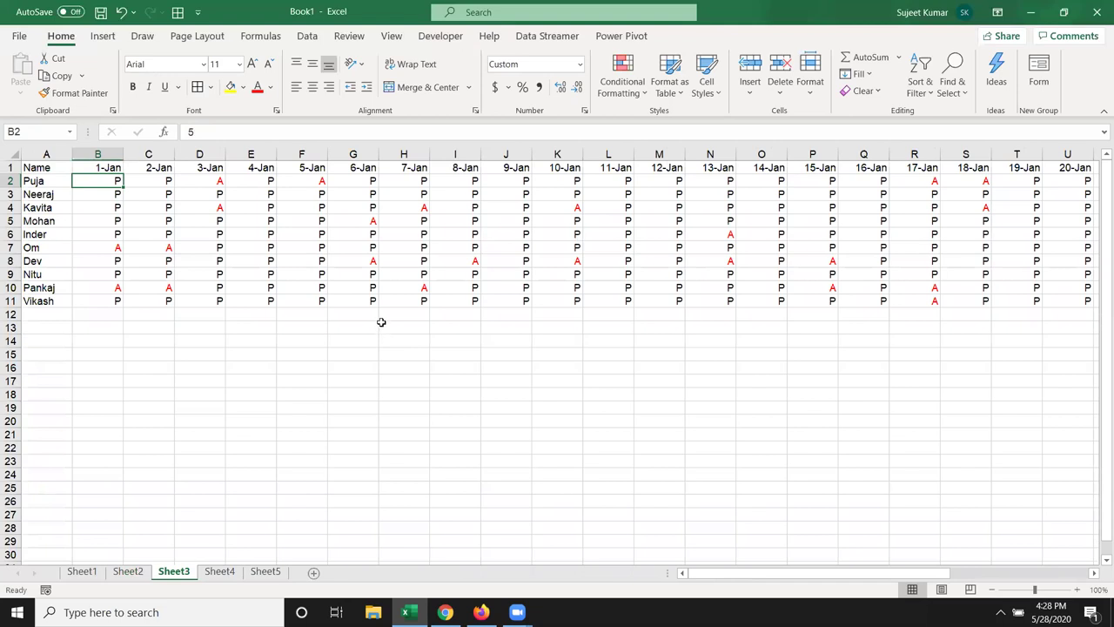
pyautogui.scroll(-1, 510, 261)
pyautogui.scroll(1, 513, 266)
pyautogui.moveTo(732, 579)
pyautogui.mouseDown()
pyautogui.moveTo(724, 557)
pyautogui.moveTo(619, 561)
pyautogui.mouseUp()
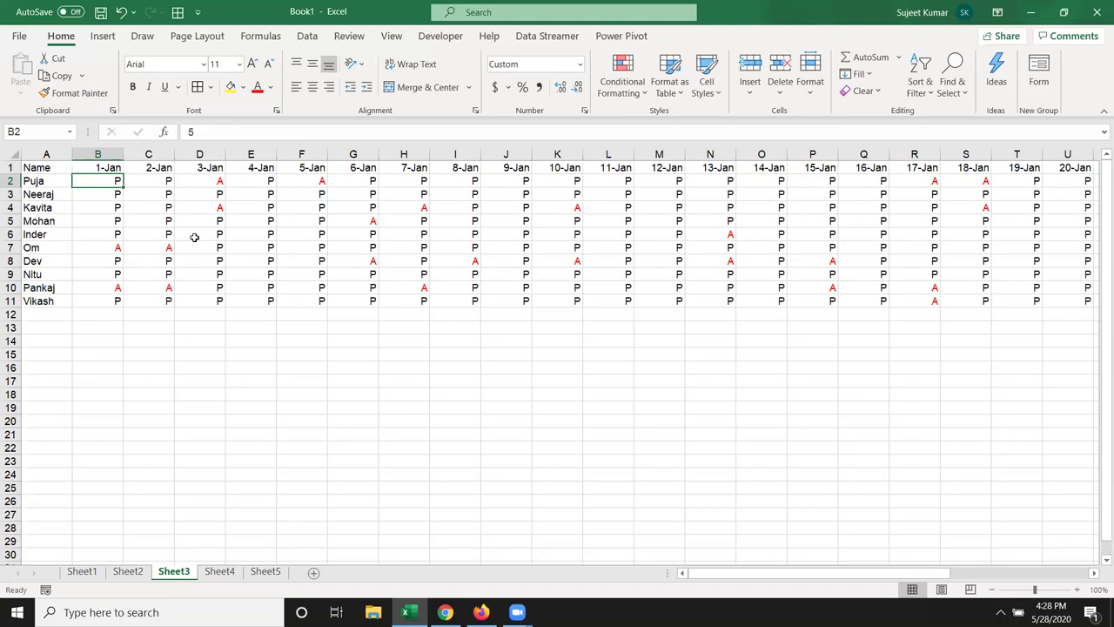
# - Select the Sheet3 attendance table A1:Q11 with keyboard shortcuts and copy it
pyautogui.hotkey('ctrl', 'Up')
pyautogui.hotkey('ctrl', 'Right')
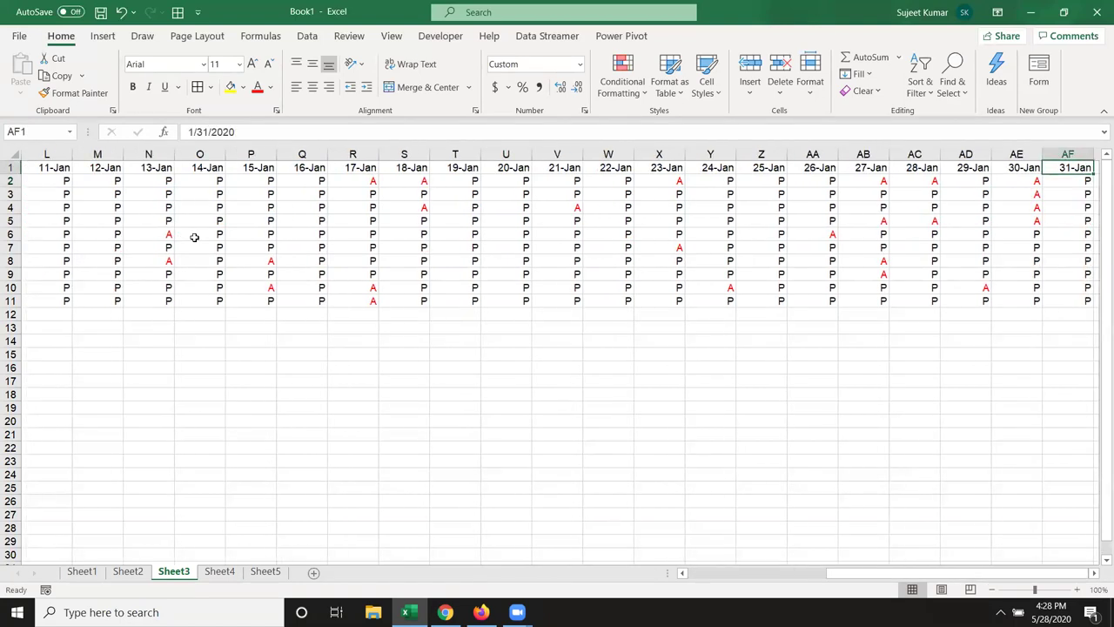
pyautogui.hotkey('ctrl', 'Left')
pyautogui.hotkey('shift', 'Right')
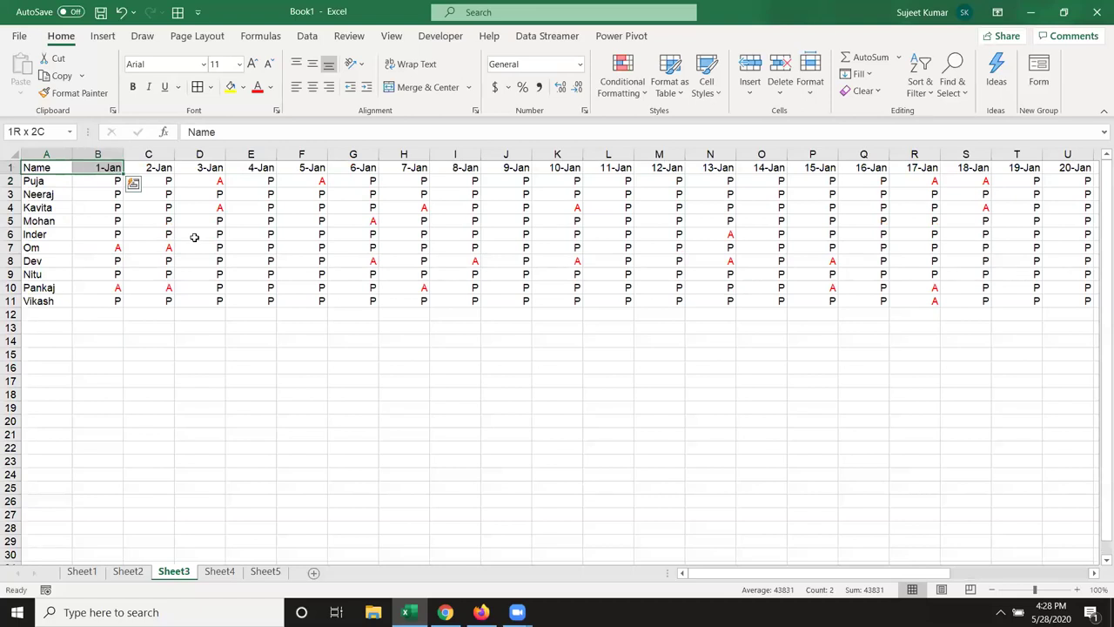
pyautogui.hotkey('shift', 'Right')
pyautogui.hotkey('shift', 'Right')
pyautogui.hotkey('shift', 'Right')
pyautogui.hotkey('shift', 'Right')
pyautogui.hotkey('shift', 'Right')
pyautogui.hotkey('shift', 'Right')
pyautogui.hotkey('shift', 'Down')
pyautogui.hotkey('shift', 'Down')
pyautogui.hotkey('shift', 'Down')
pyautogui.hotkey('shift', 'Down')
pyautogui.hotkey('shift', 'Down')
pyautogui.hotkey('shift', 'Down')
pyautogui.hotkey('shift', 'Up')
pyautogui.hotkey('shift', 'Left')
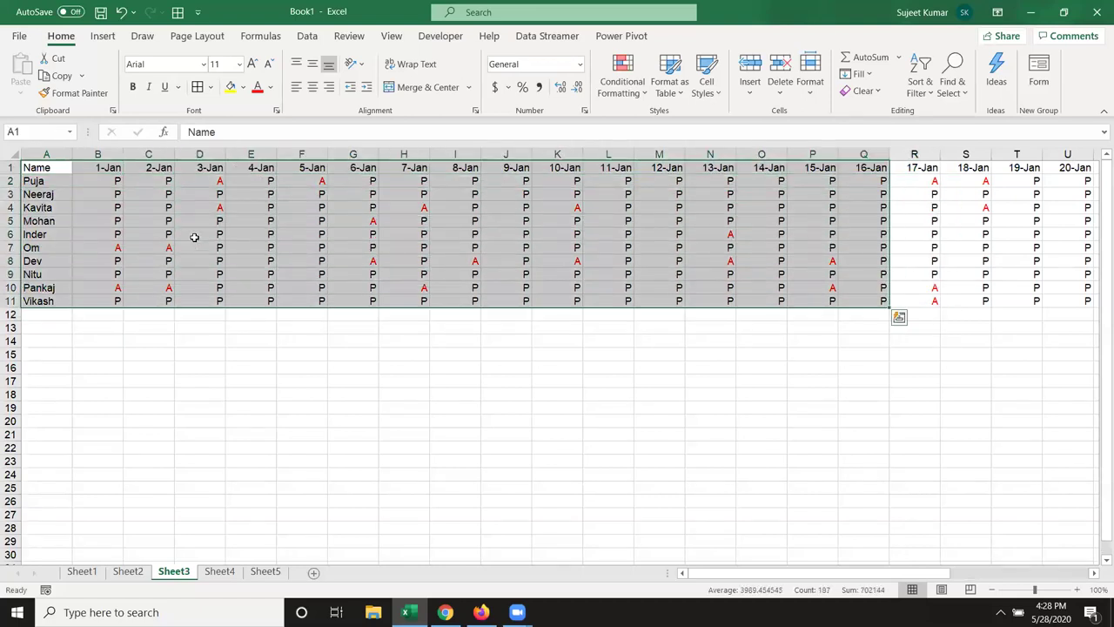
pyautogui.write('c')
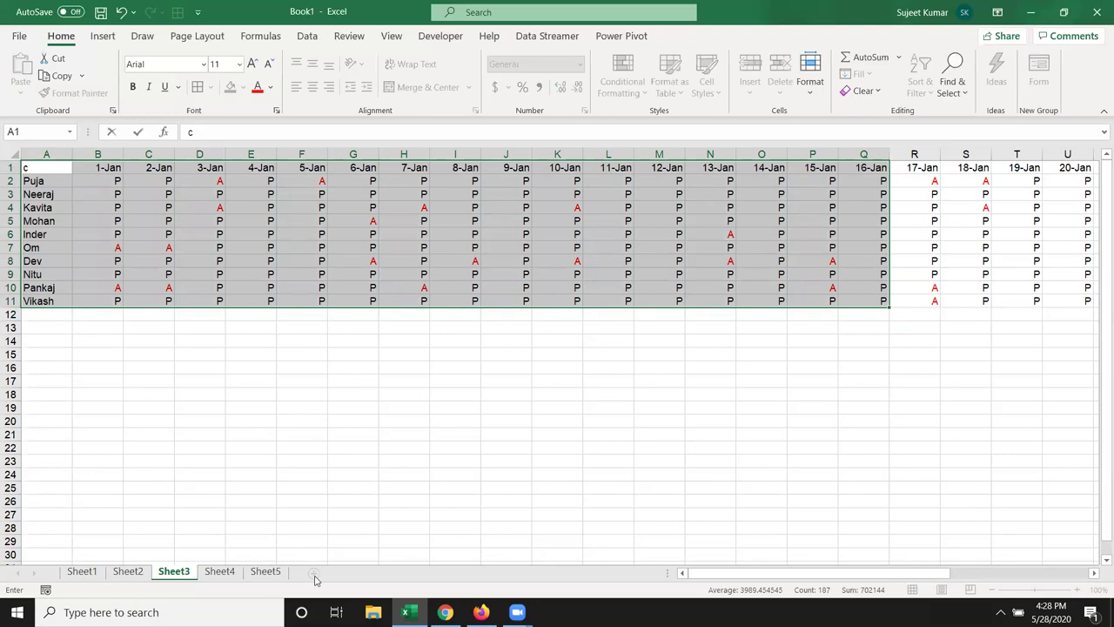
# - Add a new blank Sheet6 and make it the active sheet
pyautogui.click(265, 571)
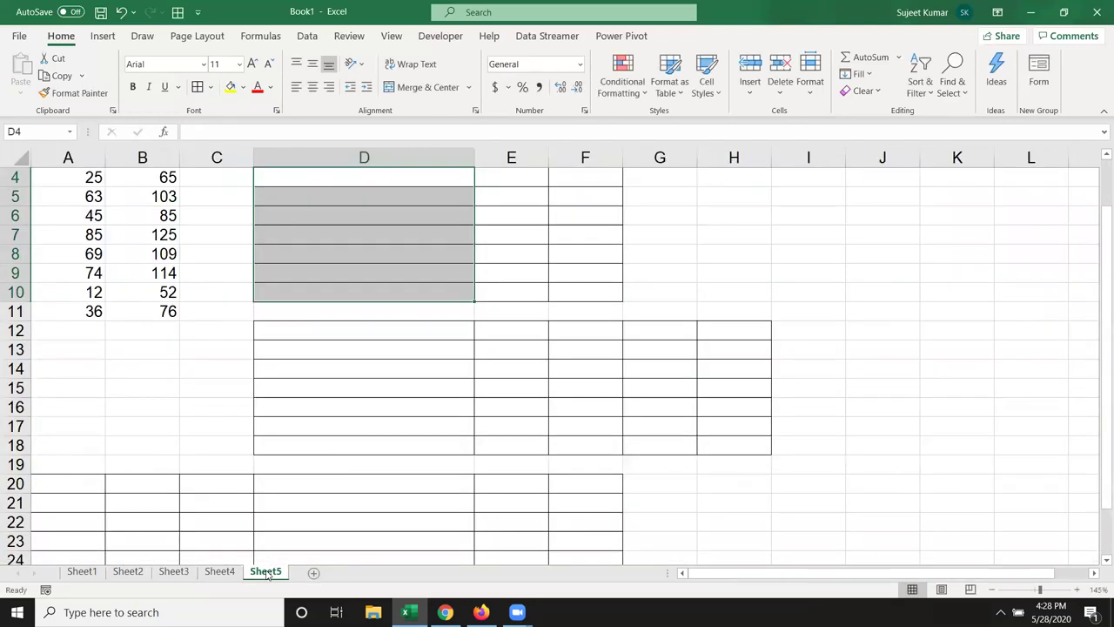
pyautogui.click(313, 572)
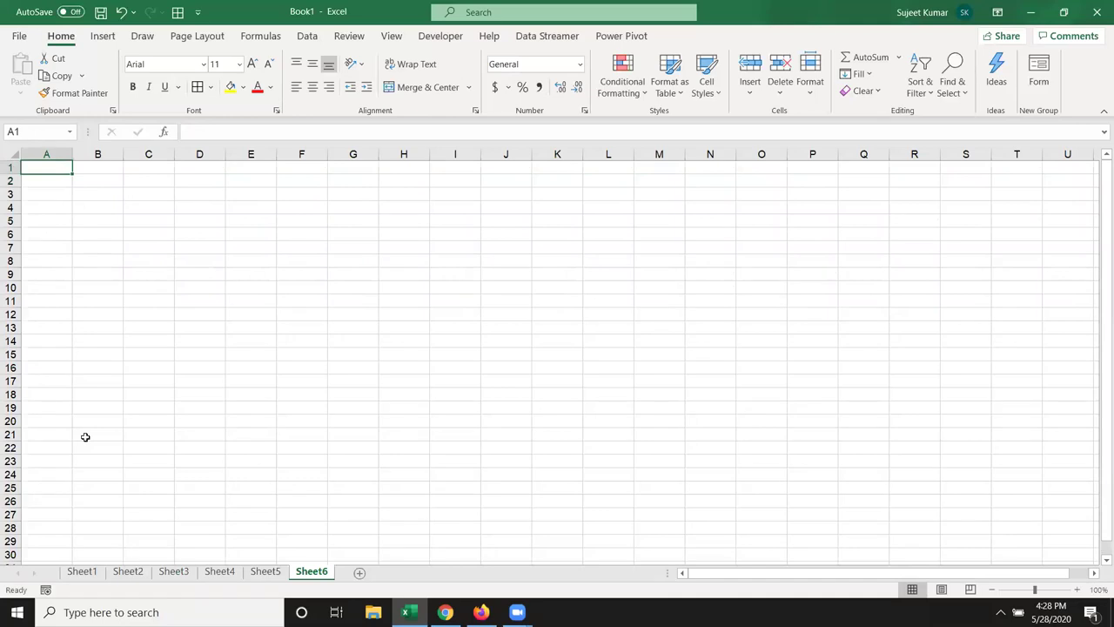
pyautogui.click(220, 574)
pyautogui.click(179, 573)
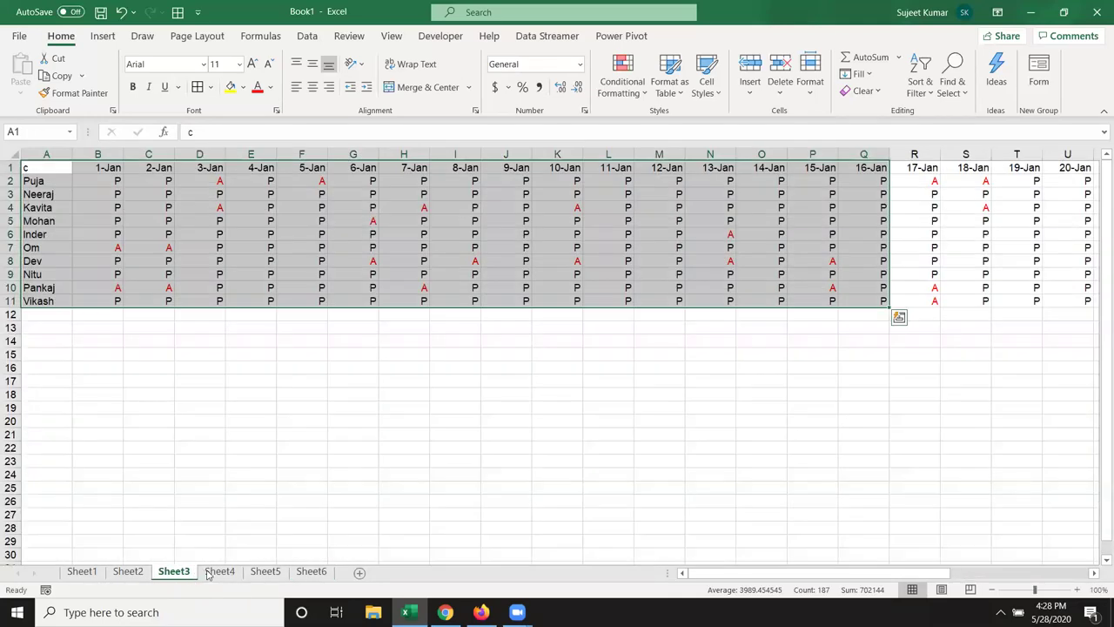
pyautogui.click(313, 573)
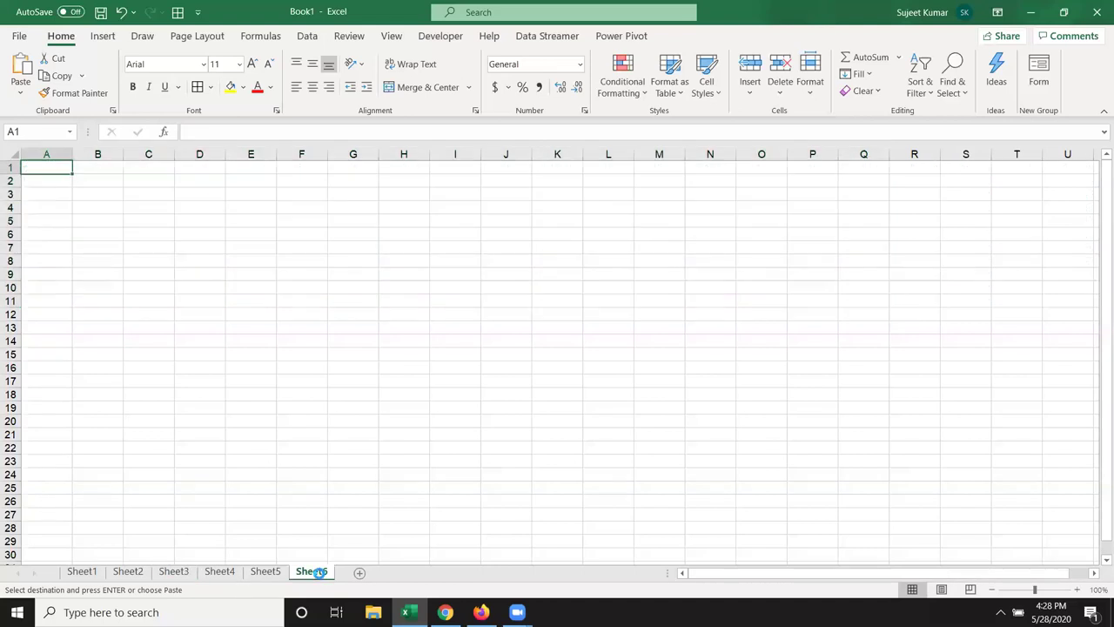
# - Paste the attendance table at A1 of Sheet6 and retype 'Name' in A1
pyautogui.write('c\t1-Jan\t2-Jan\t3-Jan\t4-Jan\t5-Jan\t6-Jan\t7-Jan\t8-Jan\t9-Jan\t10-Jan\t11-Jan\t12-Jan\t13-Jan\t14-Jan\t15-Jan\t16-Jan Puja\tP\tP\tA\tP\tA\tP\tP\tP\tP\tP\tP\tP\tP\tP\tP\tP Neeraj\tP\tP\tP\tP\tP\tP\tP\tP\tP\tP\tP\tP\tP\tP\tP\tP Kavita\tP\tP\tA\tP\tP\tP\tA\tP\tP\tA\tP\tP\tP\tP\tP\tP Mohan\tP\tP\tP\tP\tP\tA\tP\tP\tP\tP\tP\tP\tP\tP\tP\tP Inder\tP\tP\tP\tP\tP\tP\tP\tP\tP\tP\tP\tP\tA\tP\tP\tP Om\tA\tA\tP\tP\tP\tP\tP\tP\tP\tP\tP\tP\tP\tP\tP\tP Dev\tP\tP\tP\tP\tP\tA\tP\tA\tP\tA\tP\tP\tA\tP\tA\tP Nitu\tP\tP\tP\tP\tP\tP\tP\tP\tP\tP\tP\tP\tP\tP\tP\tP Pankaj\tA\tA\tP\tP\tP\tP\tA\tP\tP\tP\tP\tP\tP\tP\tA\tP Vikash\tP\tP\tP\tP\tP\tP\tP\tP\tP\tP\tP\tP\tP\tP\tP\tP')
pyautogui.click(296, 433)
pyautogui.click(48, 166)
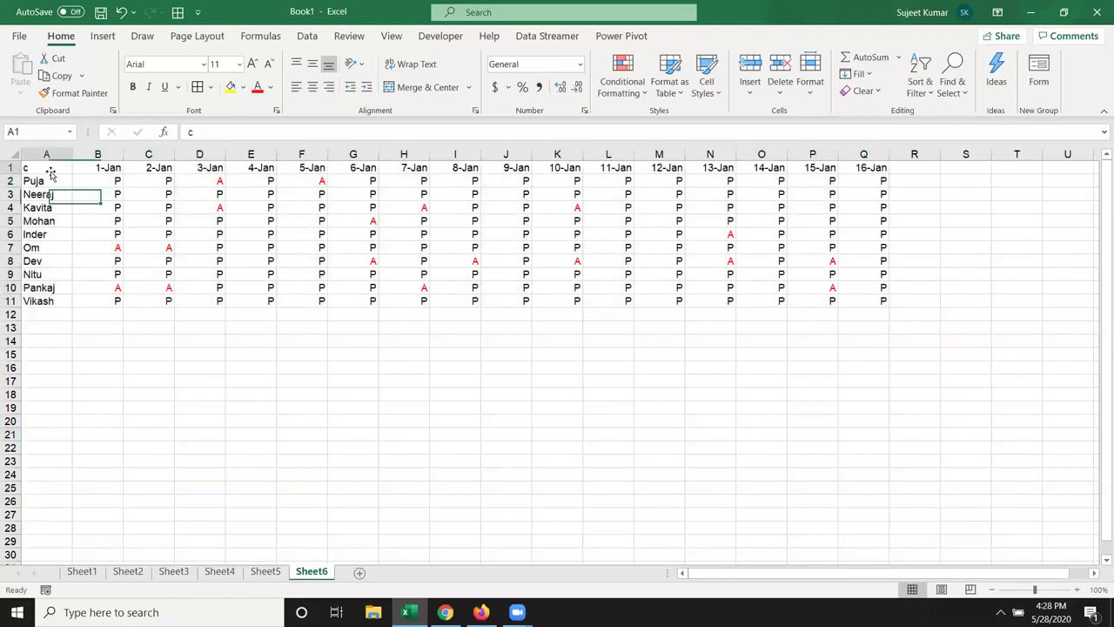
pyautogui.press('BackSpace')
pyautogui.write('Name')
pyautogui.press('Return')
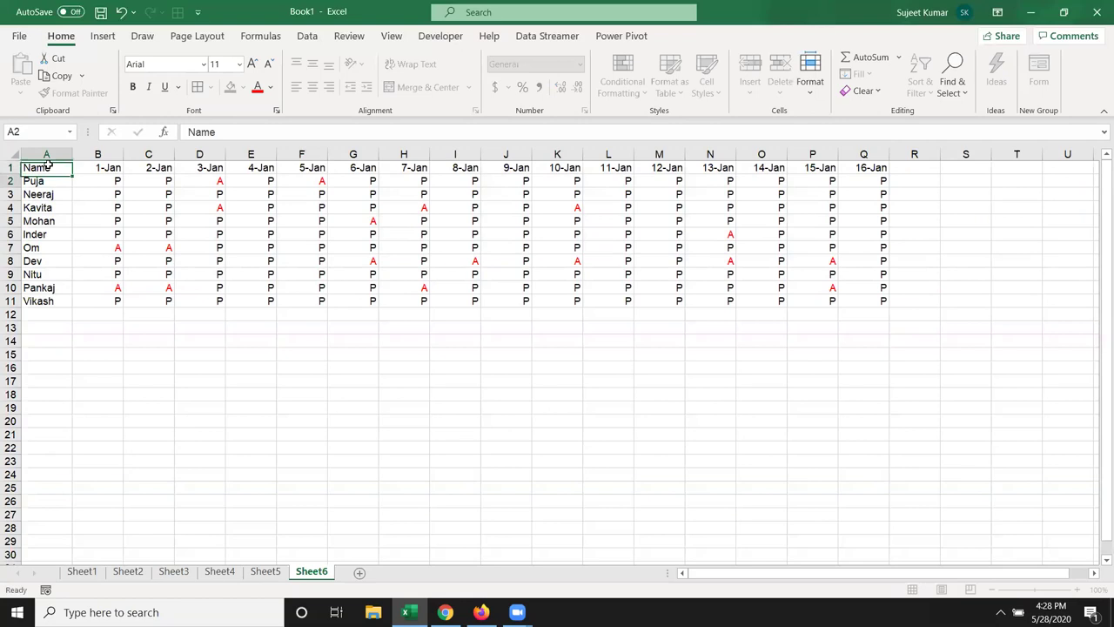
# - Practise selecting A1:Q10 by dragging and A1:Q11 with Shift+click from A1
pyautogui.click(47, 165)
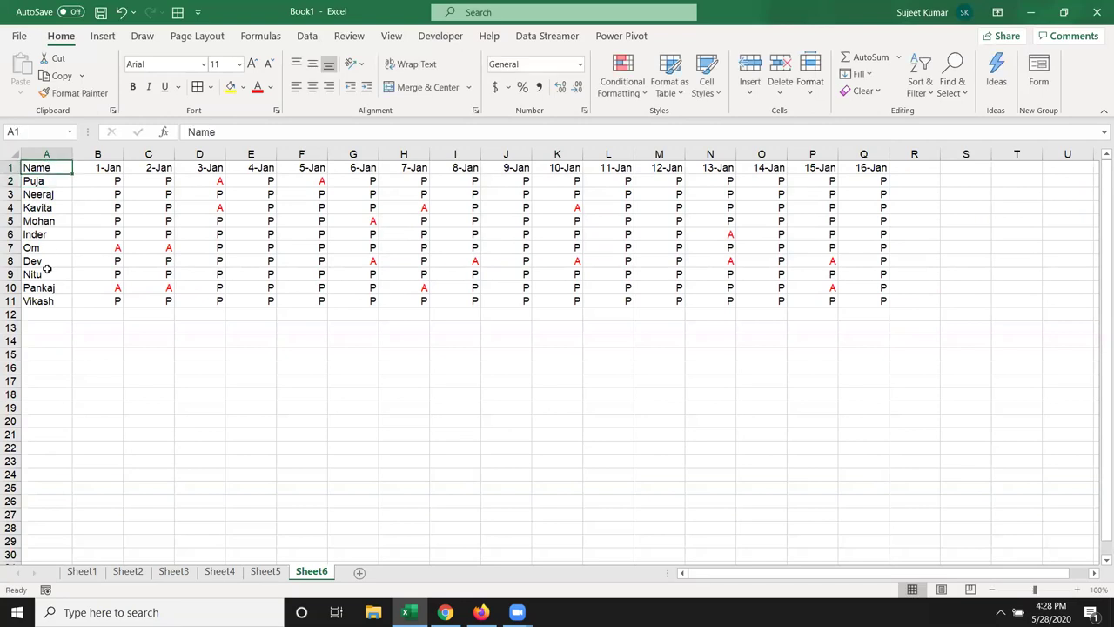
pyautogui.moveTo(45, 166)
pyautogui.mouseDown()
pyautogui.moveTo(861, 286)
pyautogui.moveTo(862, 297)
pyautogui.moveTo(831, 274)
pyautogui.mouseUp()
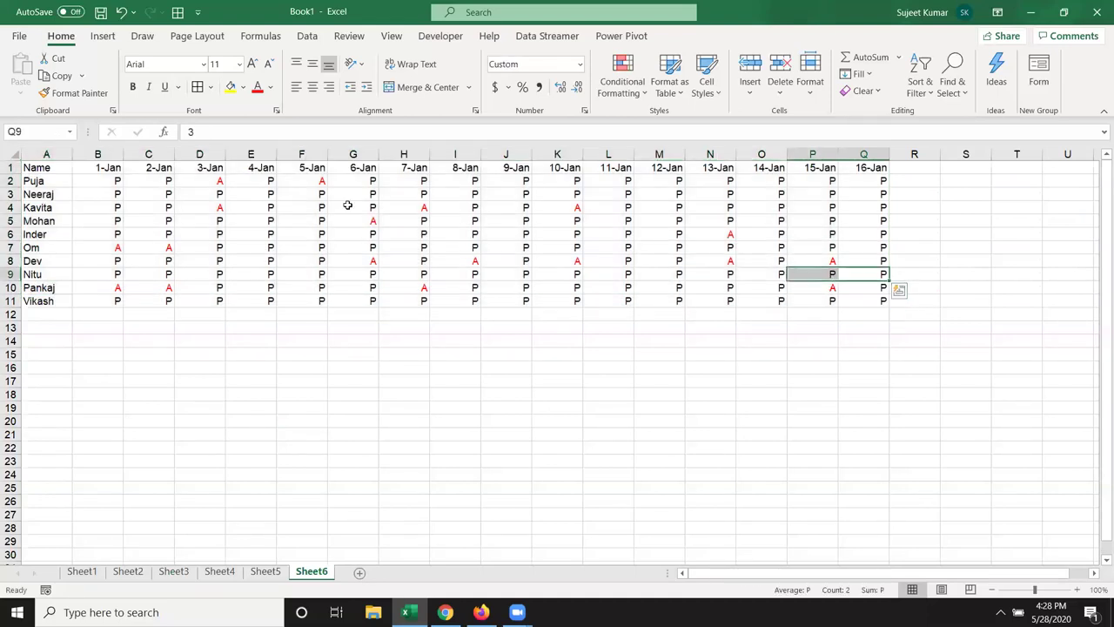
pyautogui.click(52, 168)
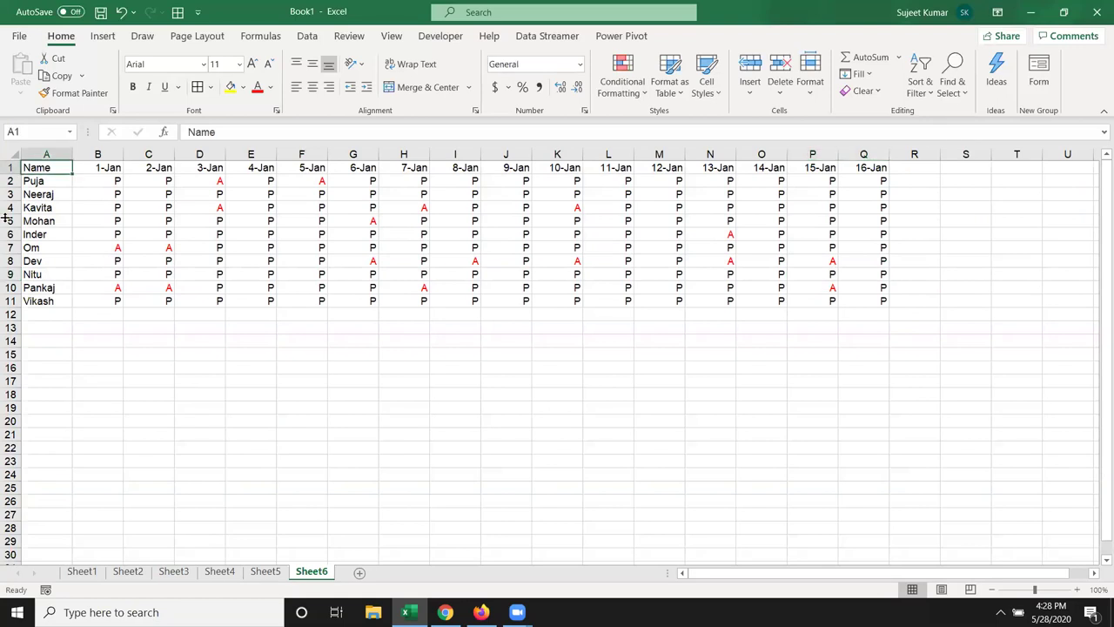
pyautogui.keyDown('shift'); pyautogui.click(882, 300); pyautogui.keyUp('shift')
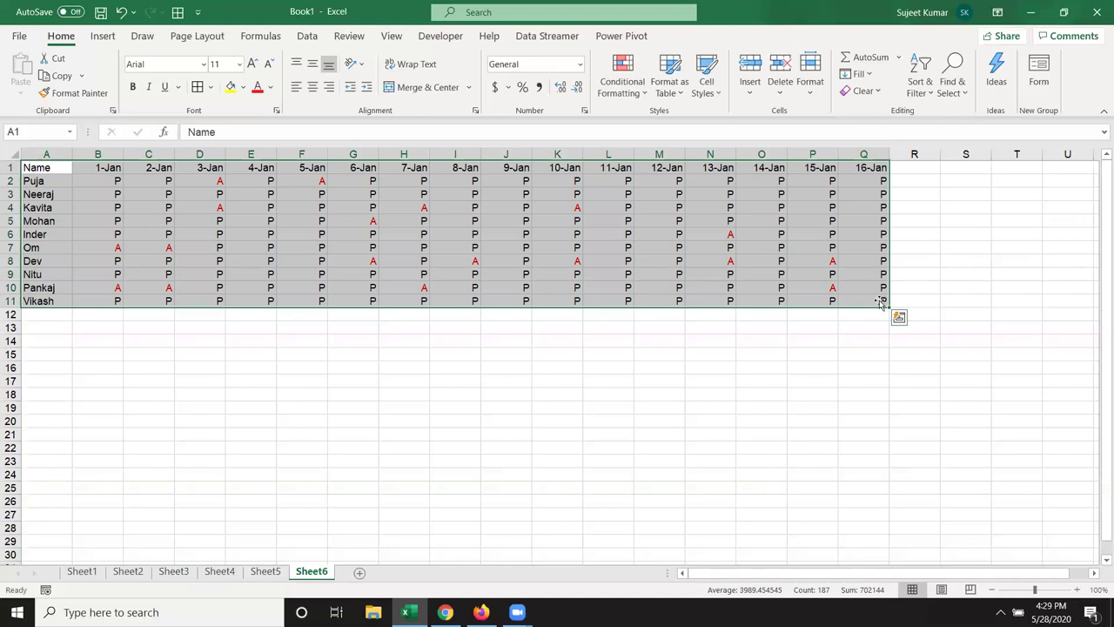
pyautogui.click(813, 381)
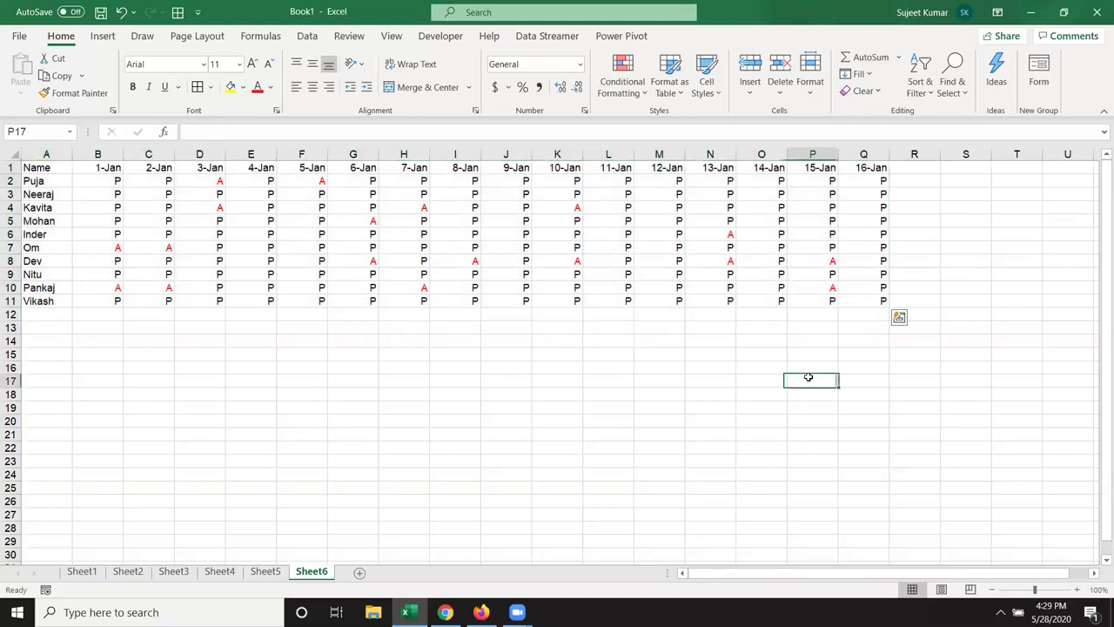
pyautogui.click(49, 166)
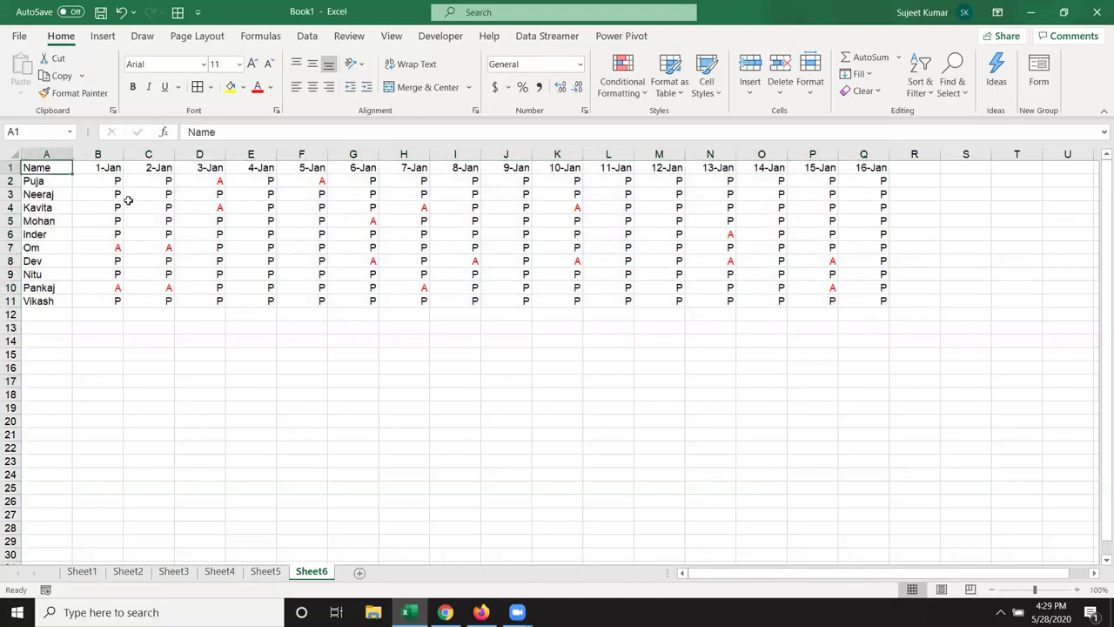
pyautogui.keyDown('shift'); pyautogui.click(882, 300); pyautogui.keyUp('shift')
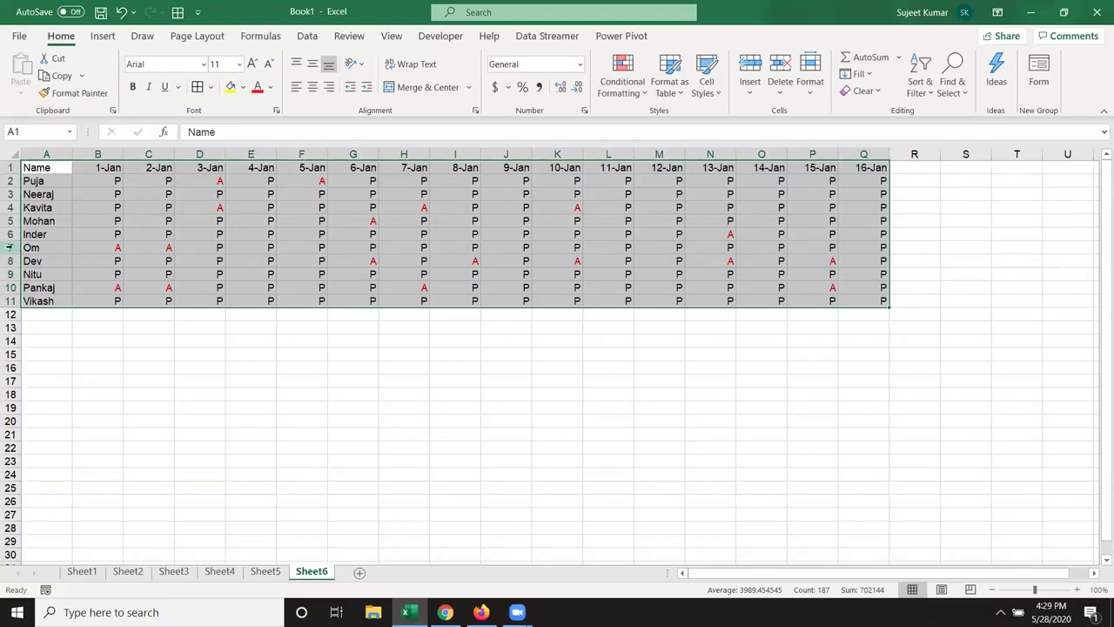
pyautogui.click(145, 204)
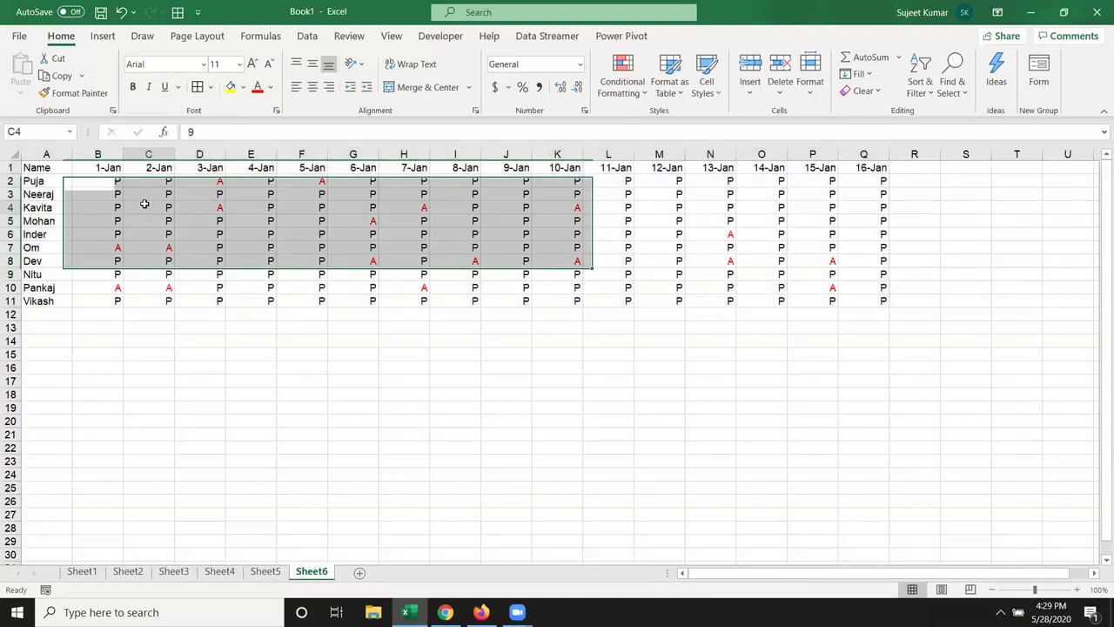
pyautogui.hotkey('ctrl', 'Home')
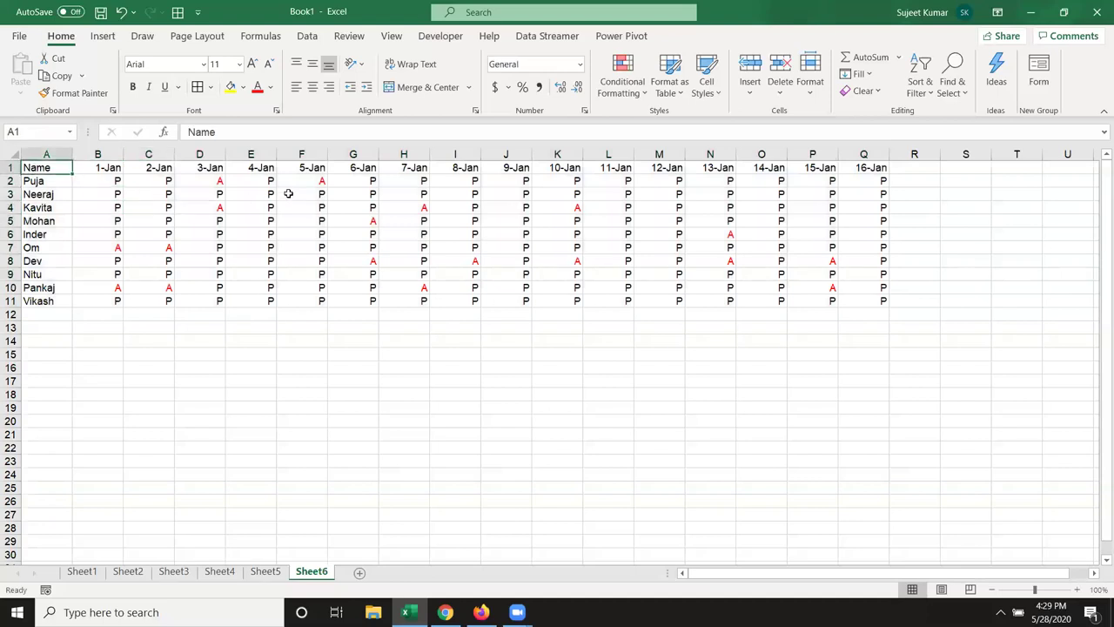
pyautogui.hotkey('shift', 'Right')
pyautogui.hotkey('shift', 'Right')
pyautogui.hotkey('shift', 'Right')
pyautogui.hotkey('shift', 'Right')
pyautogui.hotkey('shift', 'Right')
pyautogui.hotkey('shift', 'Right')
pyautogui.hotkey('shift', 'Right')
pyautogui.hotkey('shift', 'Right')
pyautogui.hotkey('shift', 'Down')
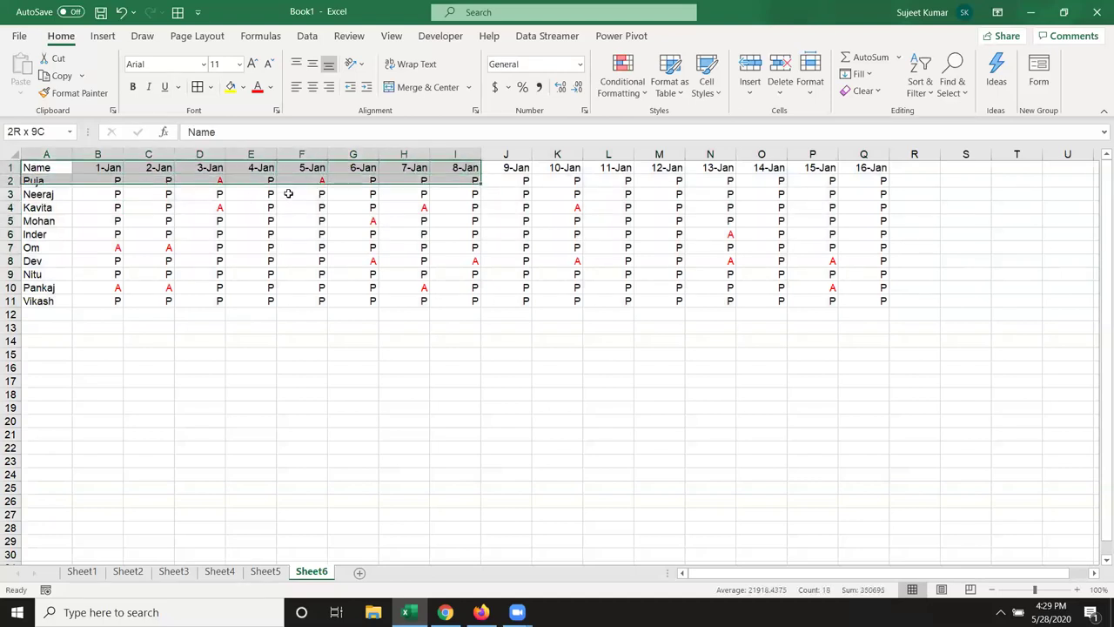
pyautogui.hotkey('shift', 'Down')
pyautogui.hotkey('shift', 'Down')
pyautogui.hotkey('shift', 'Up')
pyautogui.hotkey('shift', 'Down')
pyautogui.hotkey('shift', 'Down')
pyautogui.hotkey('shift', 'Down')
pyautogui.hotkey('shift', 'Right')
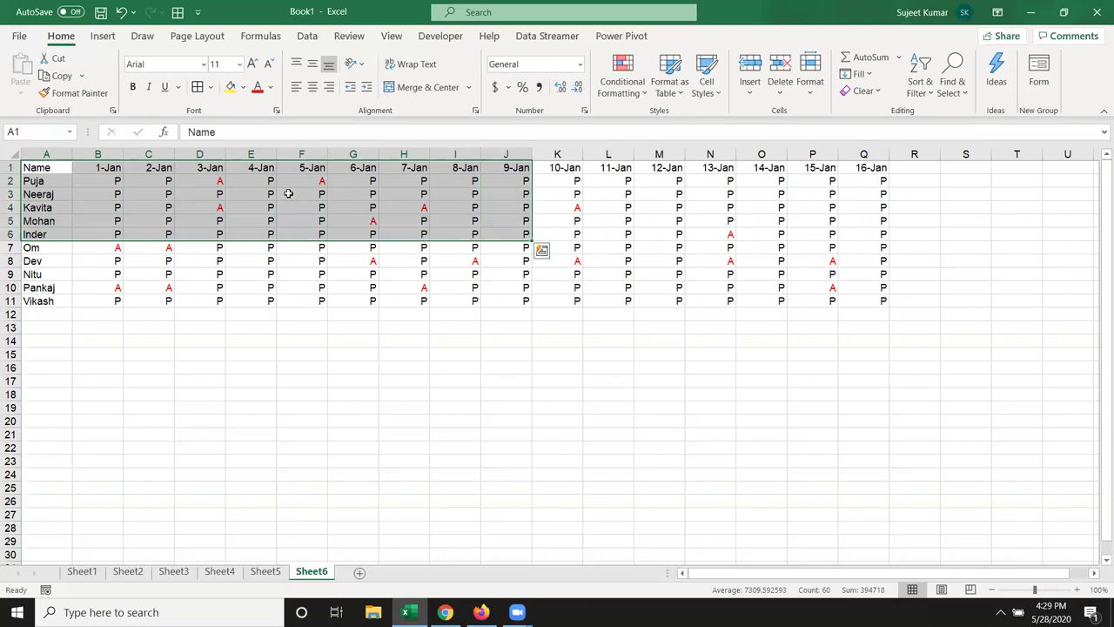
pyautogui.press('Up')
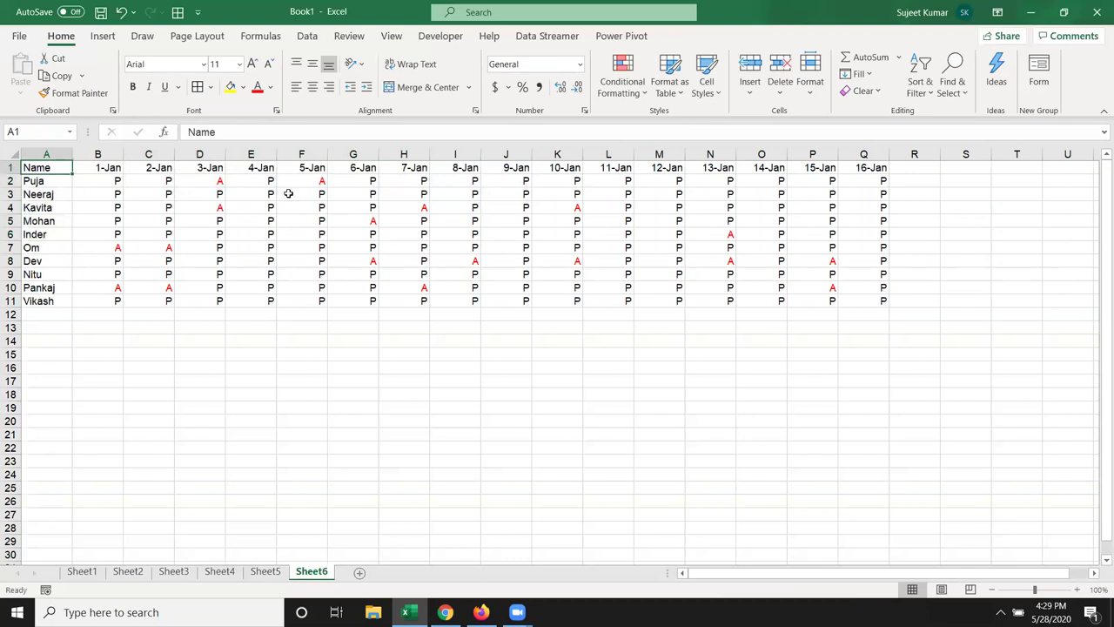
pyautogui.hotkey('ctrl', 'Down')
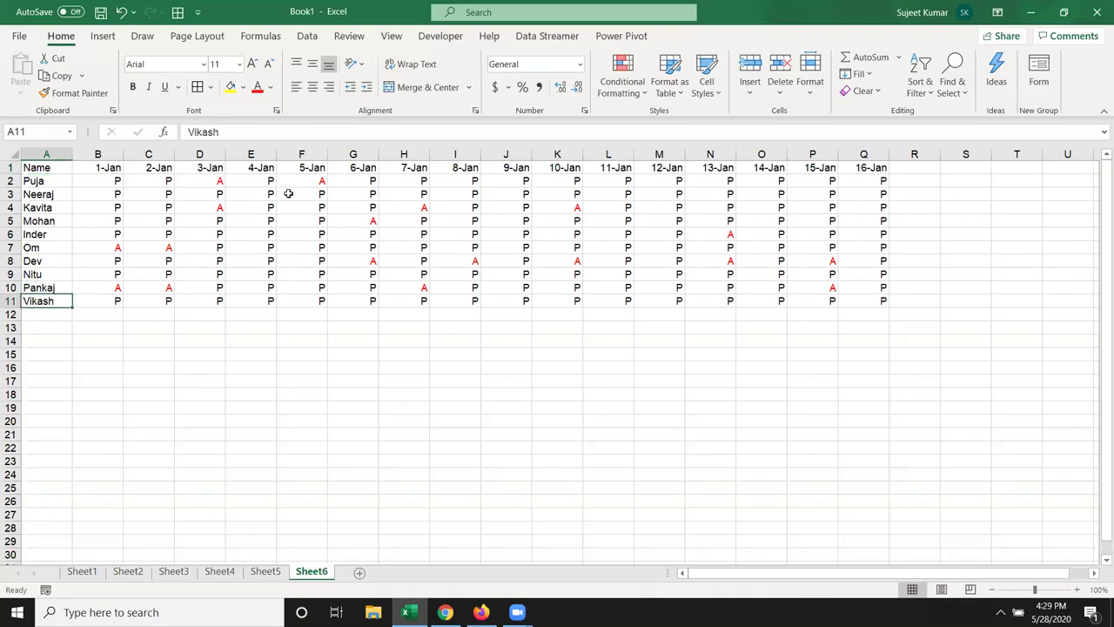
pyautogui.hotkey('ctrl', 'Right')
pyautogui.hotkey('ctrl', 'Up')
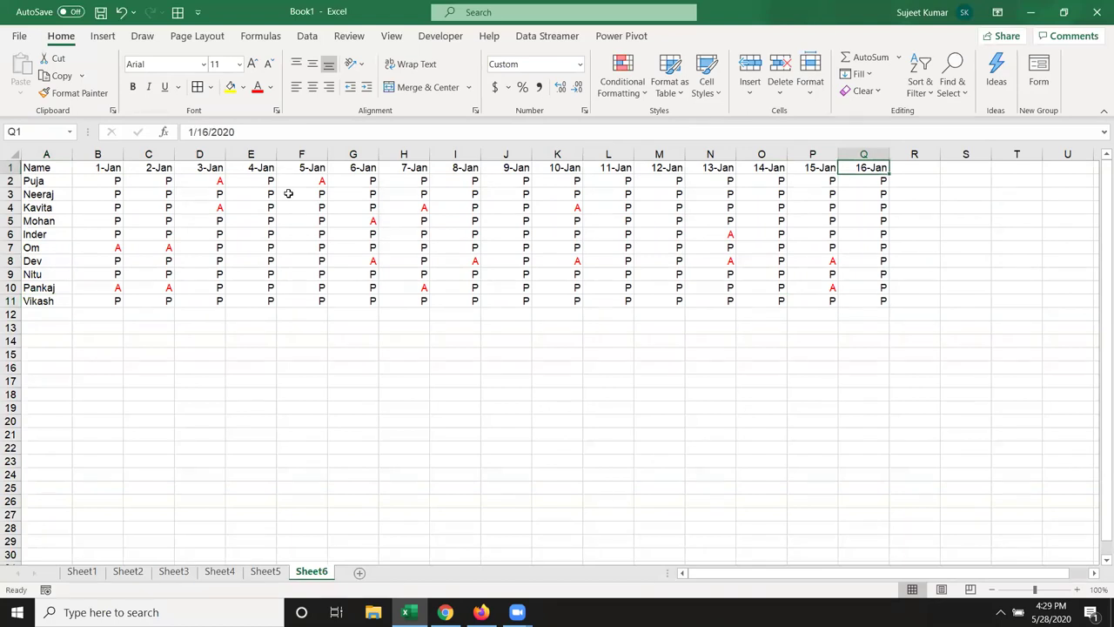
pyautogui.hotkey('ctrl', 'Left')
pyautogui.hotkey('ctrl', 'Down')
pyautogui.hotkey('ctrl', 'Right')
pyautogui.hotkey('ctrl', 'Up')
pyautogui.hotkey('ctrl', 'Left')
pyautogui.hotkey('ctrl', 'Down')
pyautogui.hotkey('ctrl', 'Right')
pyautogui.hotkey('ctrl', 'Up')
pyautogui.hotkey('ctrl', 'Left')
pyautogui.press('Down')
pyautogui.press('Down')
pyautogui.press('Down')
pyautogui.press('Down')
pyautogui.press('Down')
pyautogui.press('Delete')
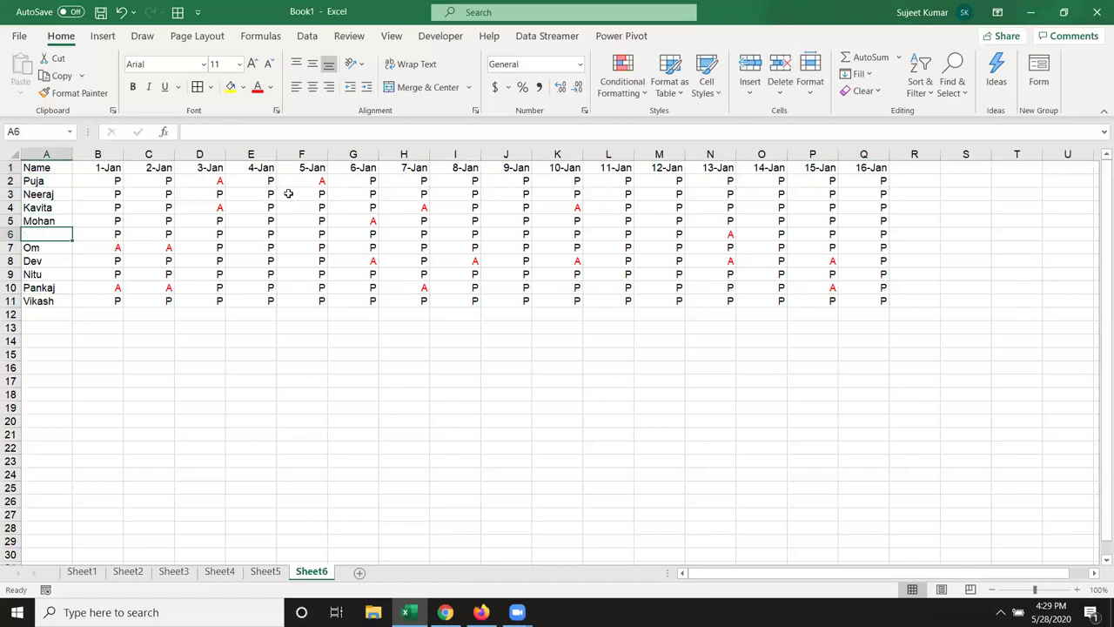
pyautogui.press('Up')
pyautogui.press('Up')
pyautogui.press('Up')
pyautogui.press('Up')
pyautogui.press('Up')
pyautogui.hotkey('ctrl', 'Down')
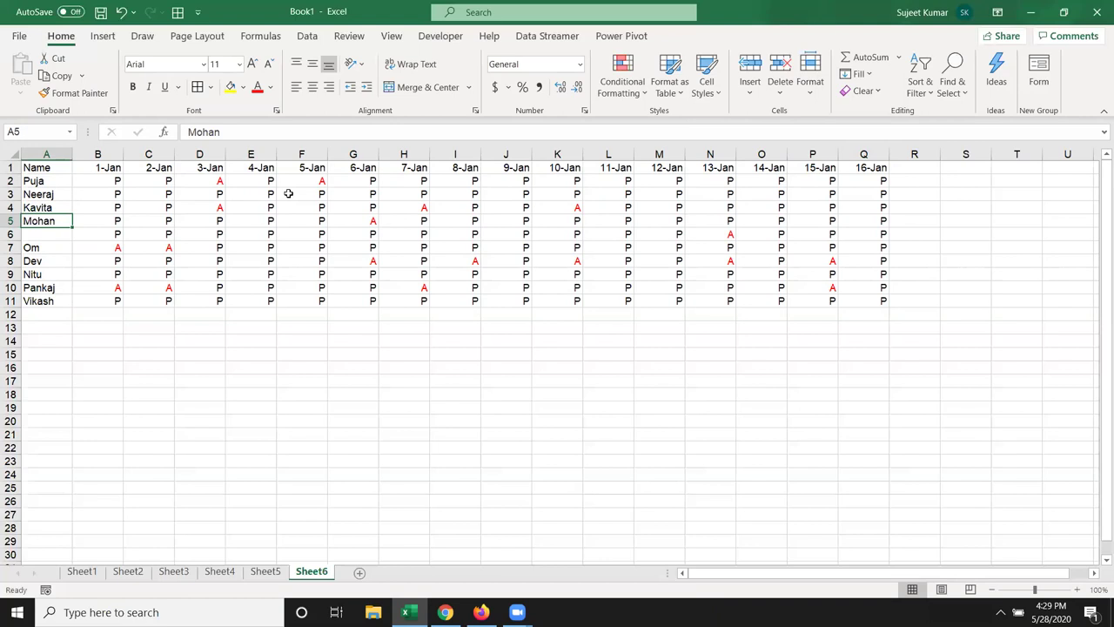
pyautogui.hotkey('ctrl', 'z')
pyautogui.press('Up')
pyautogui.press('Up')
pyautogui.press('Up')
pyautogui.press('Up')
pyautogui.press('Up')
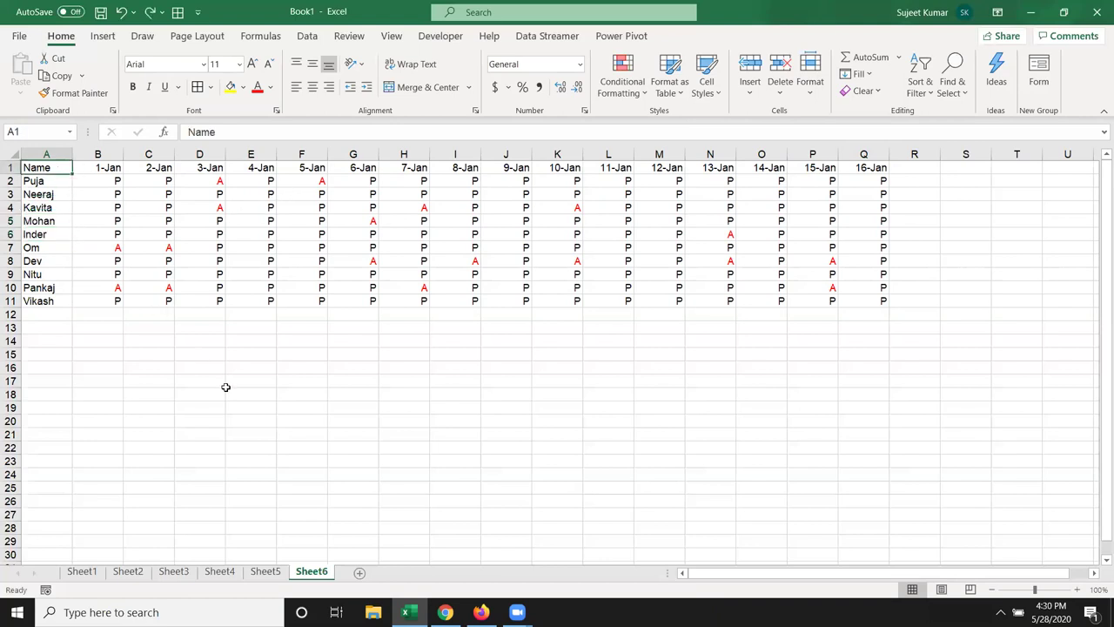
pyautogui.hotkey('ctrl', 'shift', 'Right')
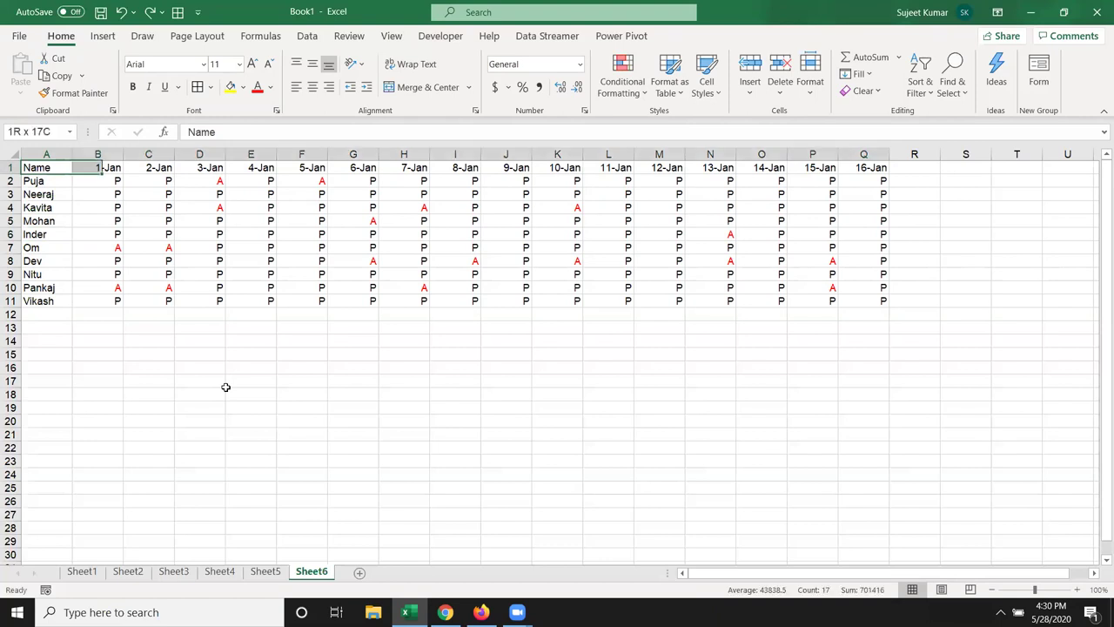
pyautogui.hotkey('ctrl', 'shift', 'Down')
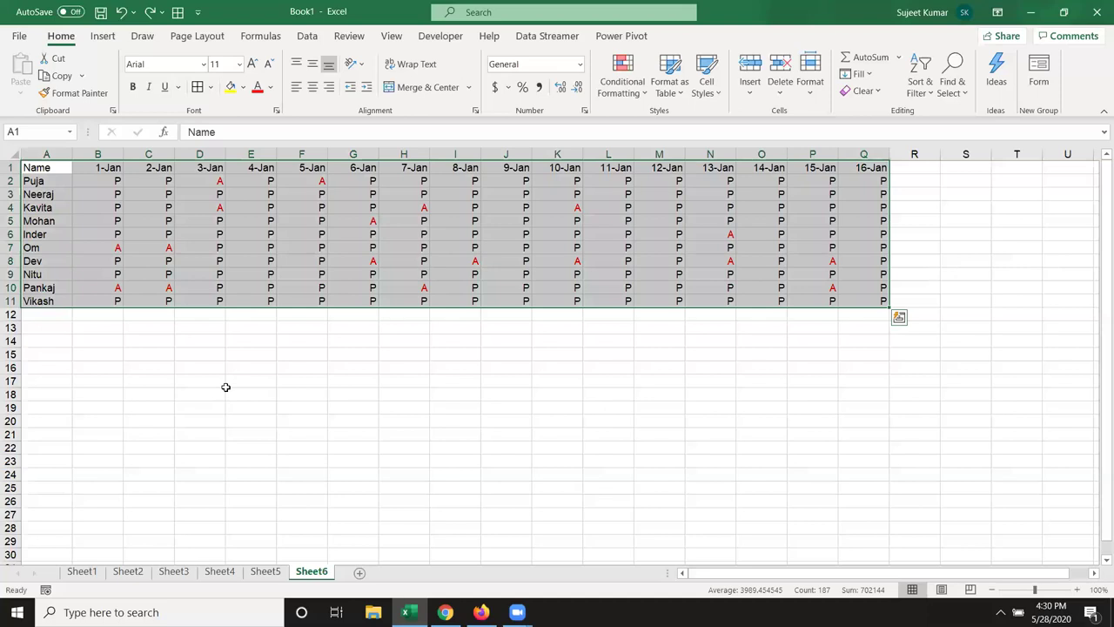
pyautogui.click(160, 235)
pyautogui.click(62, 170)
pyautogui.hotkey('ctrl', 'a')
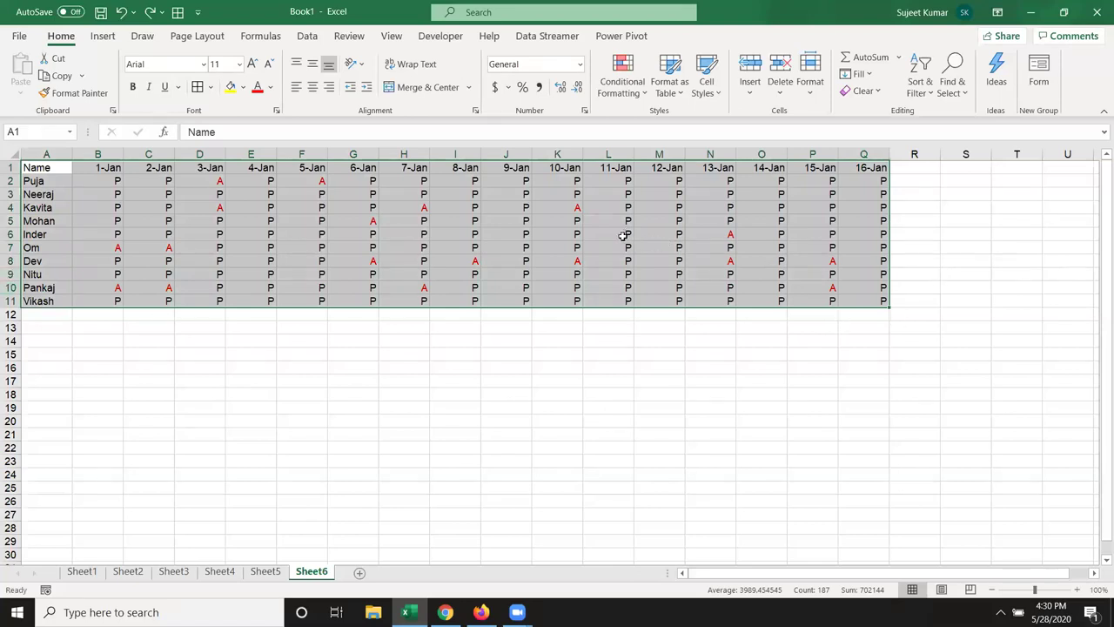
pyautogui.hotkey('ctrl', 'a')
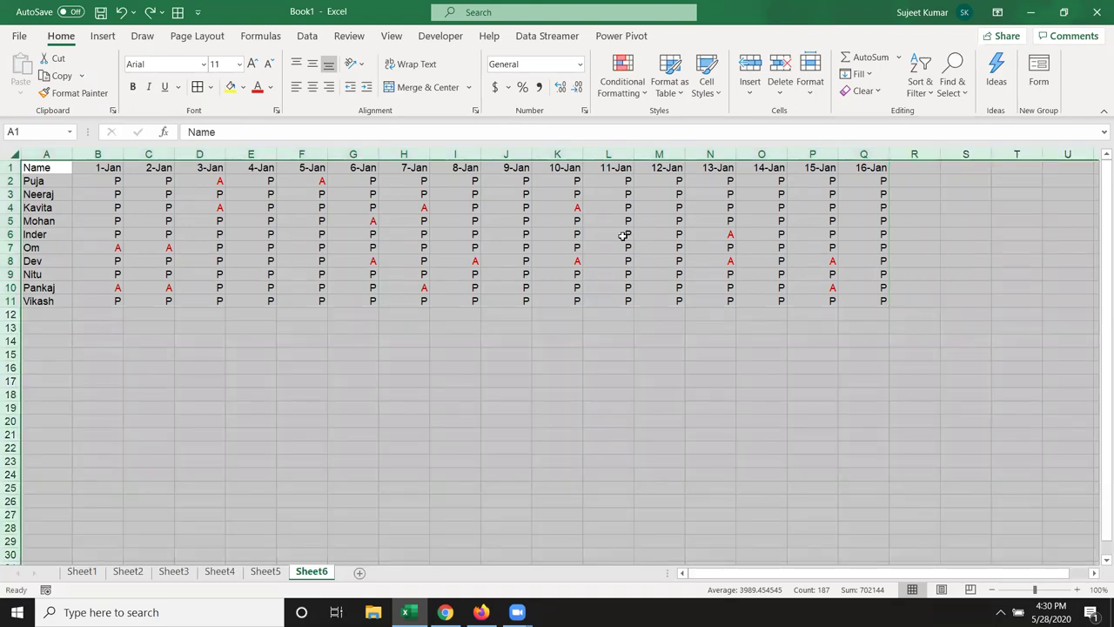
pyautogui.click(623, 235)
pyautogui.click(67, 168)
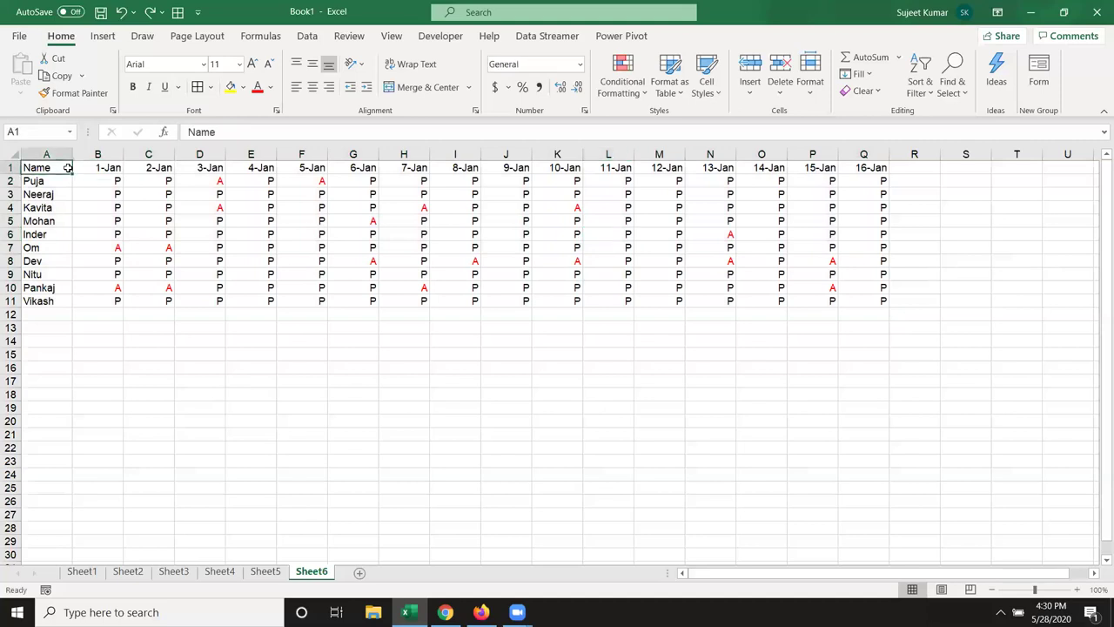
pyautogui.hotkey('ctrl', 'a')
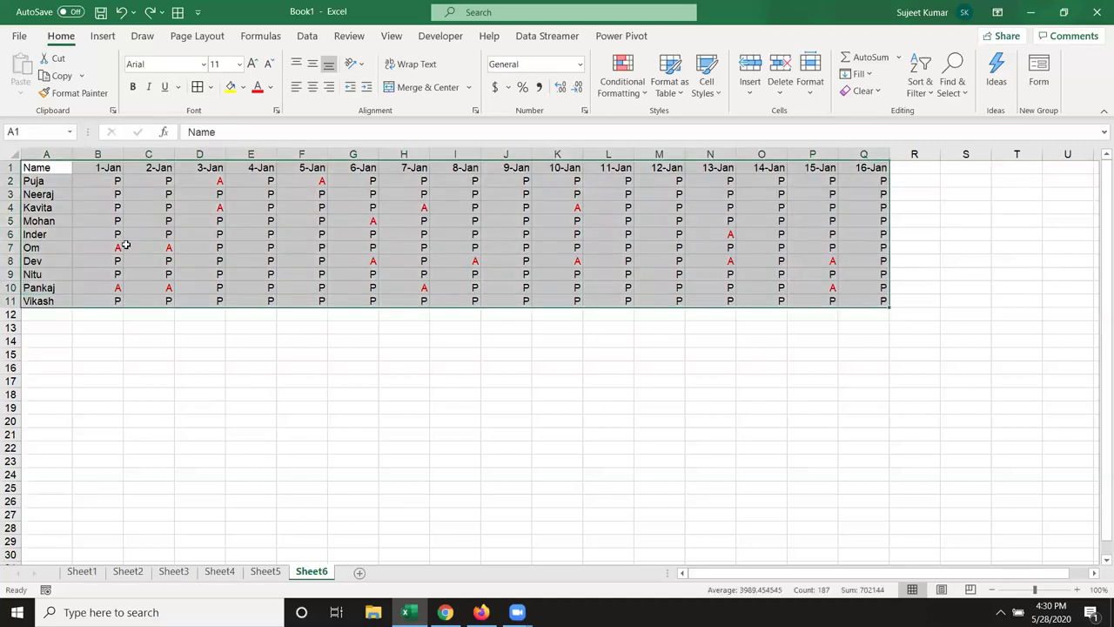
pyautogui.click(130, 247)
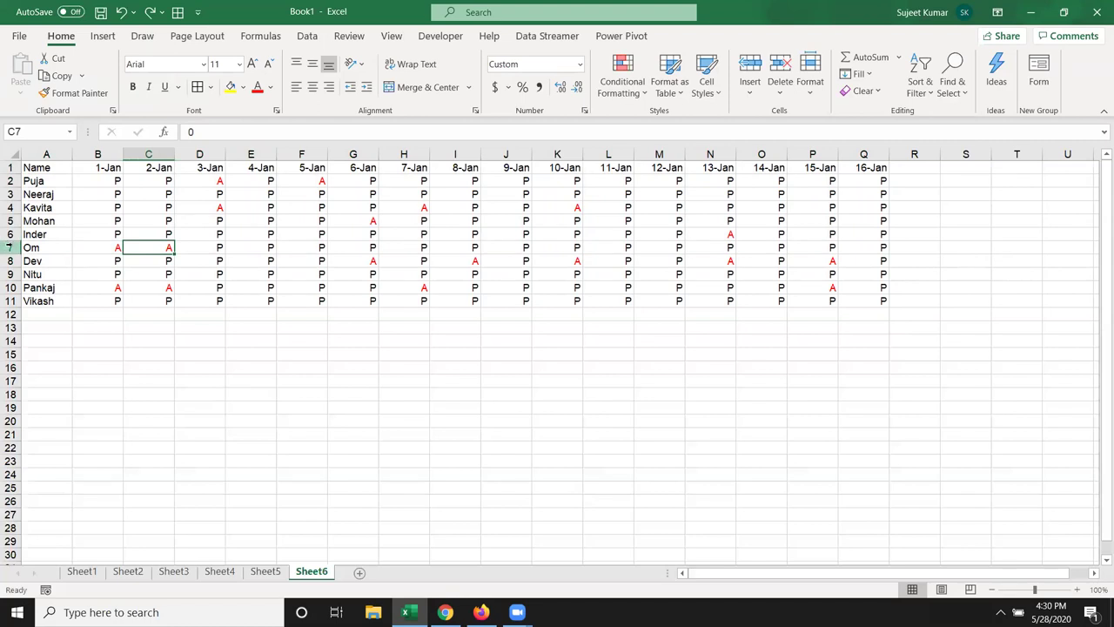
# - Insert a blank row 7 above Om and a blank column I before 8-Jan
pyautogui.click(8, 247)
pyautogui.hotkey('ctrl', 'shift', '+')
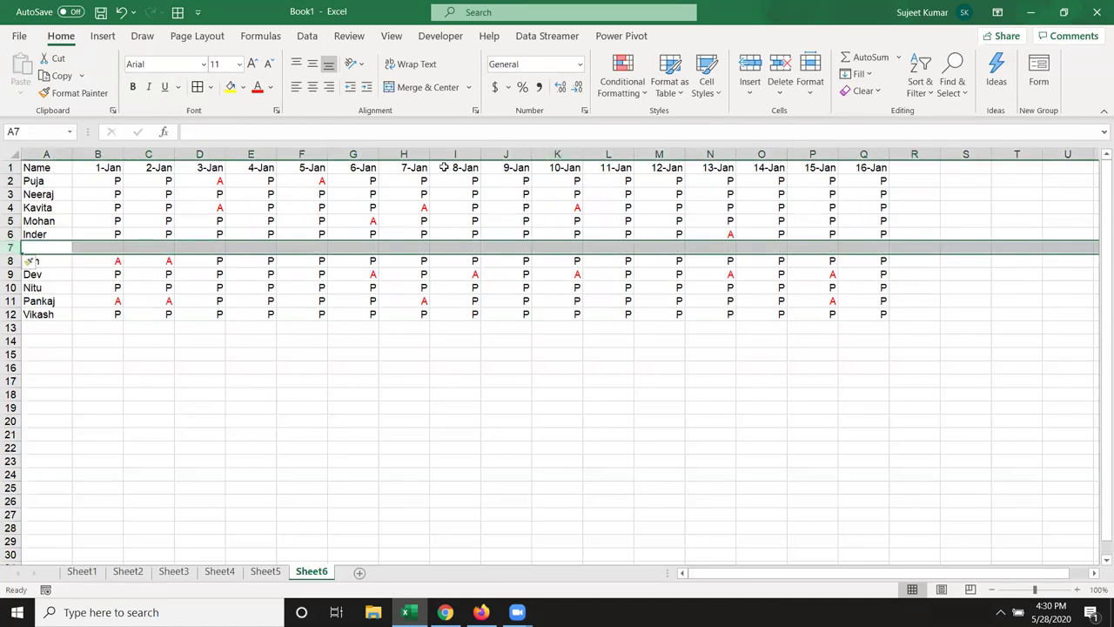
pyautogui.click(448, 153)
pyautogui.hotkey('ctrl', 'shift', '+')
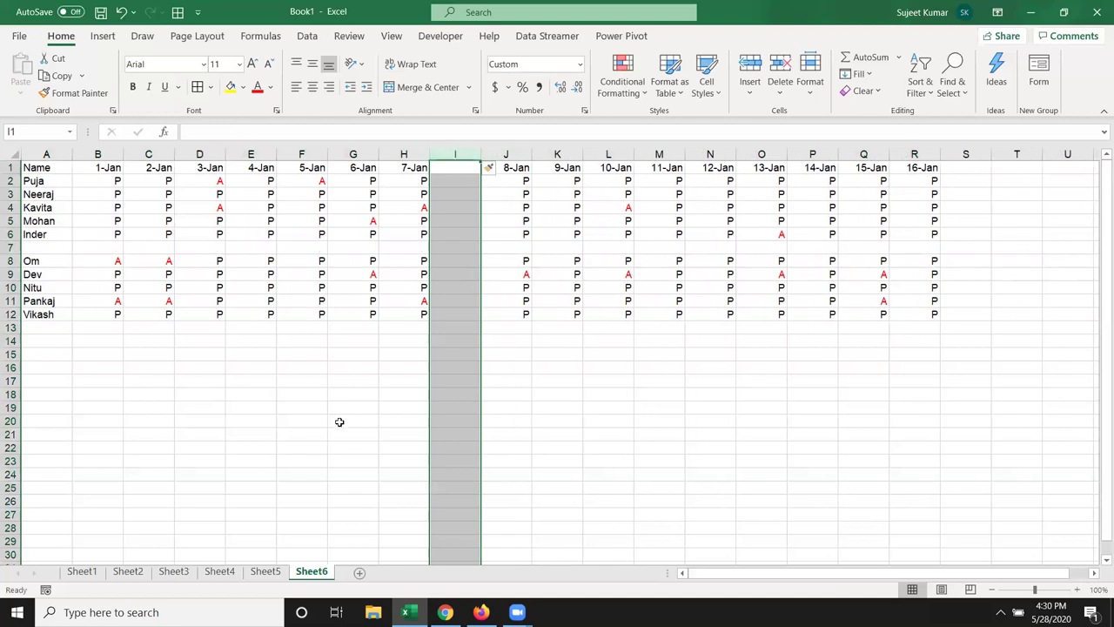
pyautogui.click(344, 422)
# - Test Ctrl+A from A1 before and after entering 'a' in blank-row cell F7
pyautogui.click(43, 169)
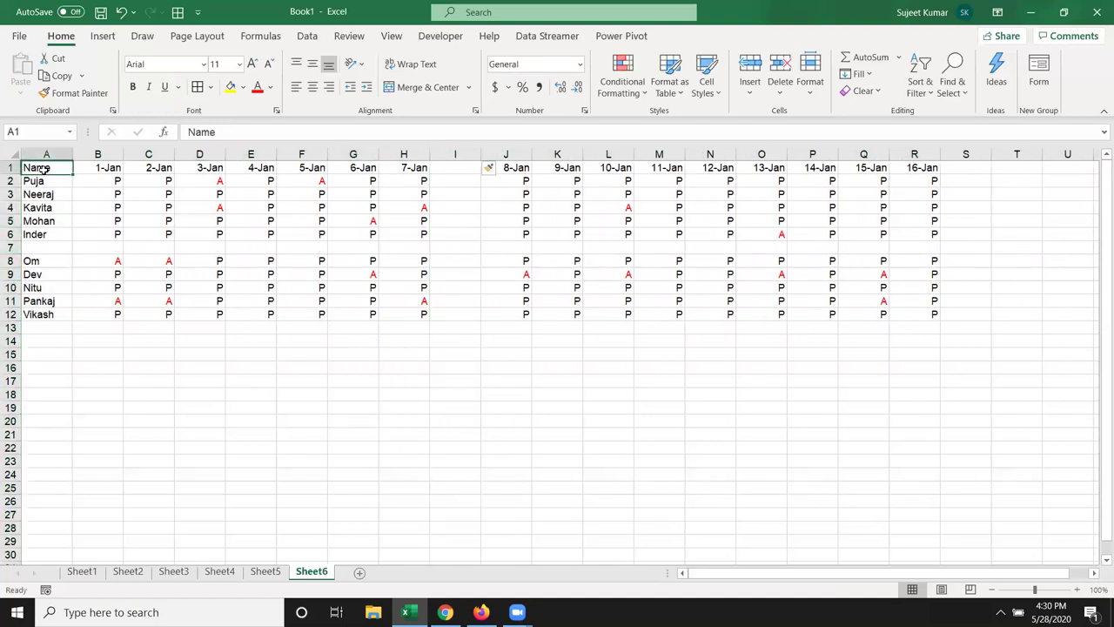
pyautogui.hotkey('ctrl', 'a')
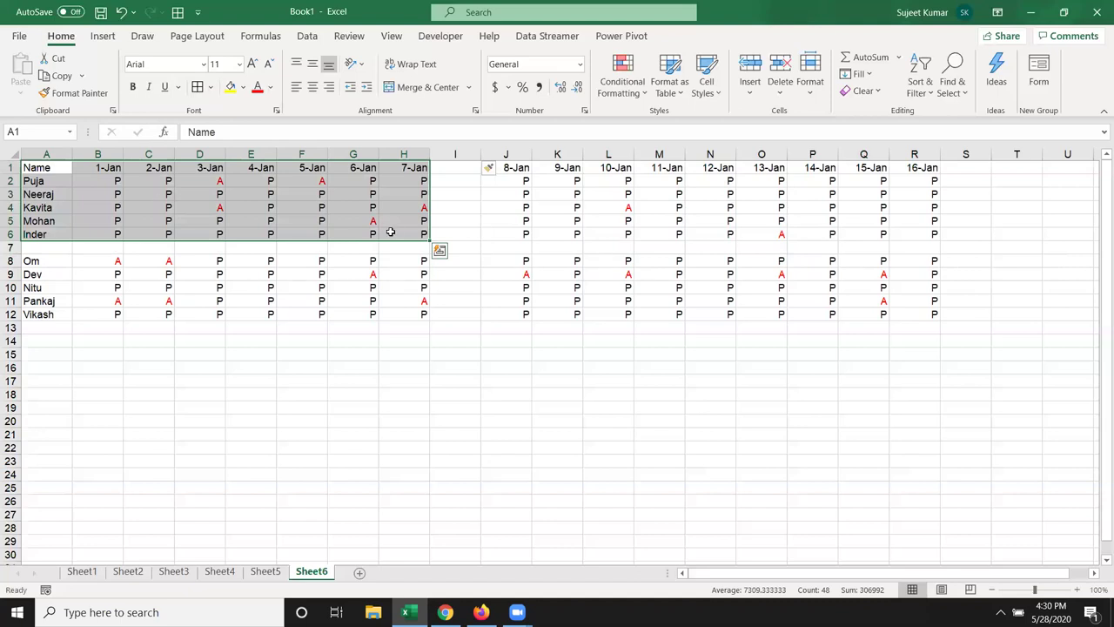
pyautogui.click(327, 253)
pyautogui.write('a')
pyautogui.click(365, 298)
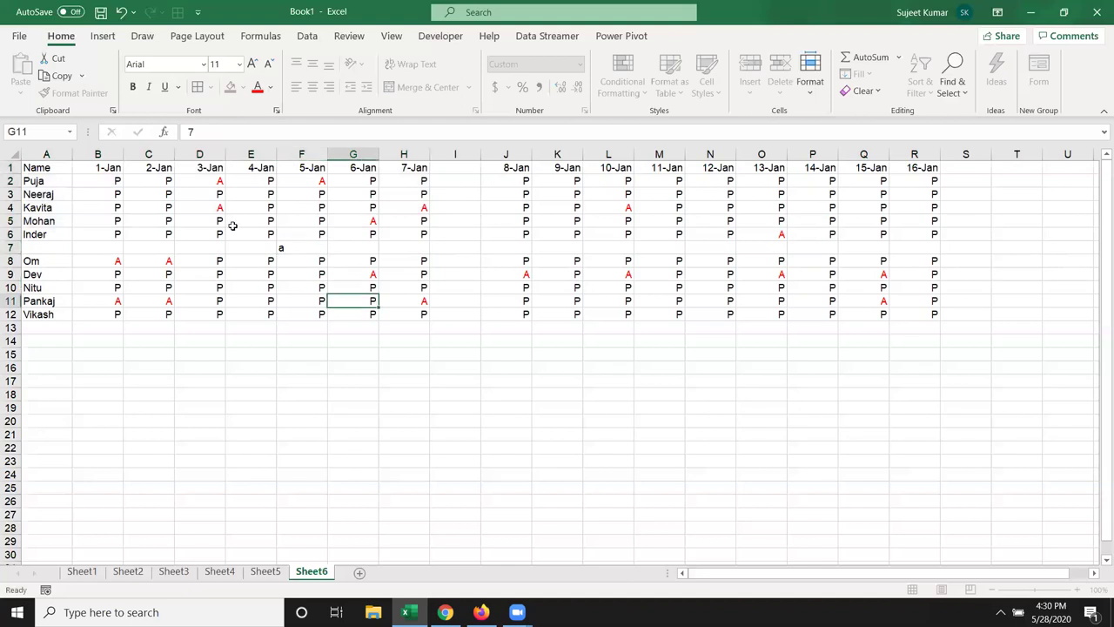
pyautogui.click(68, 168)
pyautogui.hotkey('ctrl', 'a')
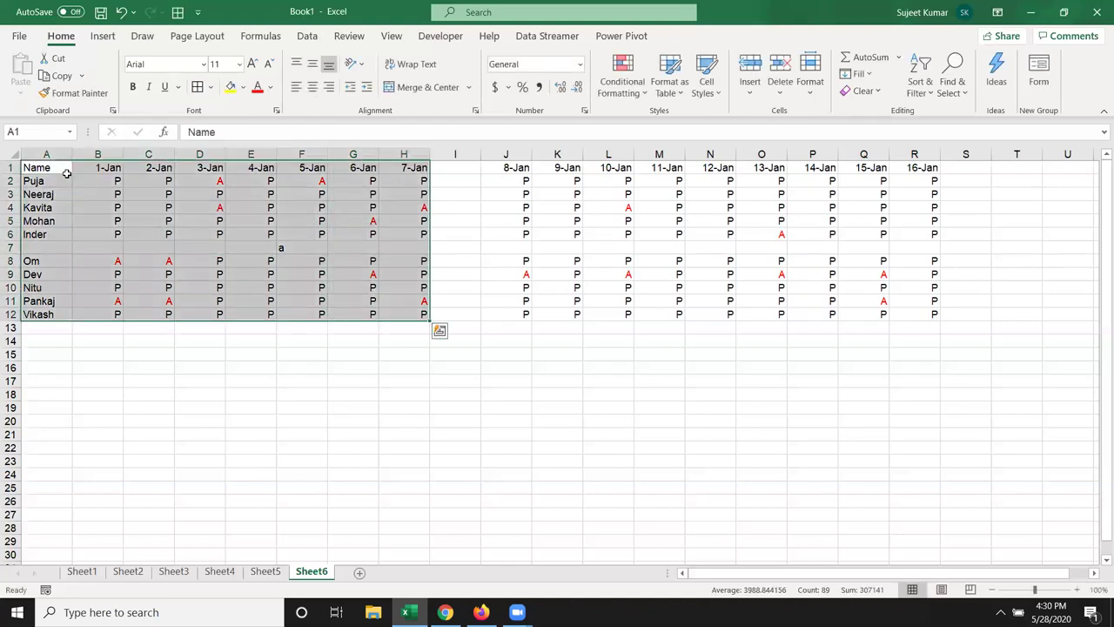
# - Delete the blank row 7 and blank column I with Ctrl+minus
pyautogui.click(68, 248)
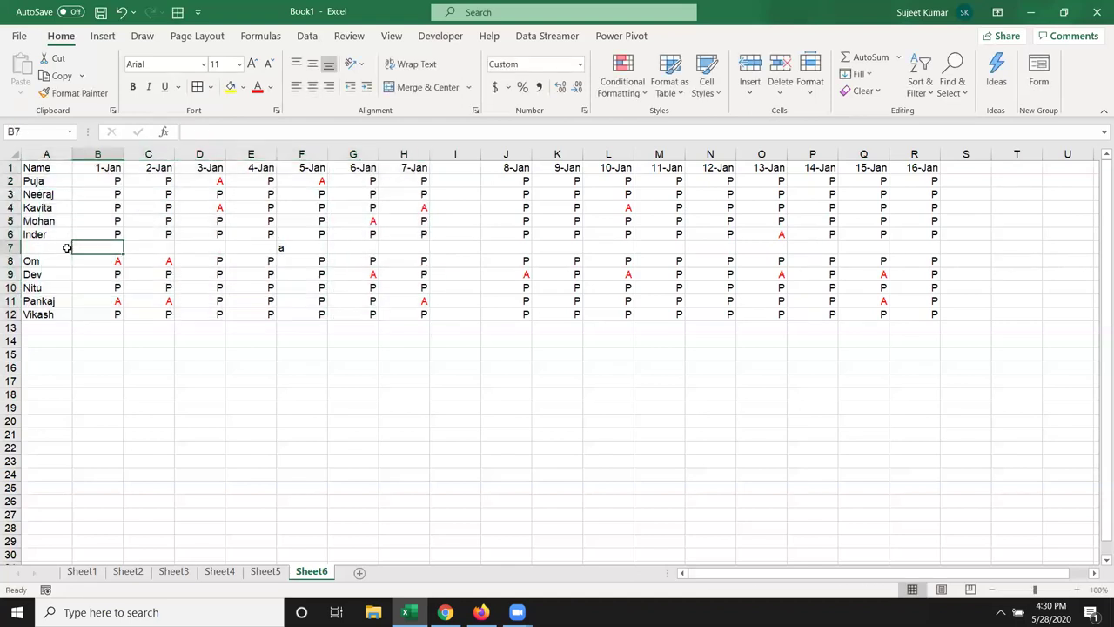
pyautogui.click(12, 248)
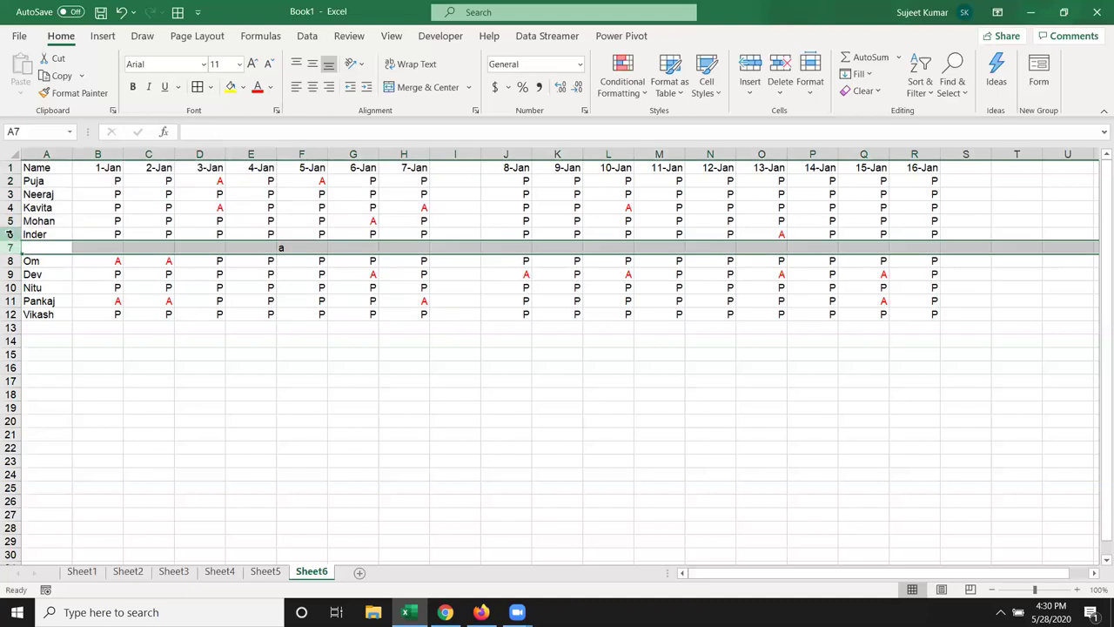
pyautogui.hotkey('ctrl', '-')
pyautogui.click(451, 154)
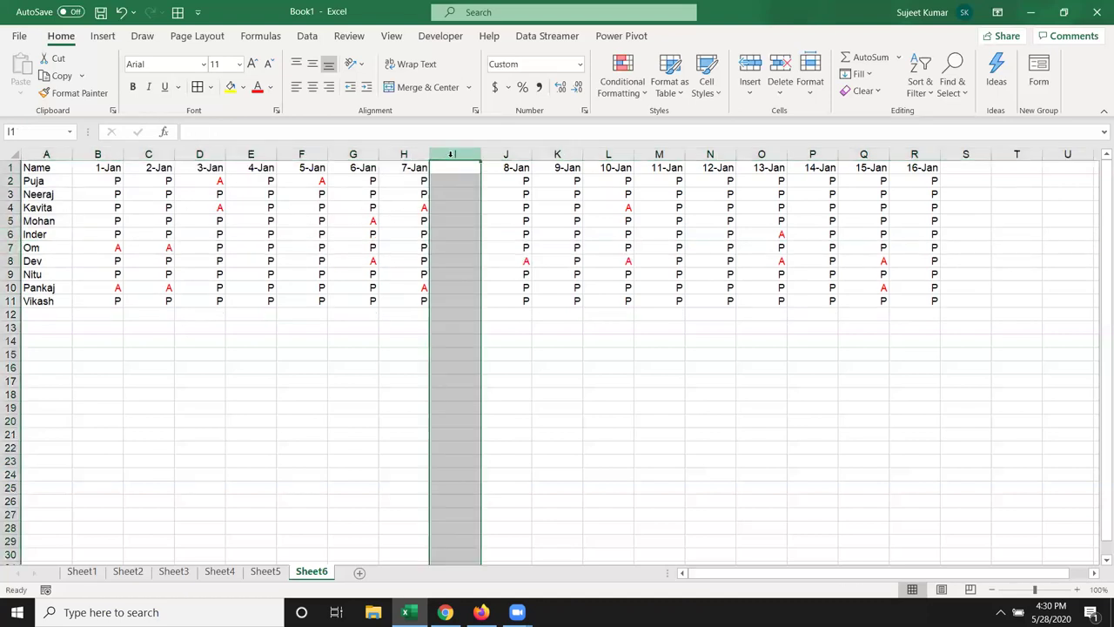
pyautogui.hotkey('ctrl', '-')
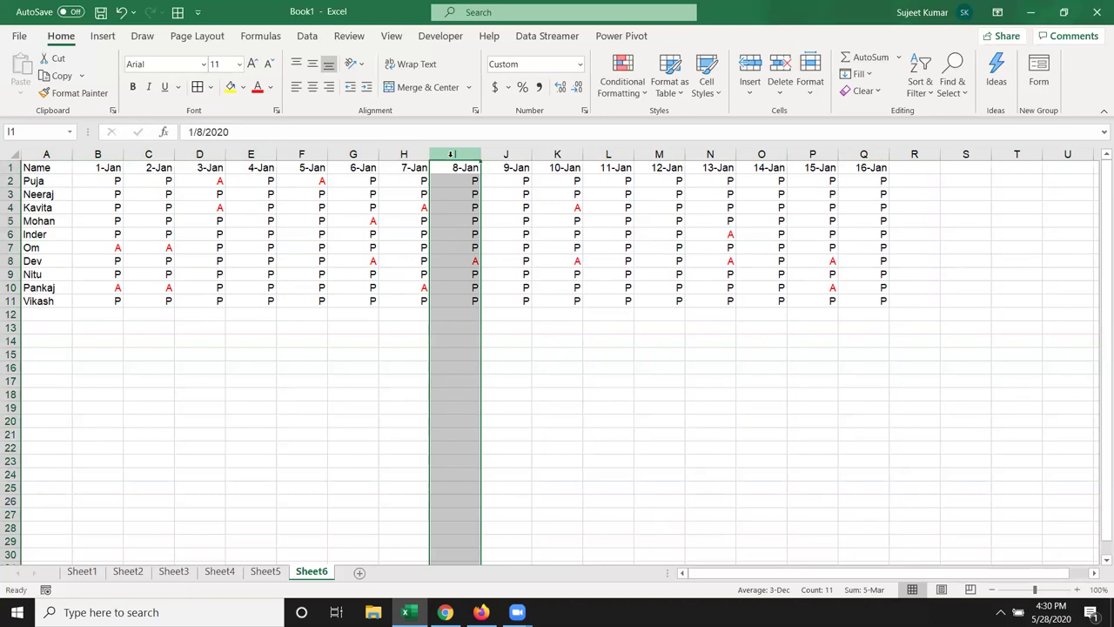
# - Enter 'a' in R6, S4 and T6, then Ctrl+A from E3 to select the expanded range
pyautogui.click(928, 229)
pyautogui.write('a')
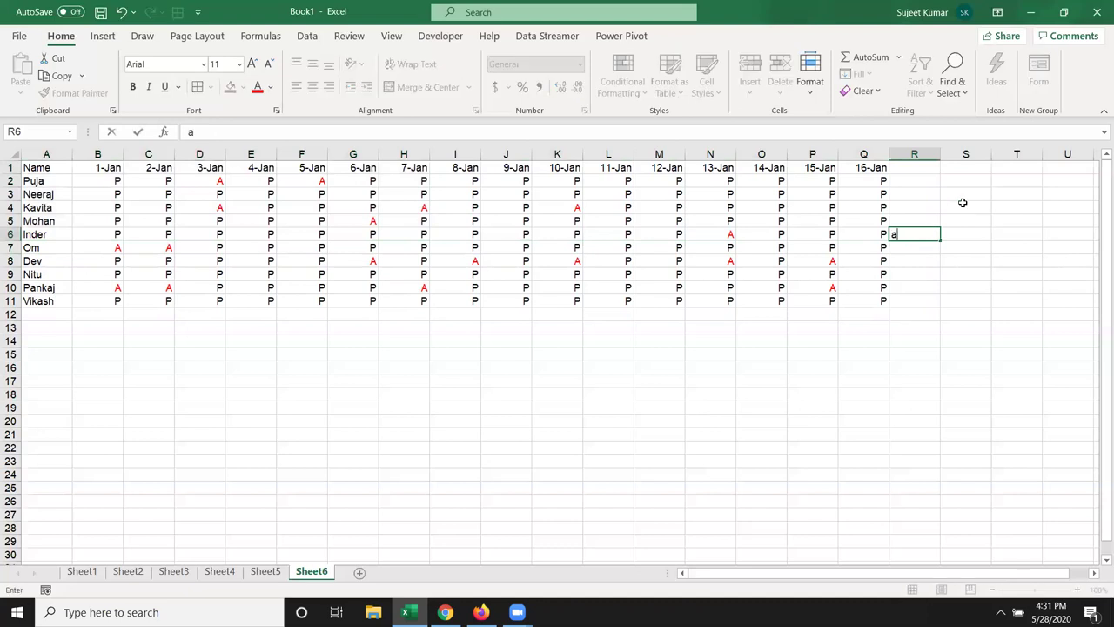
pyautogui.click(963, 208)
pyautogui.write('a')
pyautogui.click(1015, 233)
pyautogui.write('a')
pyautogui.click(911, 281)
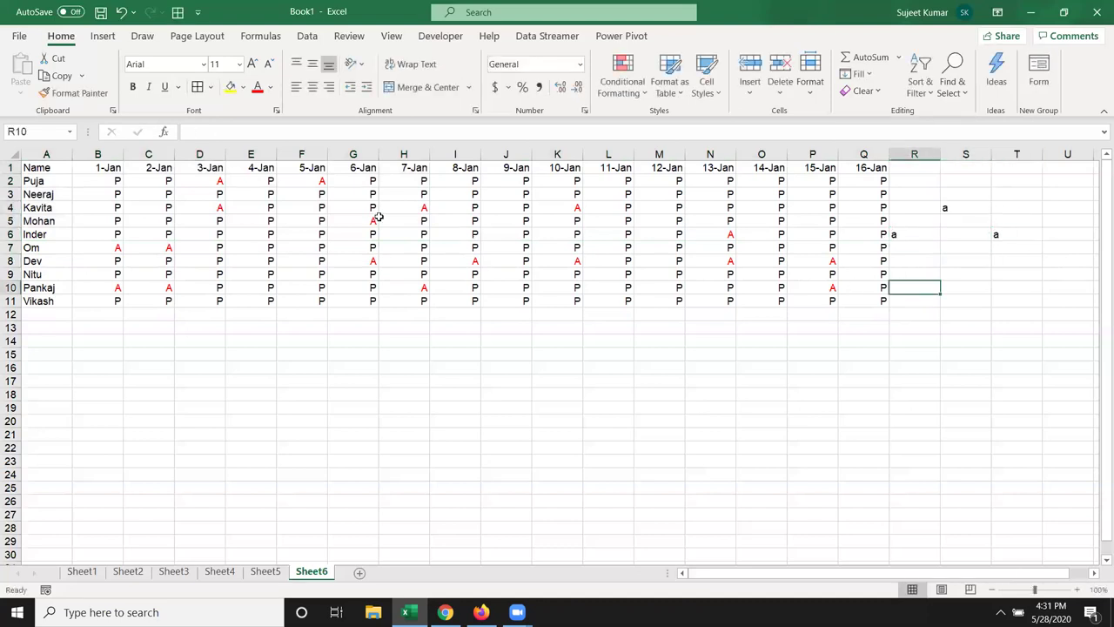
pyautogui.click(260, 193)
pyautogui.hotkey('ctrl', 'a')
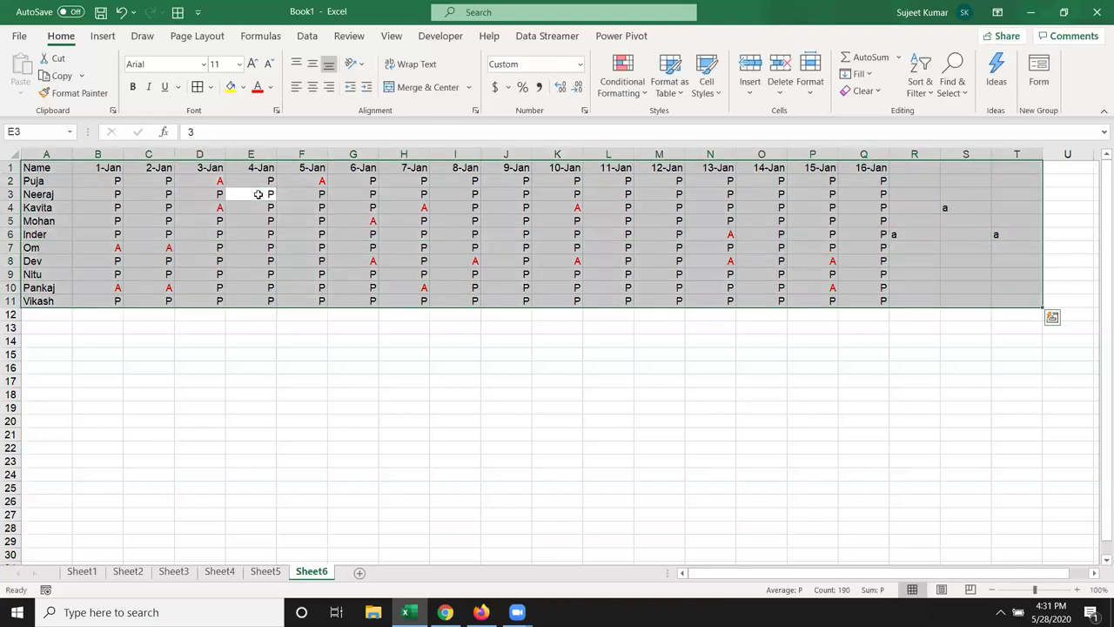
# - Delete the contents of columns R to T, then move to A1 and down to Puja in A2
pyautogui.click(354, 208)
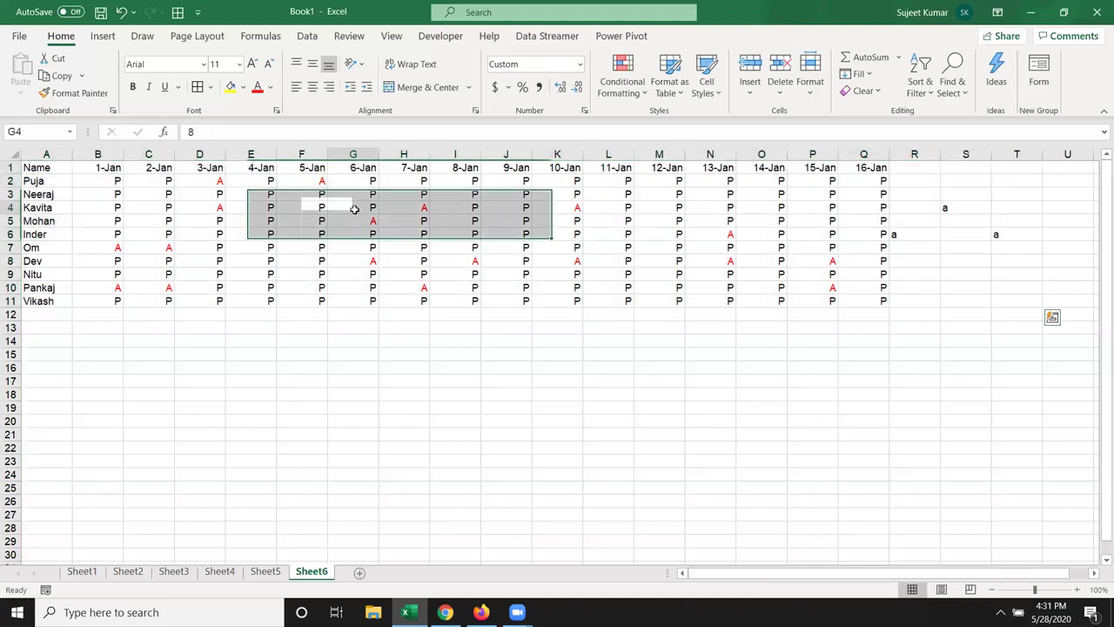
pyautogui.moveTo(905, 153); pyautogui.dragTo(993, 133)
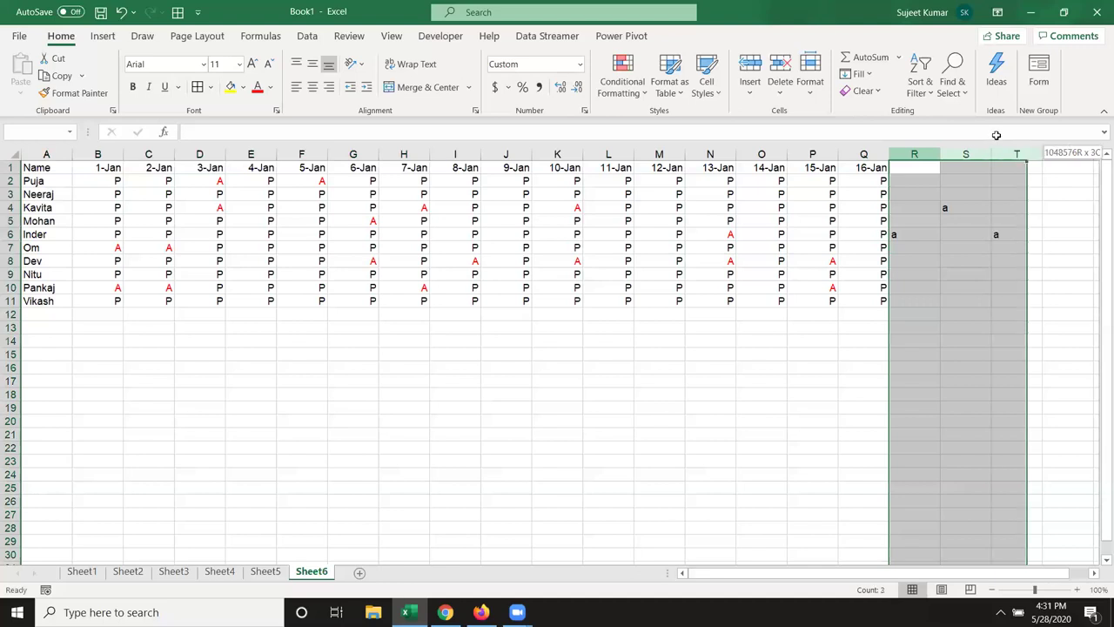
pyautogui.press('Delete')
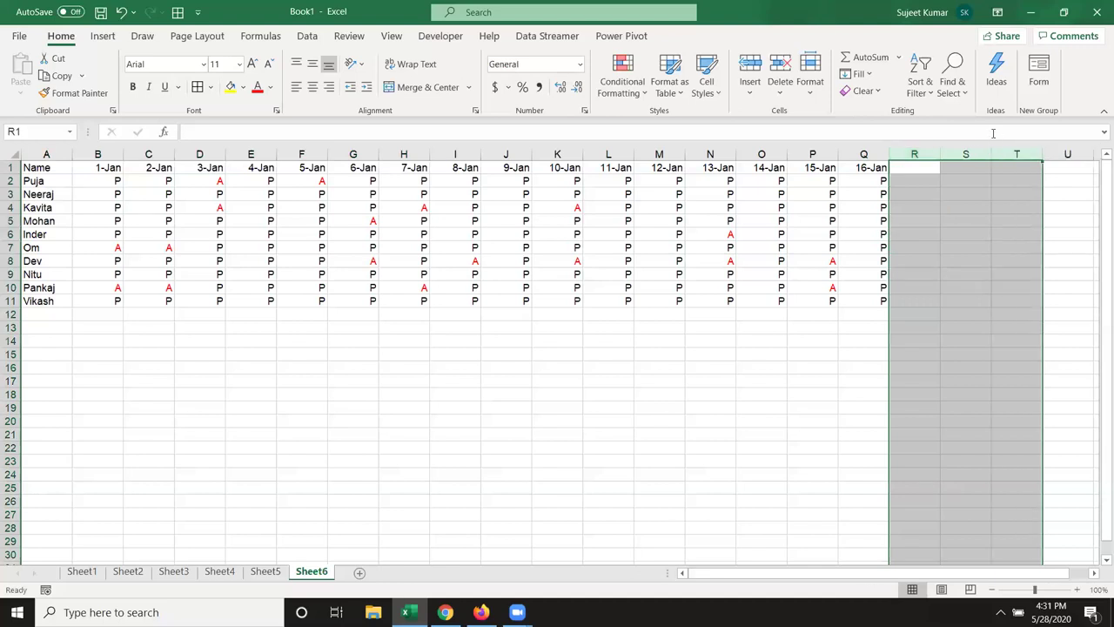
pyautogui.press('Left')
pyautogui.press('Left')
pyautogui.hotkey('ctrl', 'Home')
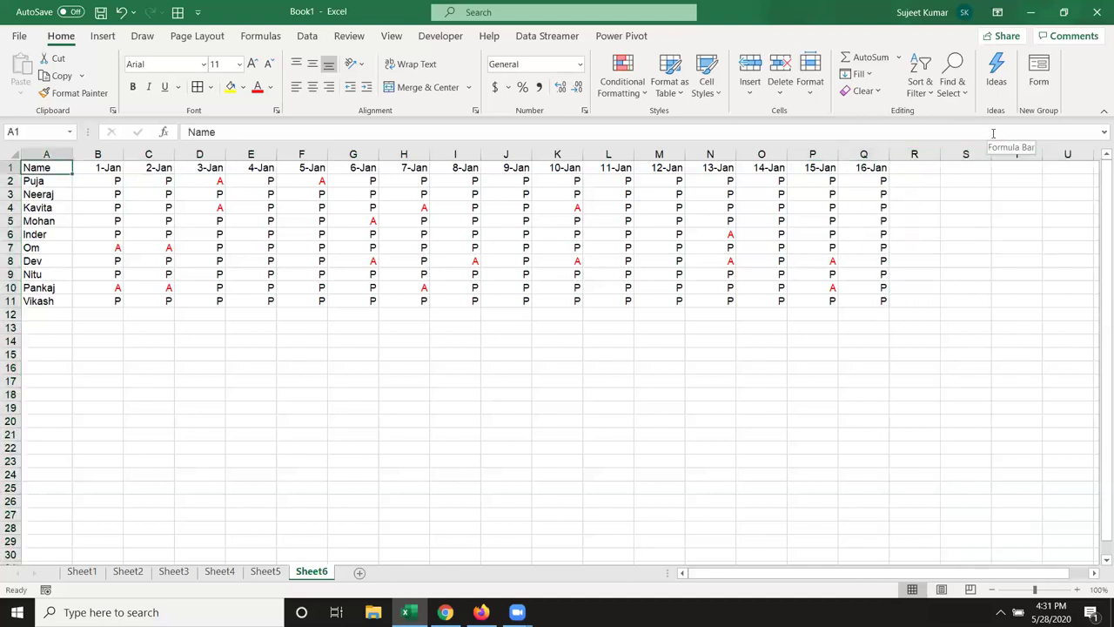
pyautogui.press('Down')
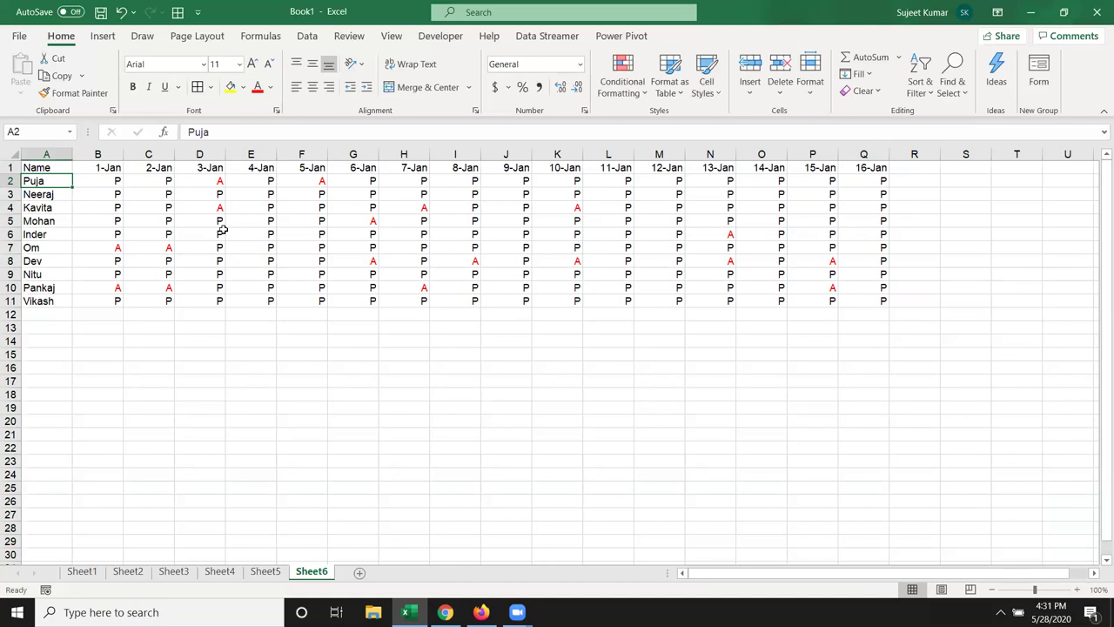
pyautogui.keyDown('ctrl'); pyautogui.click(170, 194); pyautogui.keyUp('ctrl')
pyautogui.keyDown('ctrl'); pyautogui.click(113, 247); pyautogui.keyUp('ctrl')
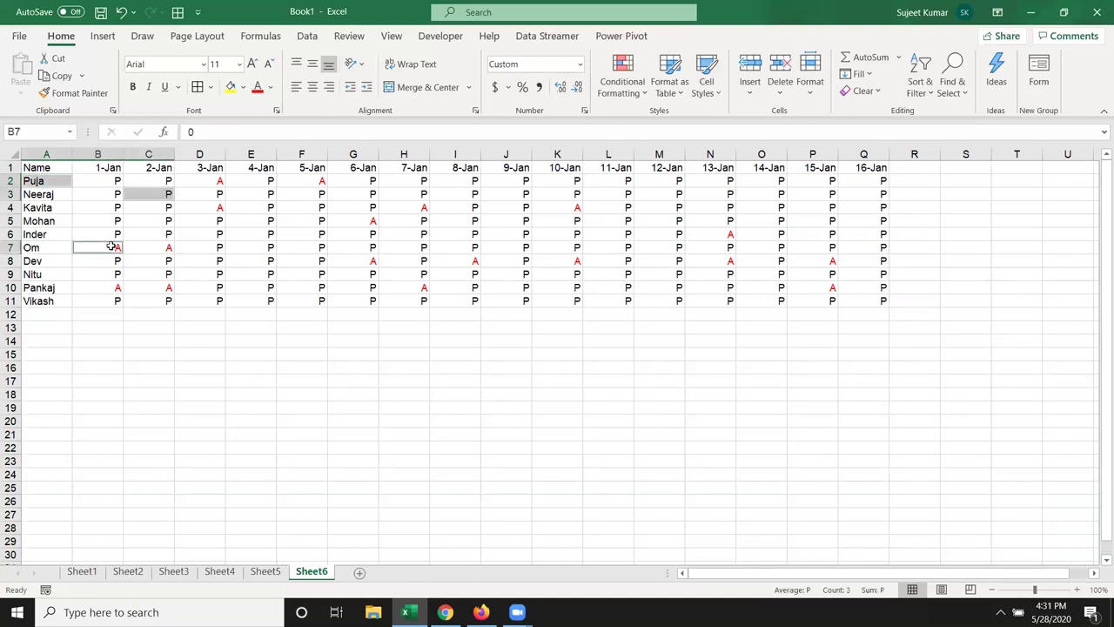
pyautogui.keyDown('ctrl'); pyautogui.click(232, 276); pyautogui.keyUp('ctrl')
pyautogui.keyDown('ctrl'); pyautogui.click(319, 247); pyautogui.keyUp('ctrl')
pyautogui.keyDown('ctrl'); pyautogui.click(311, 219); pyautogui.keyUp('ctrl')
pyautogui.keyDown('ctrl'); pyautogui.click(467, 212); pyautogui.keyUp('ctrl')
pyautogui.keyDown('ctrl'); pyautogui.click(450, 250); pyautogui.keyUp('ctrl')
pyautogui.keyDown('ctrl'); pyautogui.click(537, 272); pyautogui.keyUp('ctrl')
pyautogui.keyDown('ctrl'); pyautogui.click(615, 210); pyautogui.keyUp('ctrl')
pyautogui.keyDown('ctrl'); pyautogui.click(716, 209); pyautogui.keyUp('ctrl')
pyautogui.keyDown('ctrl'); pyautogui.click(714, 247); pyautogui.keyUp('ctrl')
pyautogui.keyDown('ctrl'); pyautogui.click(818, 289); pyautogui.keyUp('ctrl')
pyautogui.keyDown('ctrl'); pyautogui.click(825, 235); pyautogui.keyUp('ctrl')
pyautogui.keyDown('ctrl'); pyautogui.click(834, 205); pyautogui.keyUp('ctrl')
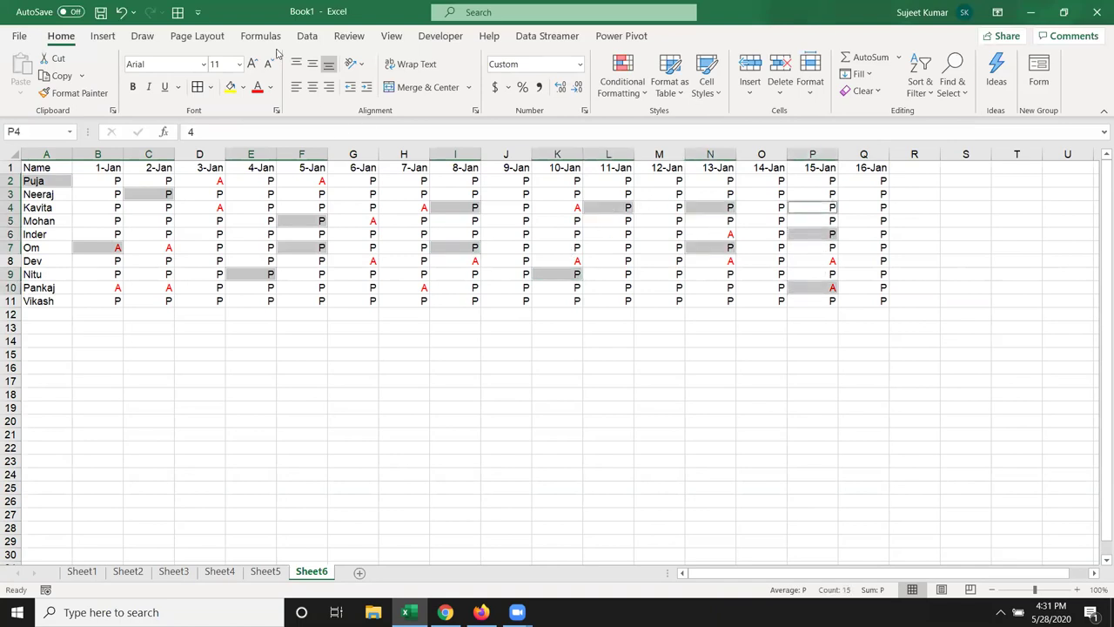
pyautogui.click(230, 86)
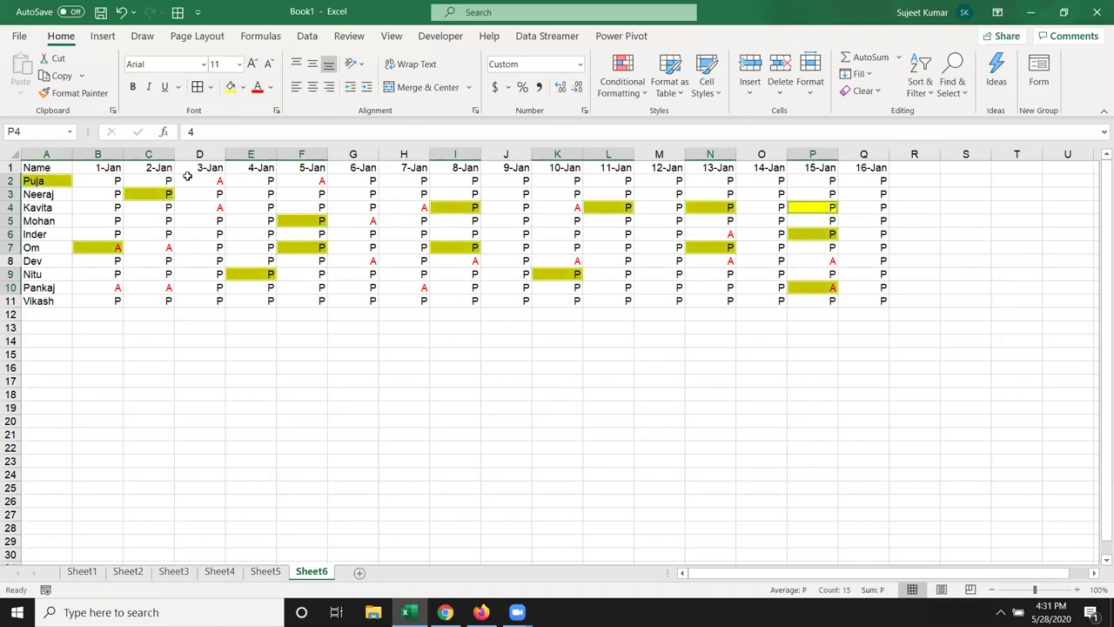
pyautogui.hotkey('ctrl', 'z')
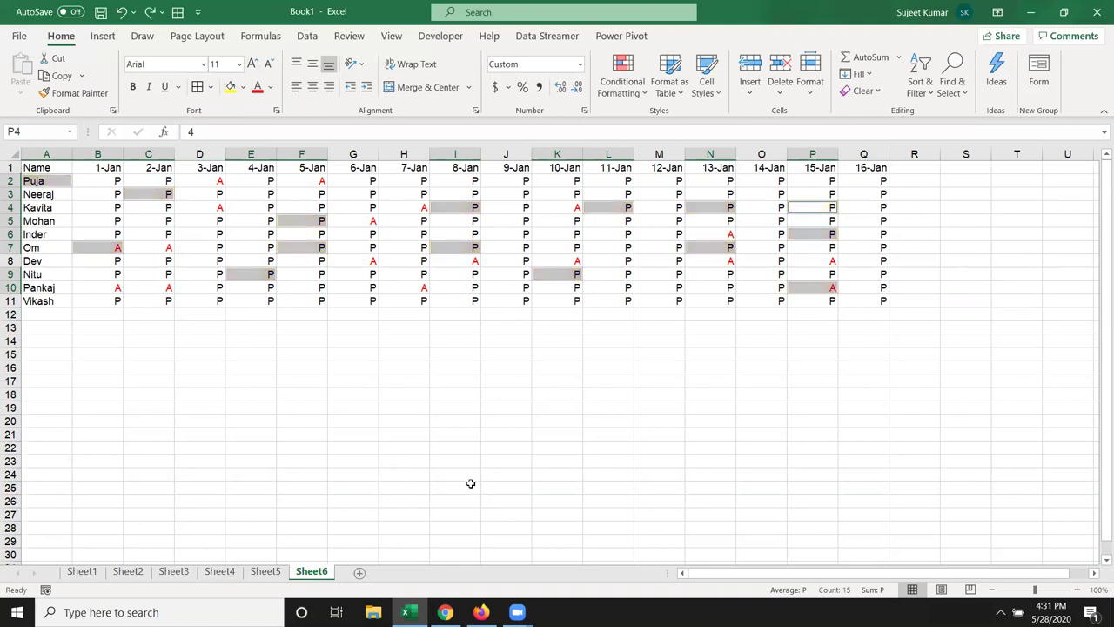
# - Copy cells A1, C1, E1 (Name, 2-Jan, 4-Jan) and Kavita's A4, C4, E4
pyautogui.click(423, 341)
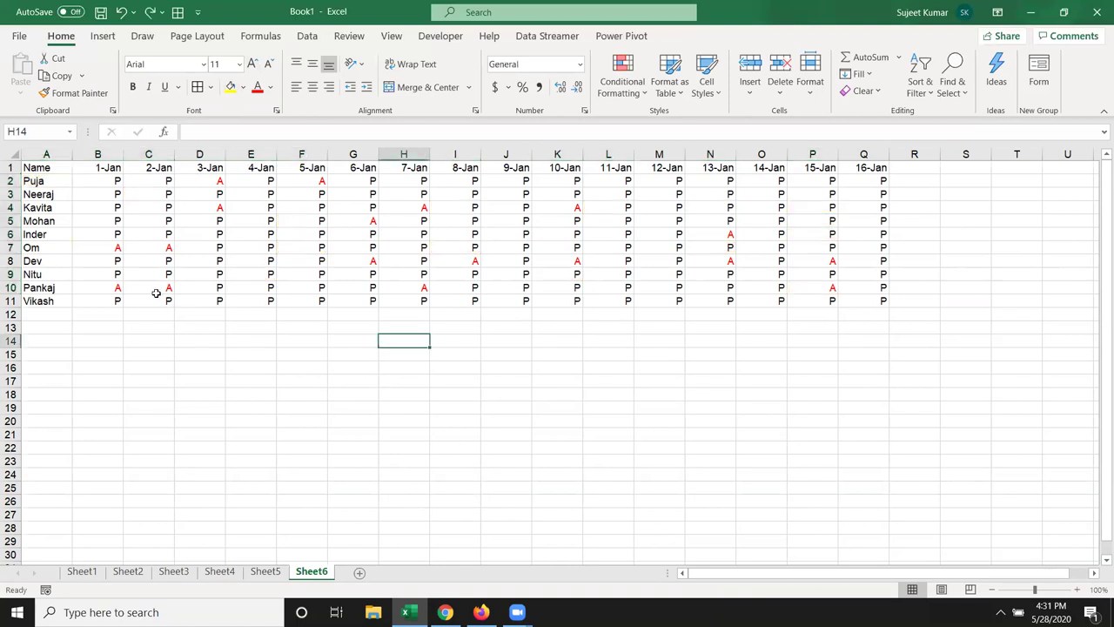
pyautogui.click(44, 170)
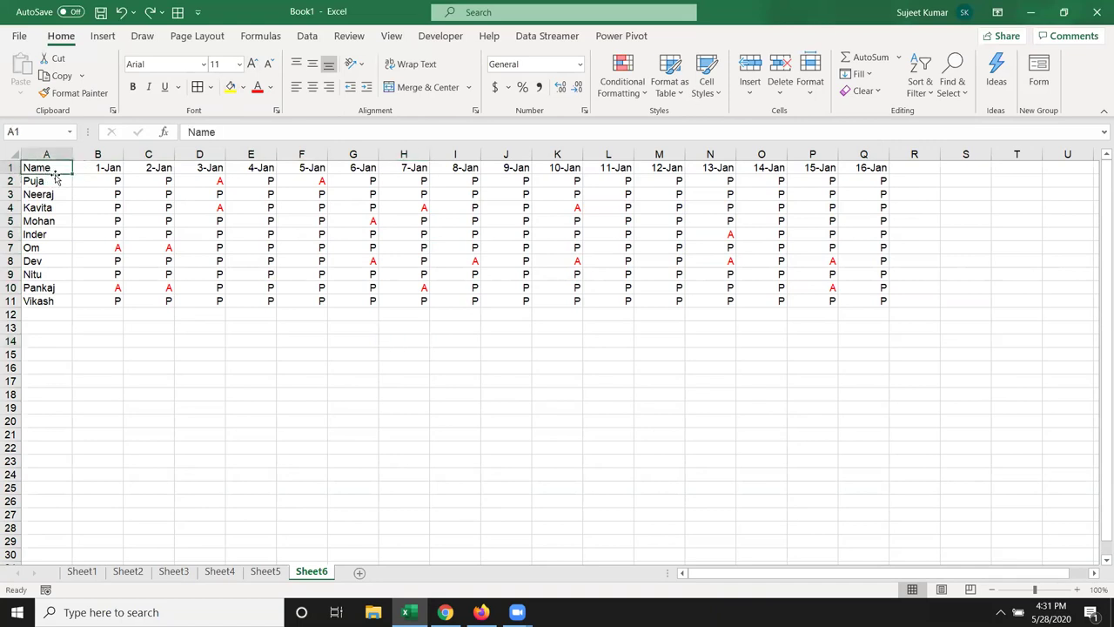
pyautogui.keyDown('ctrl'); pyautogui.click(154, 168); pyautogui.keyUp('ctrl')
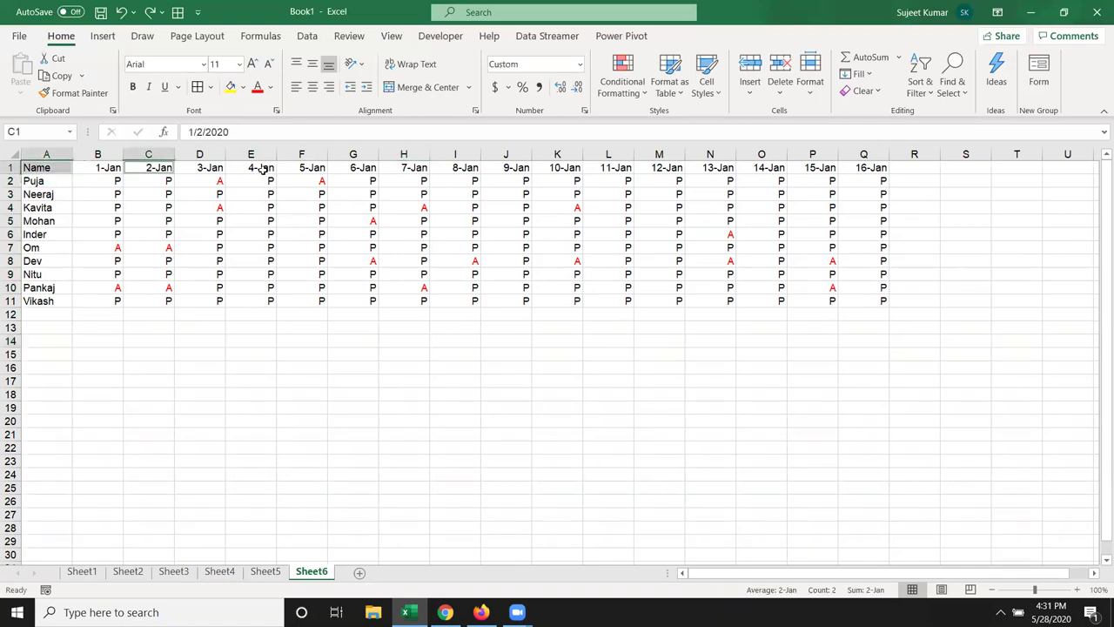
pyautogui.keyDown('ctrl'); pyautogui.click(260, 168); pyautogui.keyUp('ctrl')
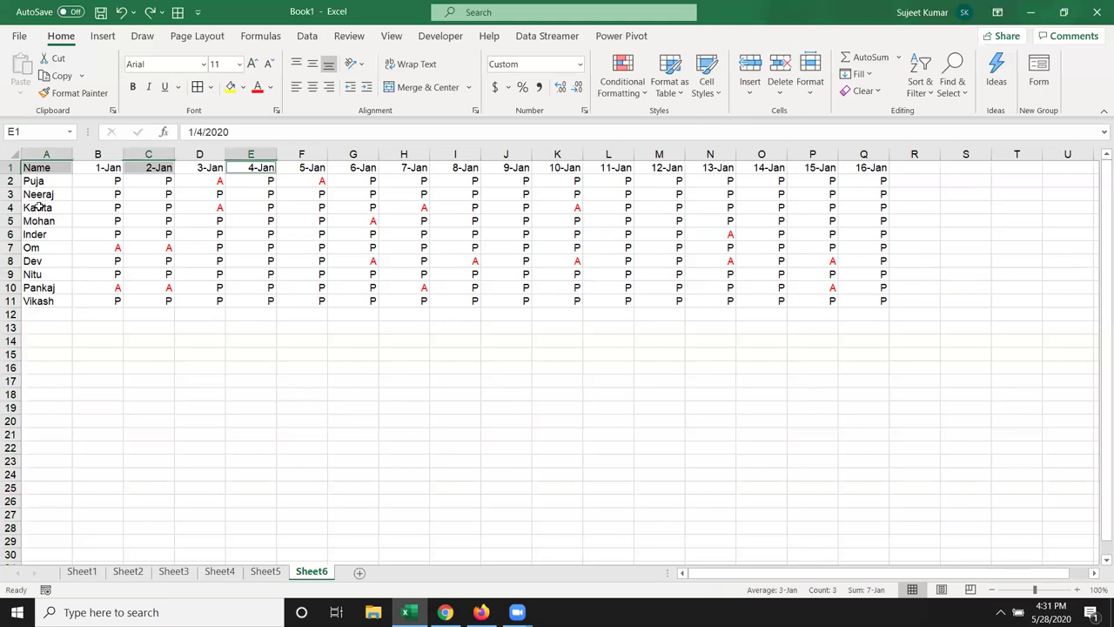
pyautogui.keyDown('ctrl'); pyautogui.click(41, 208); pyautogui.keyUp('ctrl')
pyautogui.keyDown('ctrl'); pyautogui.click(150, 213); pyautogui.keyUp('ctrl')
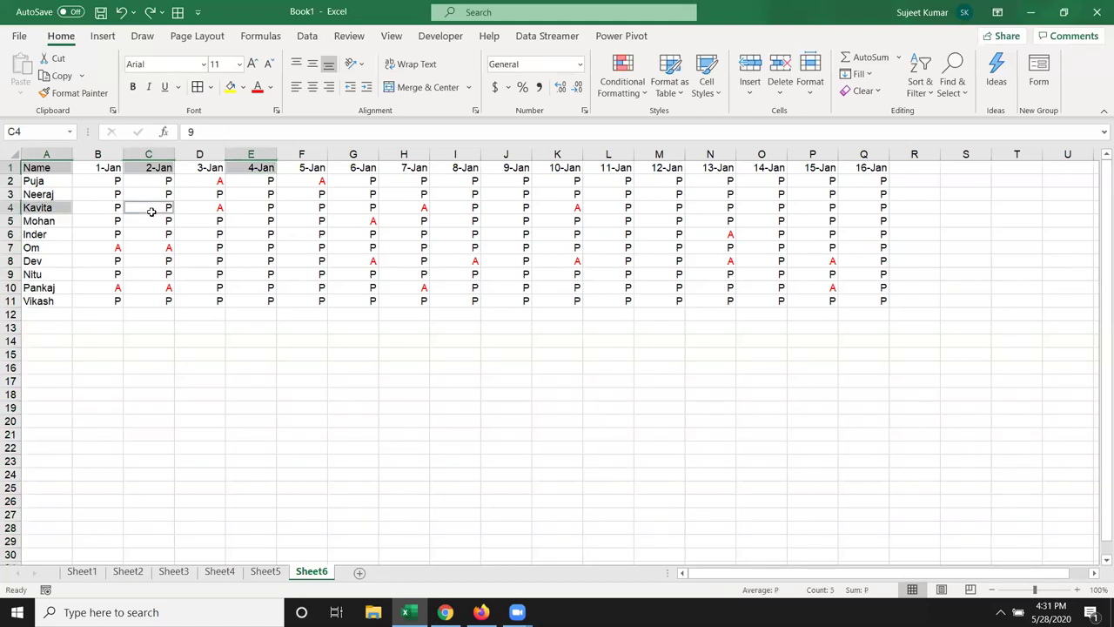
pyautogui.keyDown('ctrl'); pyautogui.click(258, 210); pyautogui.keyUp('ctrl')
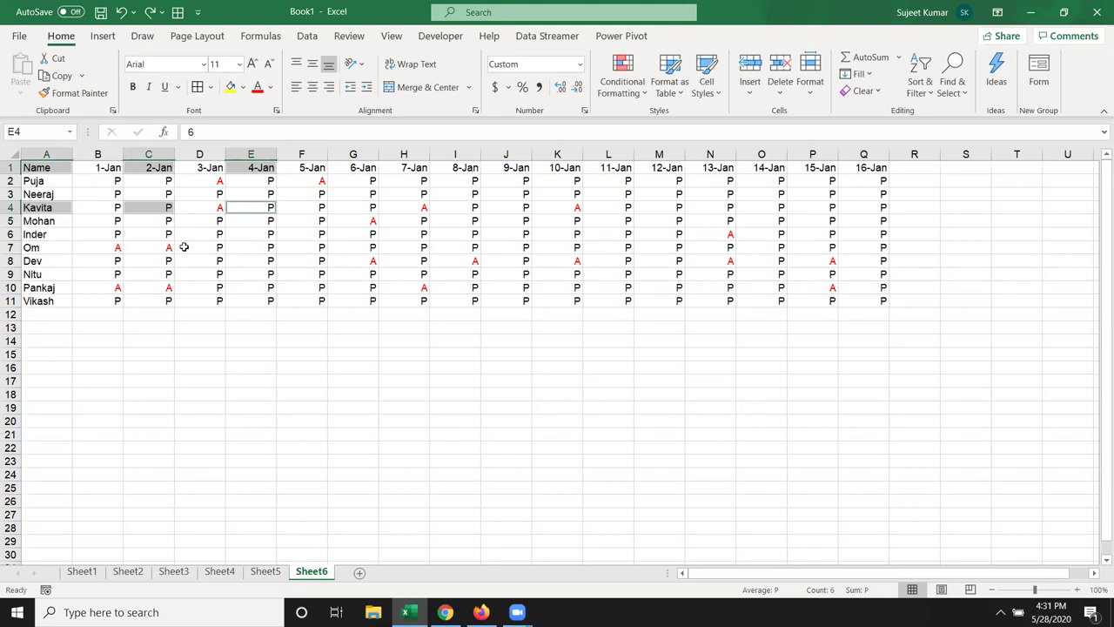
pyautogui.hotkey('ctrl', 'c')
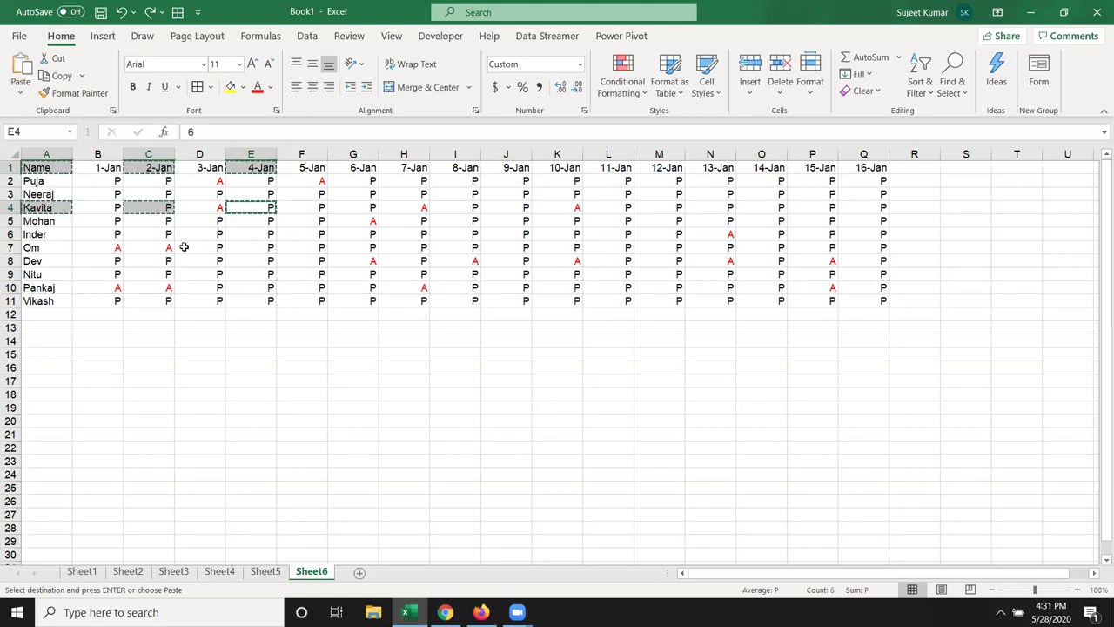
# - Paste the copied cells at G16 and deselect the pasted block
pyautogui.click(369, 368)
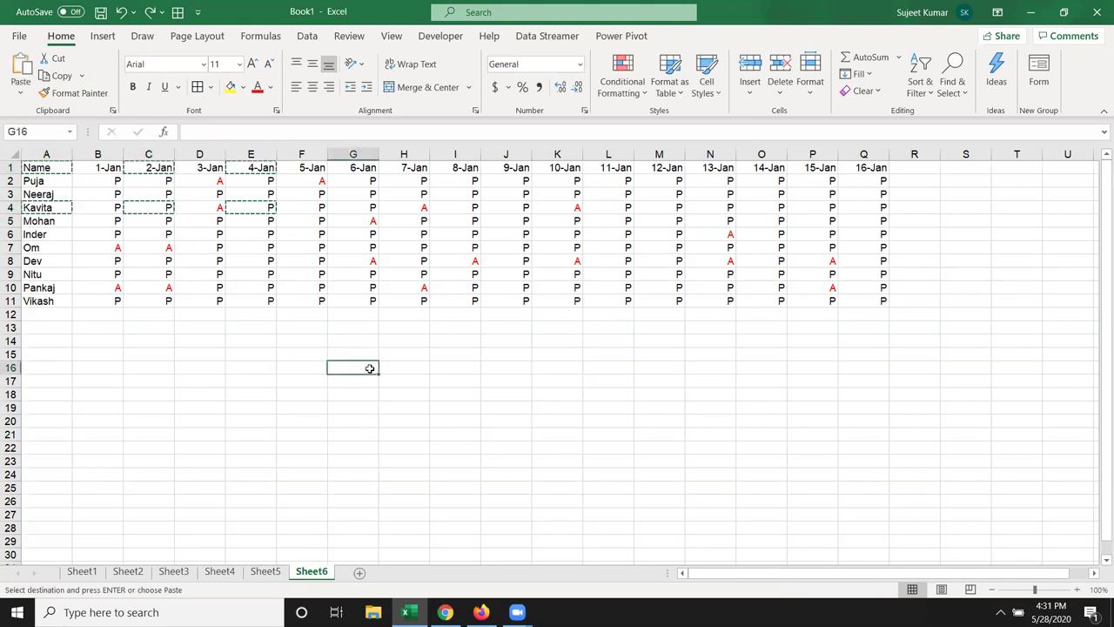
pyautogui.hotkey('ctrl', 'v')
pyautogui.click(258, 314)
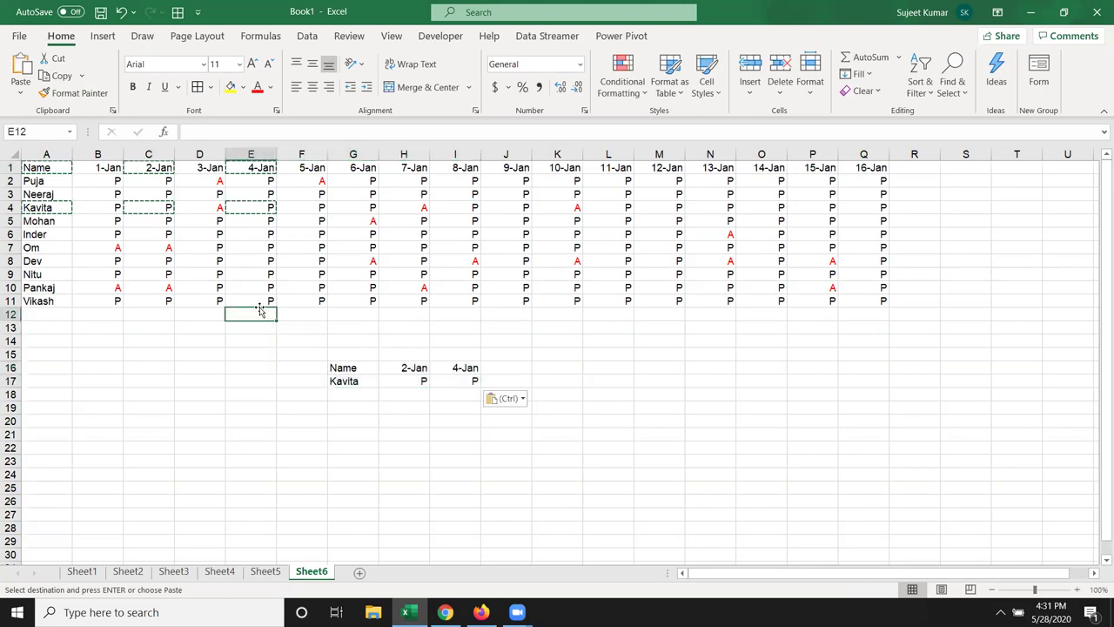
pyautogui.click(85, 223)
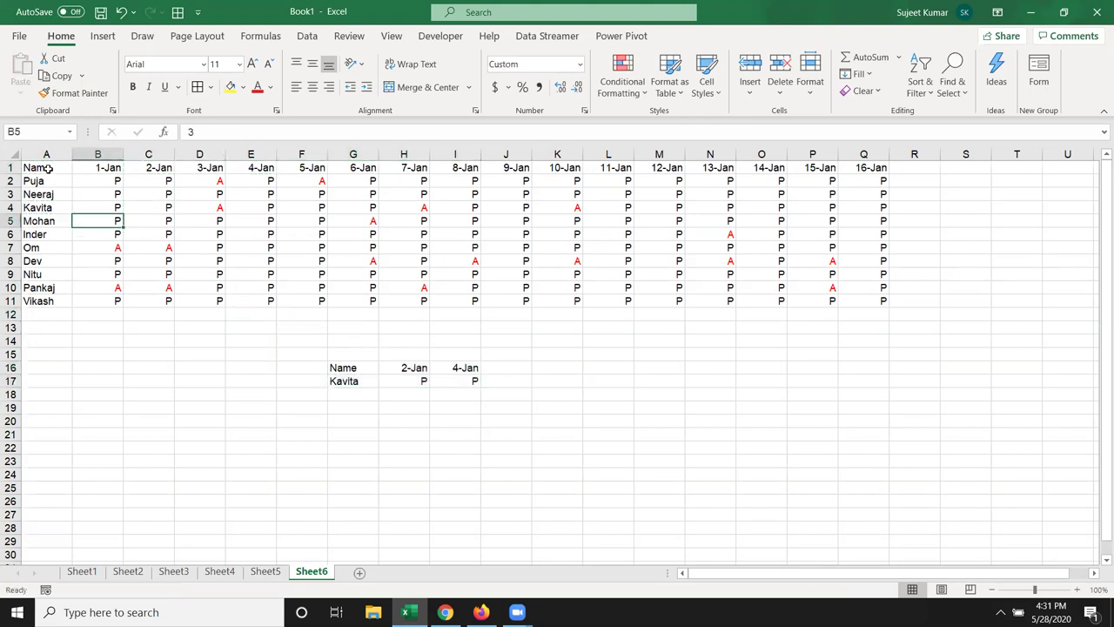
pyautogui.click(50, 171)
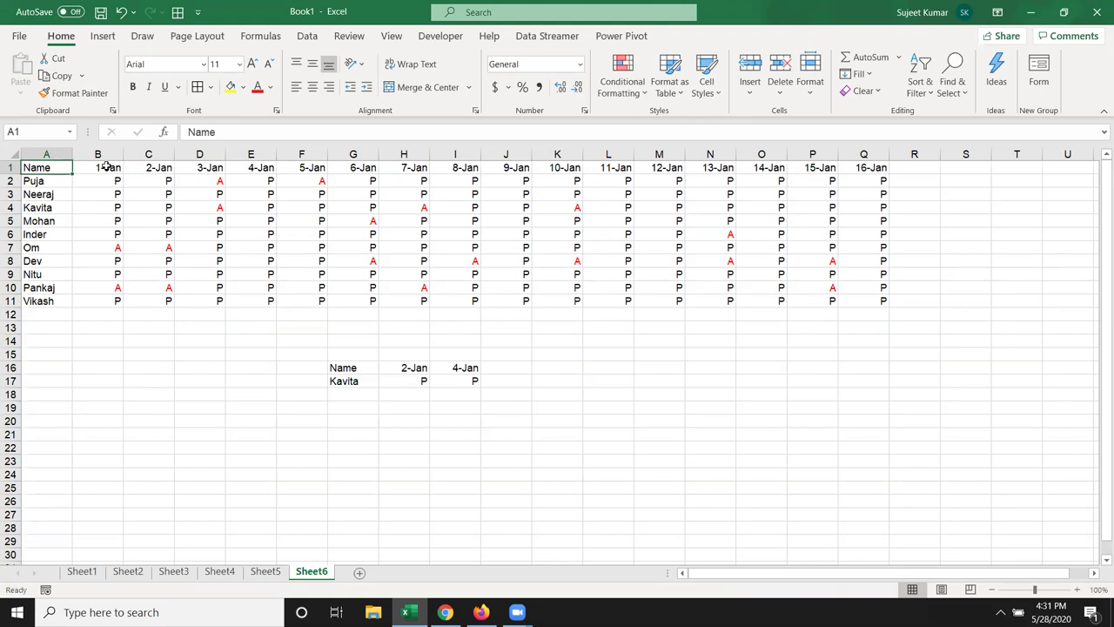
pyautogui.moveTo(107, 169); pyautogui.dragTo(209, 167)
pyautogui.keyDown('ctrl'); pyautogui.click(300, 168); pyautogui.keyUp('ctrl')
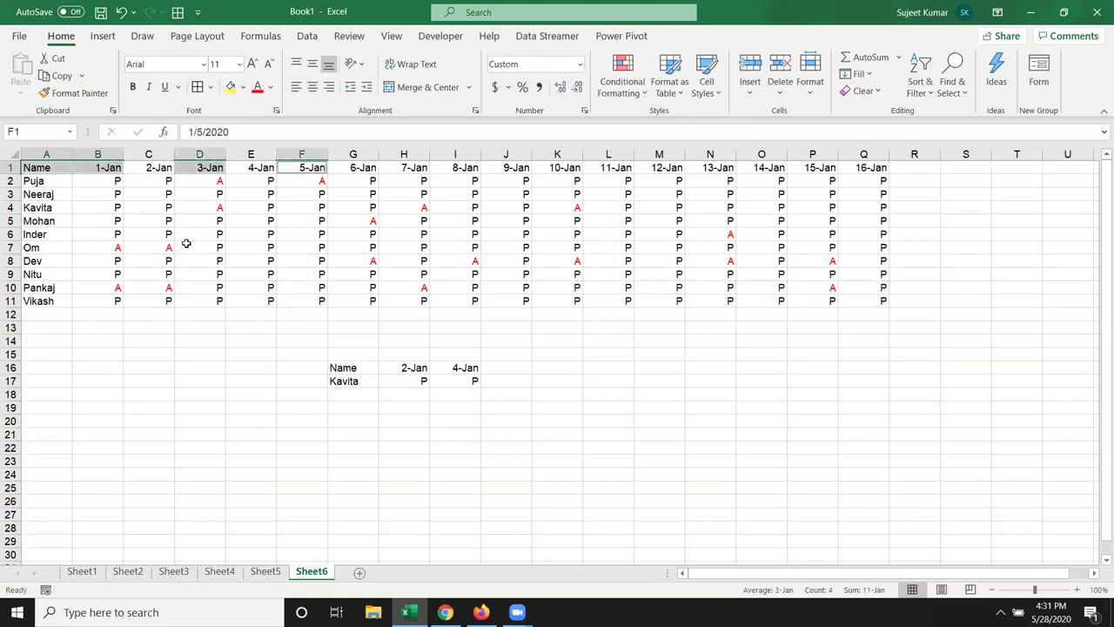
pyautogui.keyDown('ctrl'); pyautogui.click(37, 222); pyautogui.keyUp('ctrl')
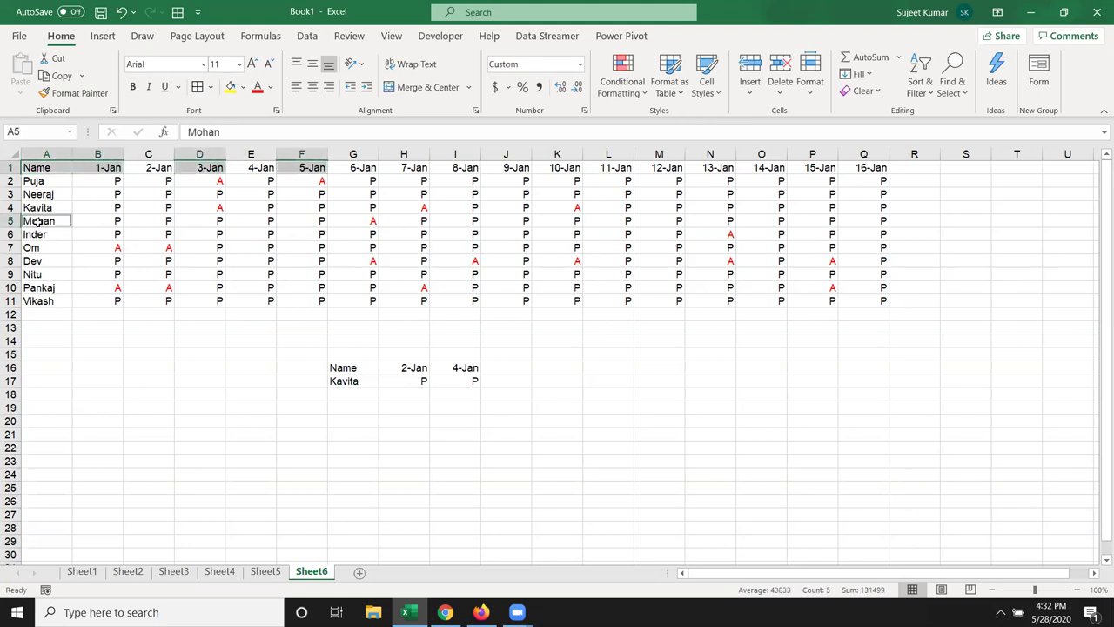
pyautogui.keyDown('ctrl'); pyautogui.click(185, 233); pyautogui.keyUp('ctrl')
pyautogui.keyDown('ctrl'); pyautogui.click(305, 233); pyautogui.keyUp('ctrl')
pyautogui.keyDown('ctrl'); pyautogui.click(442, 220); pyautogui.keyUp('ctrl')
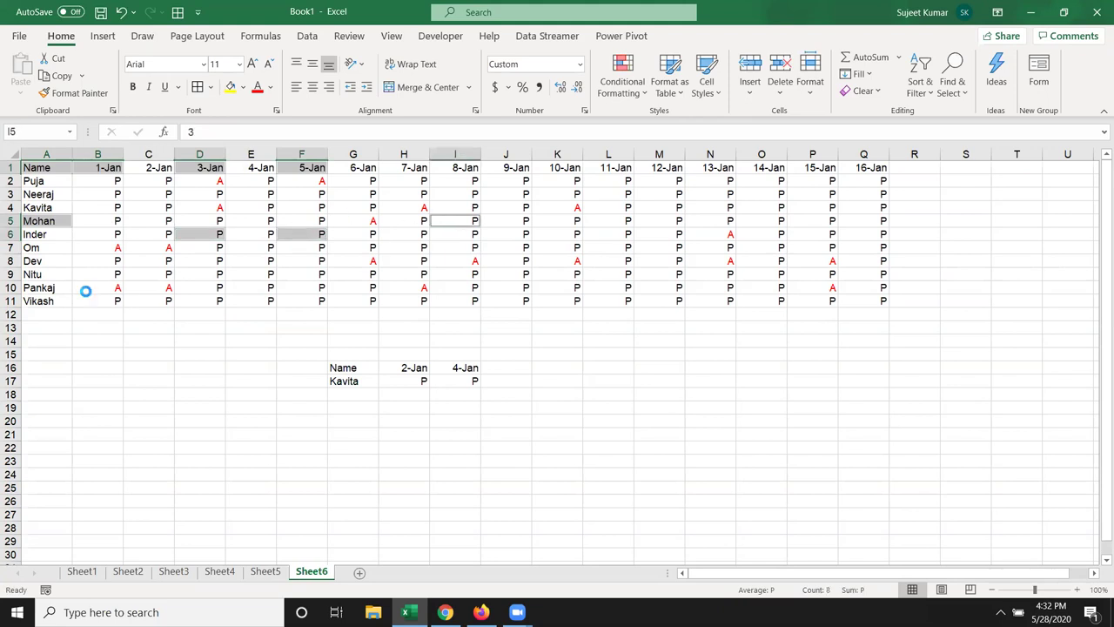
pyautogui.hotkey('ctrl', 'c')
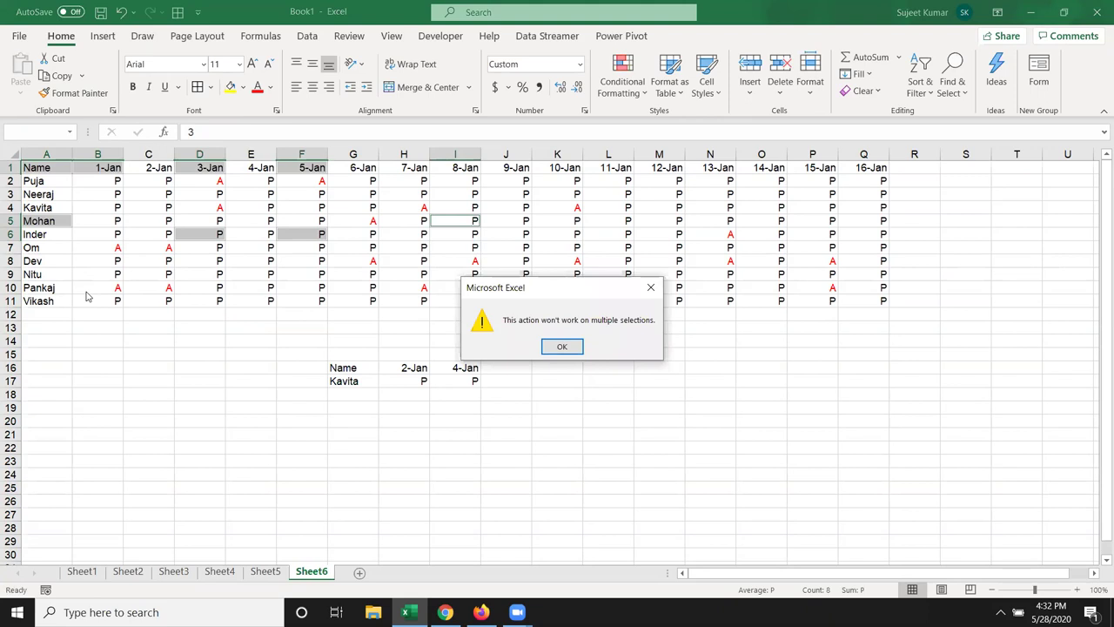
pyautogui.press('Escape')
pyautogui.click(97, 221)
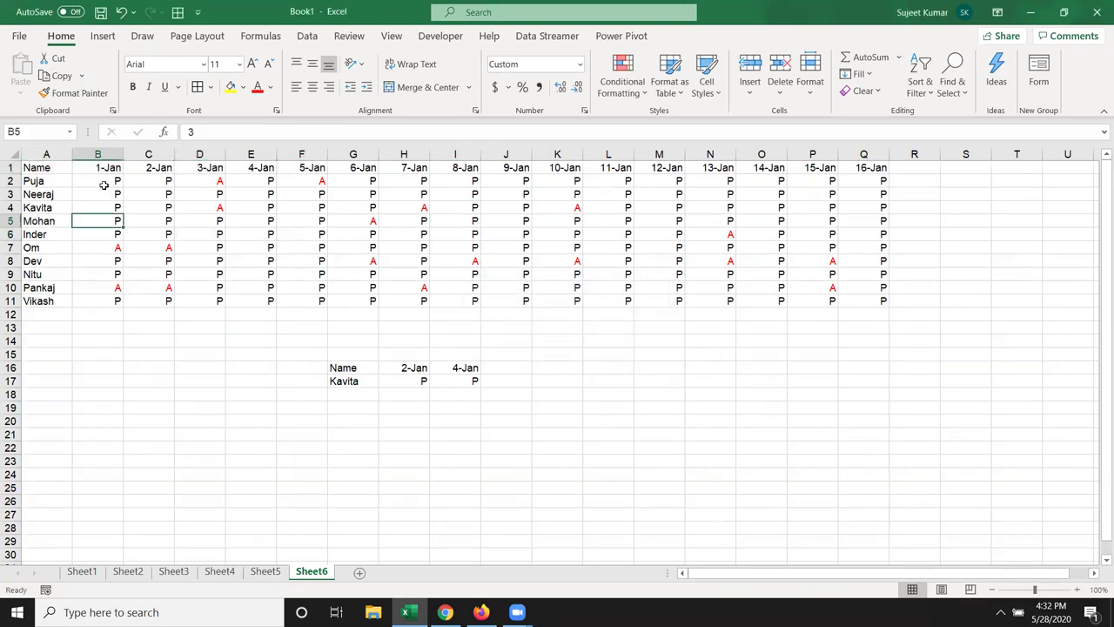
pyautogui.moveTo(97, 167); pyautogui.dragTo(322, 170)
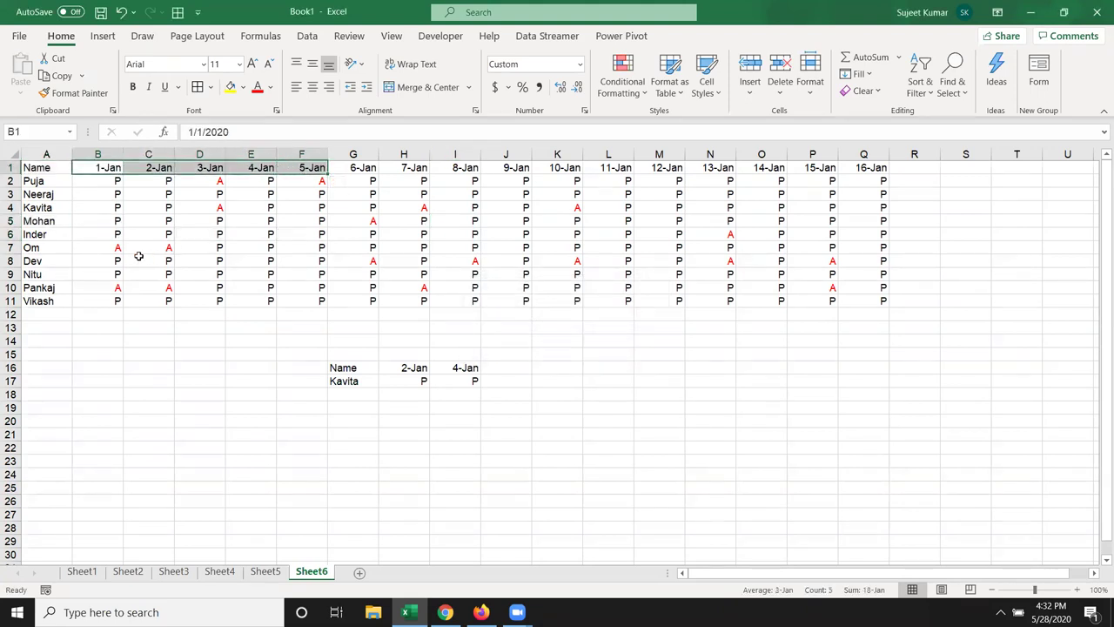
pyautogui.moveTo(108, 260)
pyautogui.keyDown('ctrl'); pyautogui.mouseDown()
pyautogui.moveTo(296, 261)
pyautogui.moveTo(271, 261)
pyautogui.moveTo(284, 261)
pyautogui.mouseUp(); pyautogui.keyUp('ctrl')
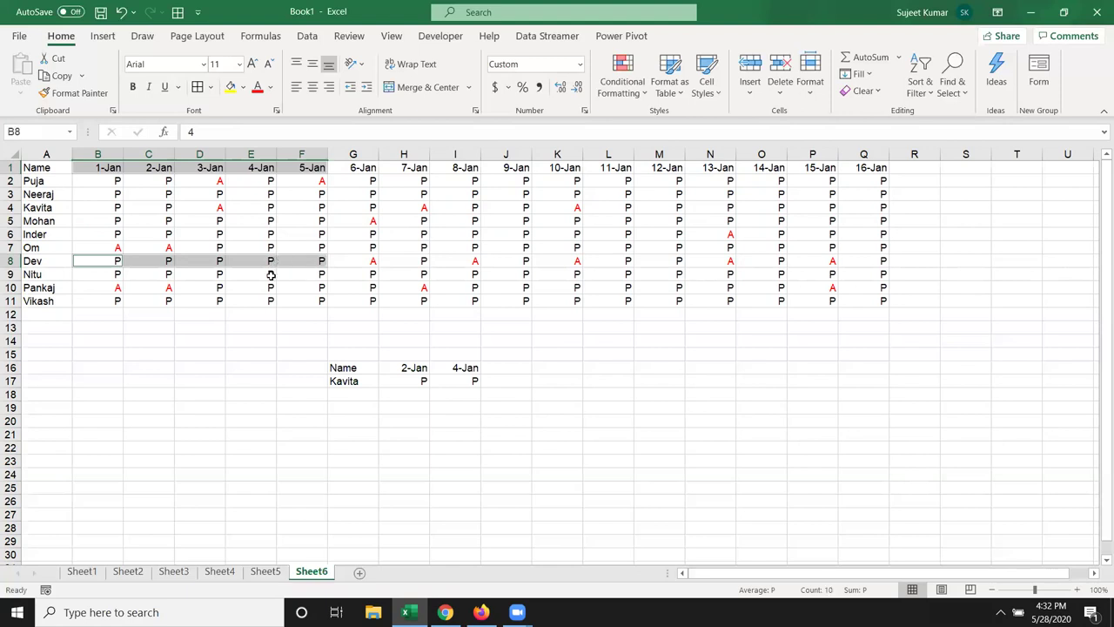
pyautogui.keyDown('ctrl'); pyautogui.moveTo(409, 168); pyautogui.dragTo(555, 161); pyautogui.keyUp('ctrl')
pyautogui.keyDown('ctrl'); pyautogui.moveTo(400, 261); pyautogui.dragTo(555, 260); pyautogui.keyUp('ctrl')
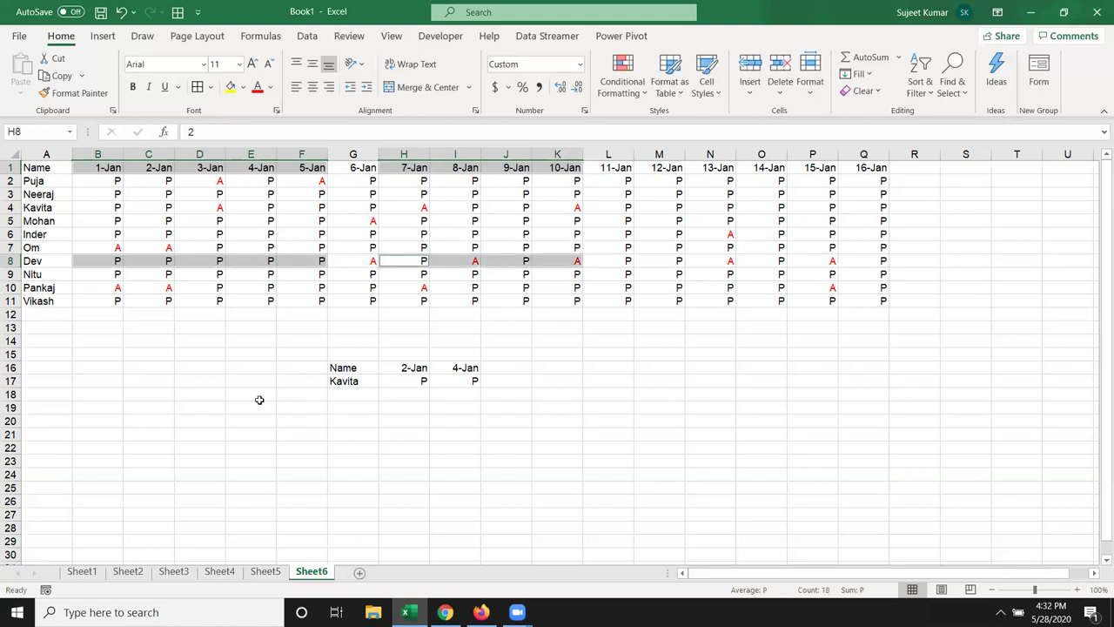
pyautogui.hotkey('ctrl', 'c')
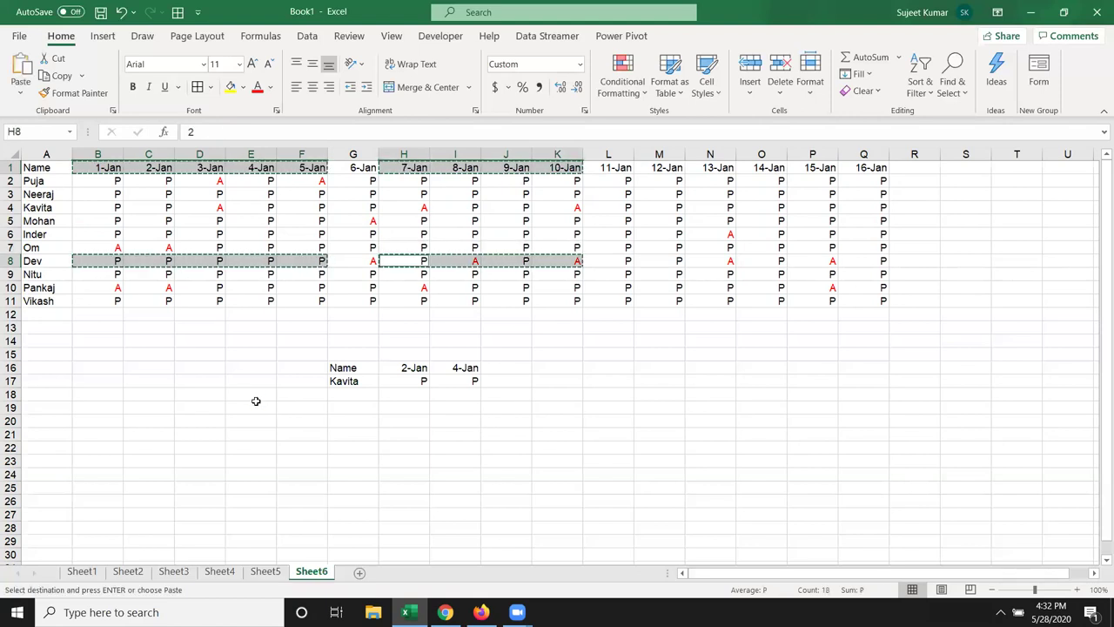
pyautogui.press('Escape')
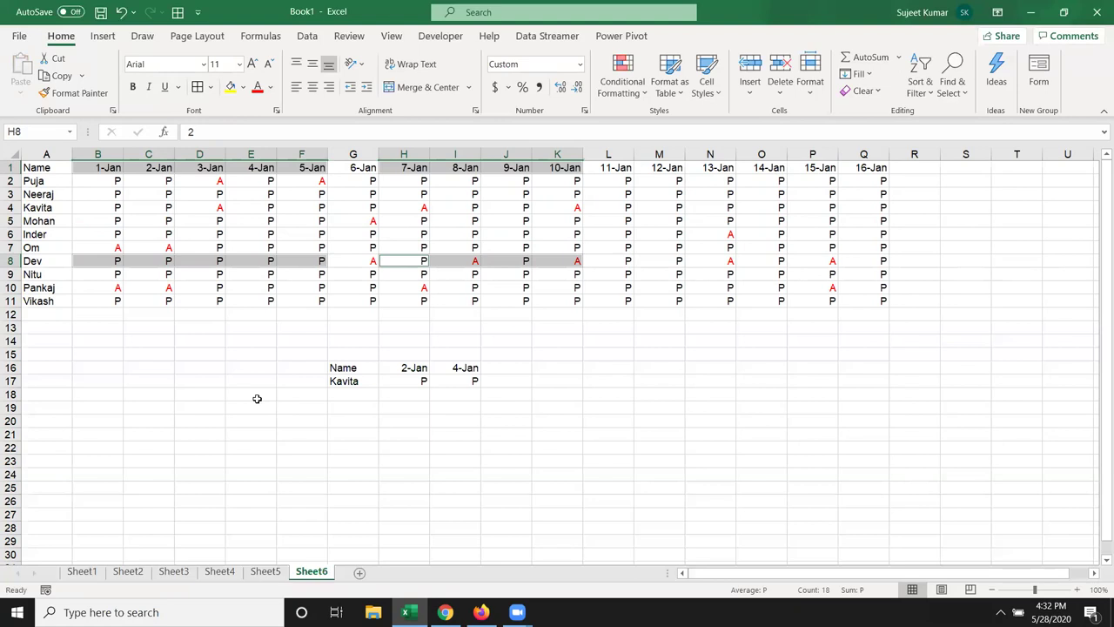
pyautogui.click(410, 217)
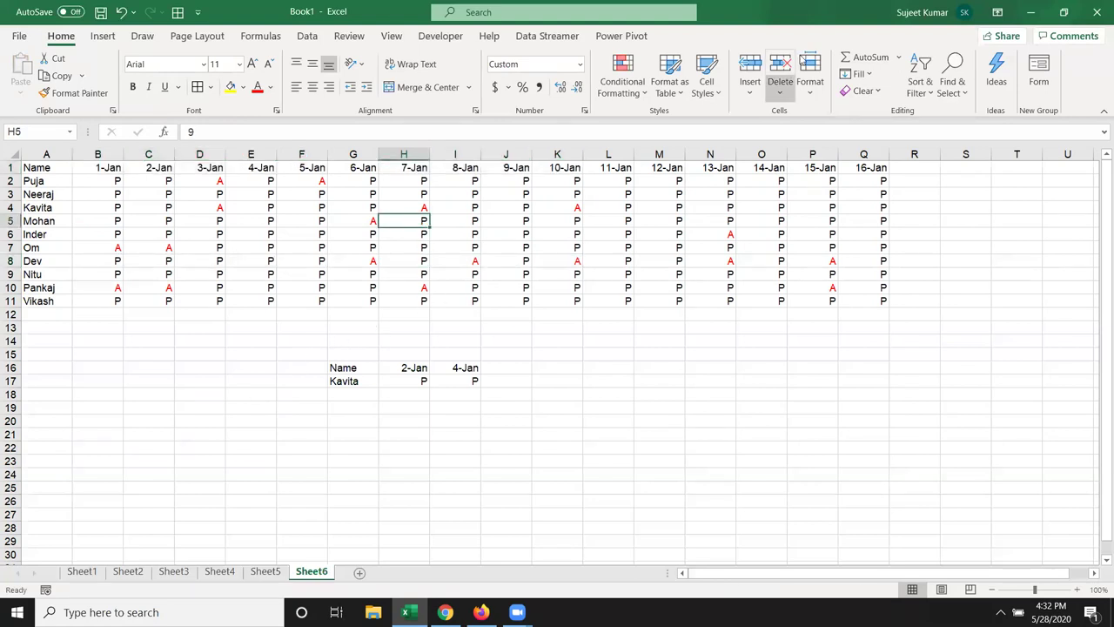
pyautogui.click(796, 59)
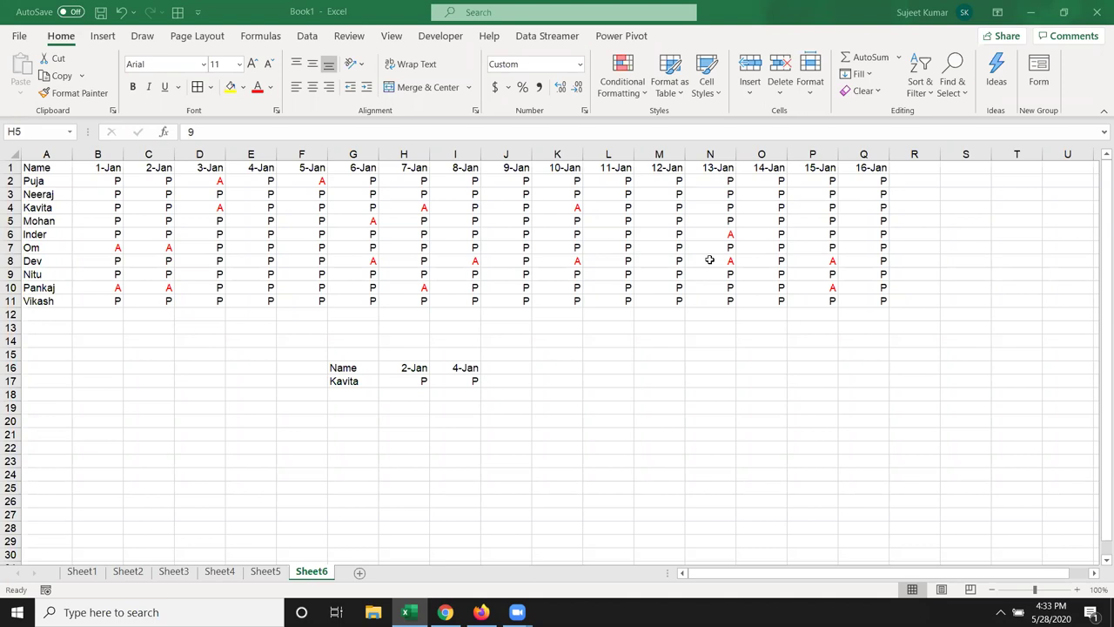
pyautogui.click(82, 571)
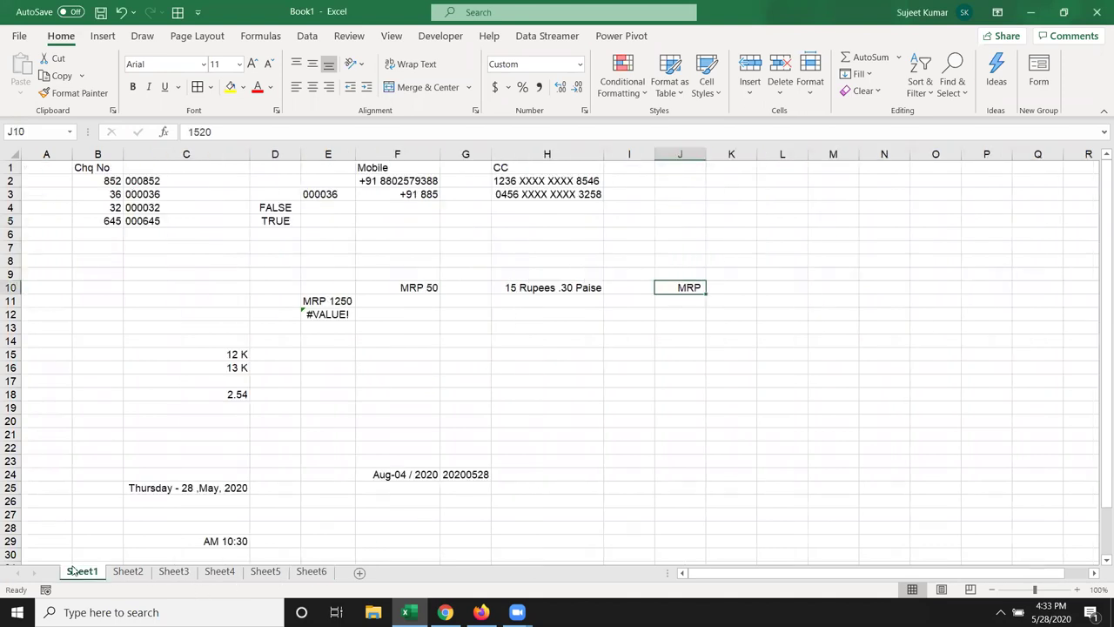
pyautogui.click(312, 571)
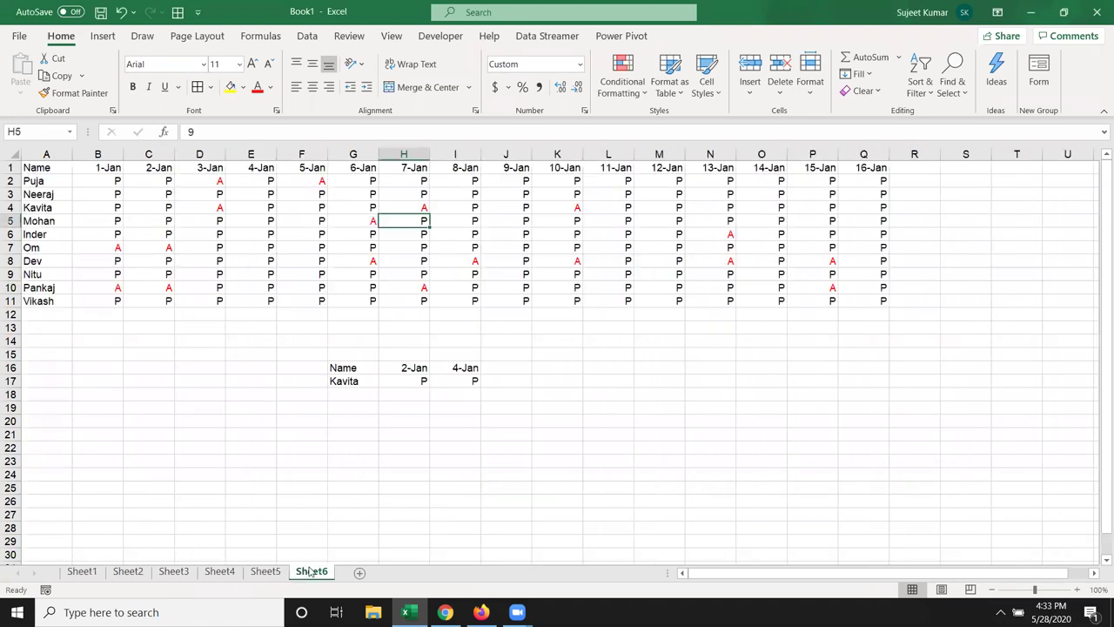
pyautogui.moveTo(41, 167)
pyautogui.mouseDown()
pyautogui.moveTo(830, 359)
pyautogui.moveTo(870, 395)
pyautogui.mouseUp()
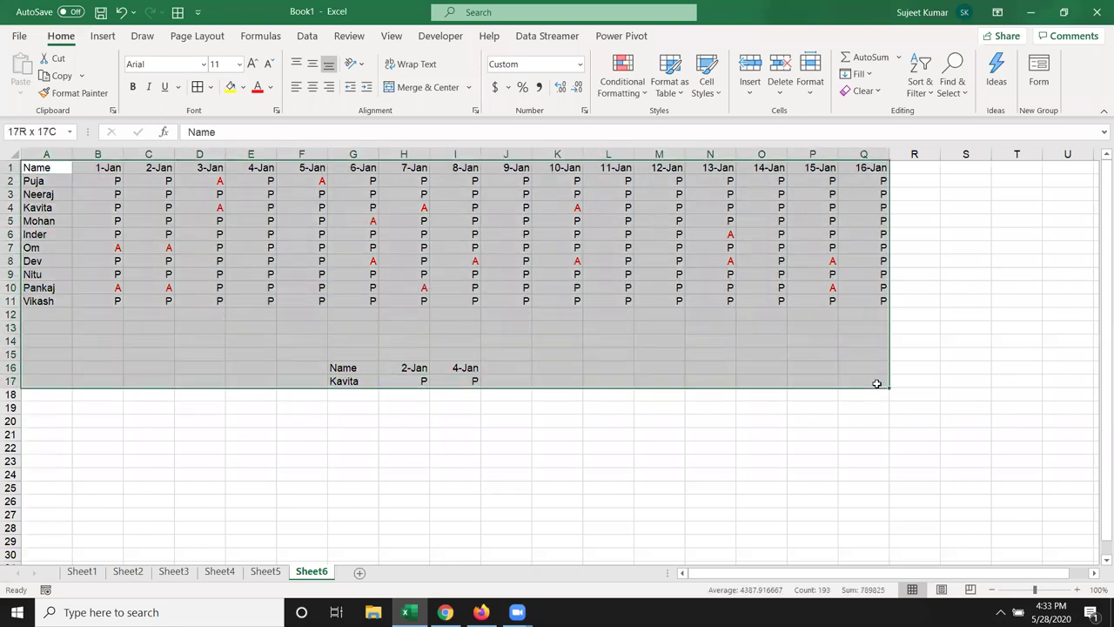
pyautogui.moveTo(874, 395); pyautogui.dragTo(878, 383)
pyautogui.click(662, 236)
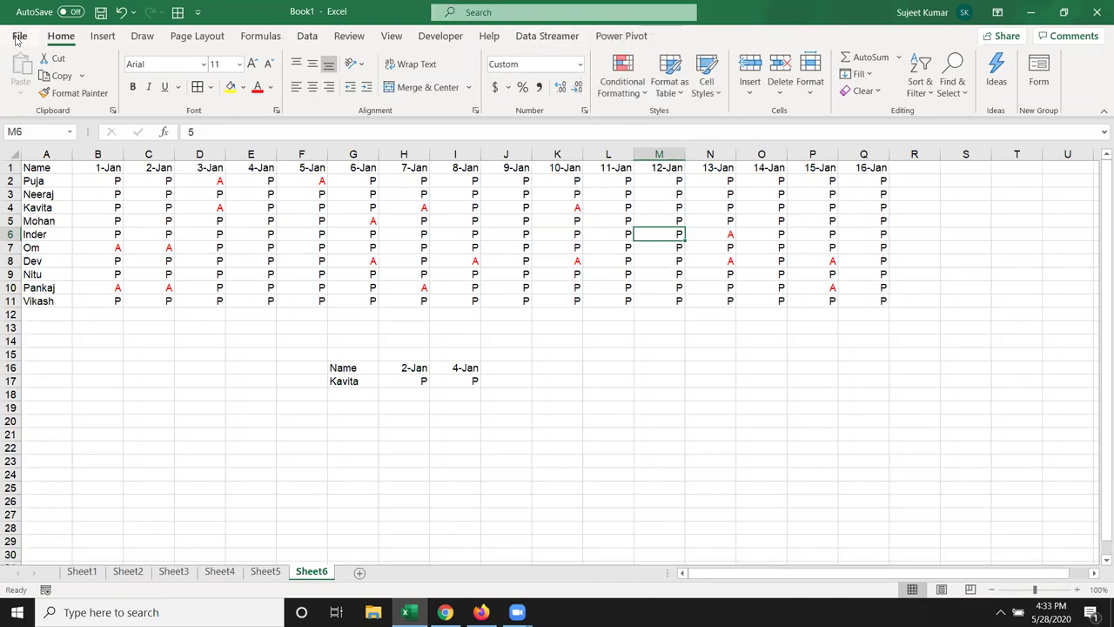
pyautogui.click(18, 36)
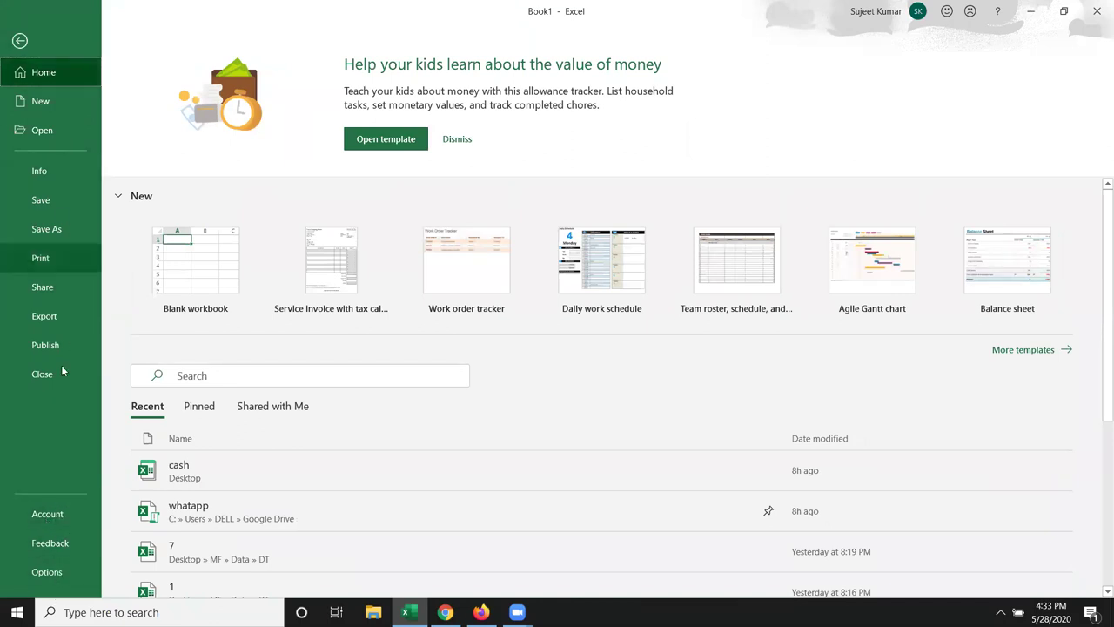
pyautogui.click(18, 41)
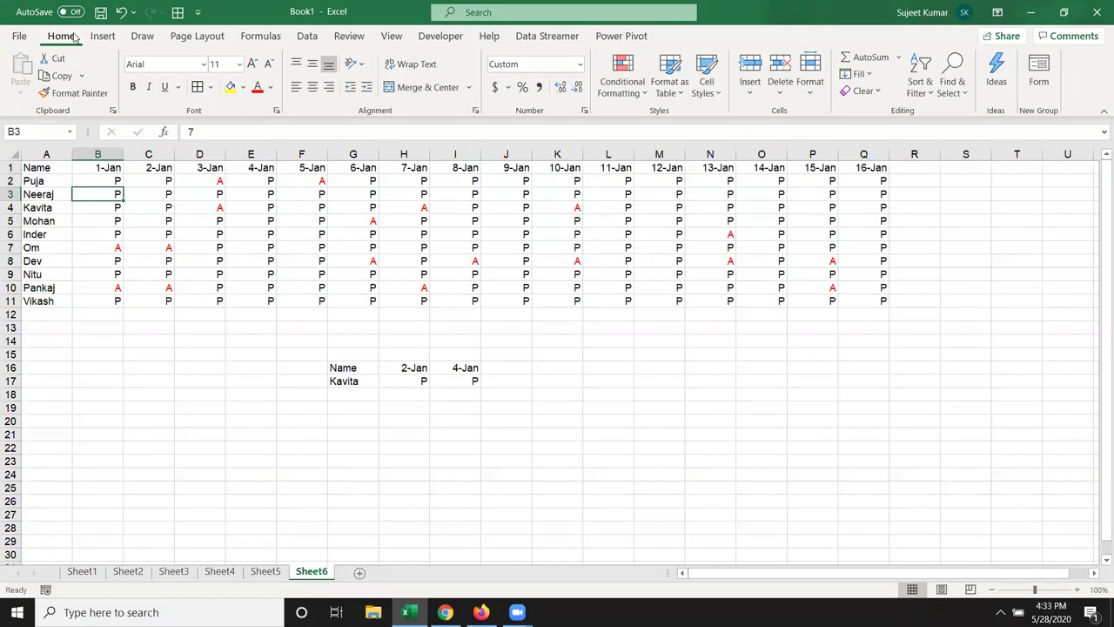
pyautogui.click(393, 36)
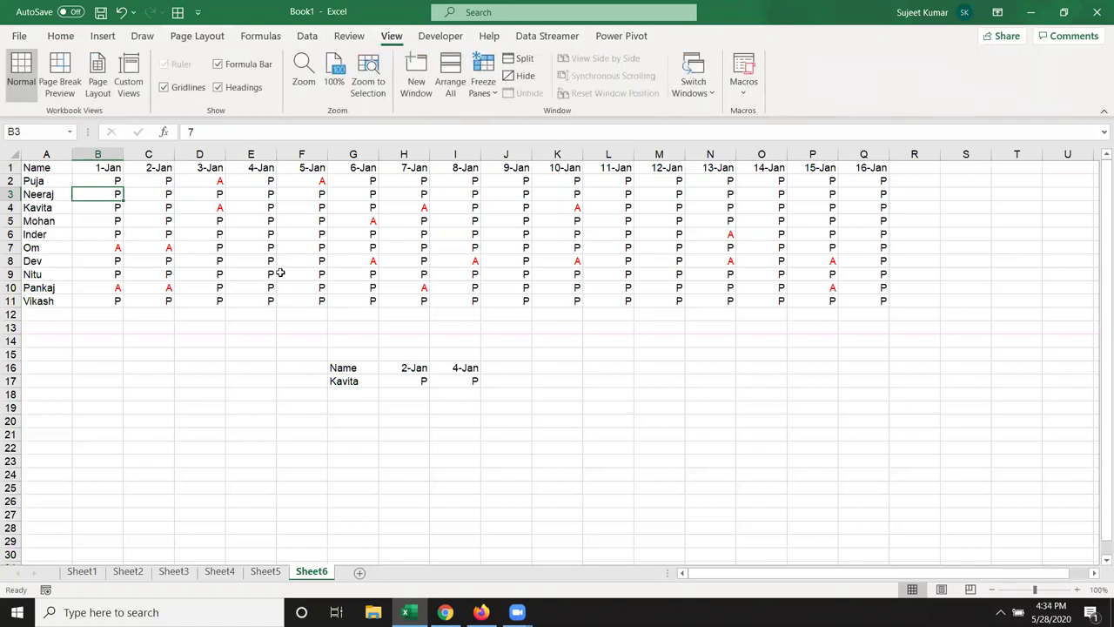
pyautogui.click(294, 217)
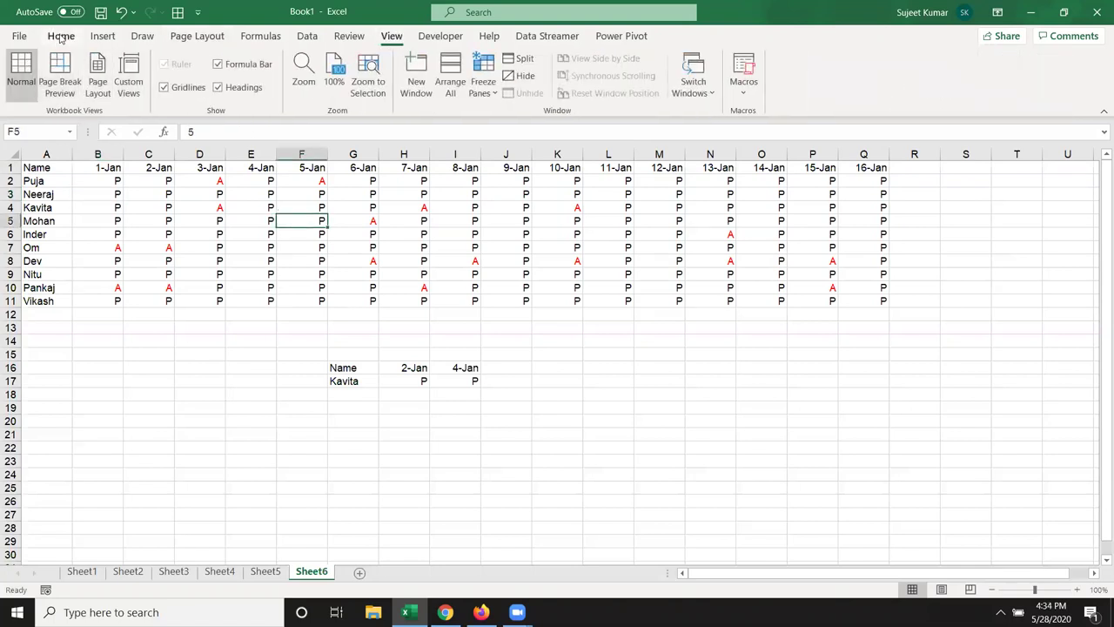
pyautogui.click(61, 37)
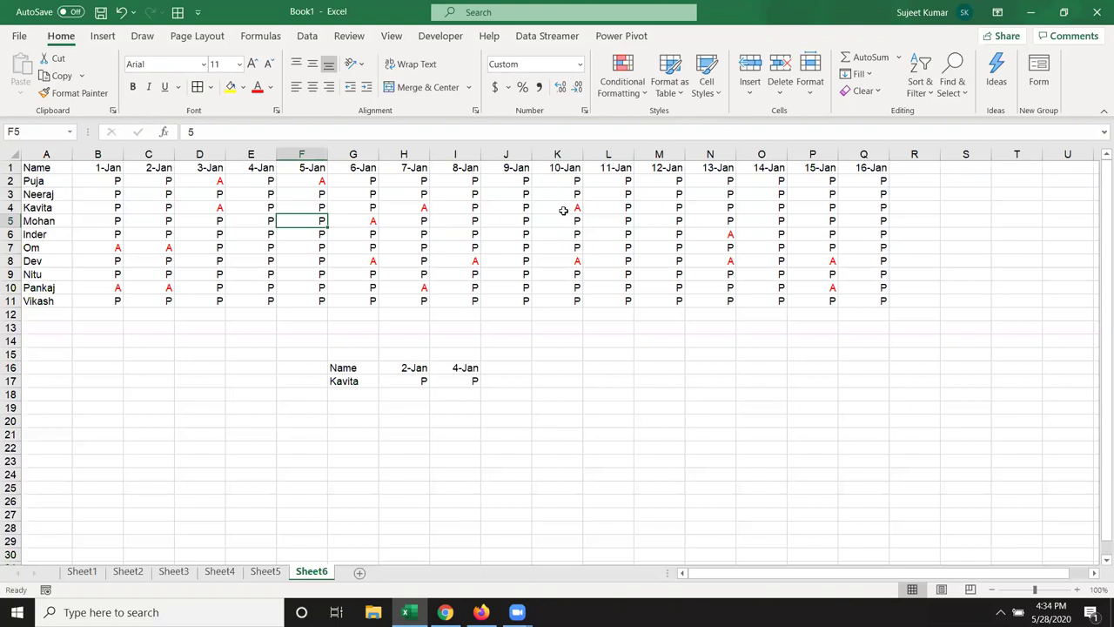
pyautogui.moveTo(375, 223); pyautogui.dragTo(449, 254)
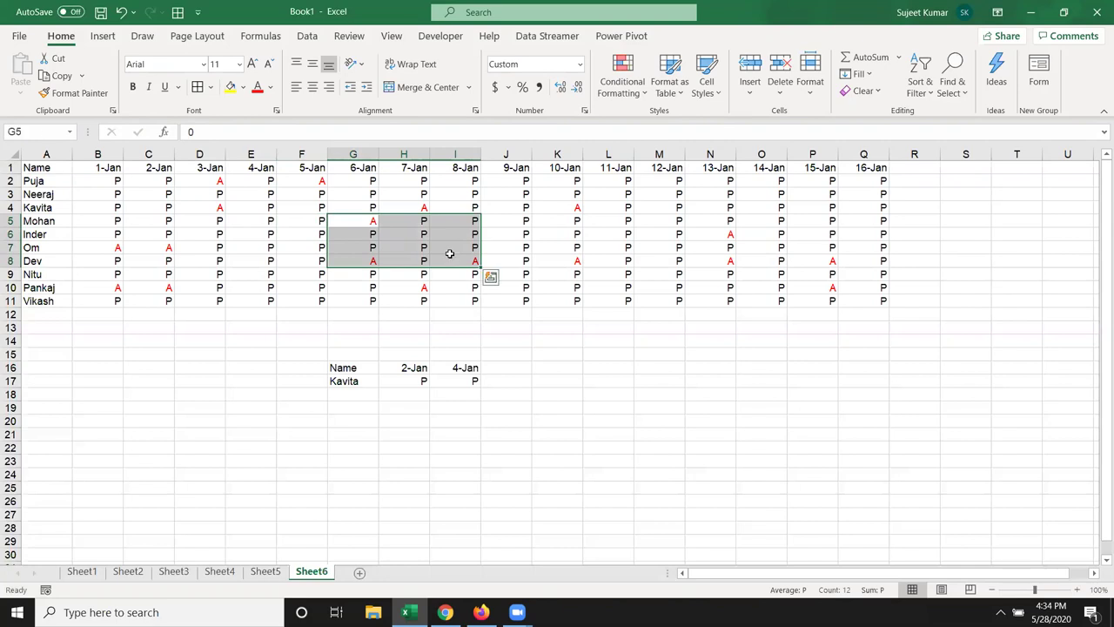
pyautogui.click(514, 375)
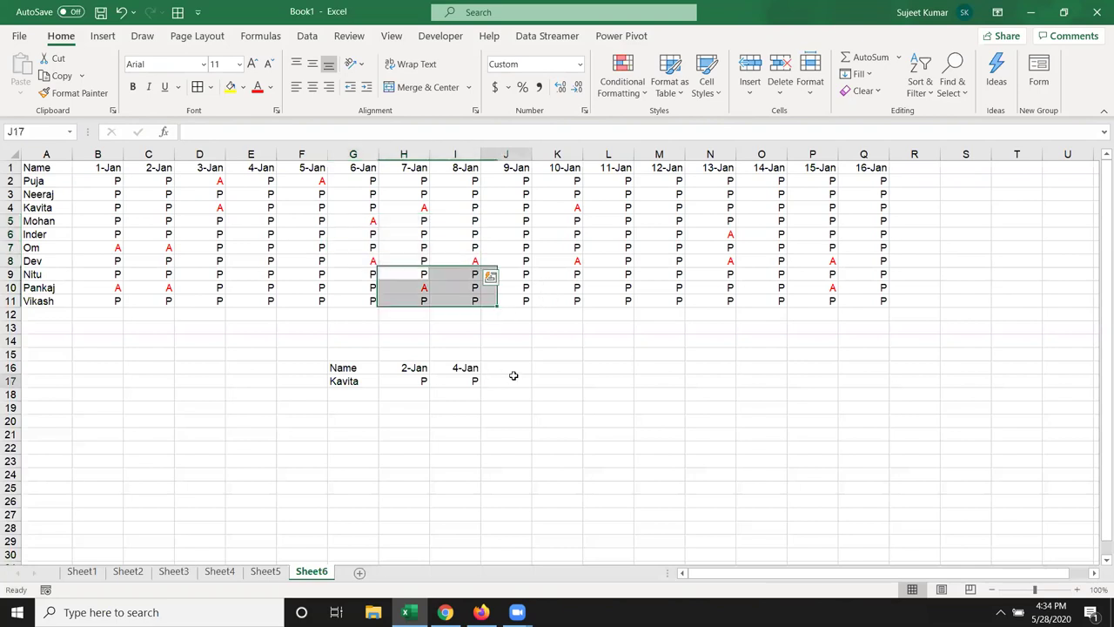
pyautogui.moveTo(514, 375); pyautogui.dragTo(244, 193)
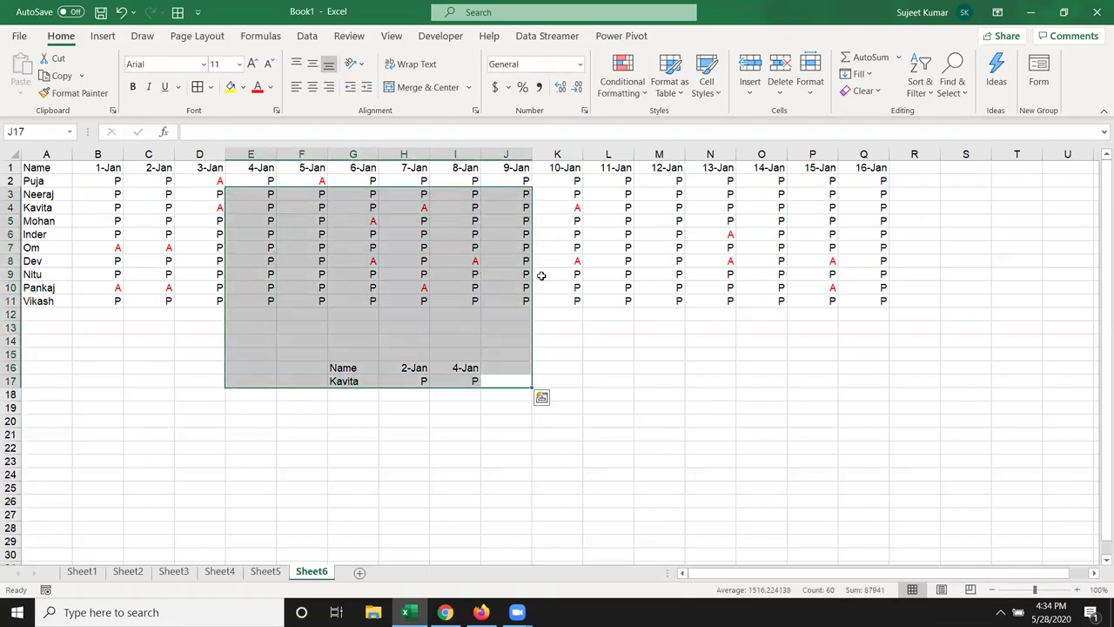
pyautogui.click(500, 275)
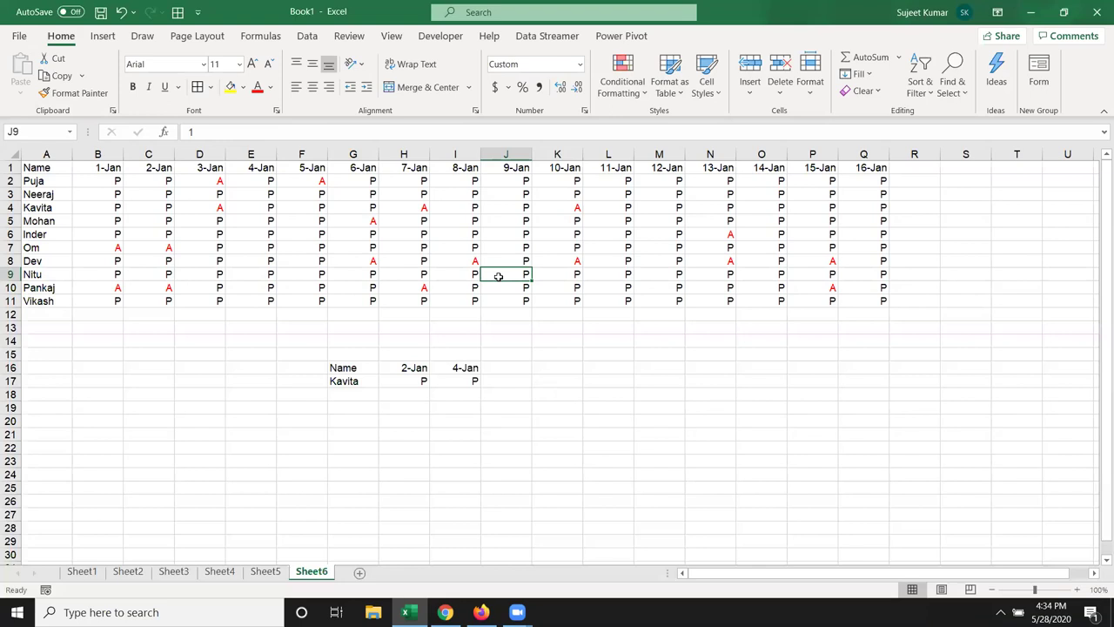
pyautogui.click(675, 252)
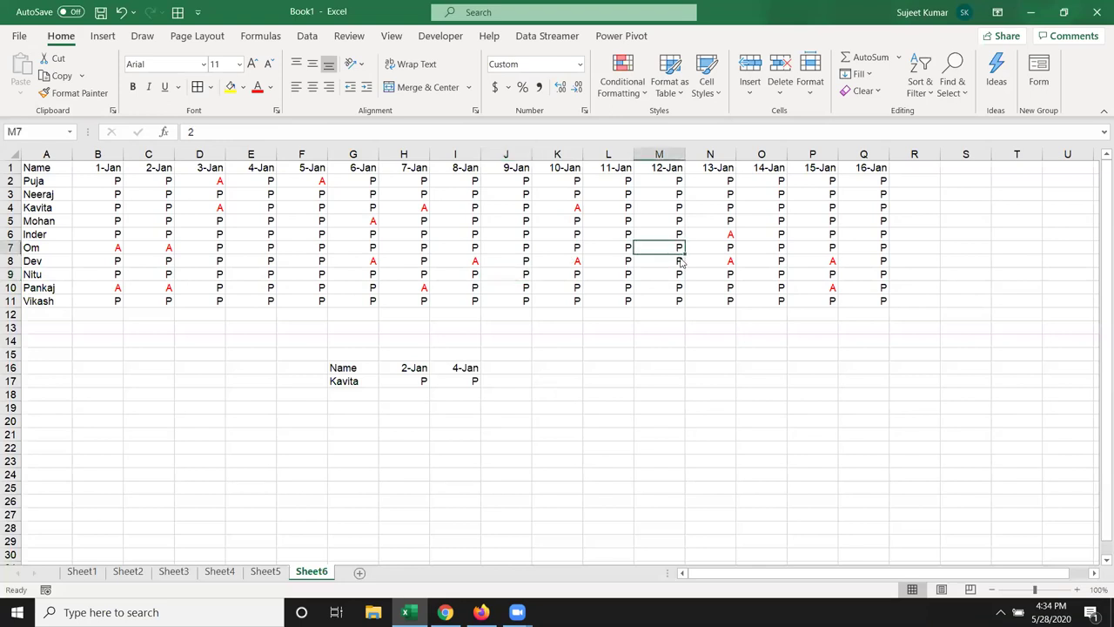